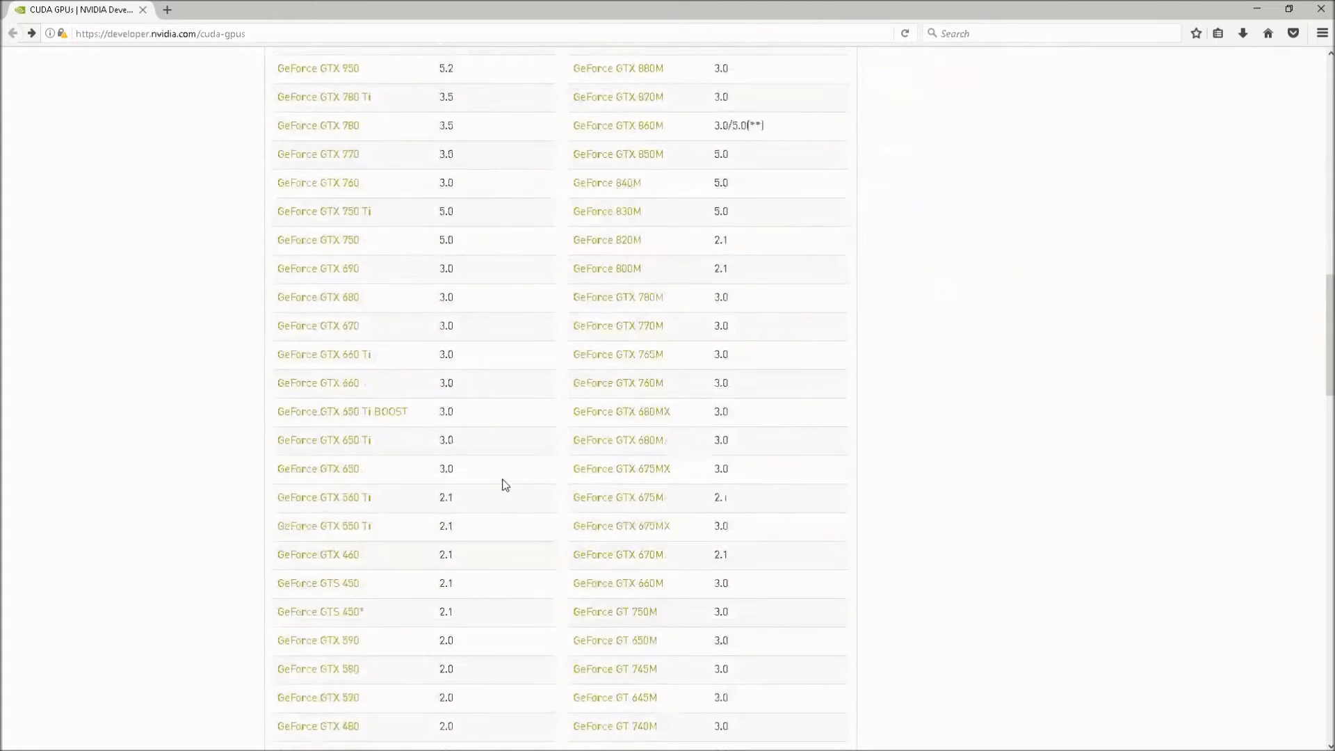
# Step: Return to the list of CUDA-enabled product categories on the CUDA GPUs page
pyautogui.scroll(8, 505, 485)
pyautogui.scroll(9, 502, 484)
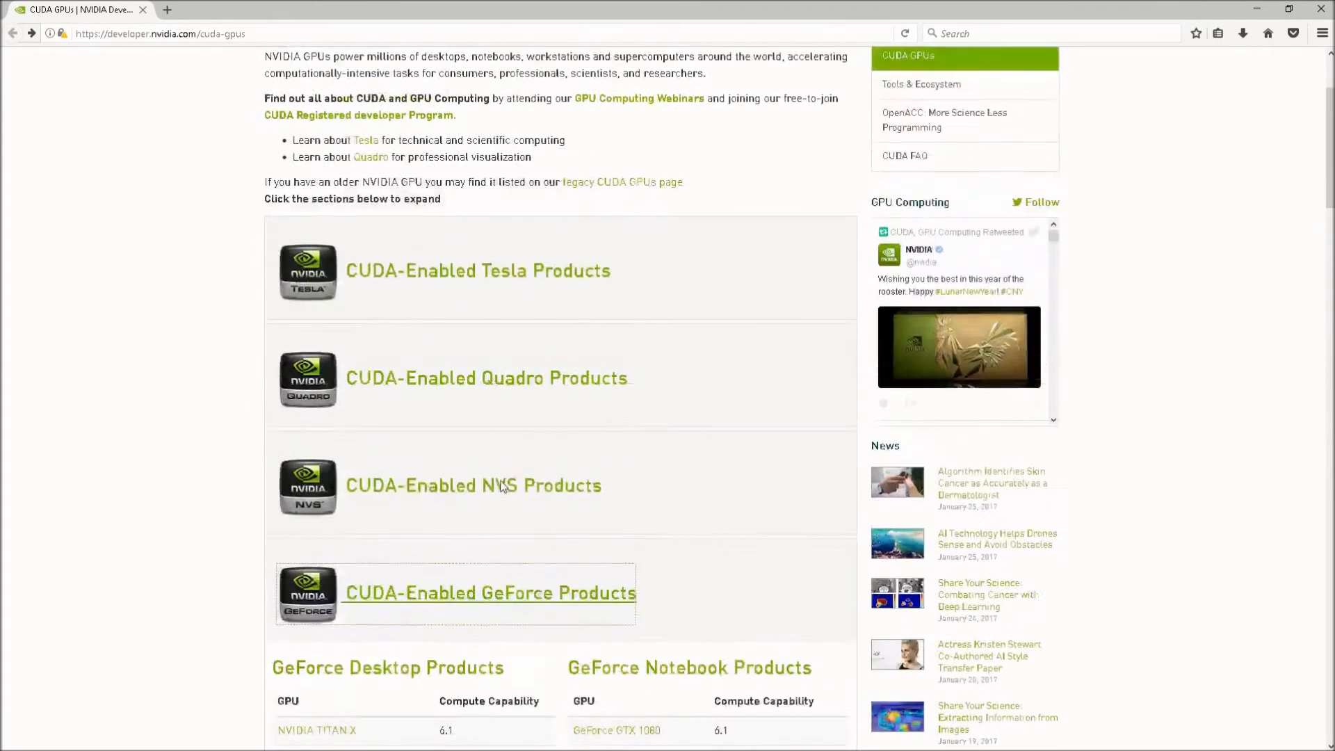
pyautogui.scroll(2, 462, 490)
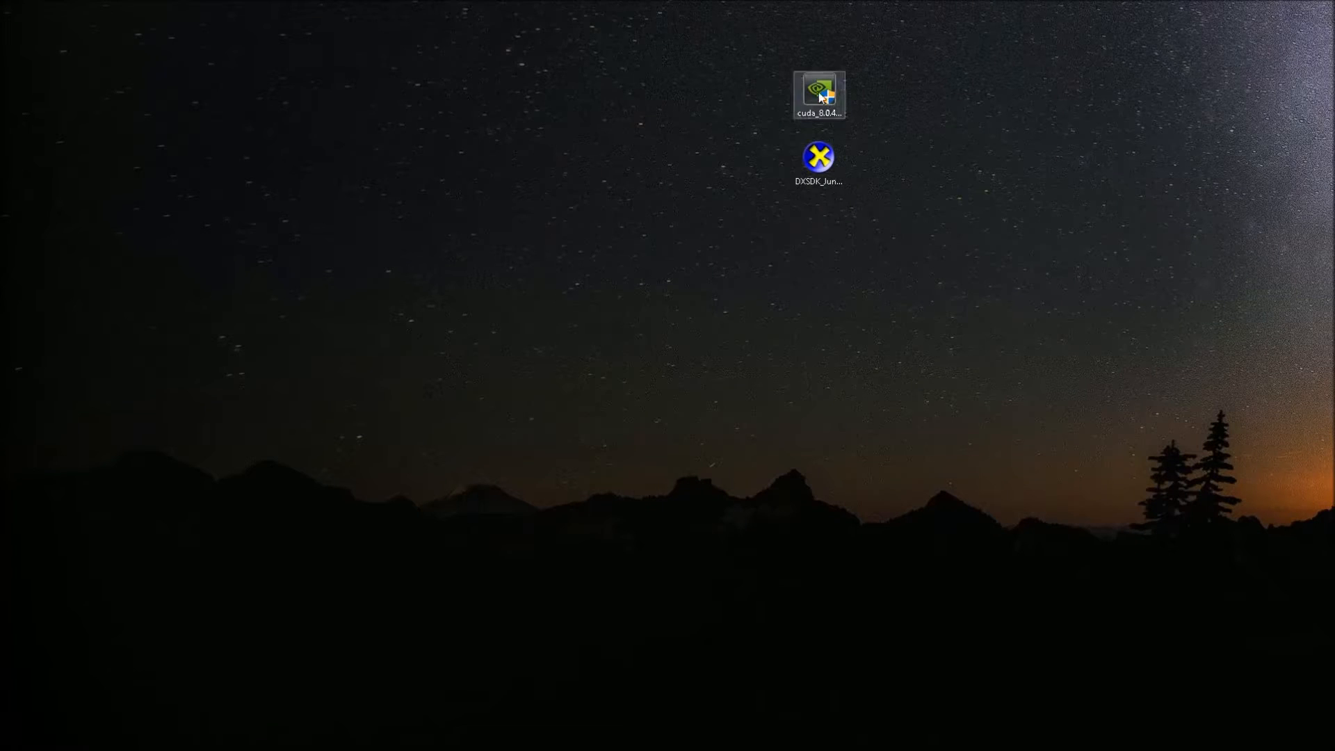
# Step: Launch the CUDA 8.0 setup package and set the extraction path to a CUDATEMP folder inside the user's home folder
pyautogui.click(911, 104)
pyautogui.click(837, 122)
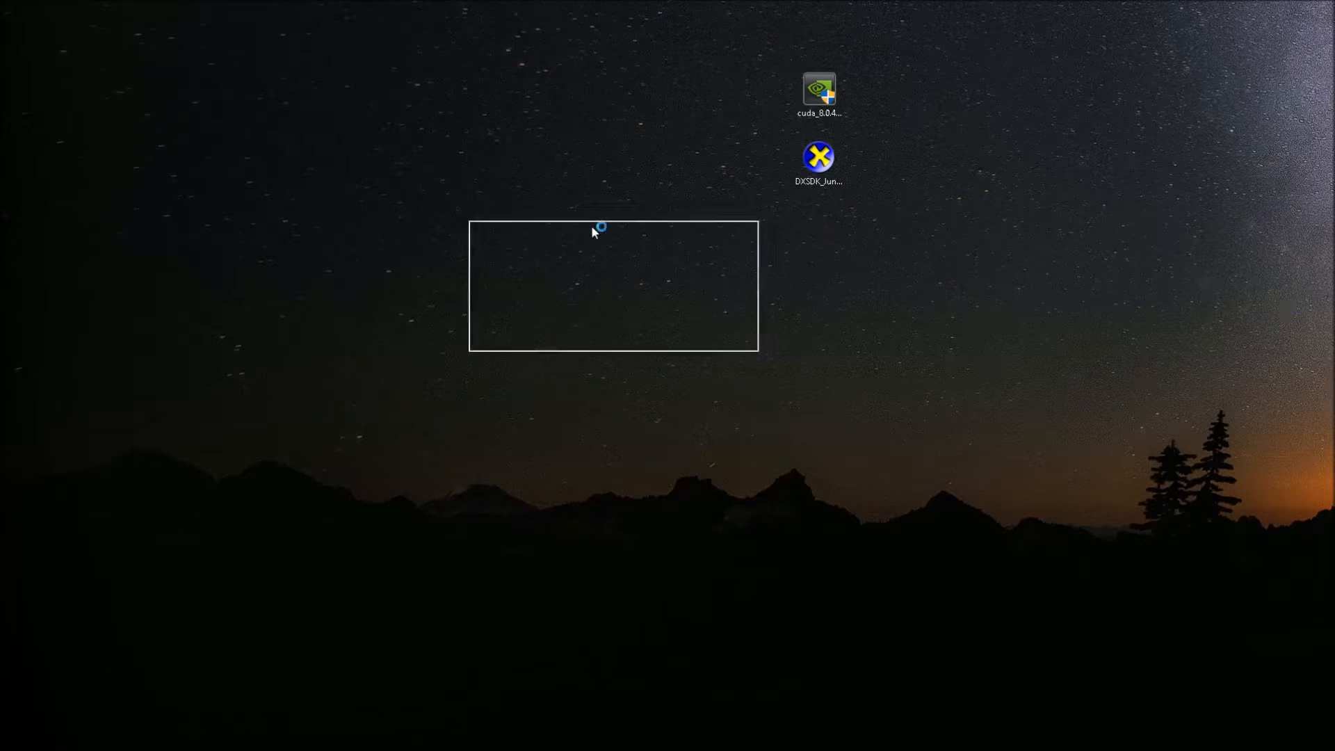
pyautogui.moveTo(639, 307); pyautogui.dragTo(537, 307)
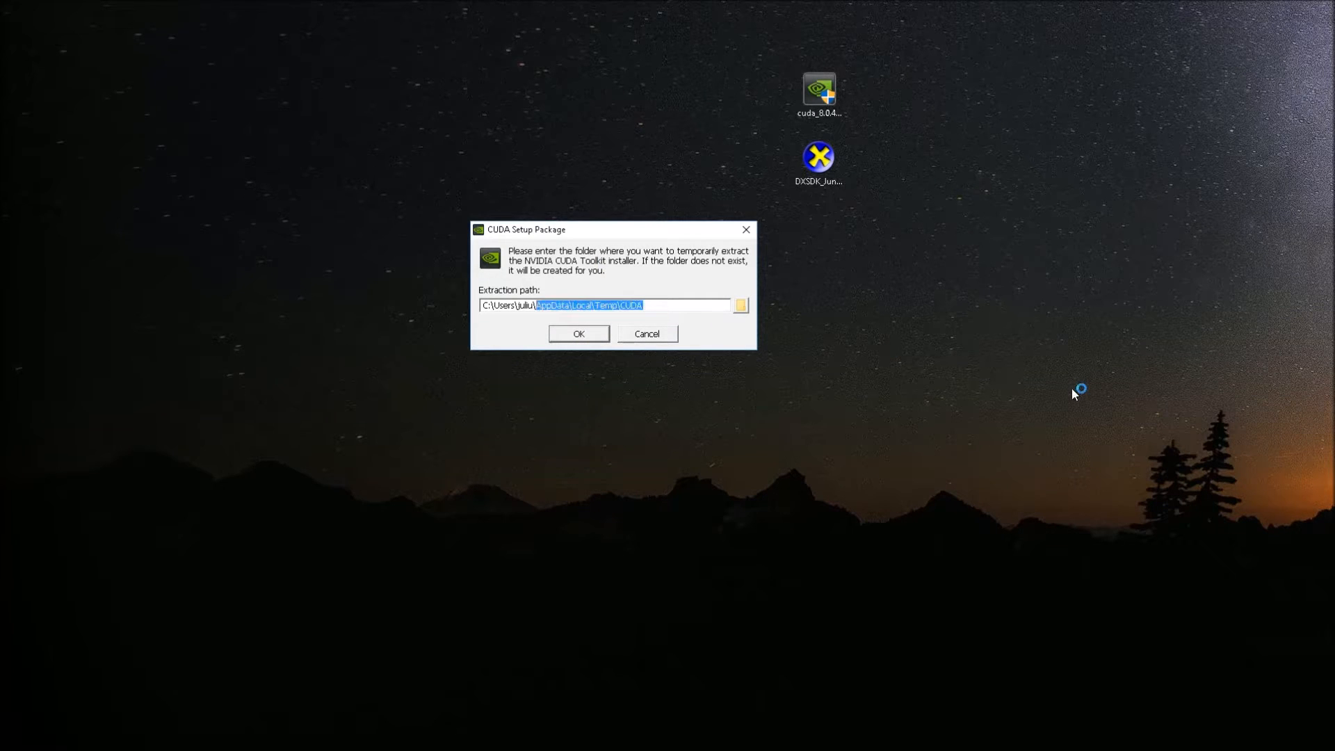
pyautogui.press('BackSpace')
pyautogui.write('CUDA')
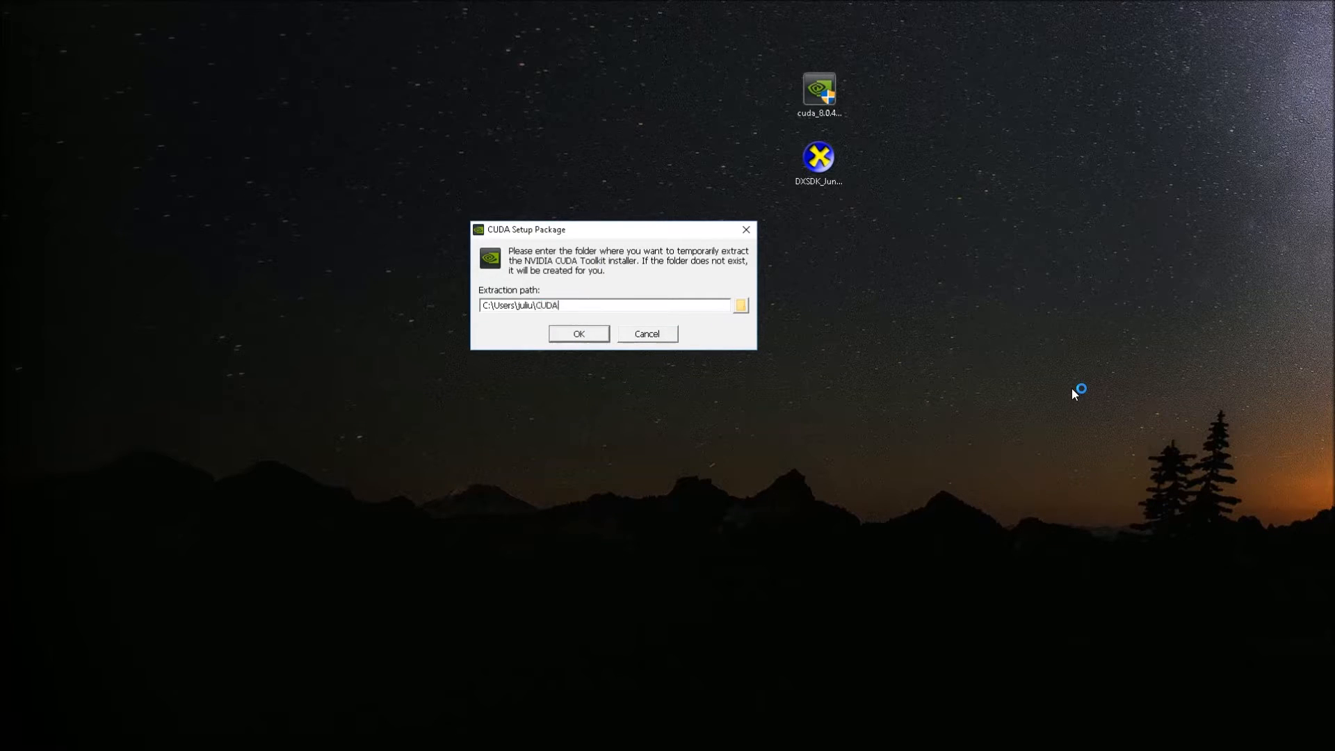
pyautogui.write('TEMP')
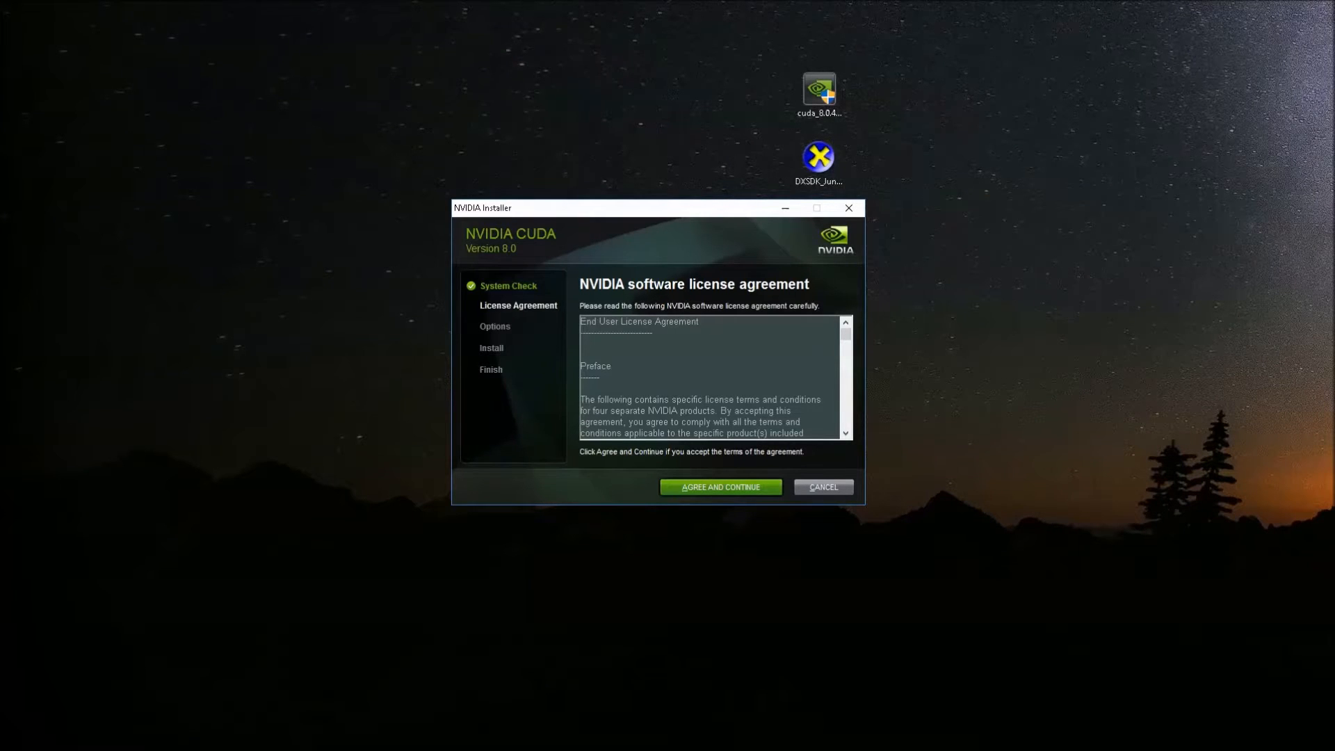
# Step: Accept the NVIDIA license agreement and expand all component groups of the Custom (Advanced) installation
pyautogui.press('Return')
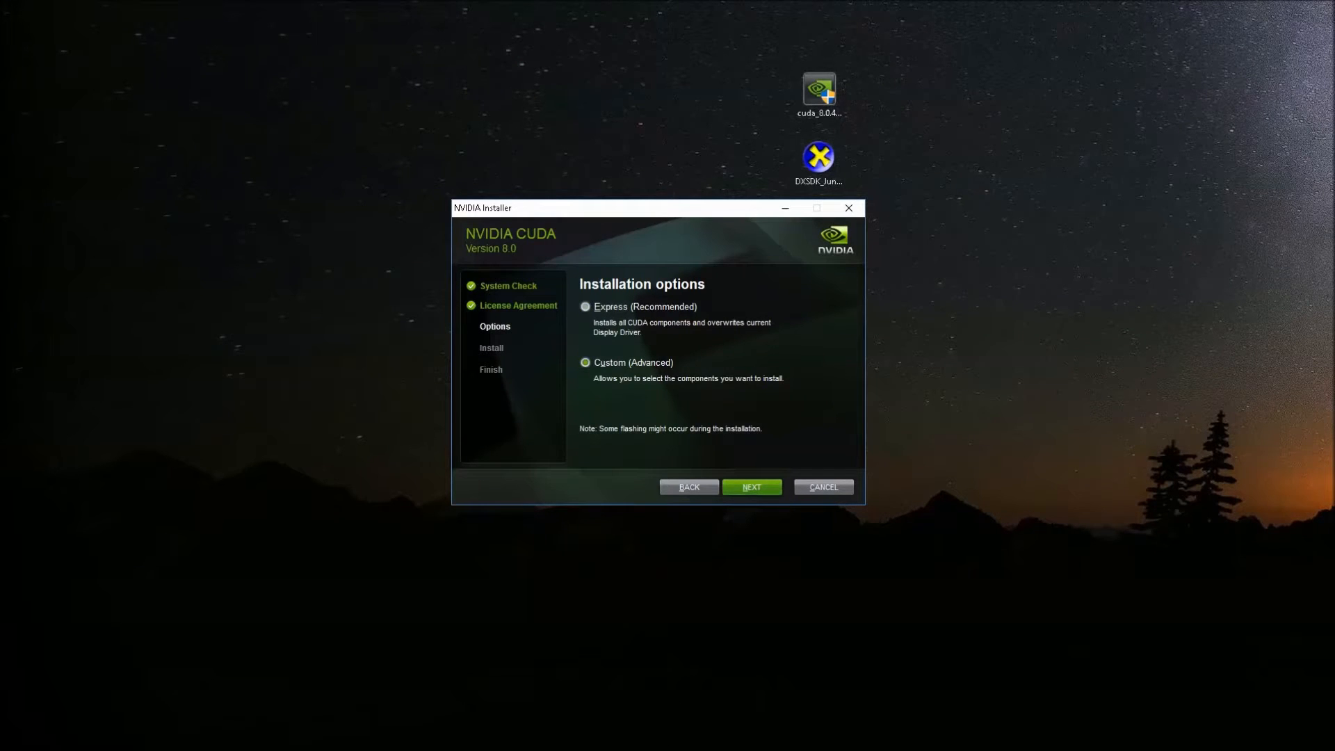
pyautogui.press('Return')
pyautogui.click(588, 368)
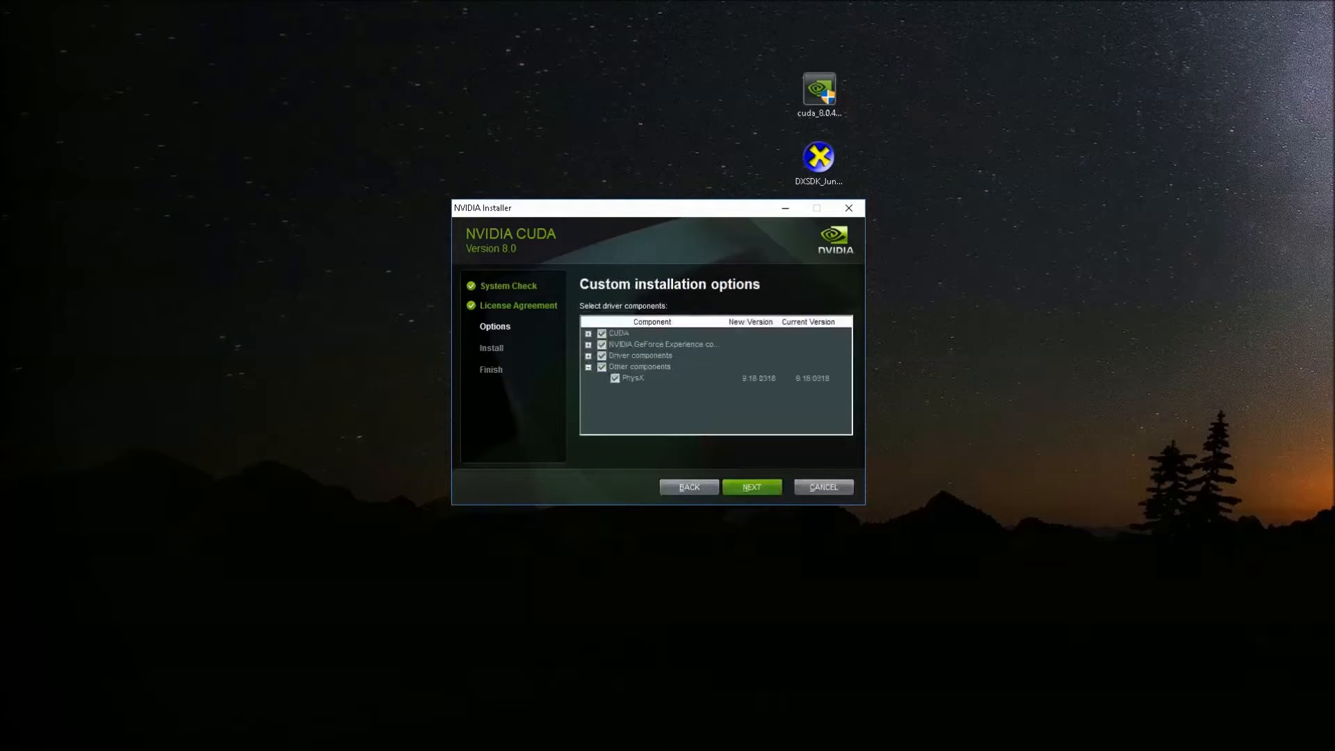
pyautogui.click(588, 356)
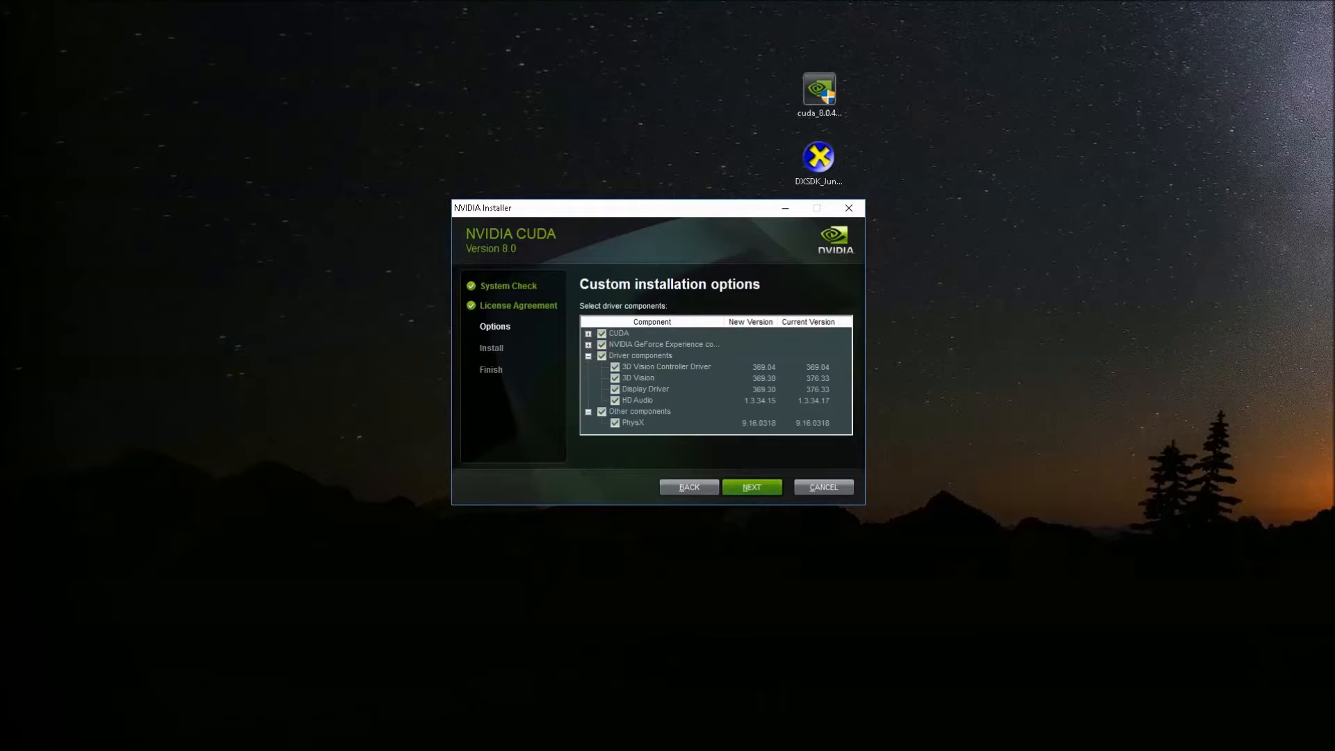
pyautogui.click(588, 345)
pyautogui.click(589, 334)
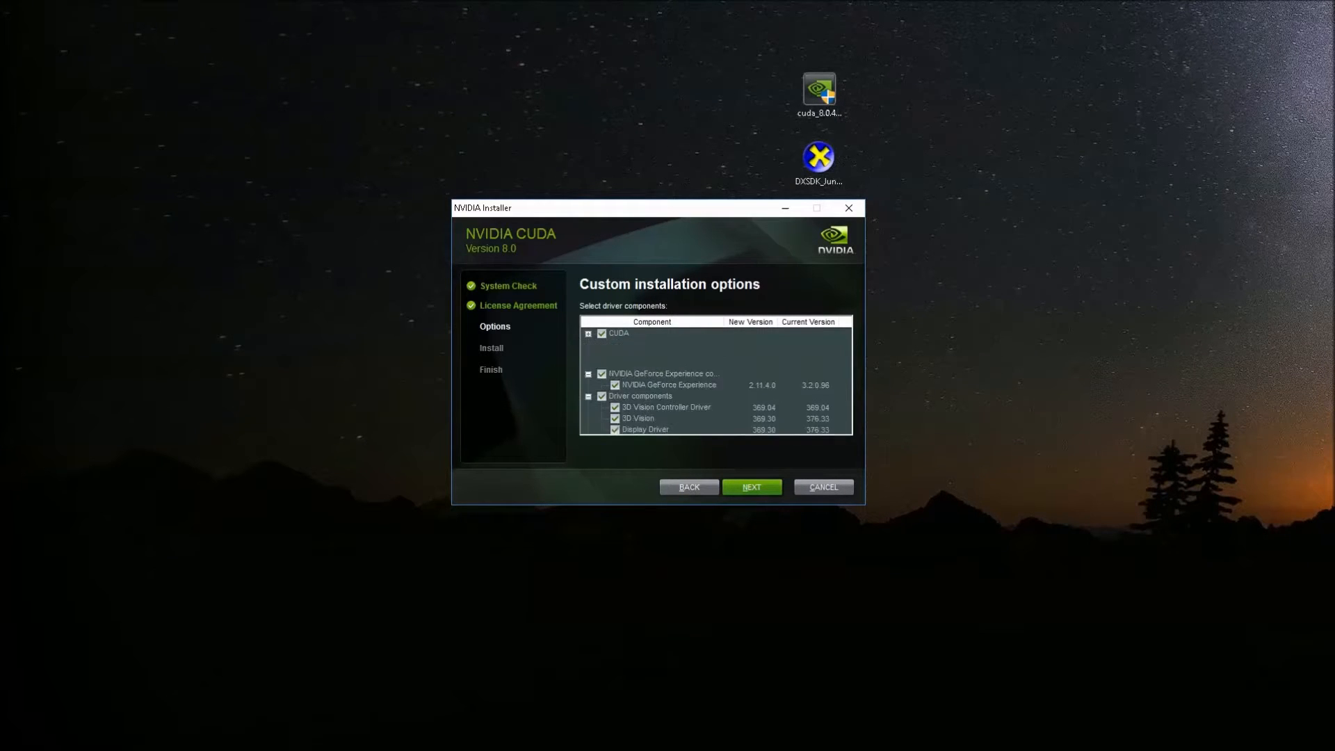
pyautogui.scroll(-2, 711, 379)
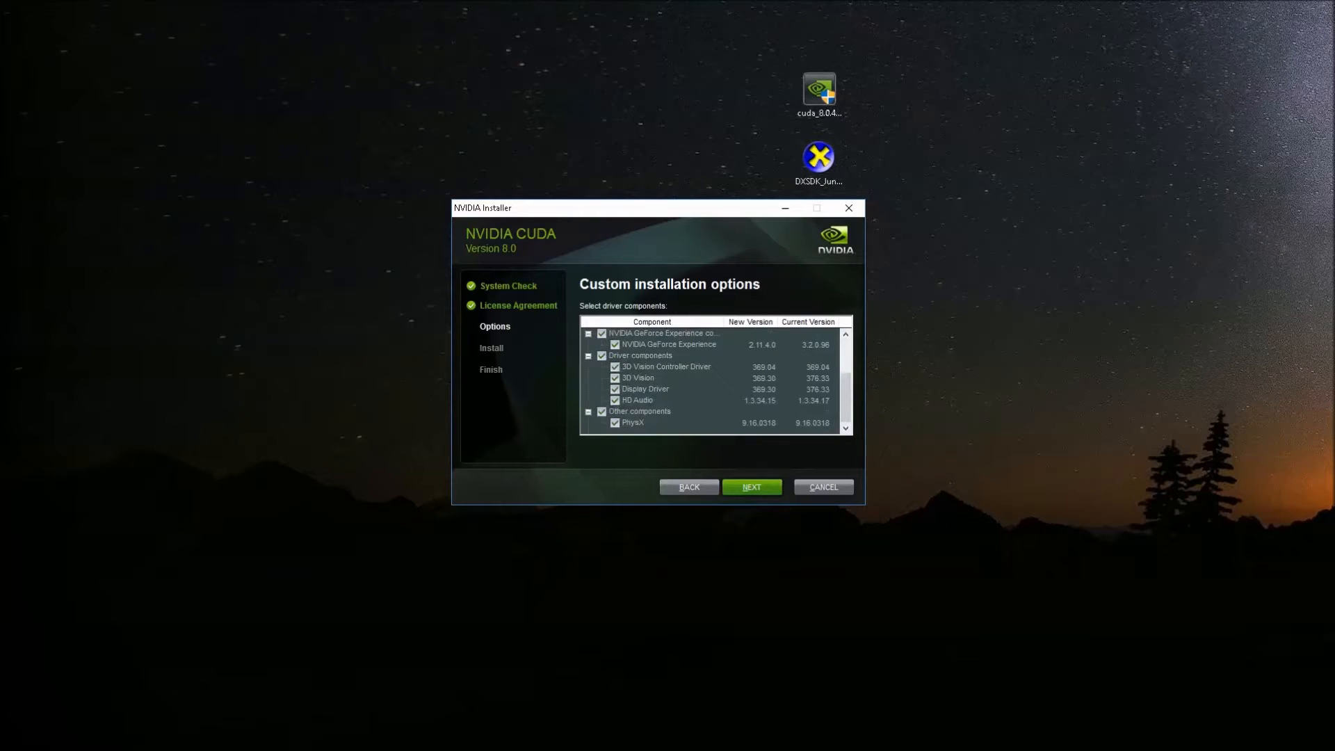
# Step: Start the installation with all components selected and allow the NVIDIA Display adapters device software to install
pyautogui.click(751, 487)
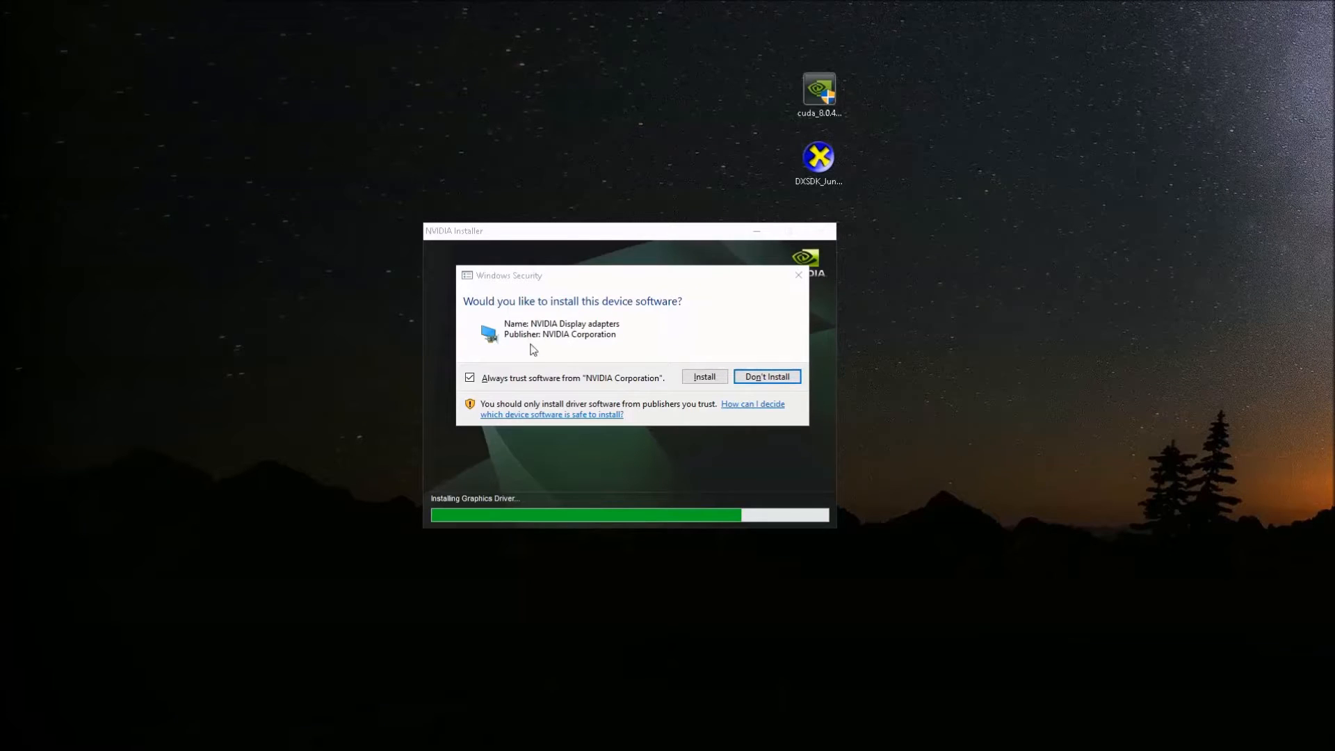
pyautogui.click(701, 380)
pyautogui.click(695, 378)
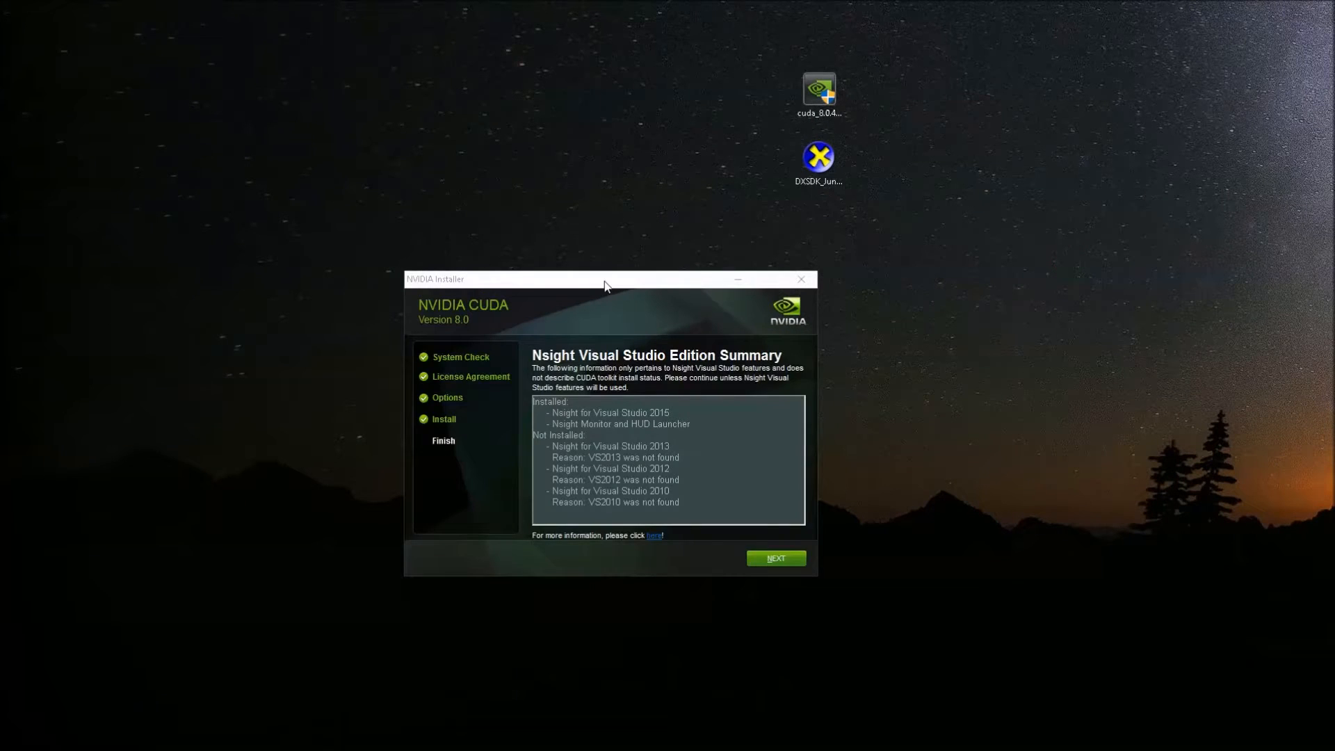
# Step: Review the installed and not-installed items in the Nsight Visual Studio Edition Summary and continue
pyautogui.moveTo(606, 281); pyautogui.dragTo(687, 242)
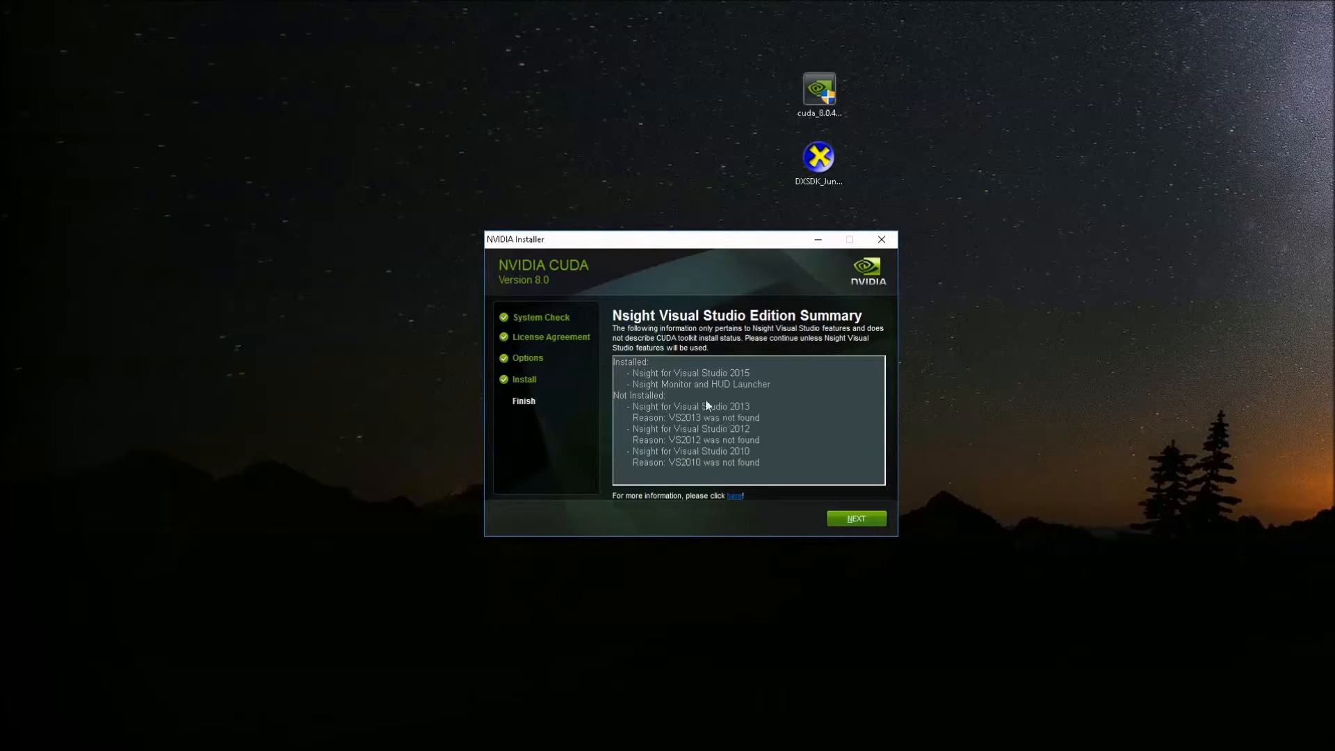
pyautogui.moveTo(771, 463); pyautogui.dragTo(618, 406)
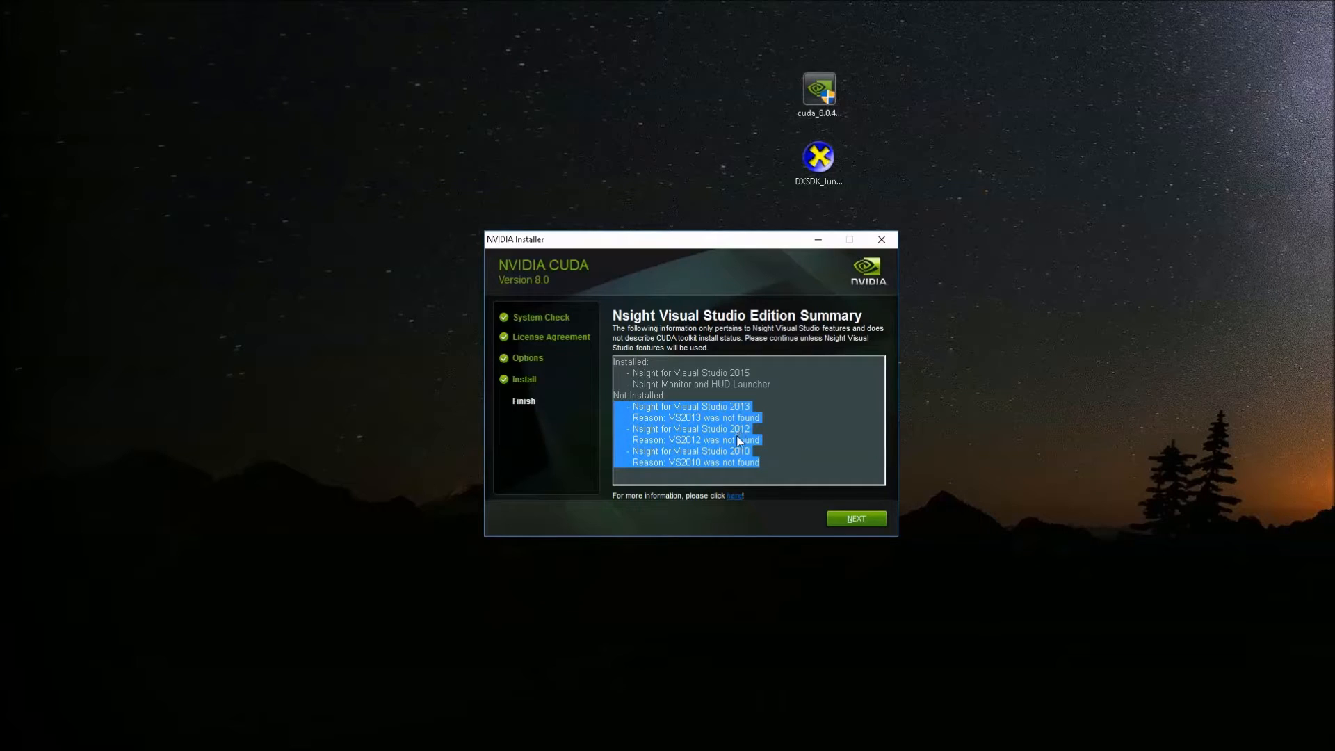
pyautogui.moveTo(771, 384); pyautogui.dragTo(754, 385)
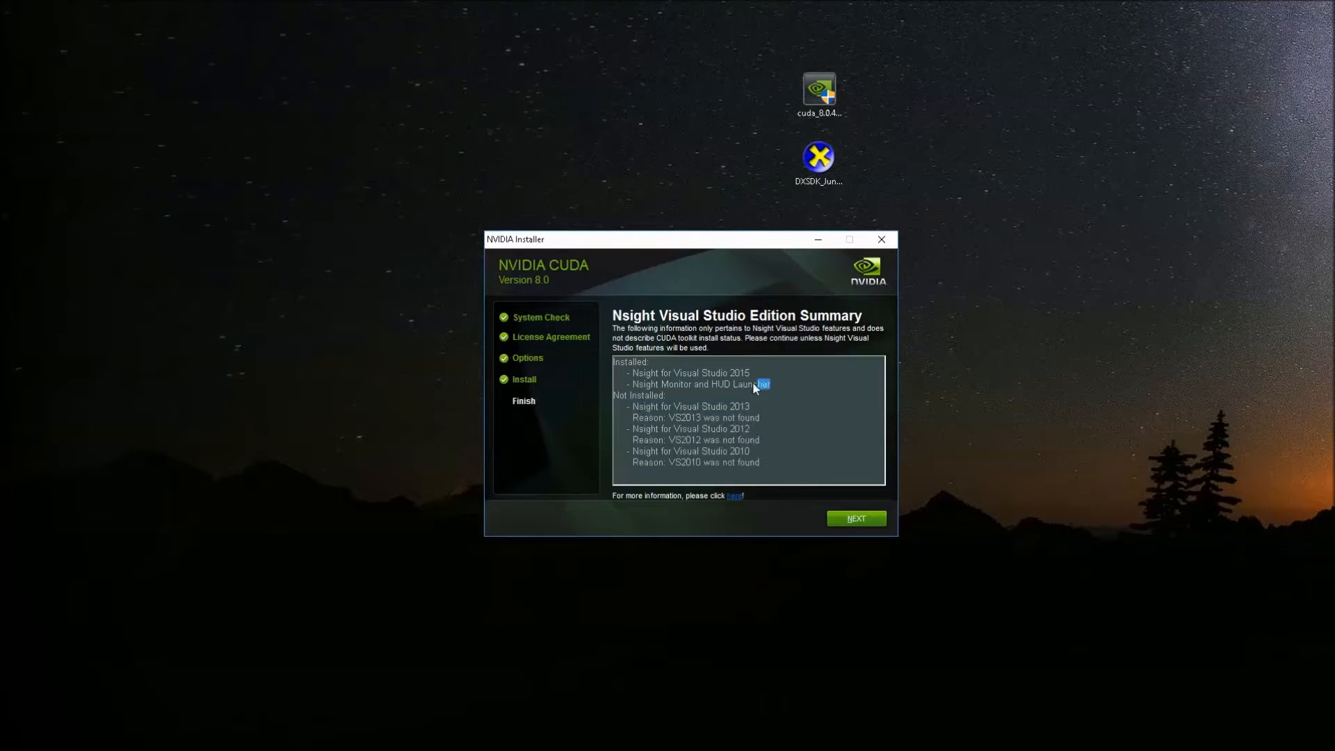
pyautogui.moveTo(629, 387); pyautogui.dragTo(608, 376)
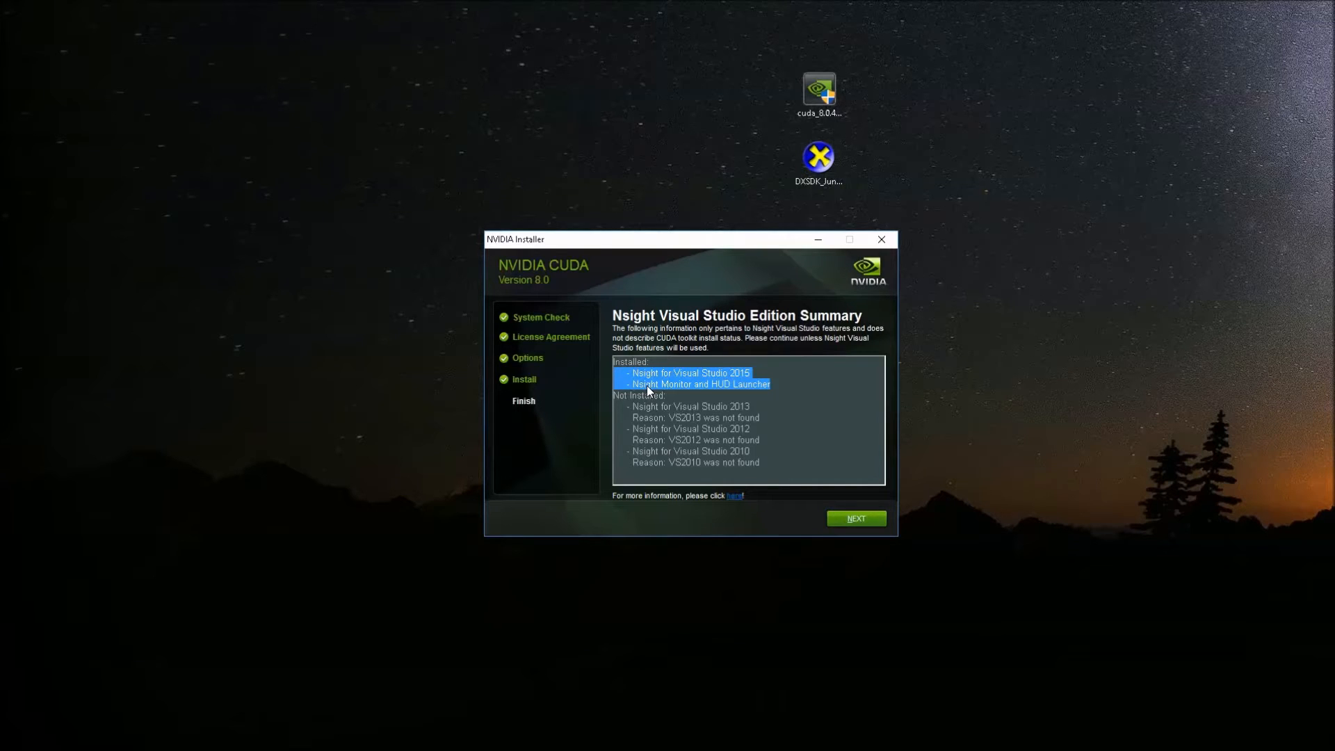
pyautogui.click(856, 519)
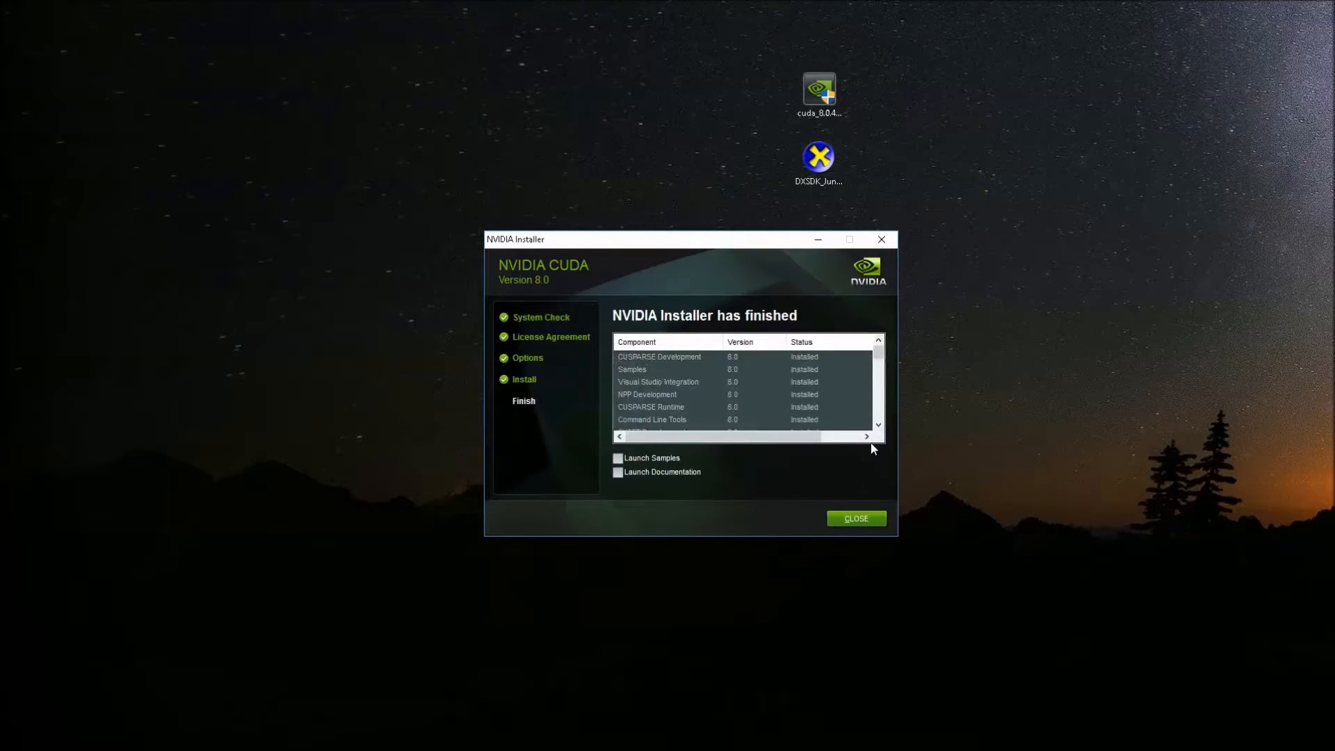
# Step: Examine the installation status of every component in the finished installer's list
pyautogui.scroll(-2, 878, 365)
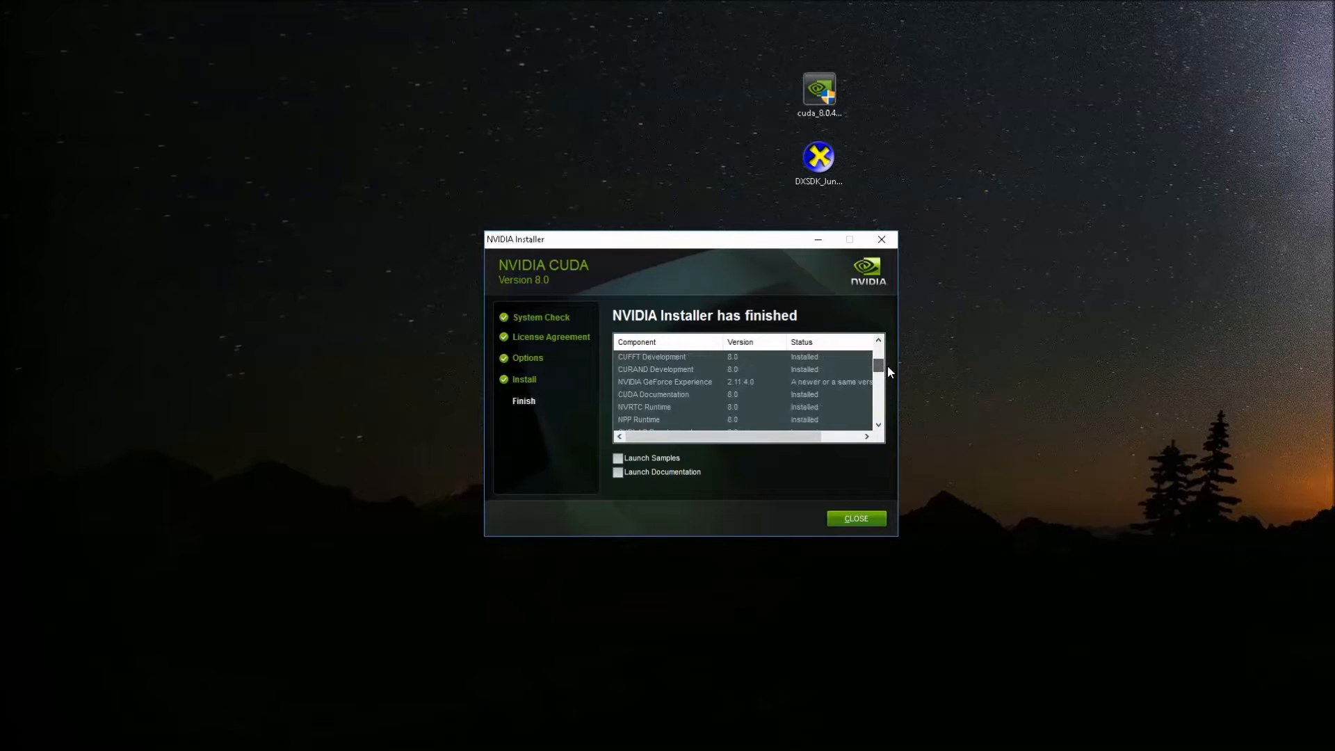
pyautogui.moveTo(788, 438); pyautogui.dragTo(687, 438)
pyautogui.moveTo(879, 365); pyautogui.dragTo(879, 388)
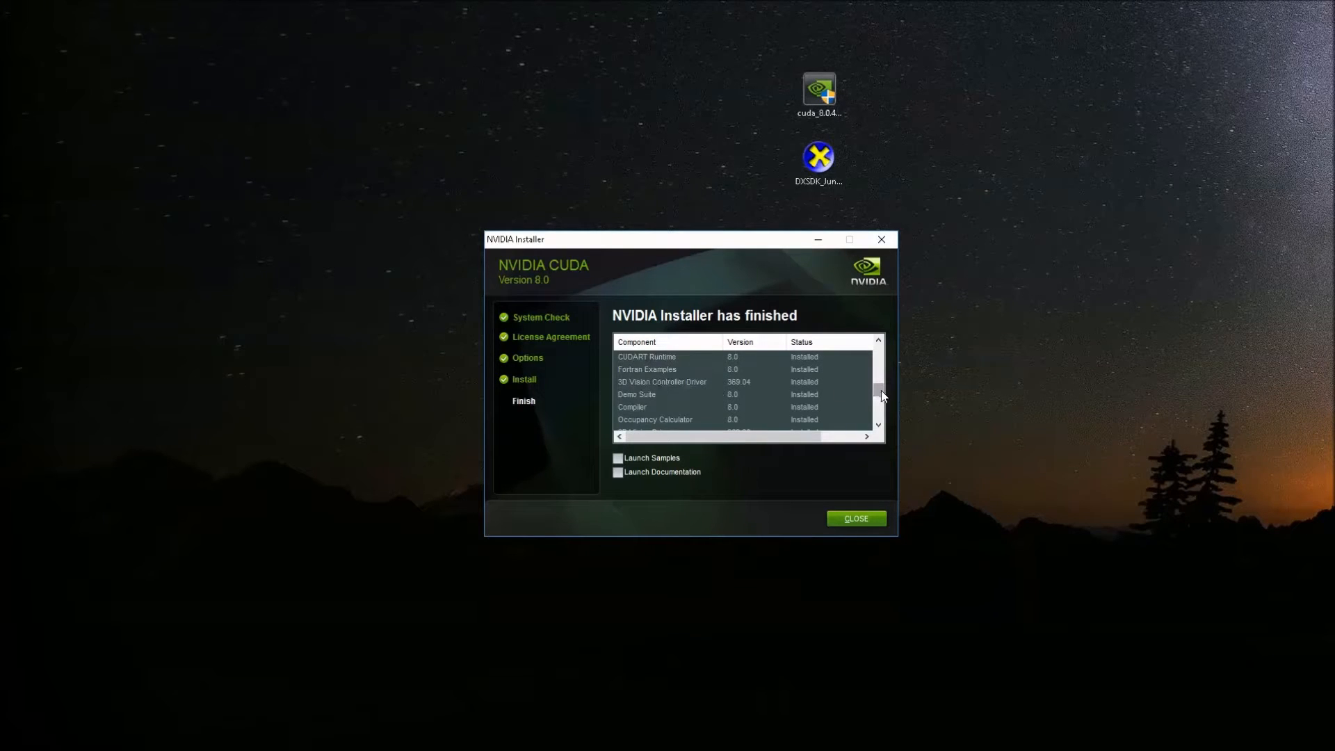
pyautogui.moveTo(880, 391); pyautogui.dragTo(880, 413)
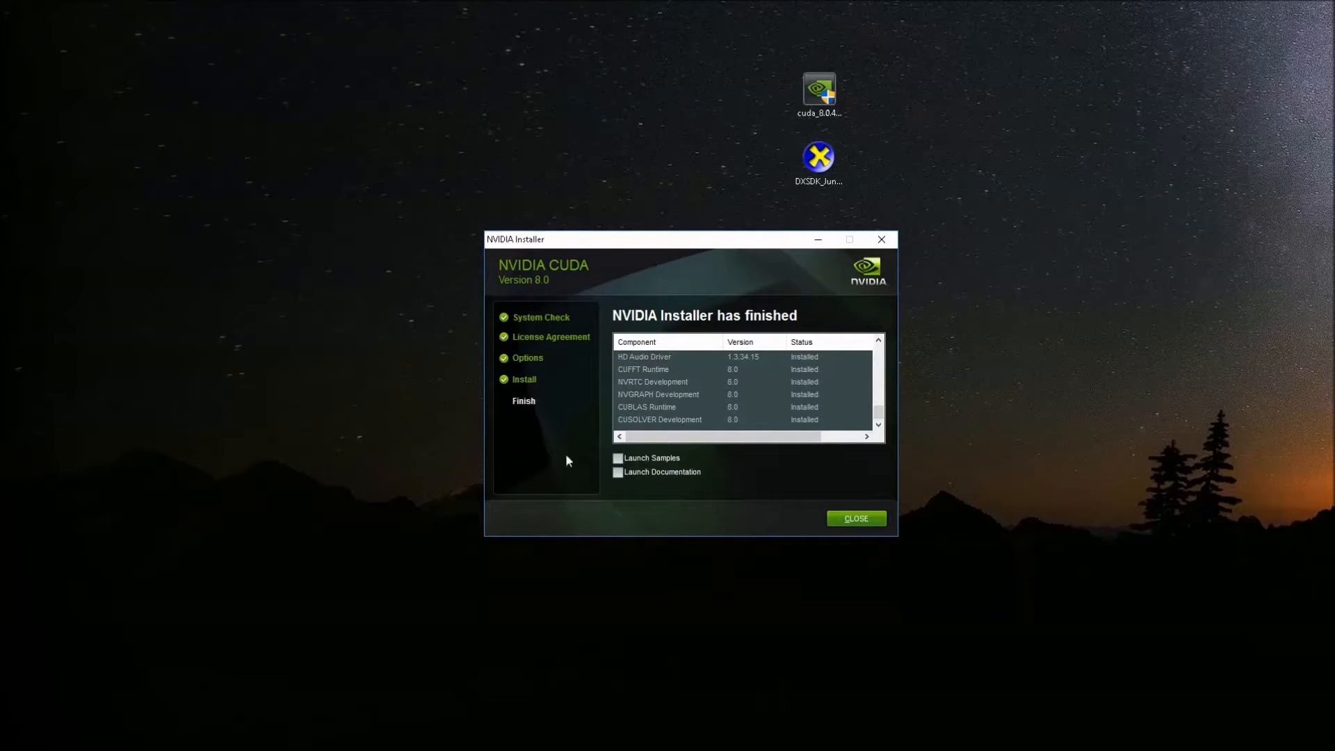
# Step: Enable Launch Samples and Launch Documentation and close the CUDA installer
pyautogui.click(654, 458)
pyautogui.click(617, 473)
pyautogui.click(857, 518)
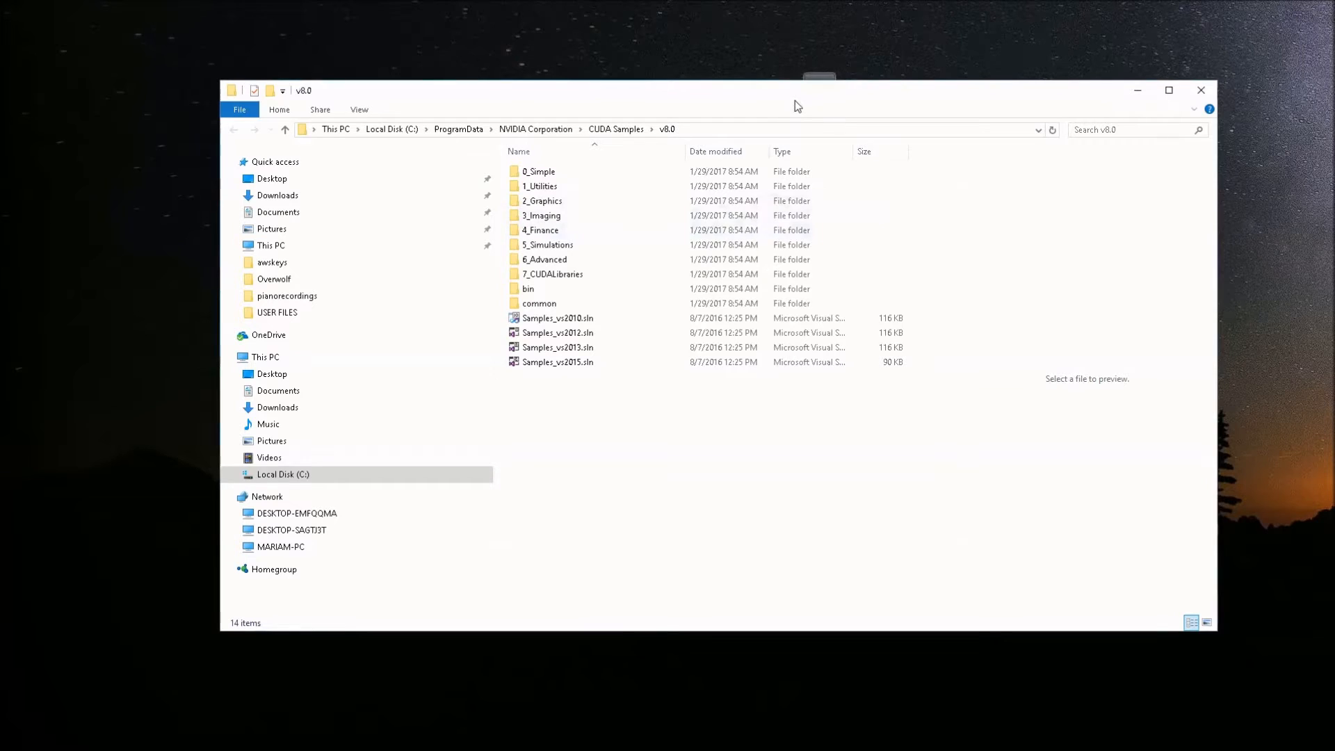
# Step: Open Samples_vs2015.sln from the CUDA Samples v8.0 folder with Microsoft Visual Studio Version Selector and review the missing features list
pyautogui.moveTo(796, 100)
pyautogui.mouseDown()
pyautogui.moveTo(833, 181)
pyautogui.moveTo(814, 115)
pyautogui.mouseUp()
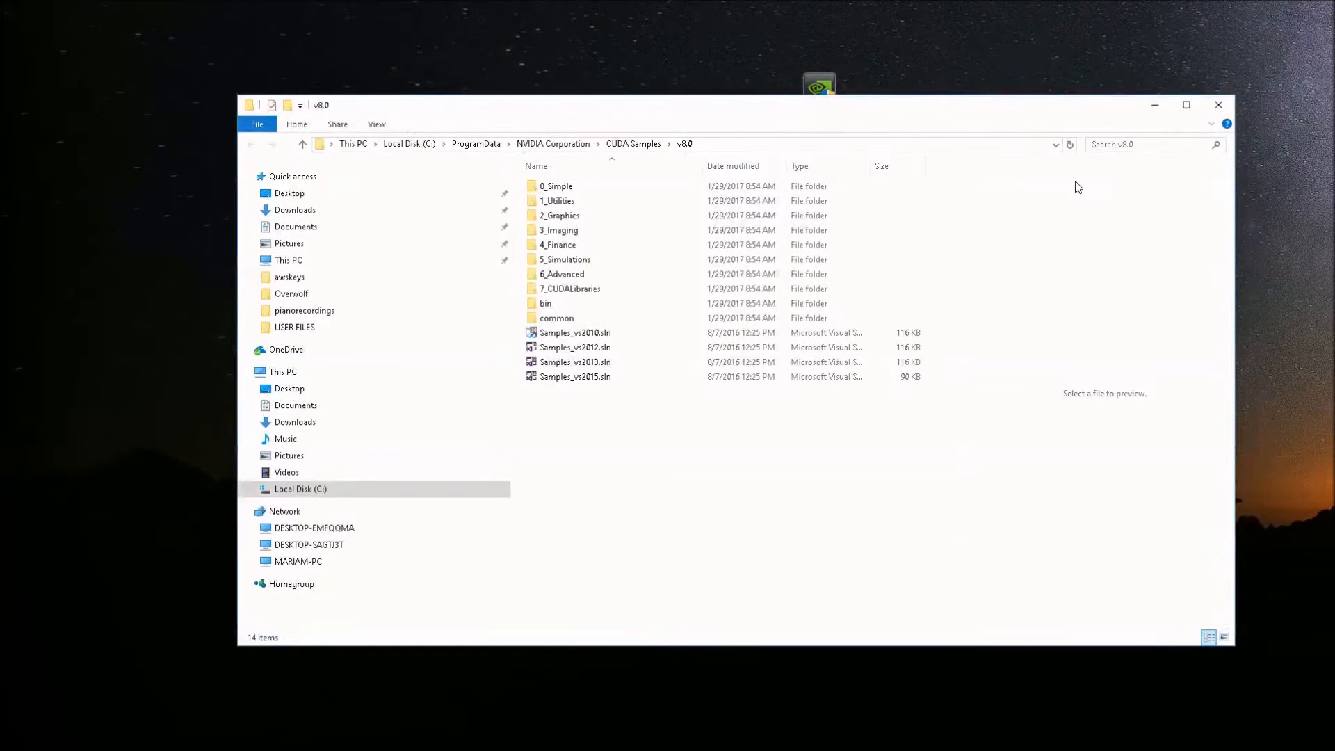
pyautogui.press('super')
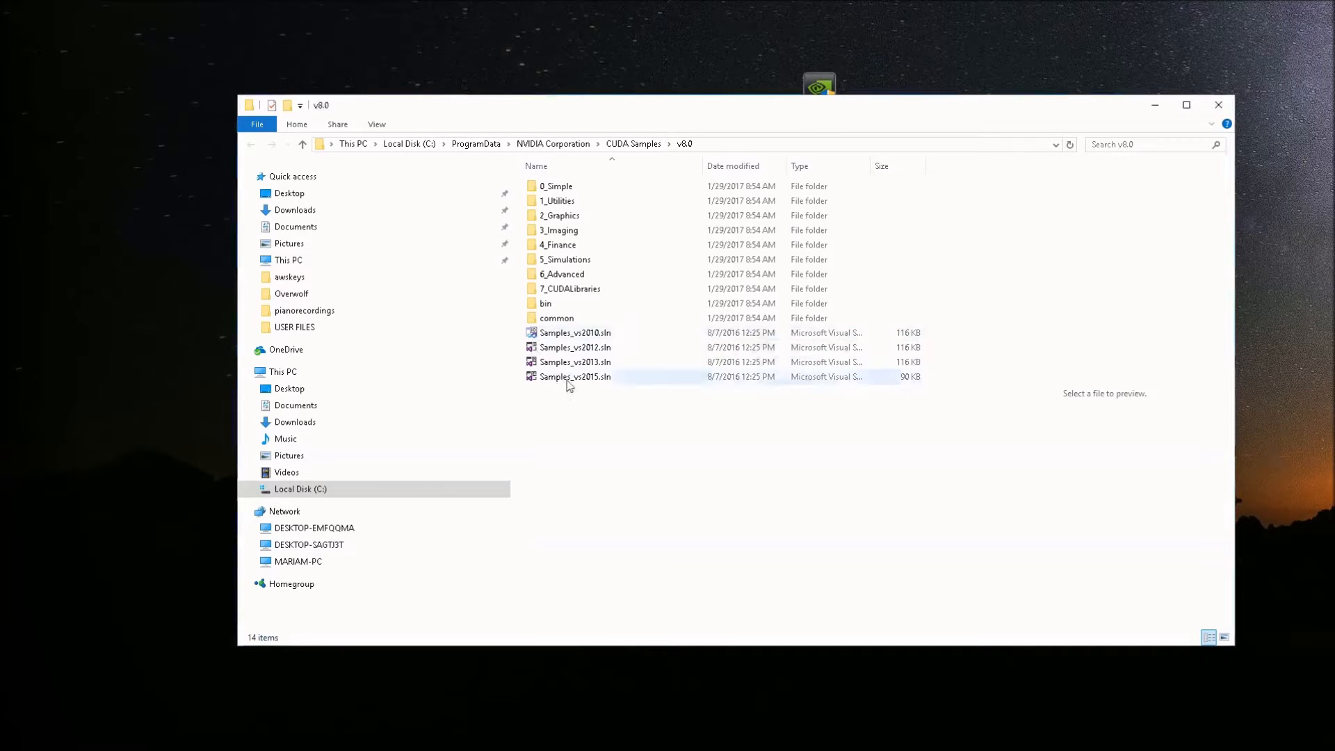
pyautogui.moveTo(570, 386)
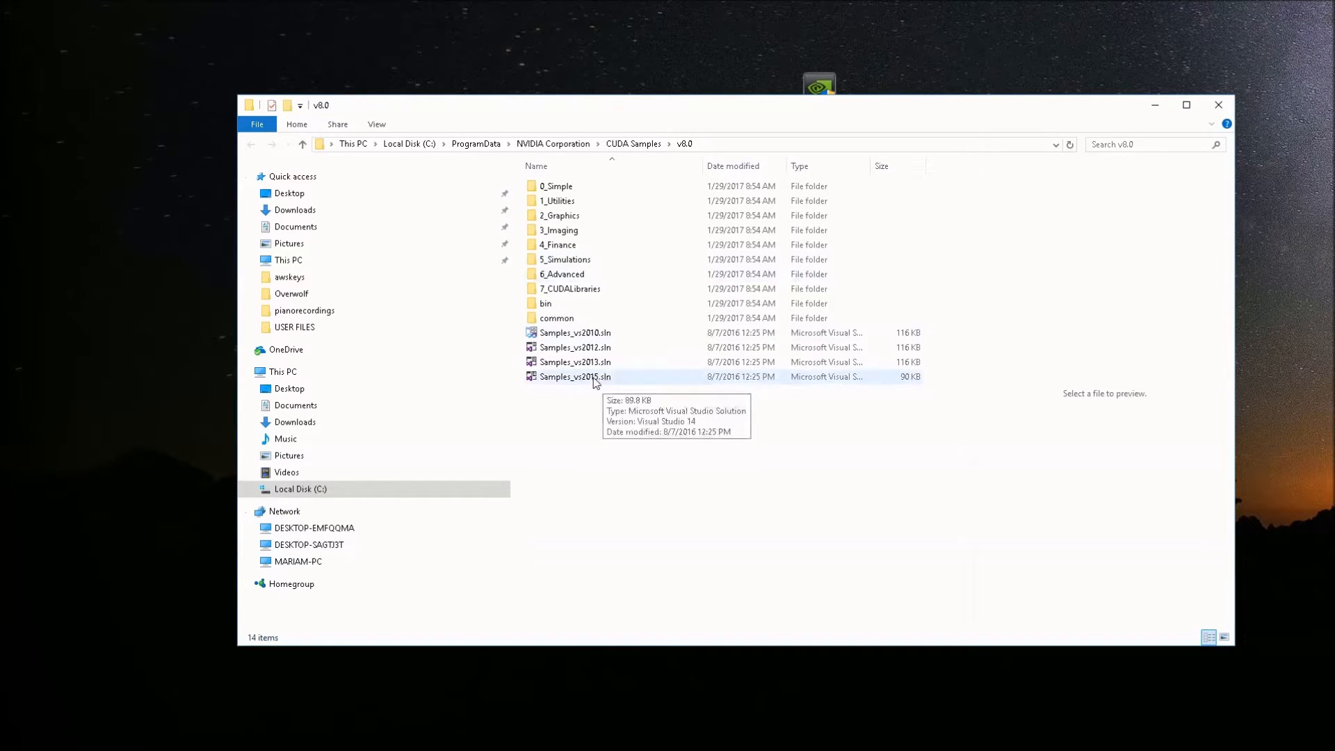
pyautogui.doubleClick(597, 377)
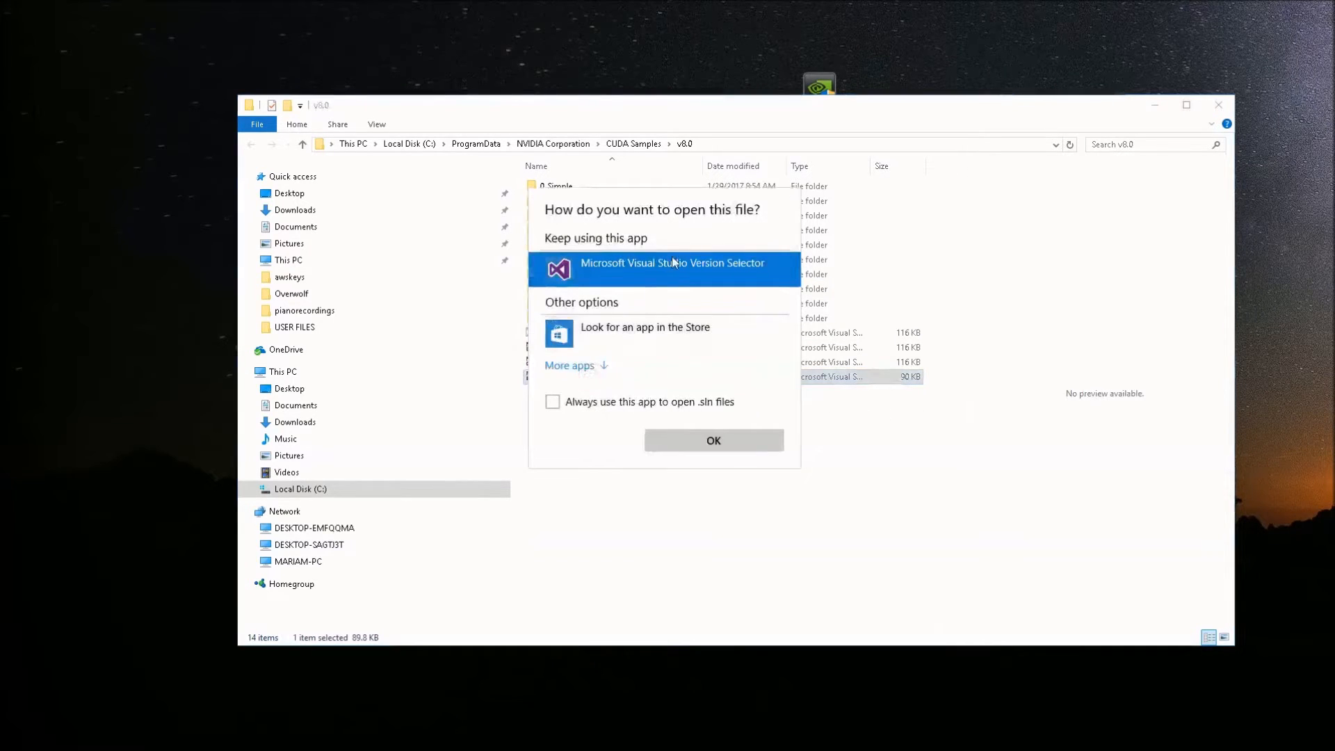
pyautogui.click(678, 440)
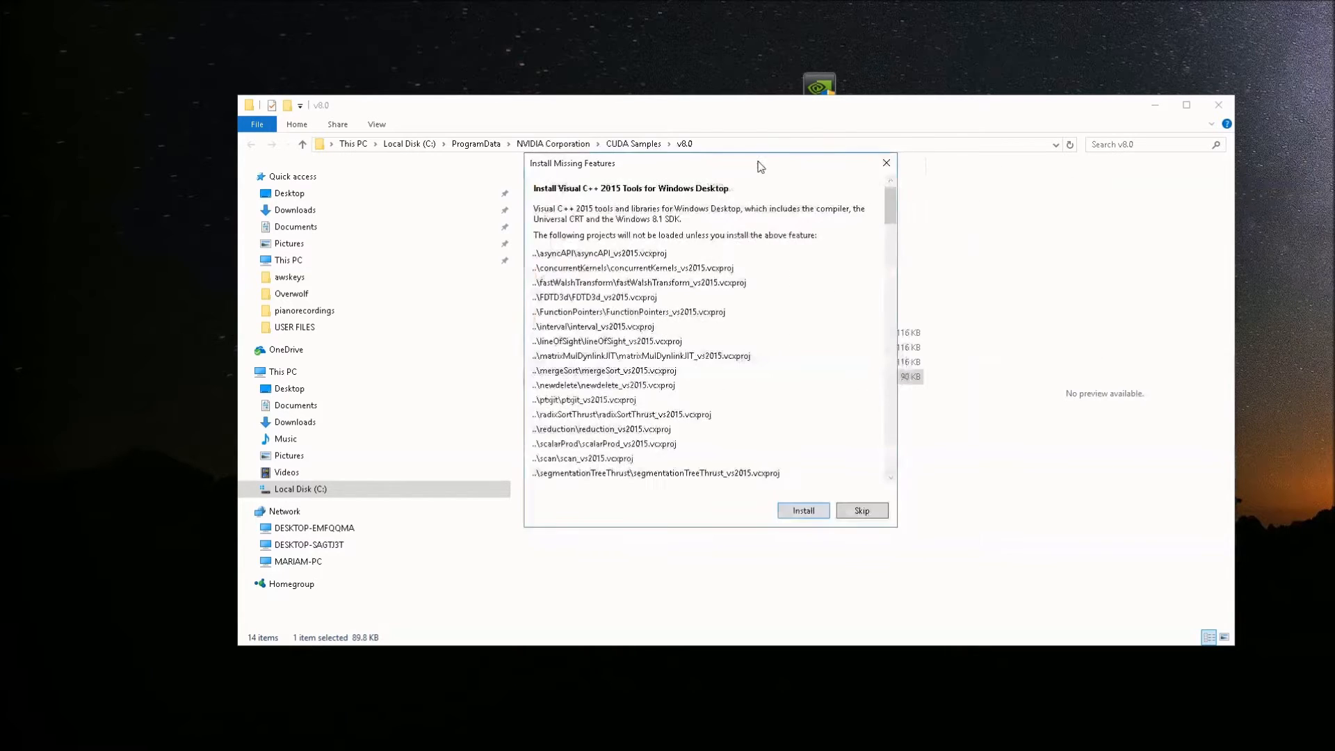
pyautogui.moveTo(893, 212); pyautogui.dragTo(948, 197)
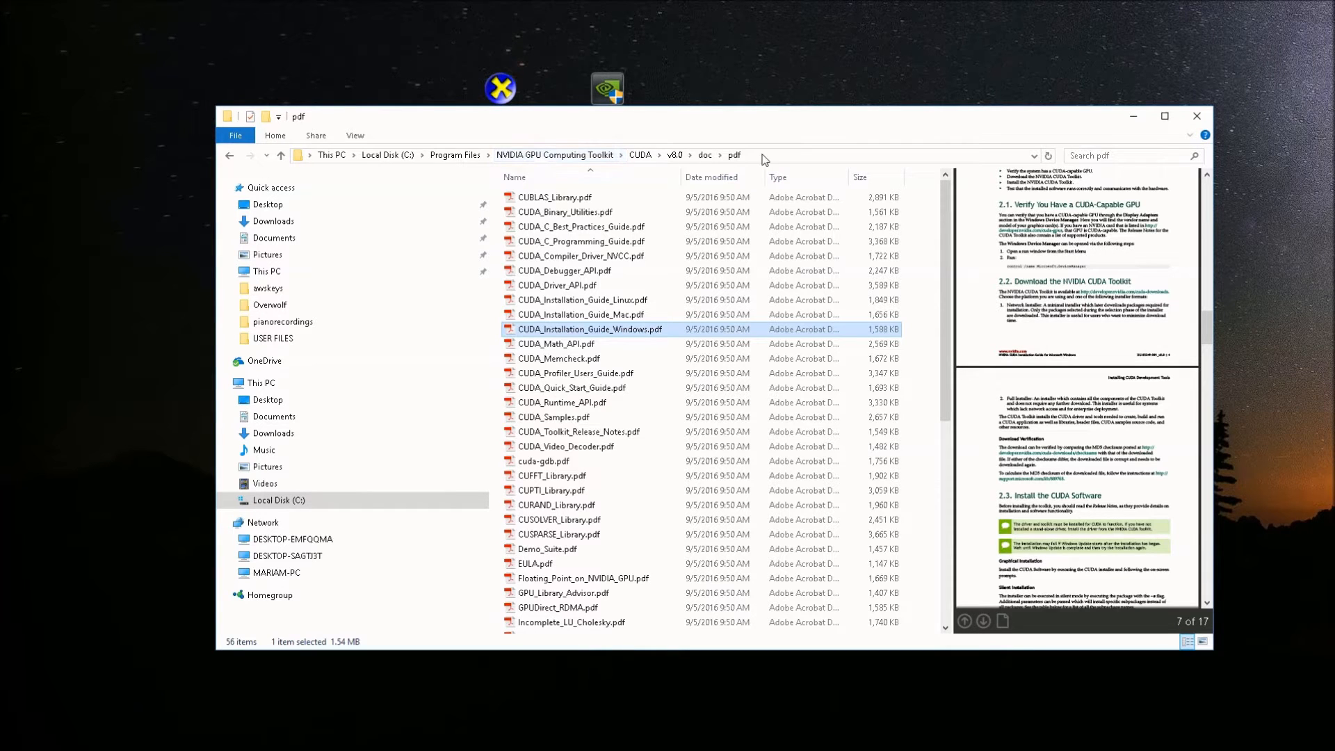
# Step: Look inside the NVIDIA Corporation folder in Program Files and return to Program Files
pyautogui.moveTo(945, 204); pyautogui.dragTo(946, 177)
pyautogui.click(448, 156)
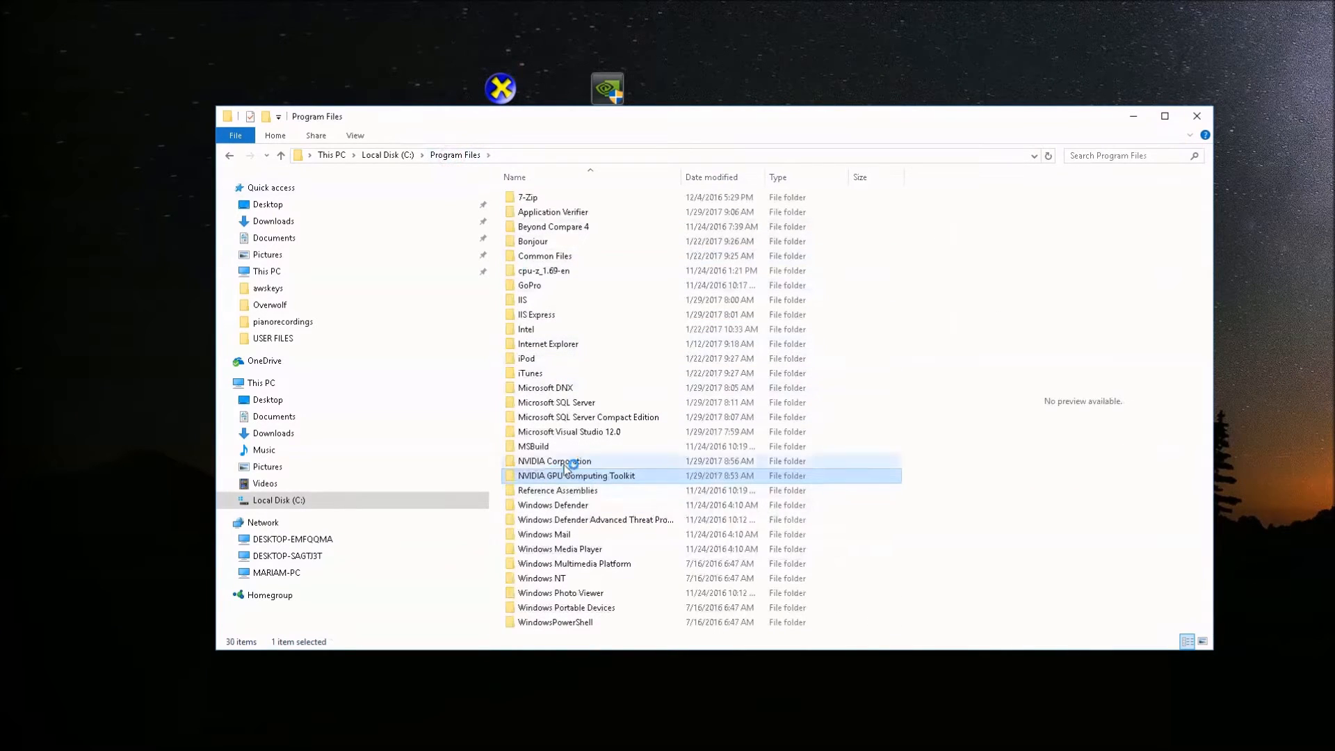
pyautogui.doubleClick(563, 461)
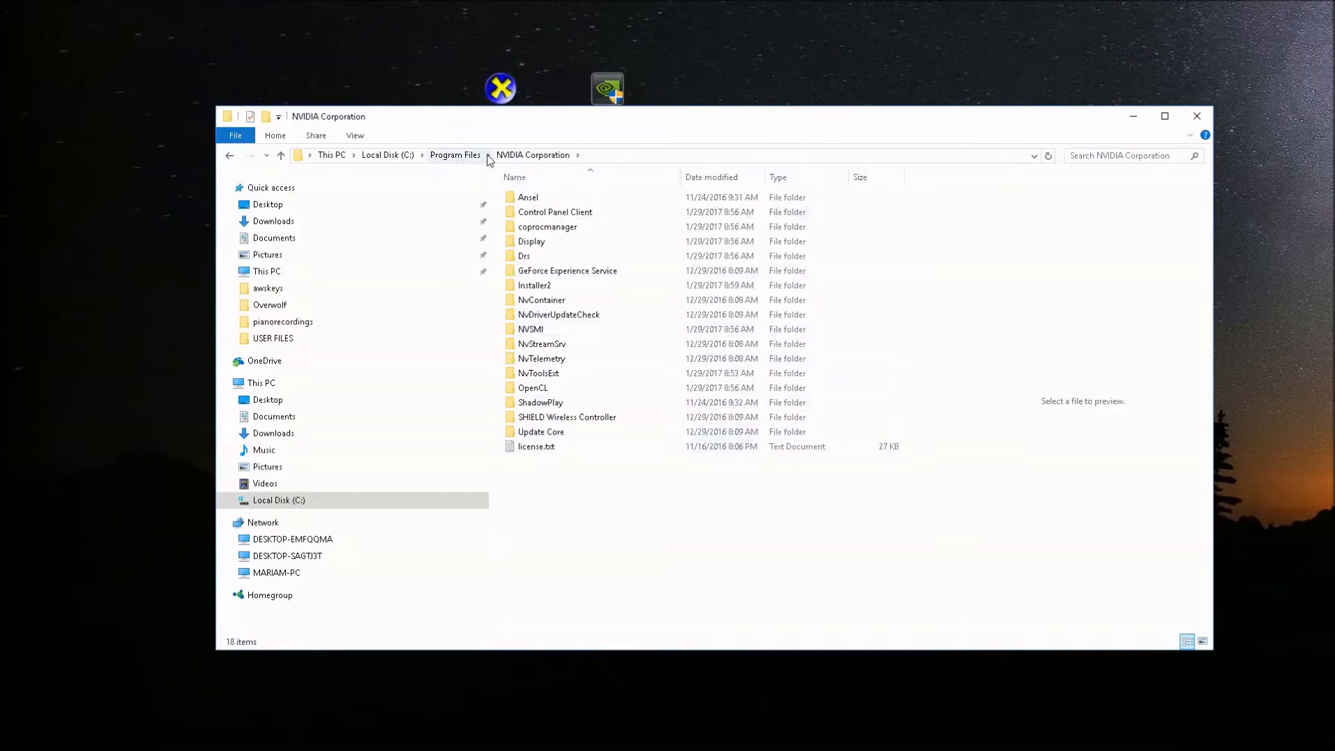
pyautogui.click(455, 160)
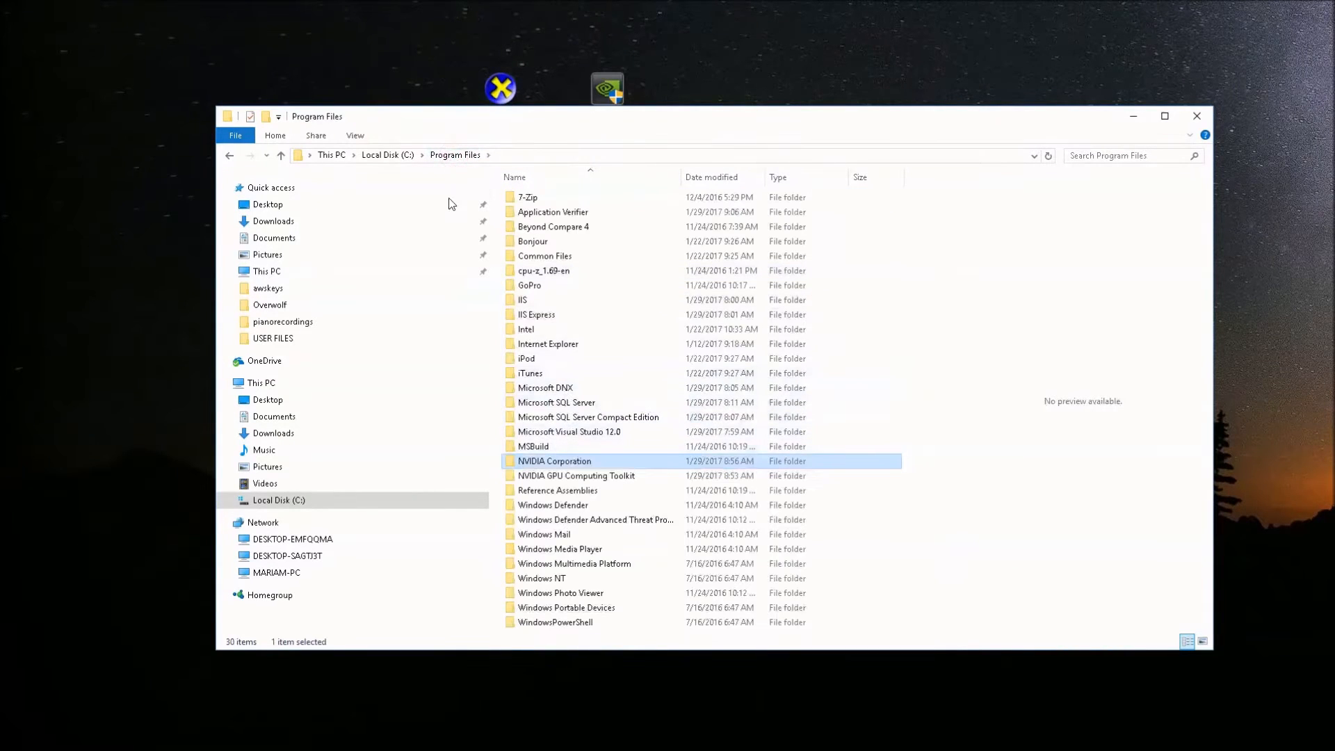
# Step: Go to %programdata% and open NVIDIA GPU Computing Toolkit\v8.0\extras\visual_studio_integration\CudaProjectVsWizards
pyautogui.click(521, 153)
pyautogui.write('%programdata%')
pyautogui.press('Return')
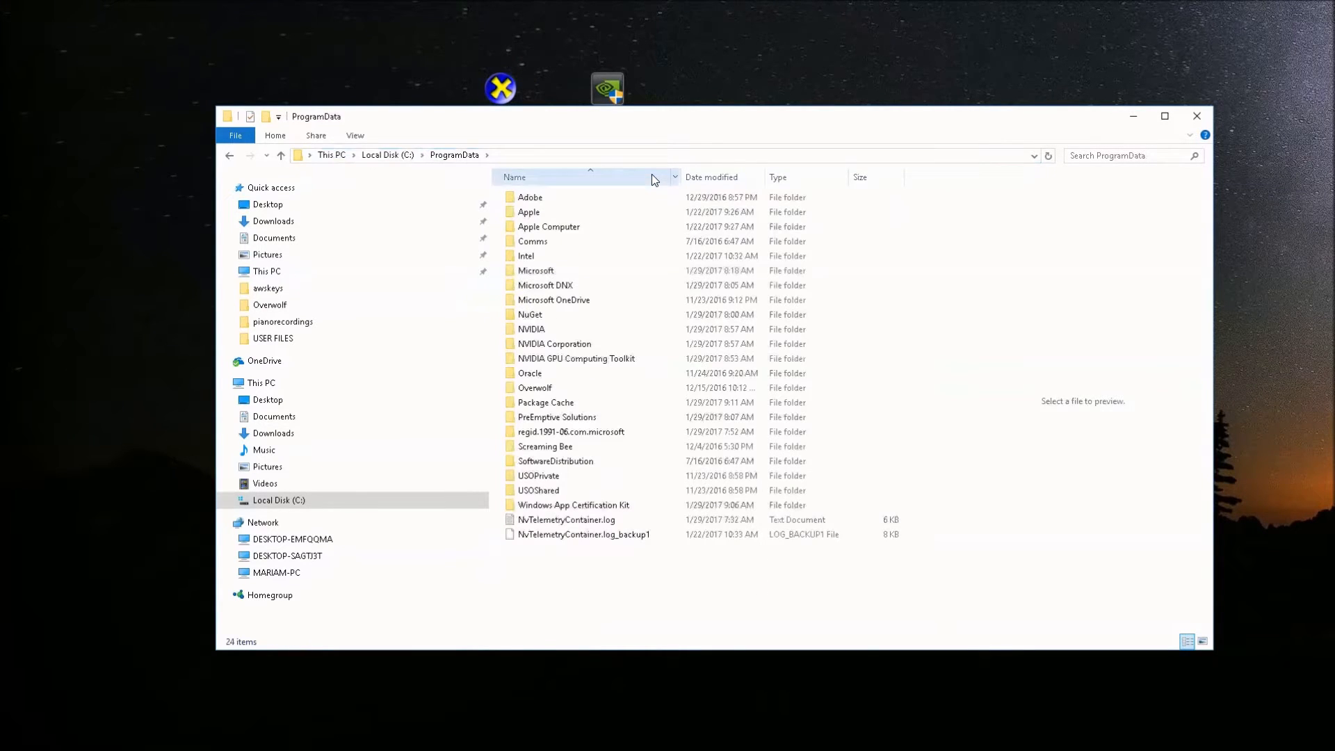
pyautogui.doubleClick(551, 360)
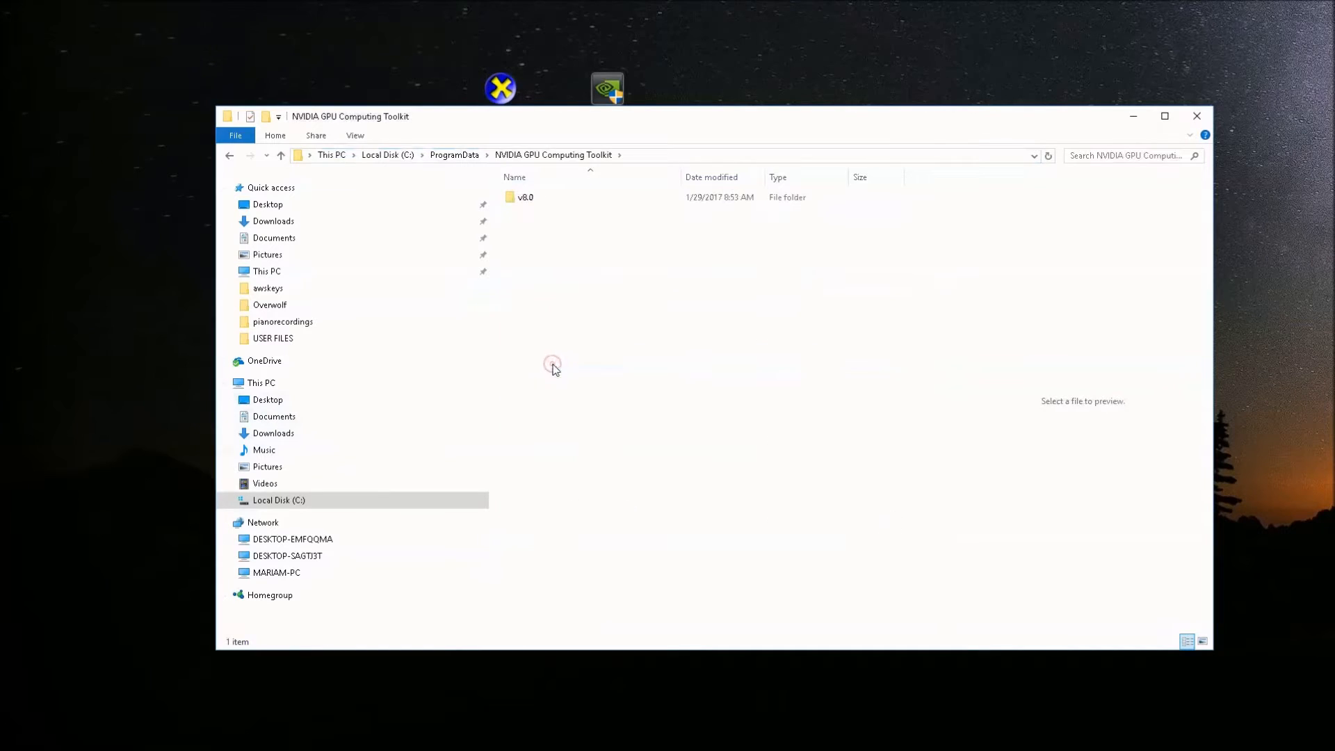
pyautogui.doubleClick(531, 200)
pyautogui.doubleClick(534, 202)
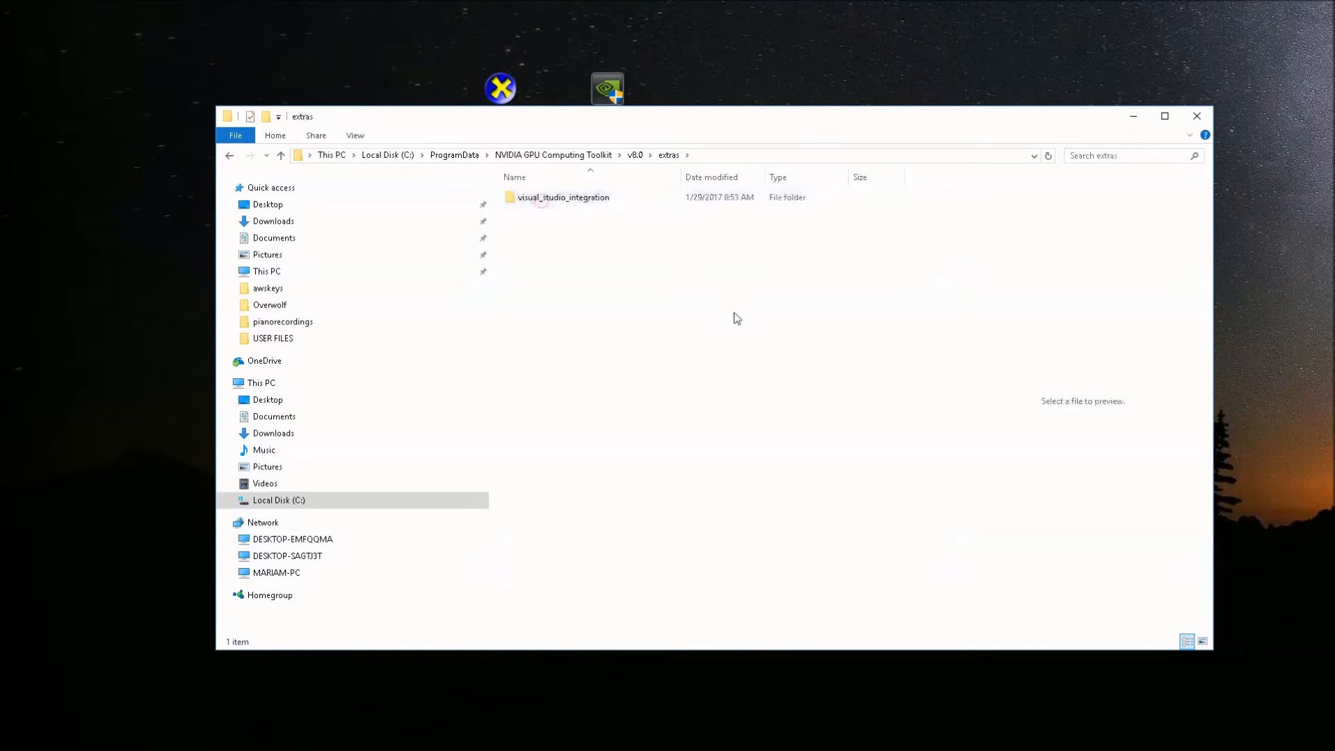
pyautogui.doubleClick(596, 198)
pyautogui.doubleClick(551, 200)
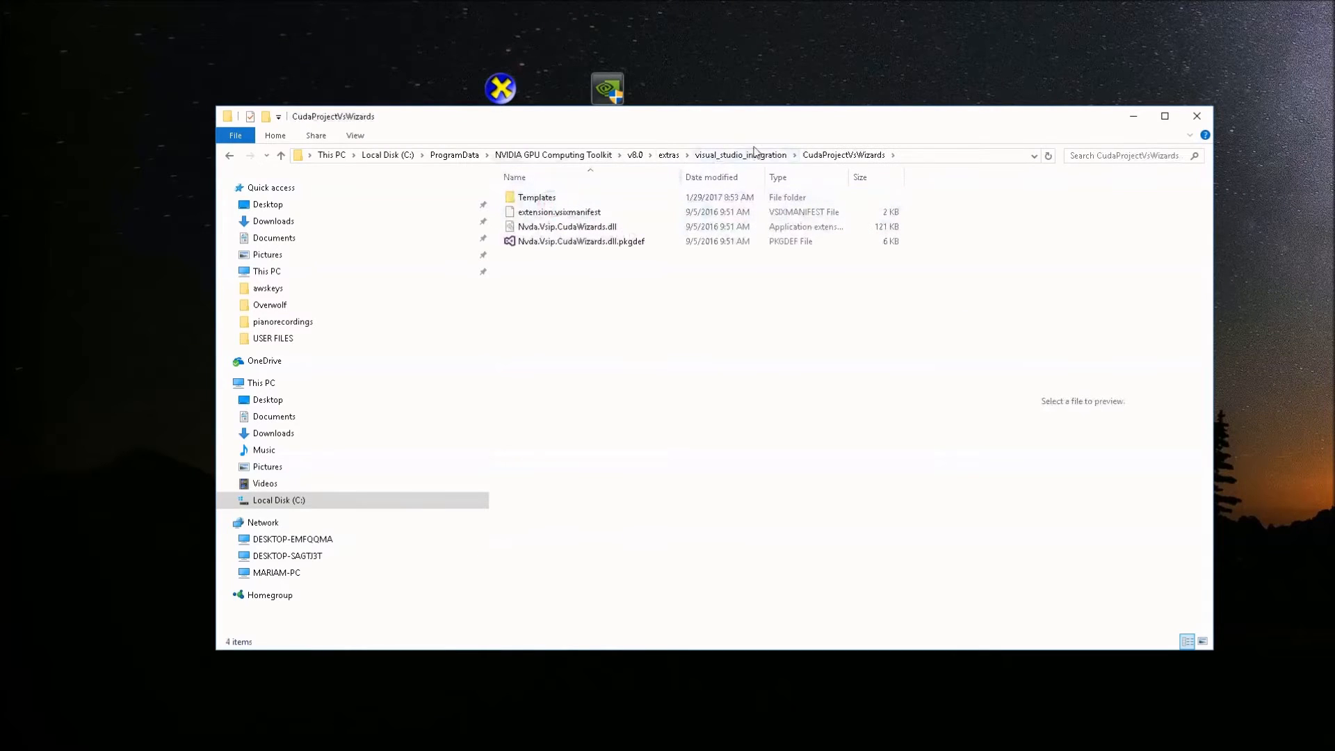
# Step: Return to ProgramData and open the NVIDIA Corporation\CUDA Samples\v8.0 folder
pyautogui.click(591, 155)
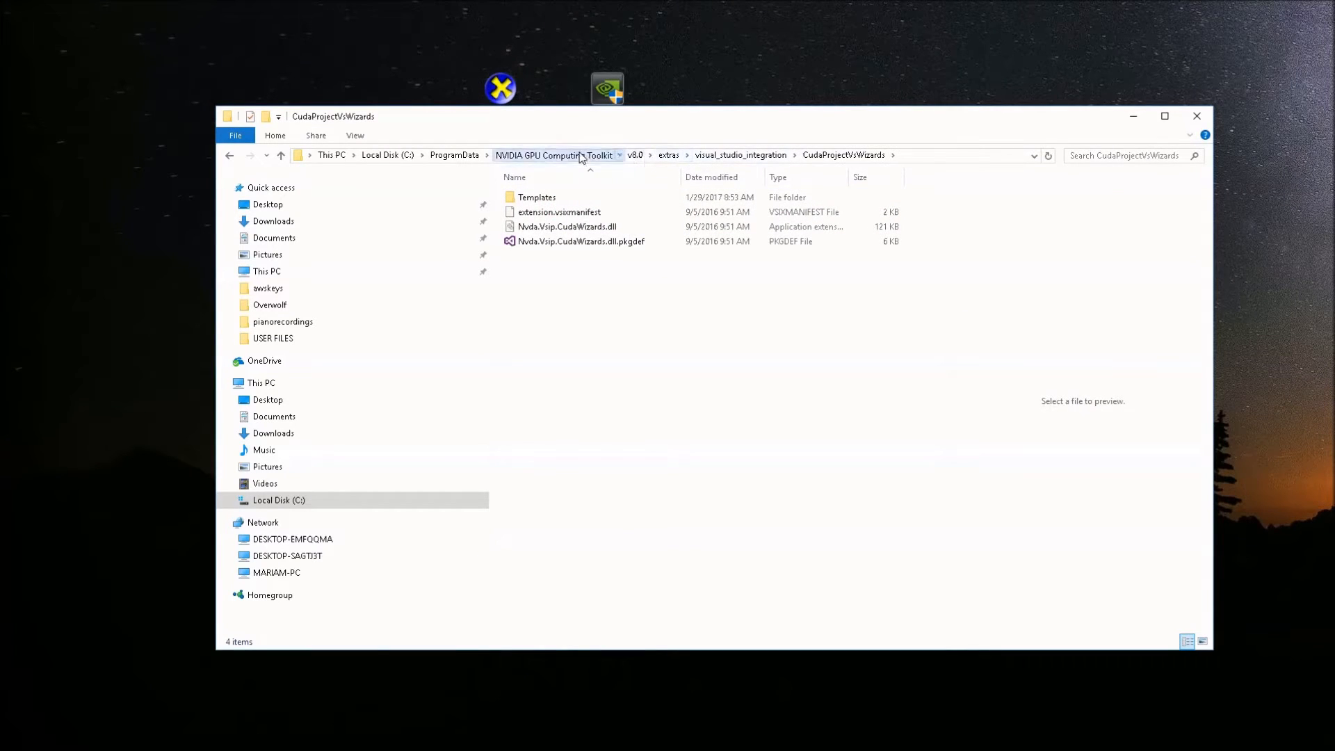
pyautogui.click(455, 154)
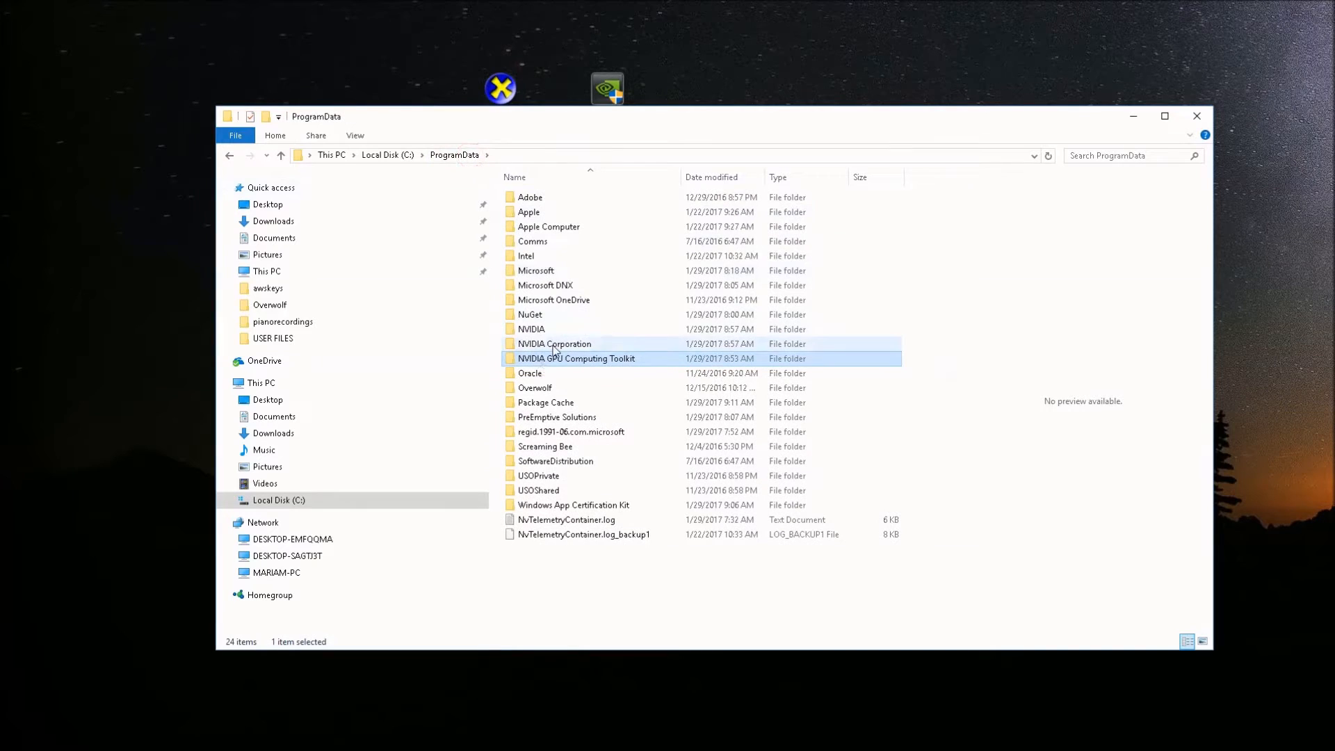
pyautogui.doubleClick(541, 344)
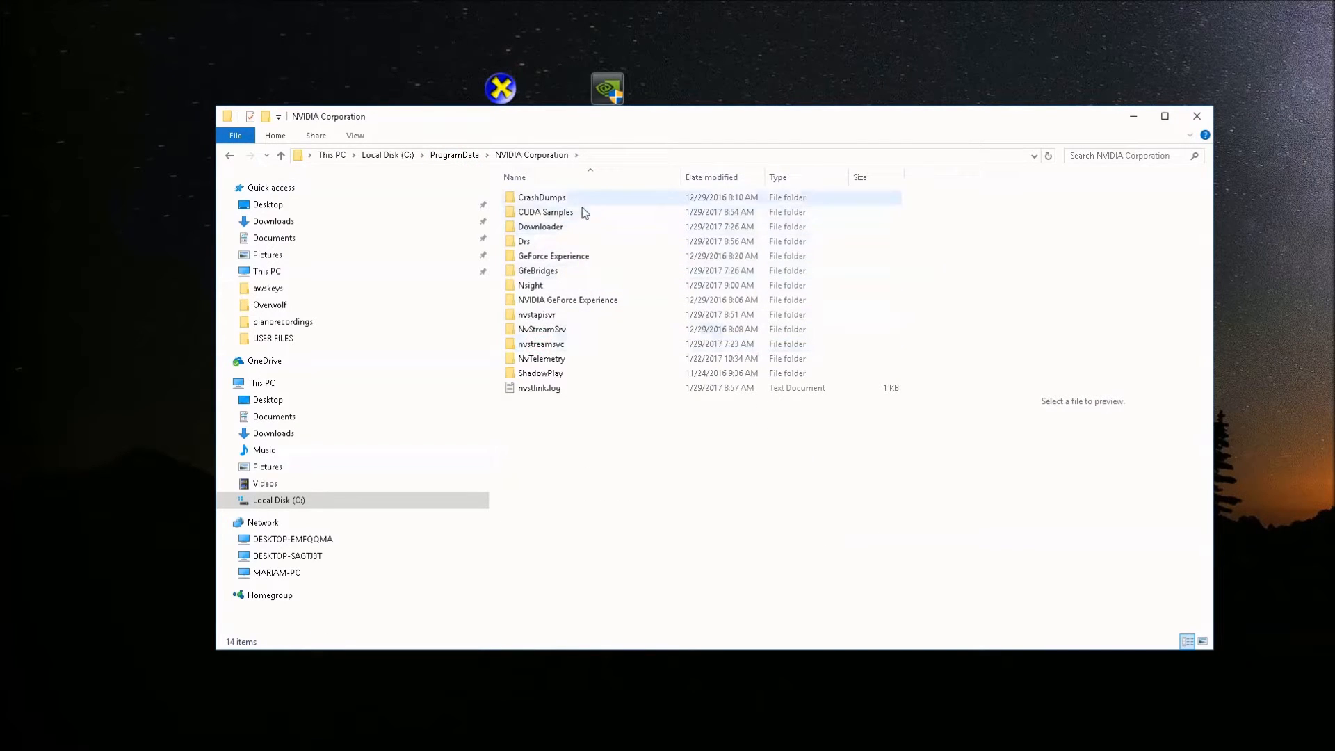
pyautogui.doubleClick(589, 211)
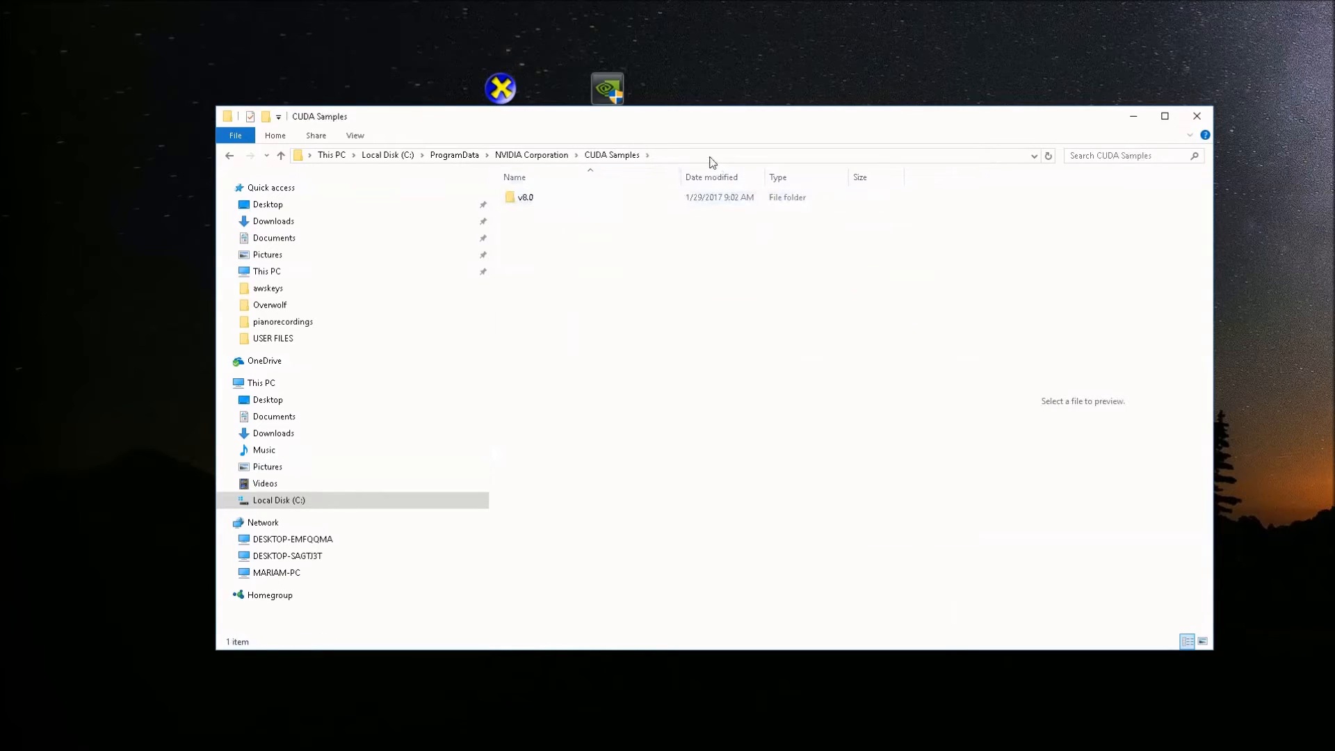
pyautogui.doubleClick(520, 198)
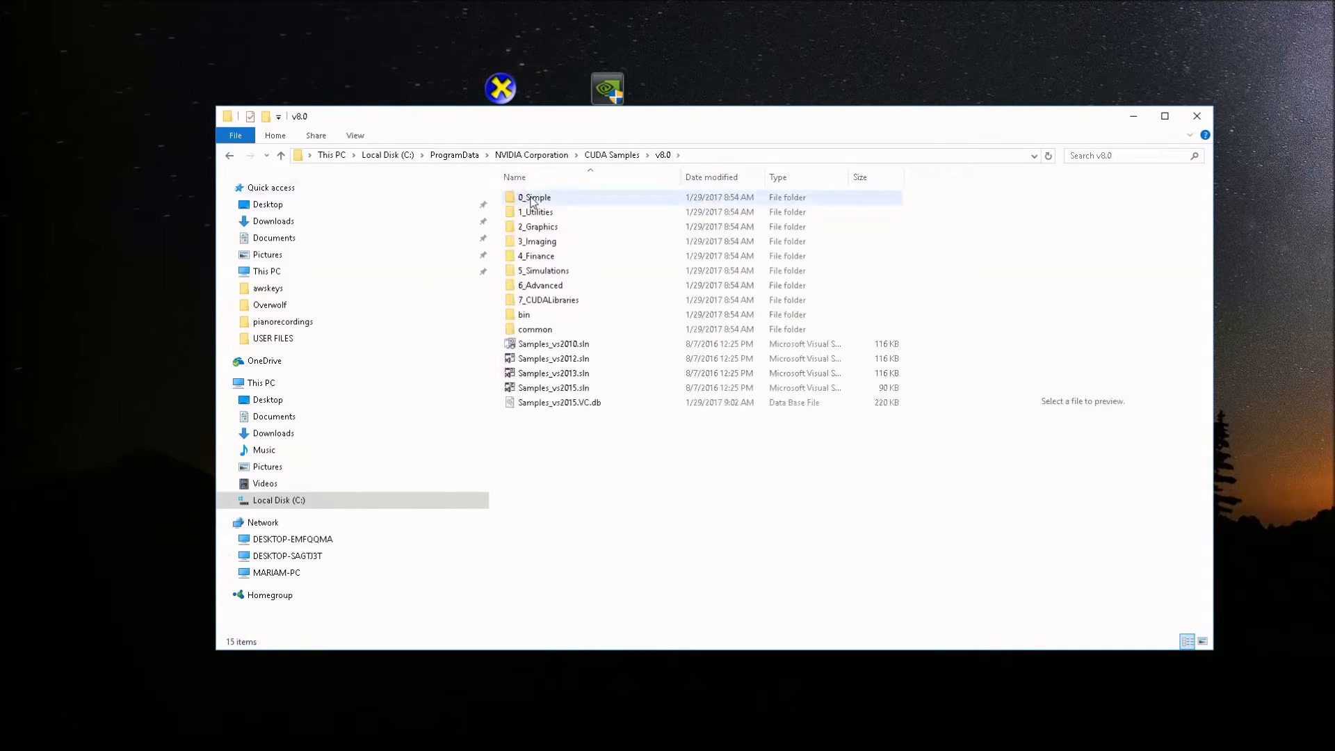
# Step: Open Folder Options and bring up its View settings
pyautogui.click(353, 135)
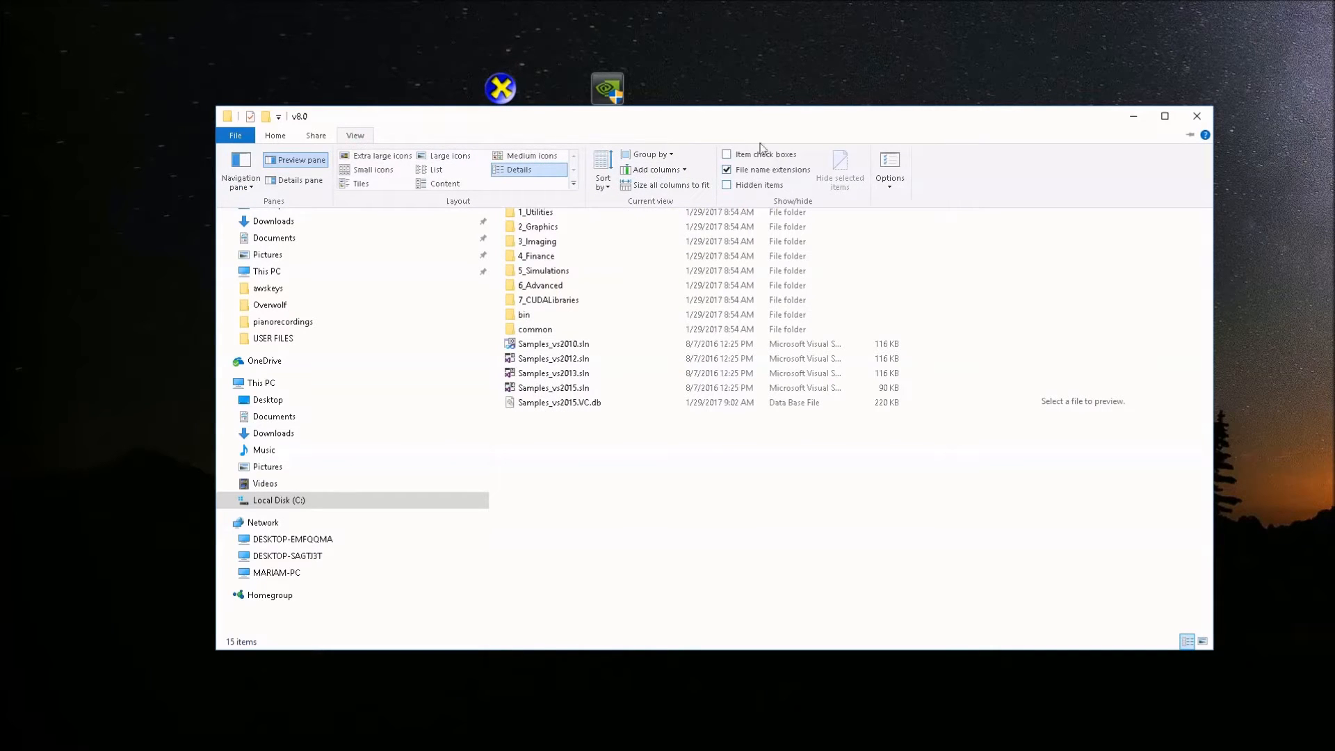
pyautogui.click(890, 182)
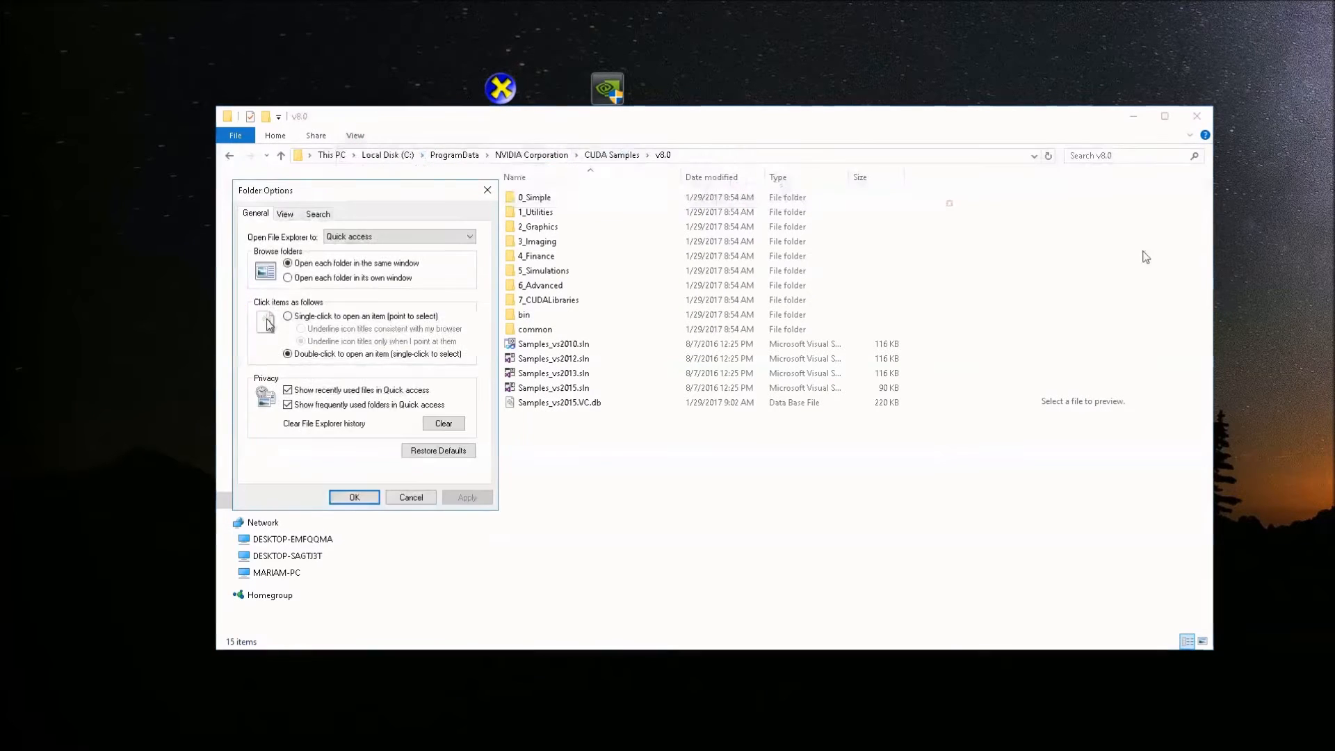
pyautogui.click(285, 214)
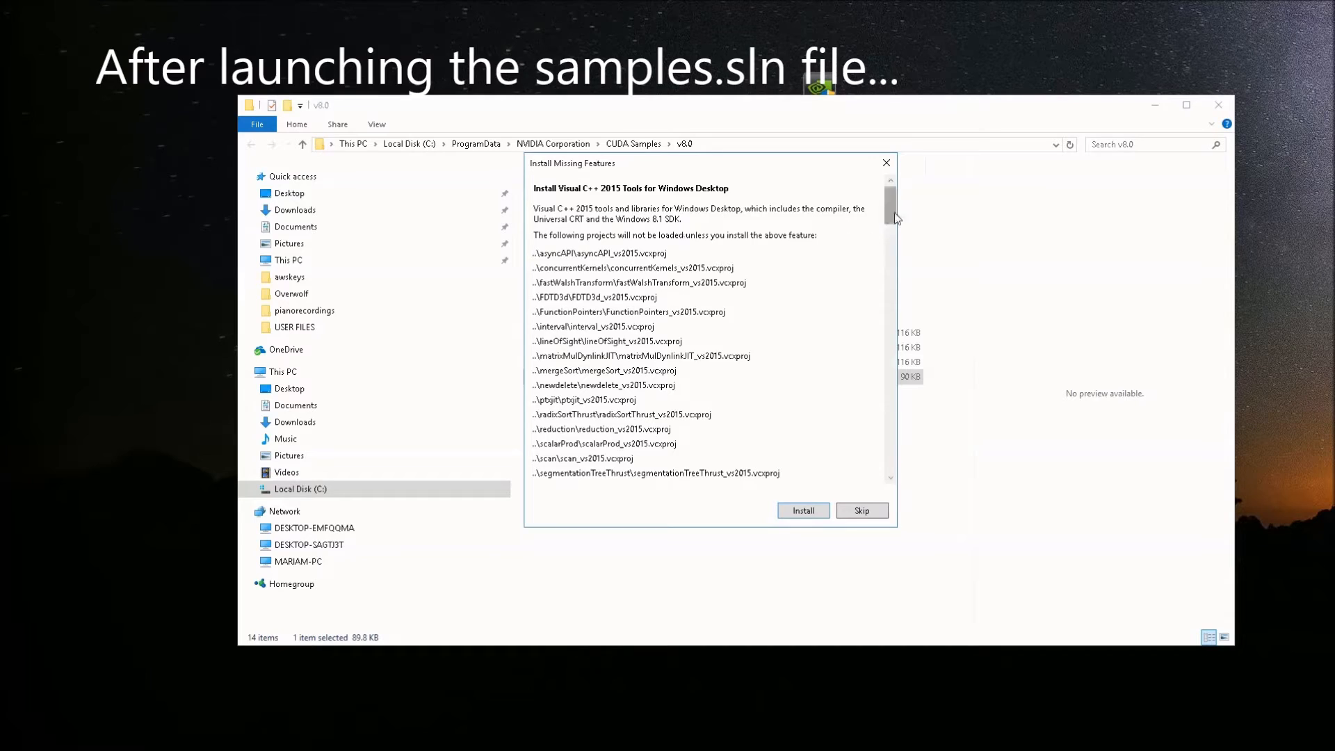
# Step: Review the Install Missing Features list and start installing Visual C++ 2015 Tools for Windows Desktop
pyautogui.moveTo(891, 208); pyautogui.dragTo(918, 197)
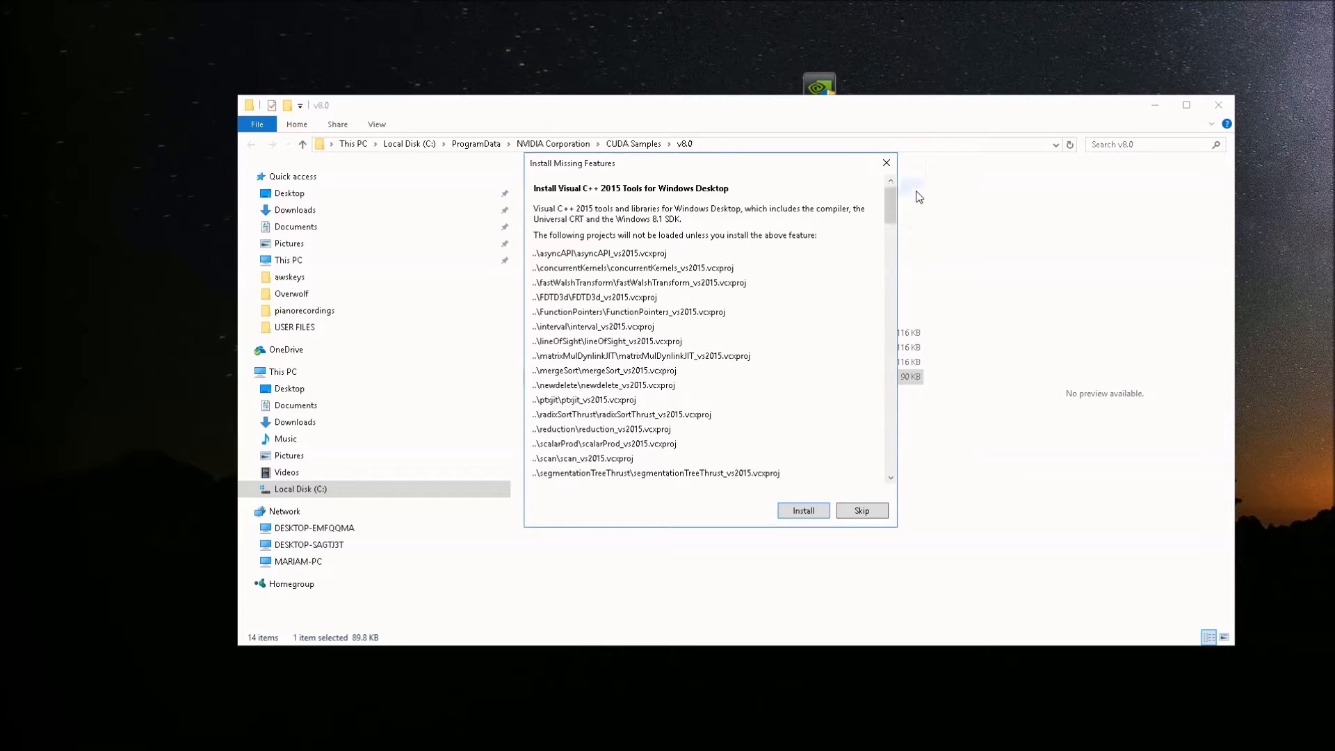
pyautogui.click(798, 513)
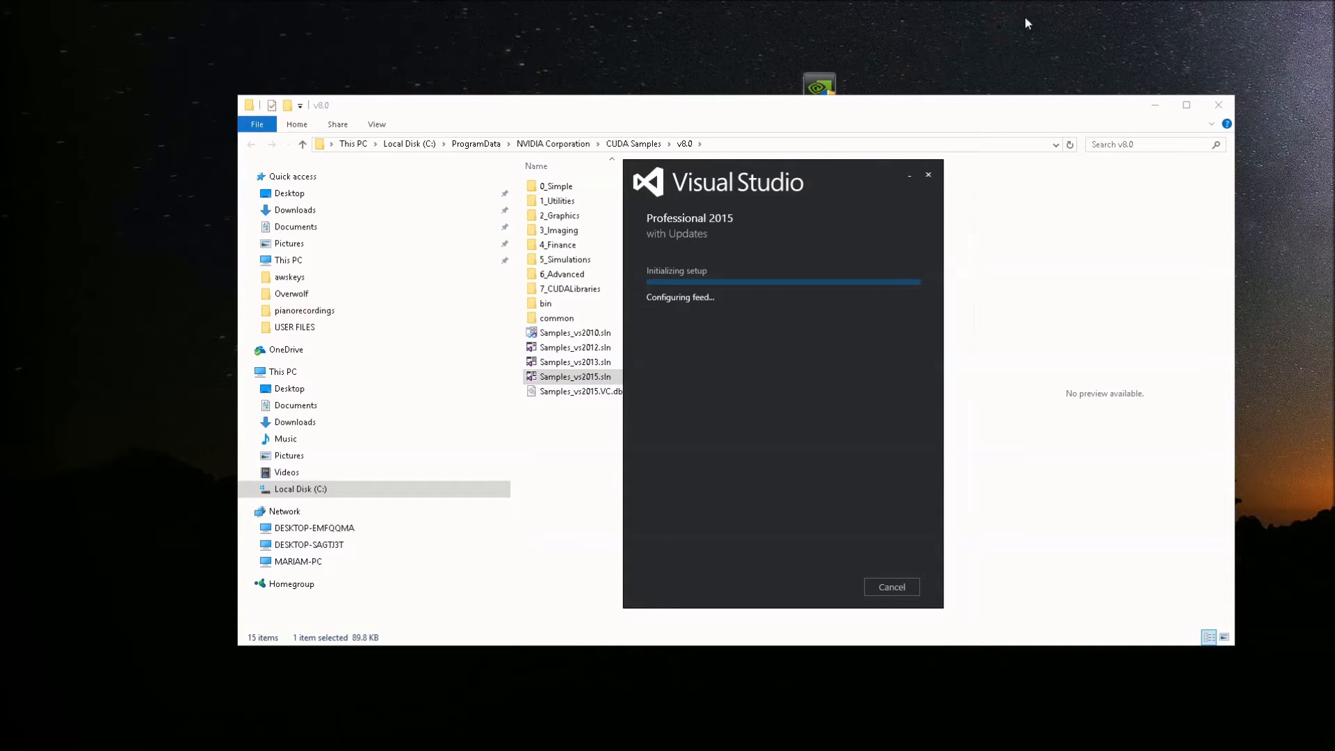
# Step: Move the DXSDK_Jun10.exe icon to a clear area of the desktop and minimize the v8.0 folder window
pyautogui.moveTo(935, 101); pyautogui.dragTo(1010, 360)
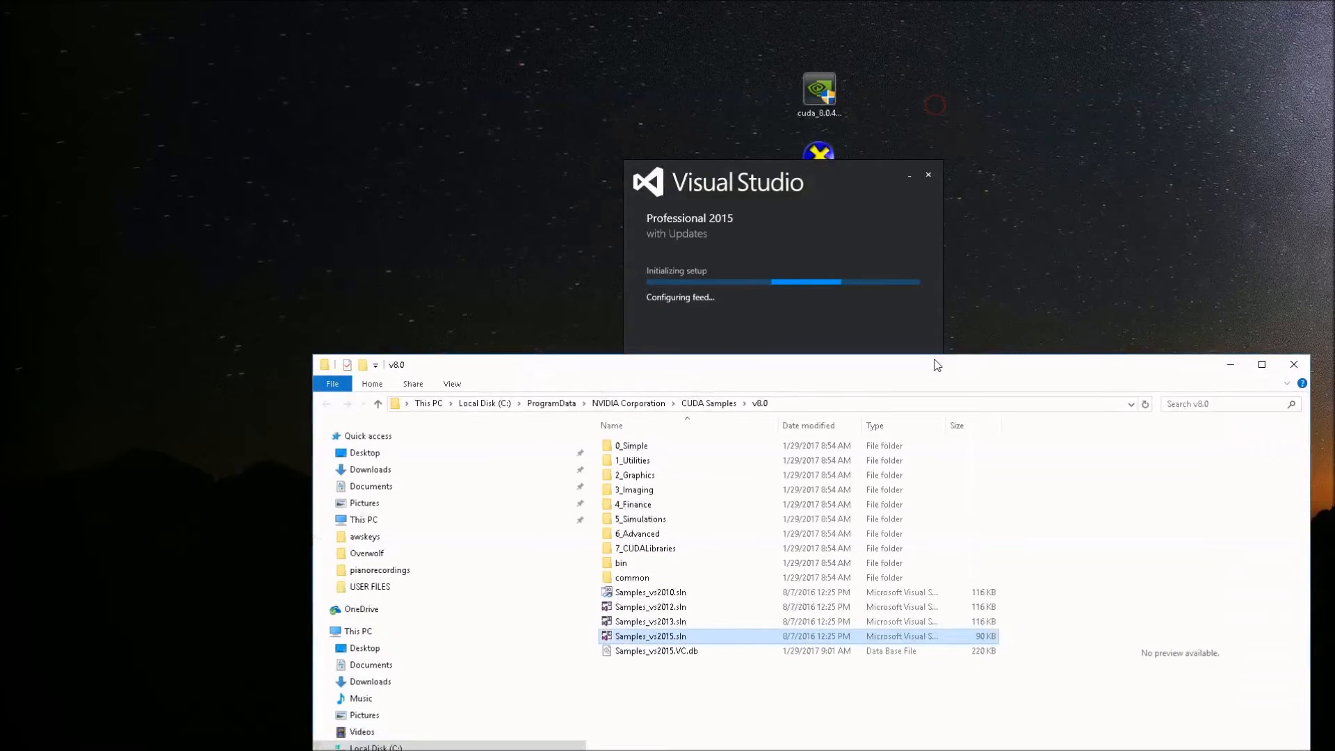
pyautogui.moveTo(824, 155); pyautogui.dragTo(489, 121)
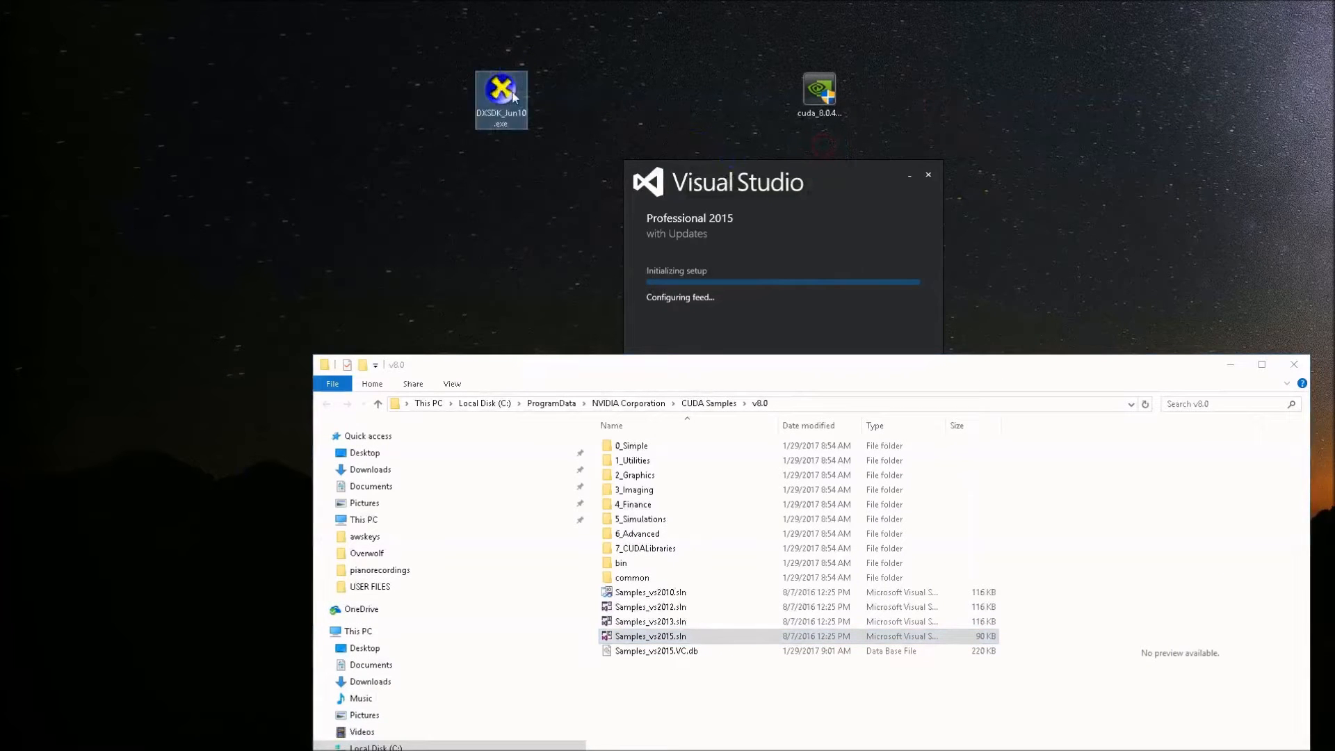
pyautogui.click(827, 204)
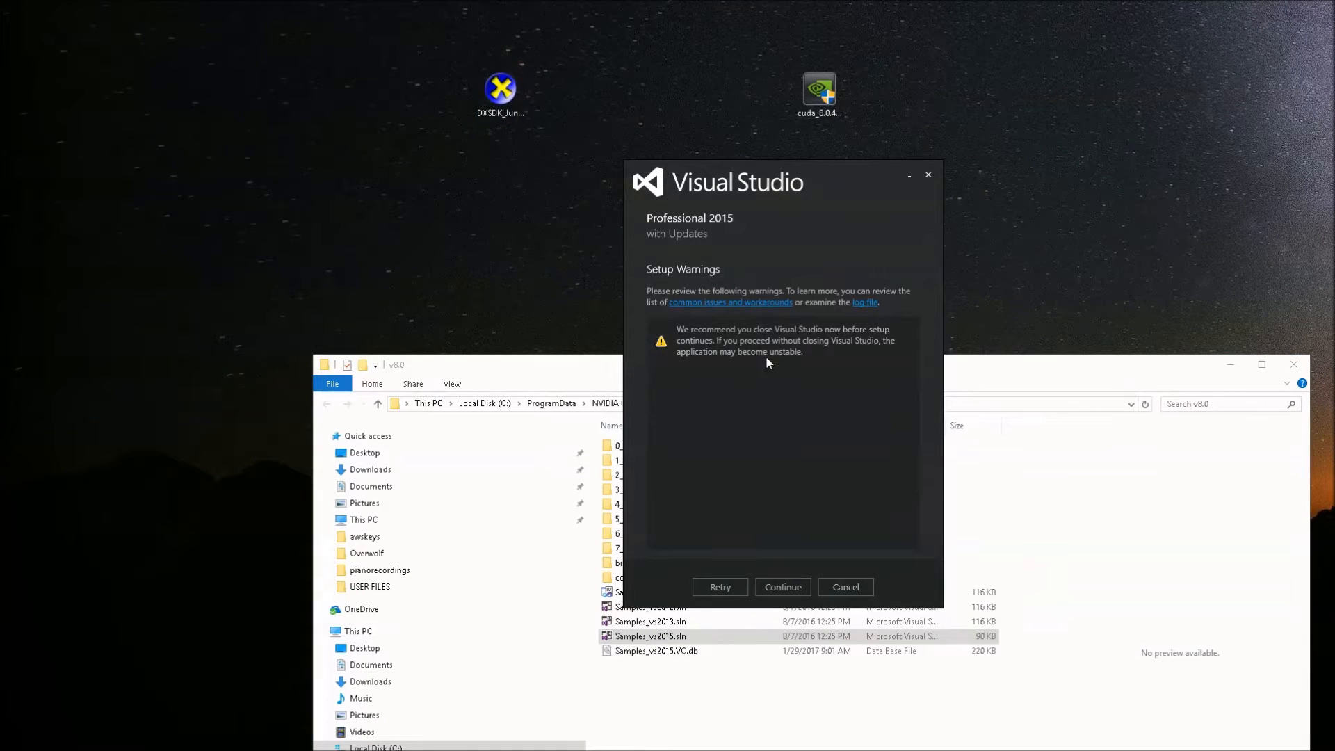
pyautogui.click(1112, 360)
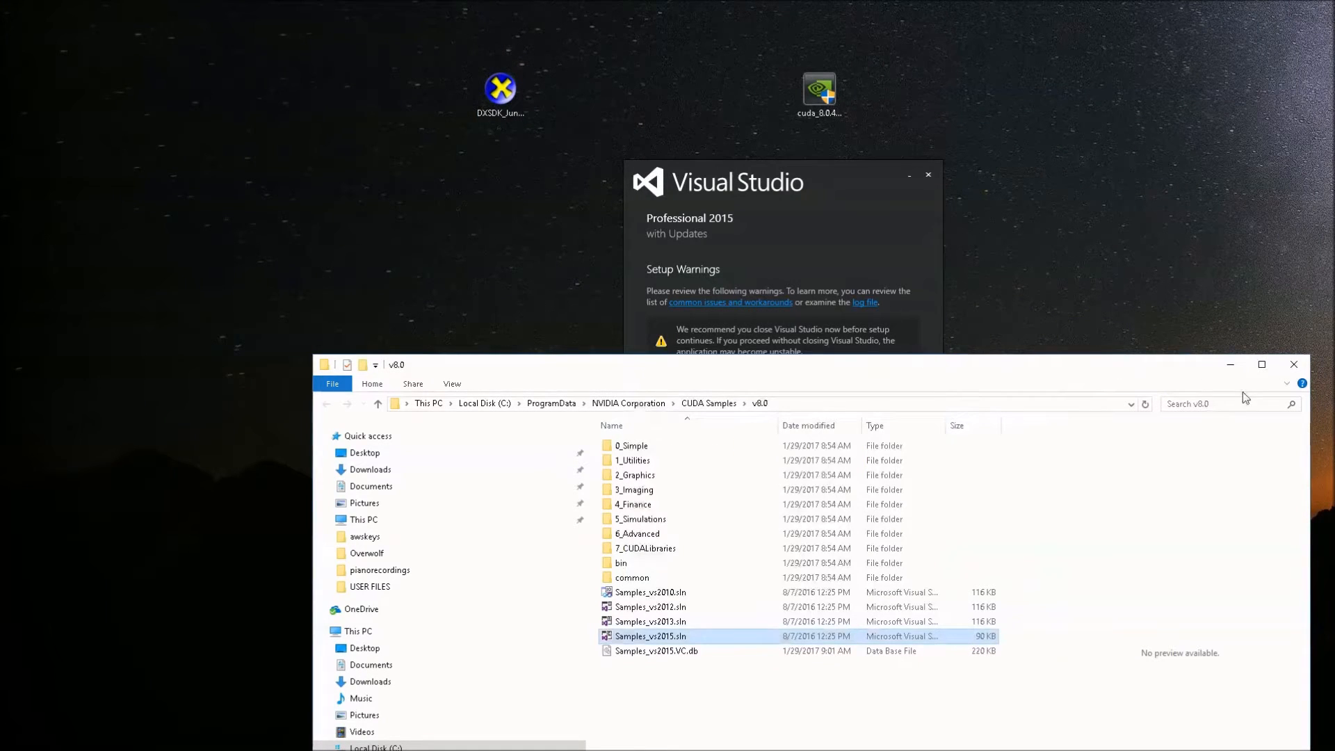
pyautogui.click(1229, 366)
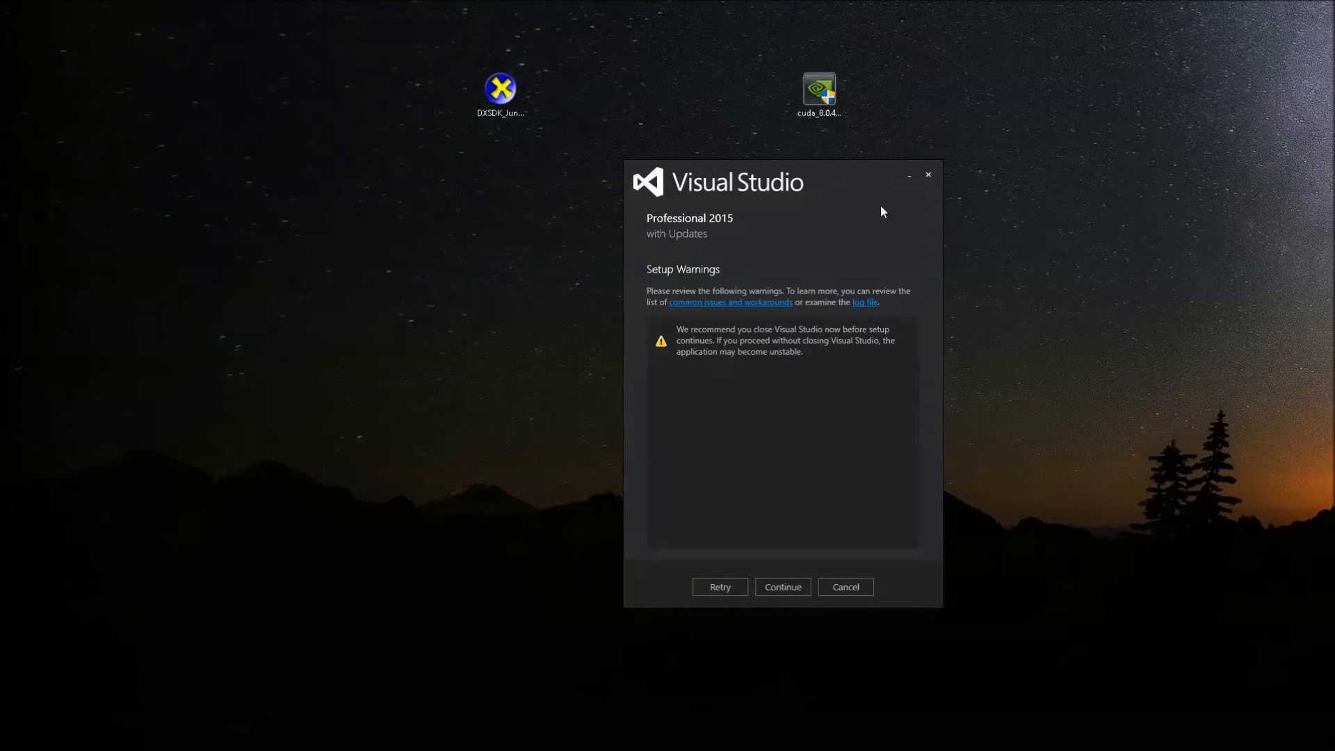
# Step: Continue past the setup warning and start the update with Common Tools for Visual C++ 2015 and Windows 8.1 SDK and Universal CRT SDK
pyautogui.moveTo(868, 189); pyautogui.dragTo(705, 211)
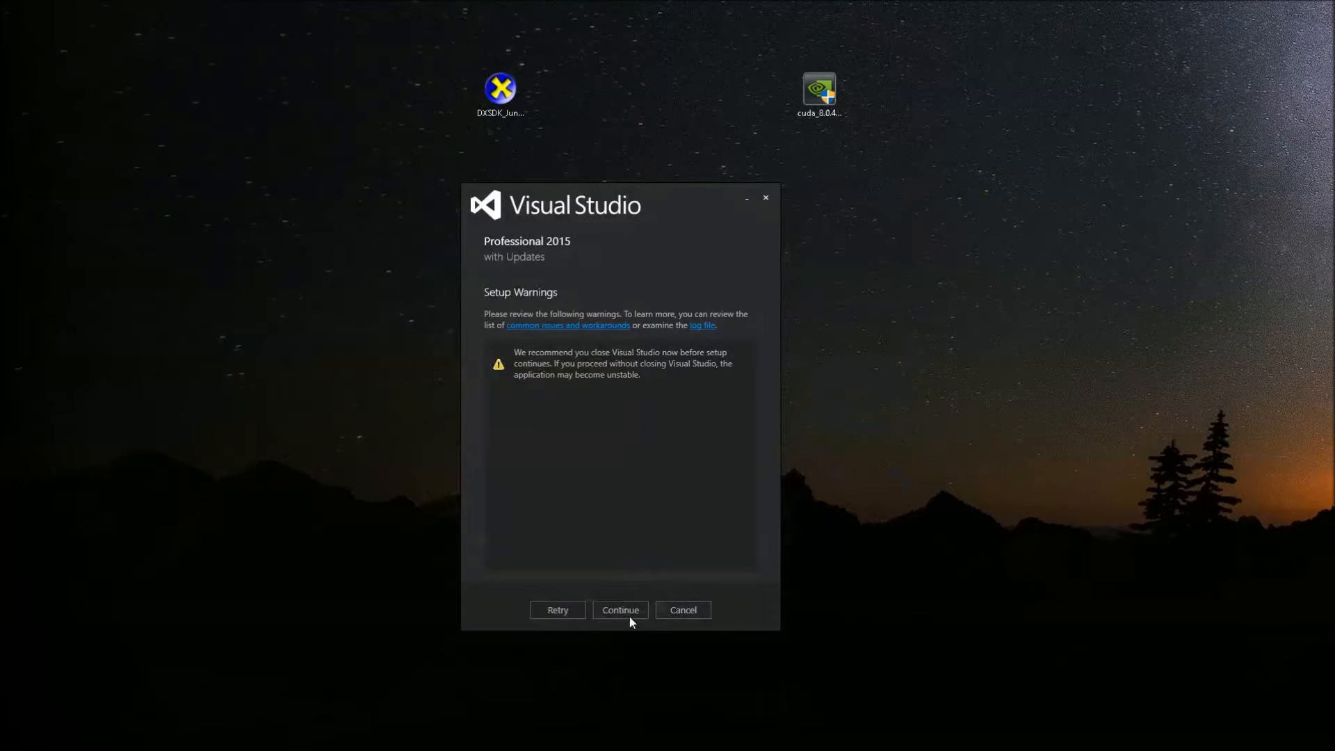
pyautogui.press('Return')
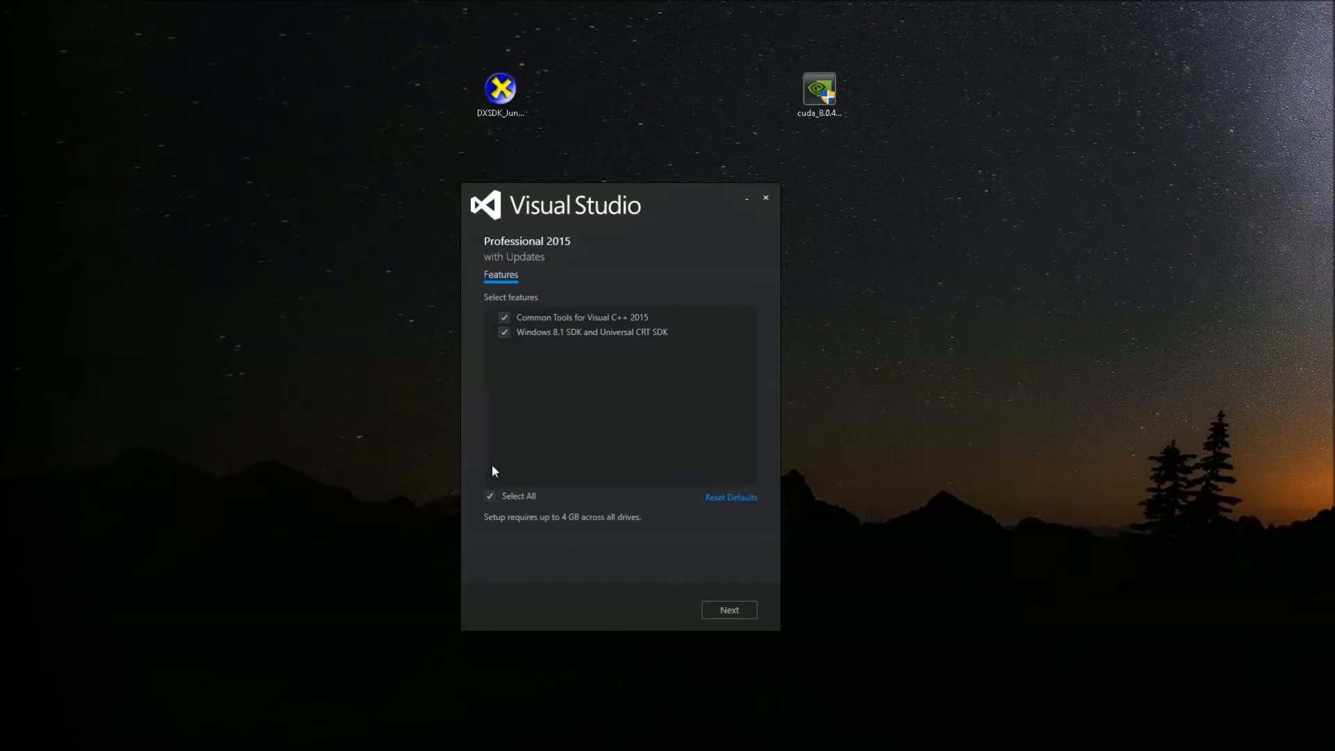
pyautogui.click(733, 611)
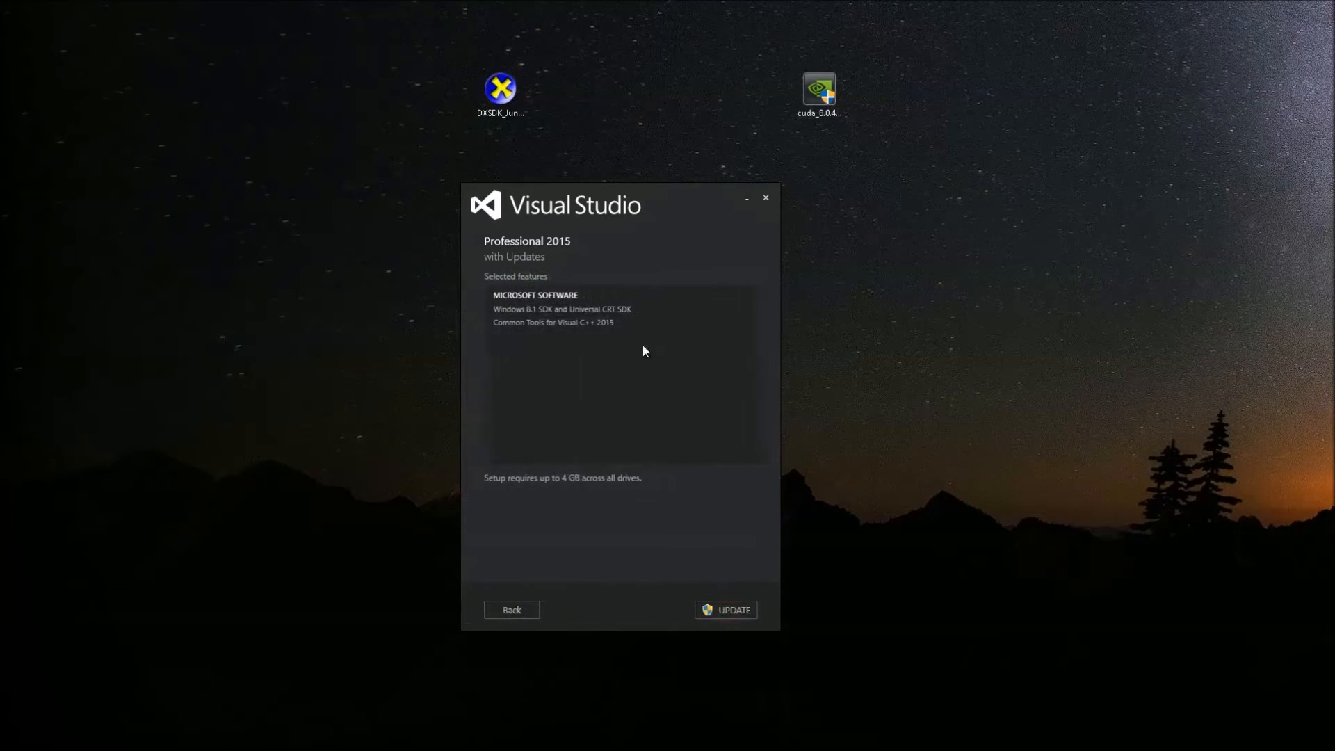
pyautogui.click(735, 611)
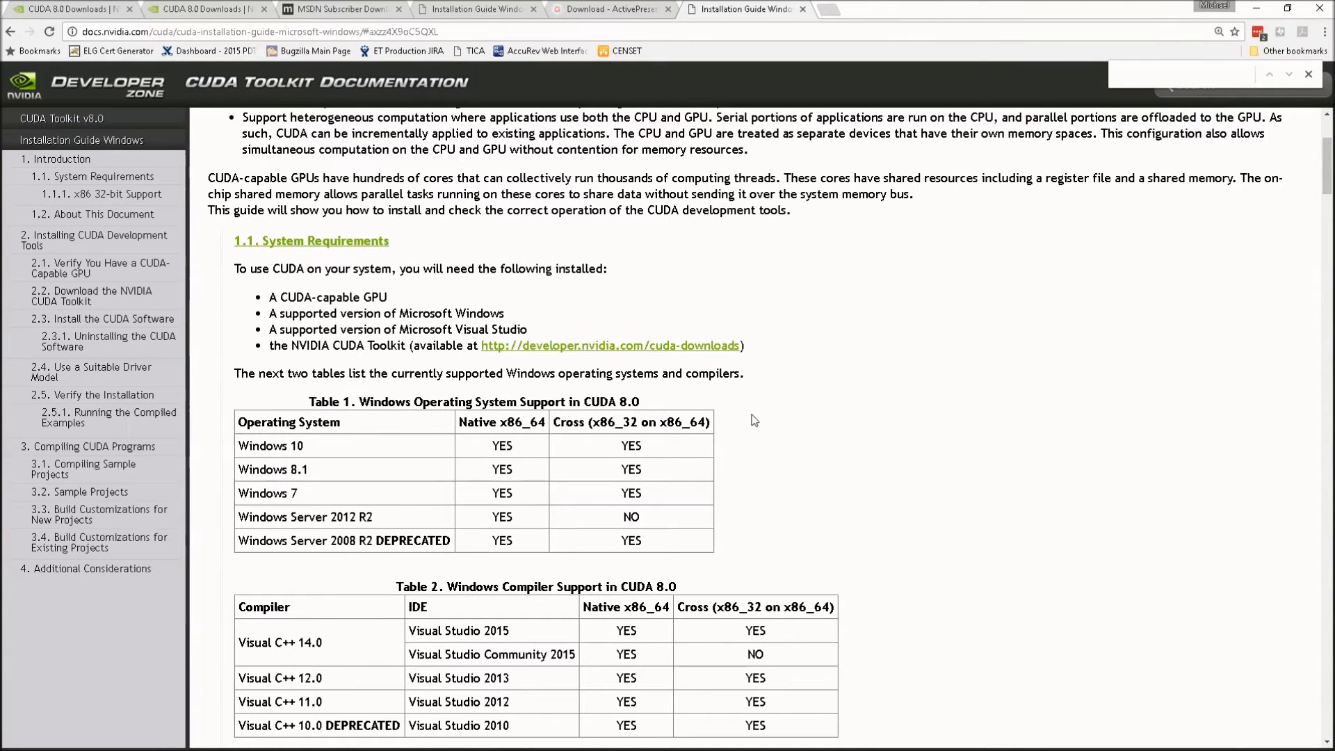
# Step: In the browser's CUDA installation guide, examine the supported Windows and compiler tables, highlighting the Visual Studio 2015 and 2013 entries
pyautogui.scroll(-1, 758, 417)
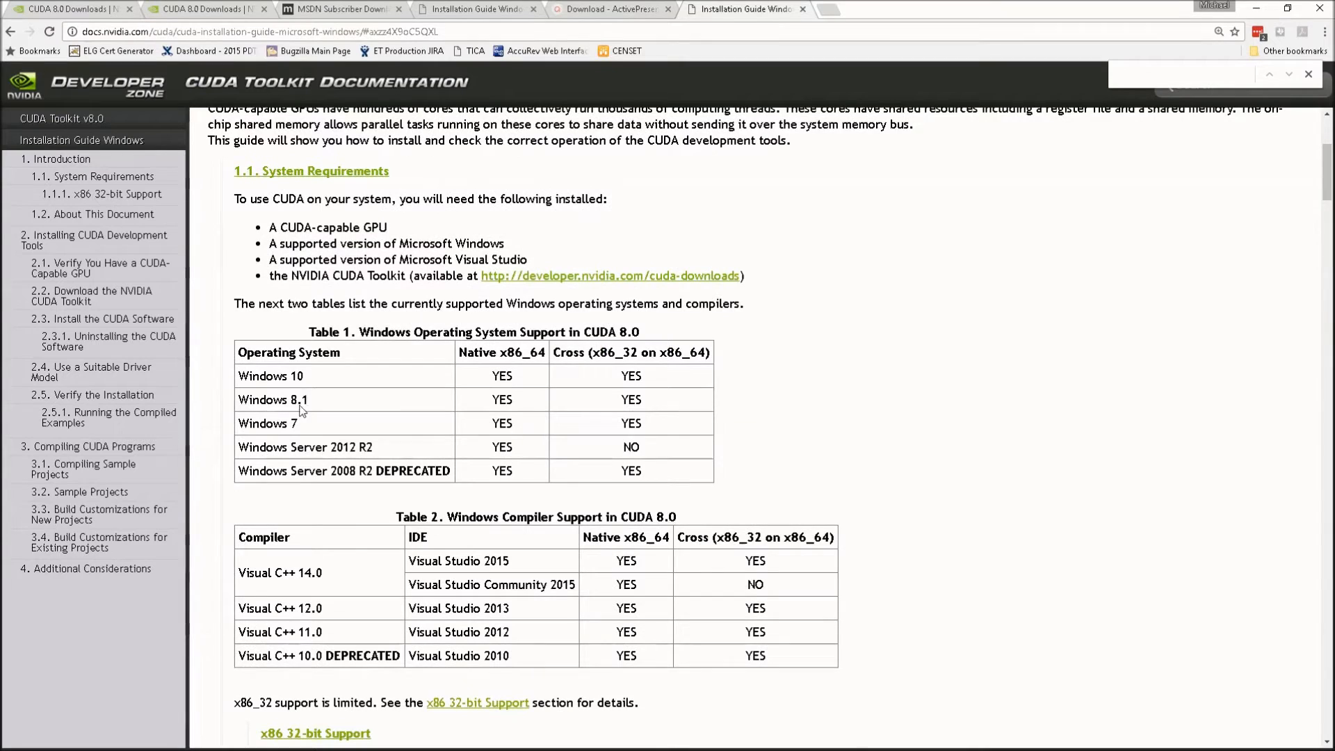
pyautogui.scroll(-4, 278, 385)
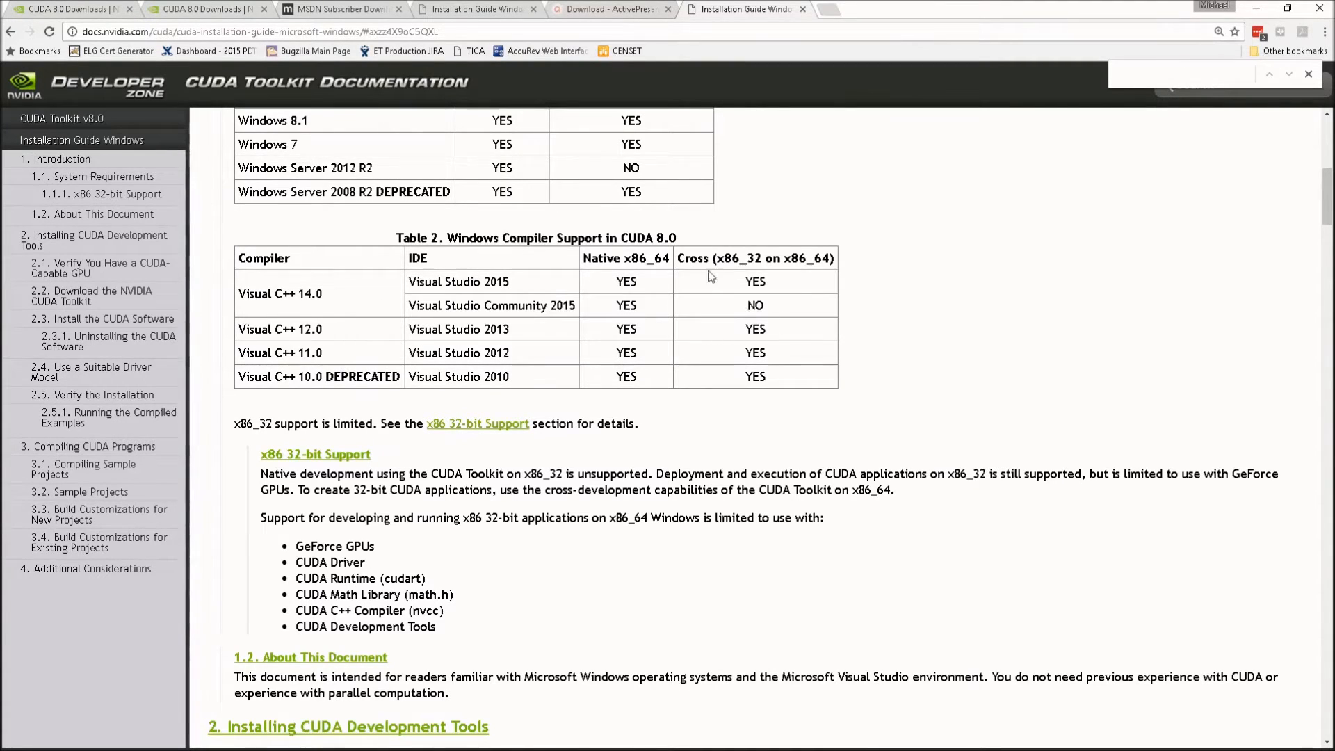
pyautogui.moveTo(779, 317); pyautogui.dragTo(394, 311)
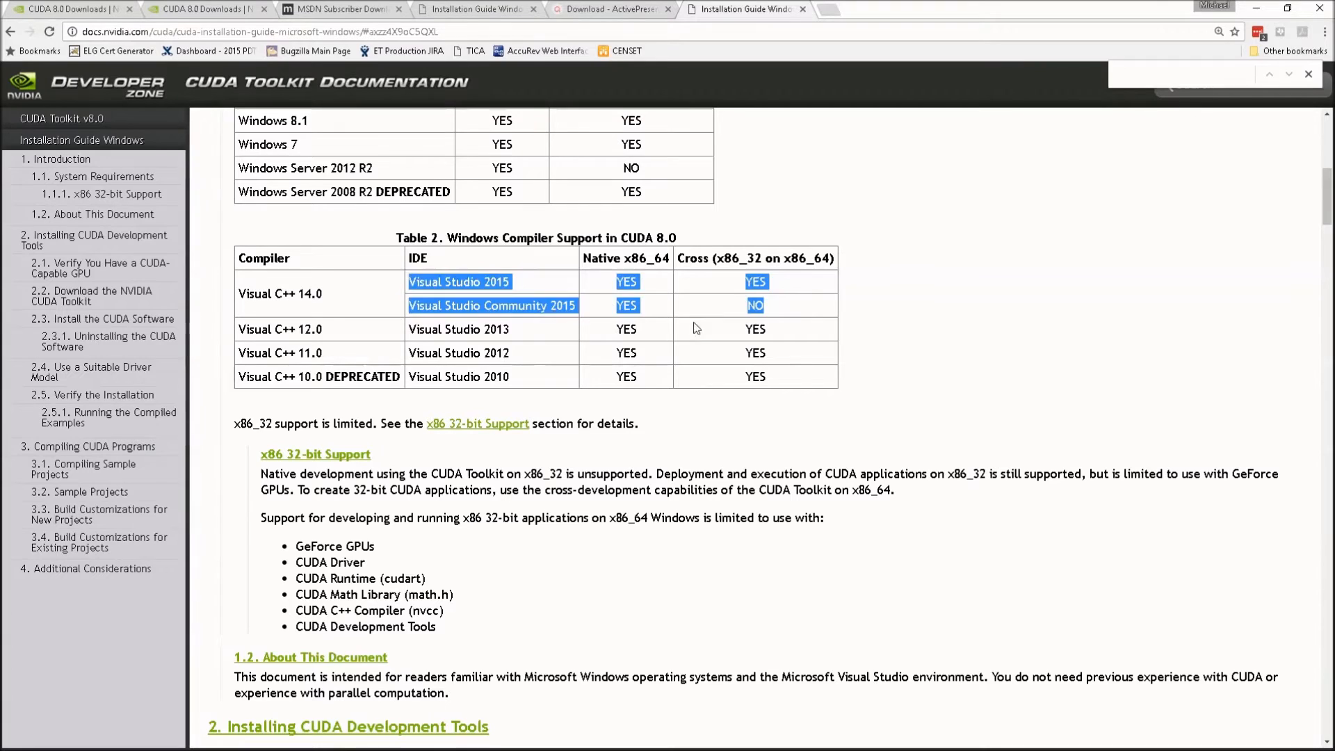
pyautogui.click(447, 327)
pyautogui.moveTo(416, 334); pyautogui.dragTo(788, 333)
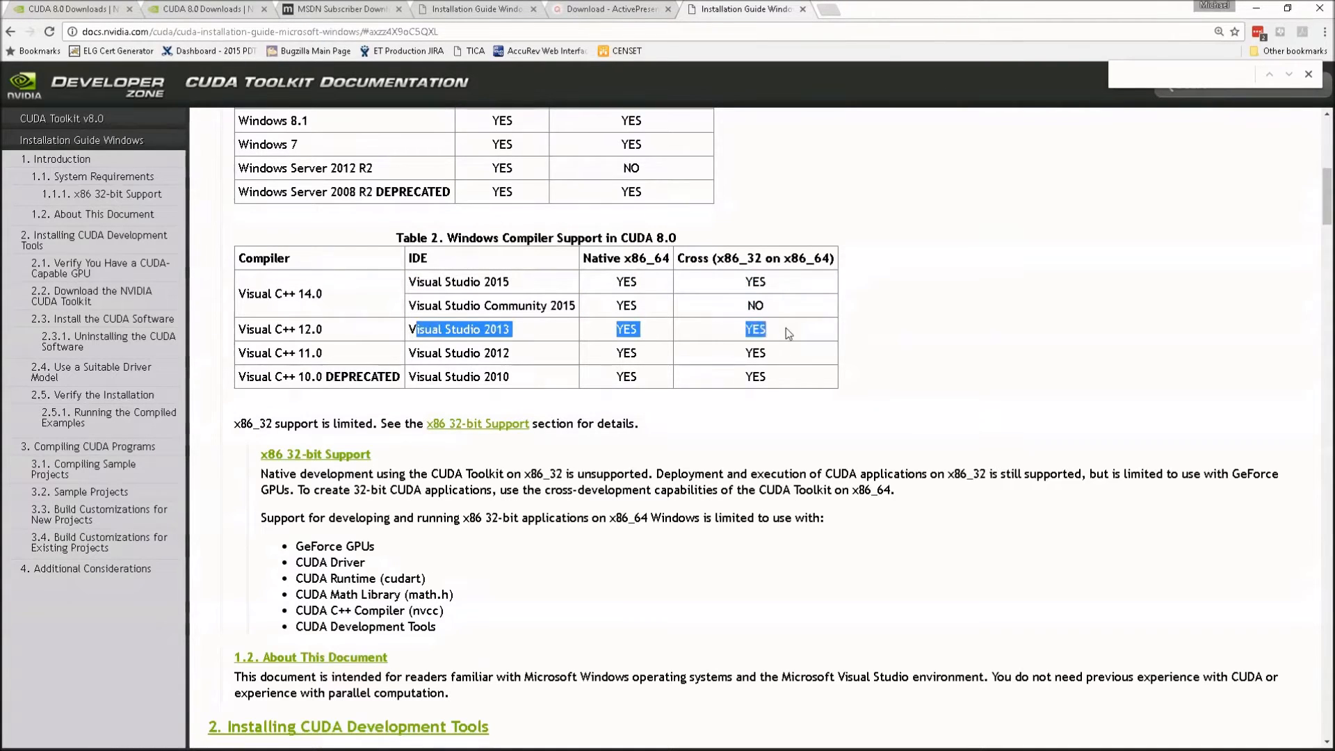
pyautogui.click(414, 334)
pyautogui.moveTo(515, 332); pyautogui.dragTo(239, 336)
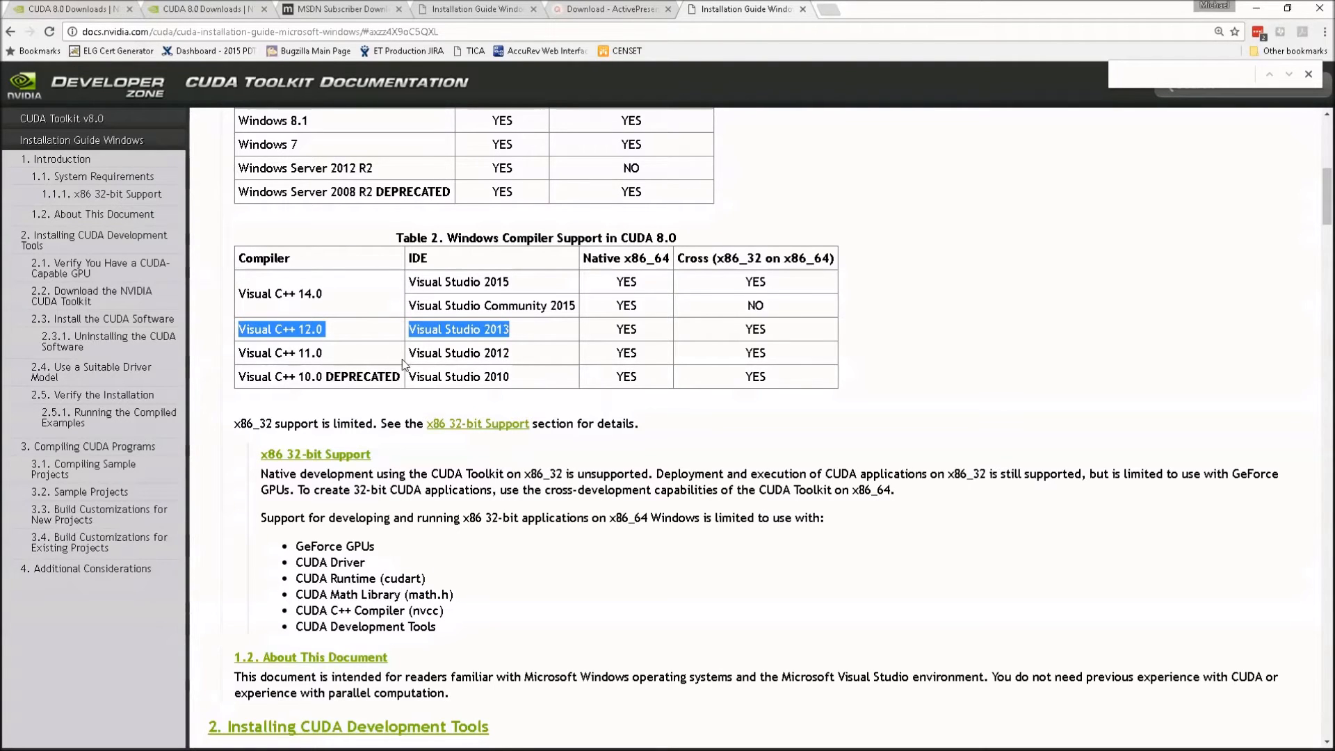
# Step: Skim the CUDA software installation instructions and search the guide for "DirectX"
pyautogui.scroll(-4, 779, 471)
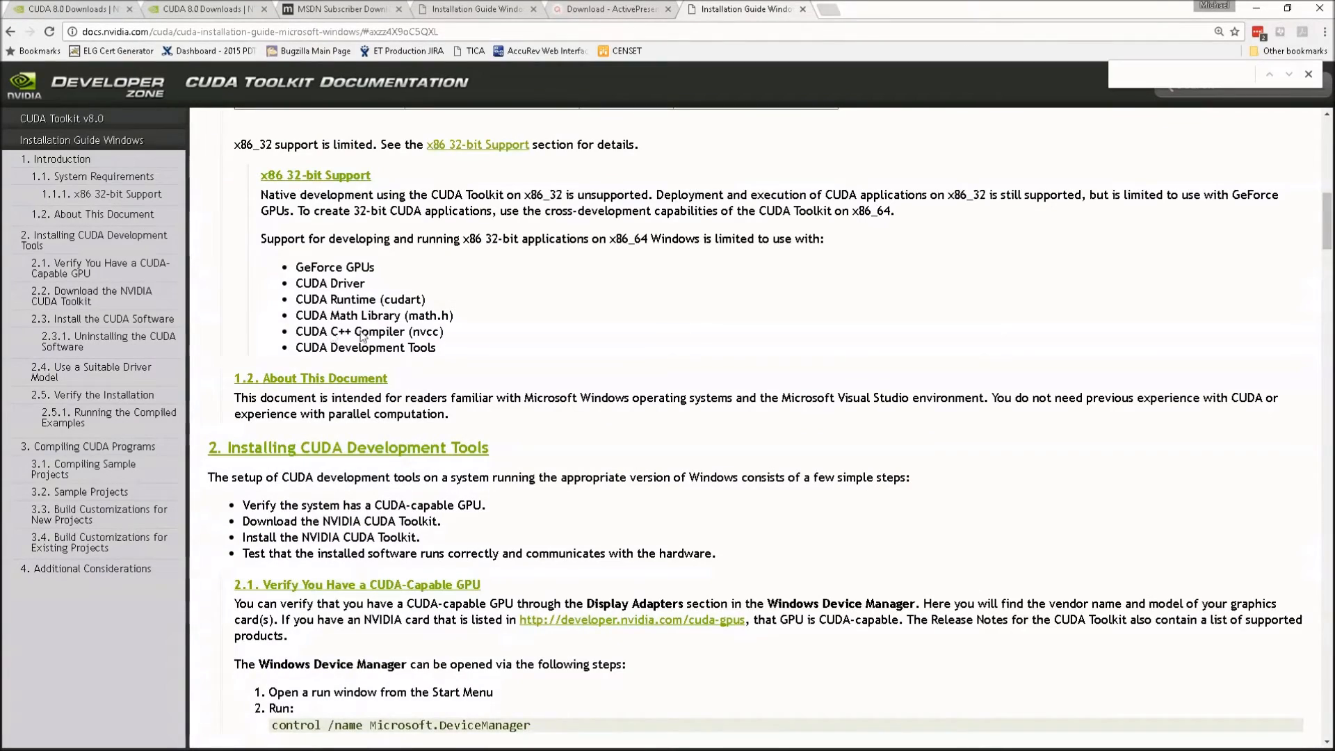
pyautogui.scroll(-10, 642, 352)
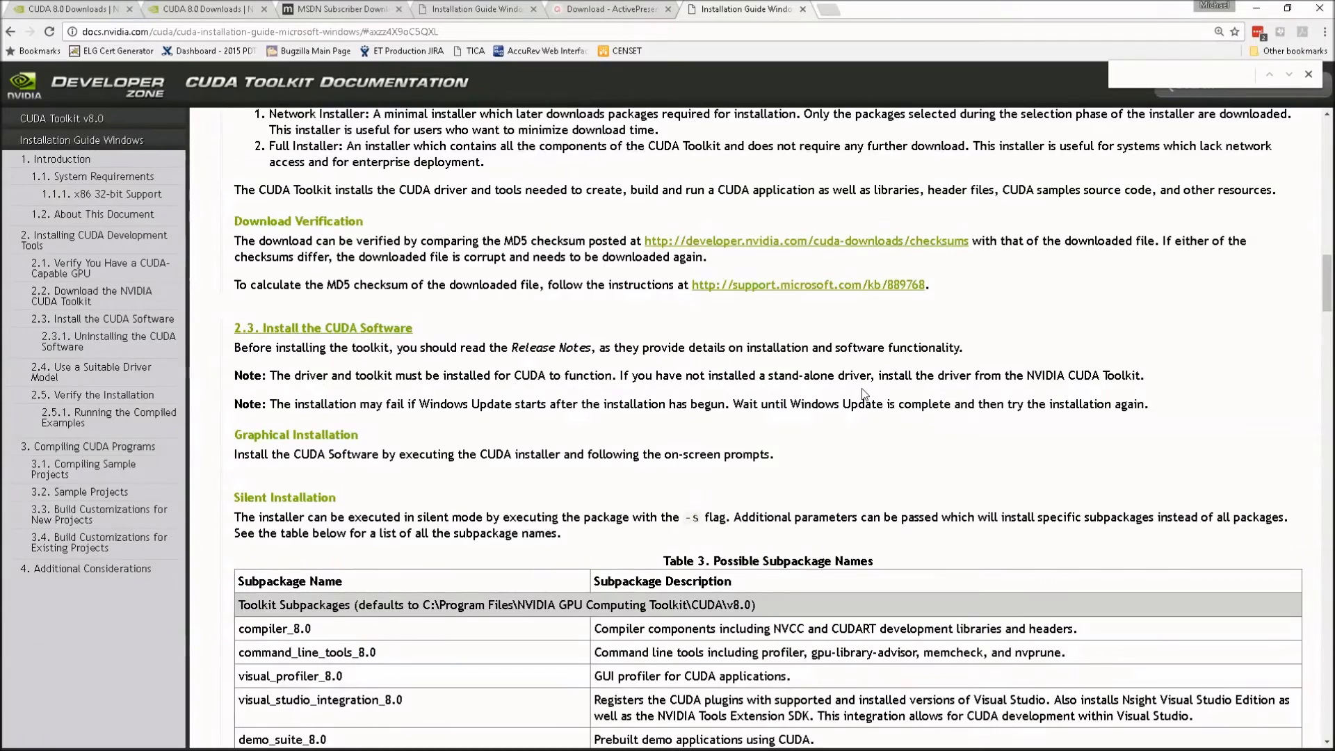
pyautogui.click(1171, 73)
pyautogui.write('DX')
pyautogui.press('BackSpace')
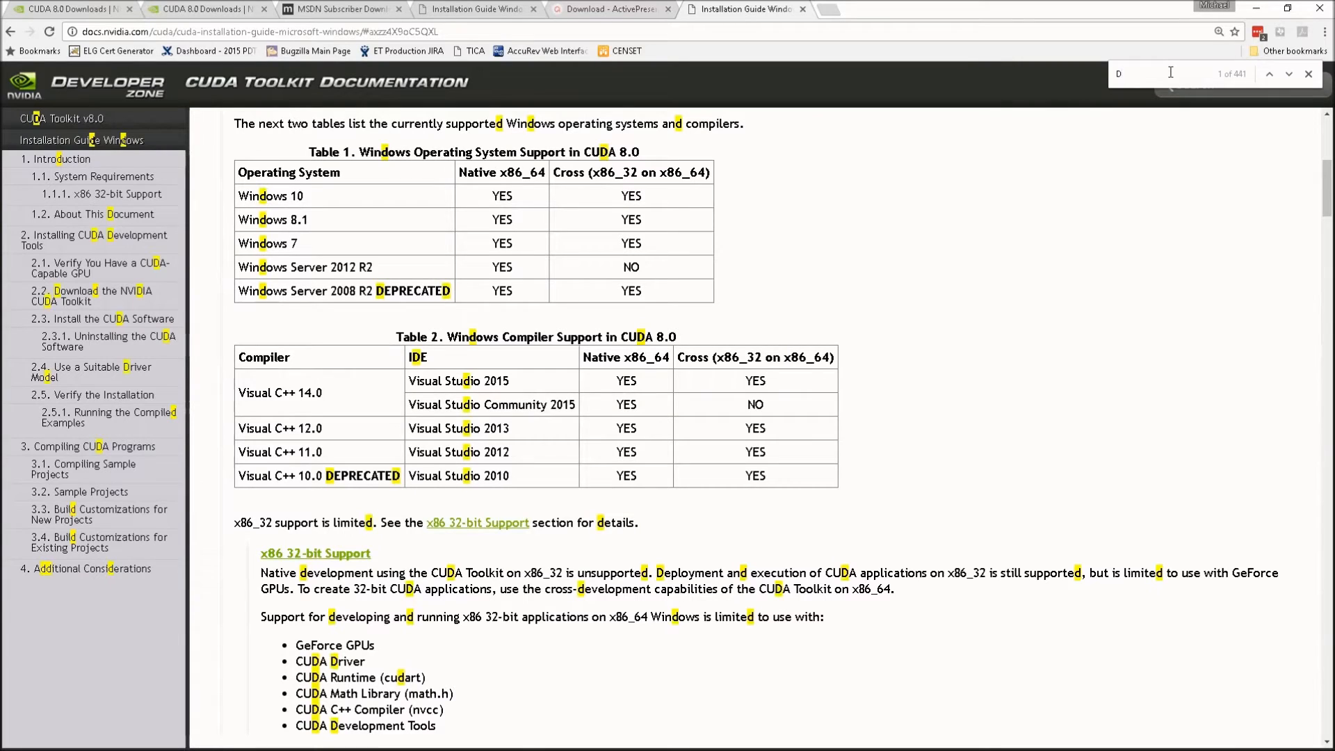
pyautogui.write('irex')
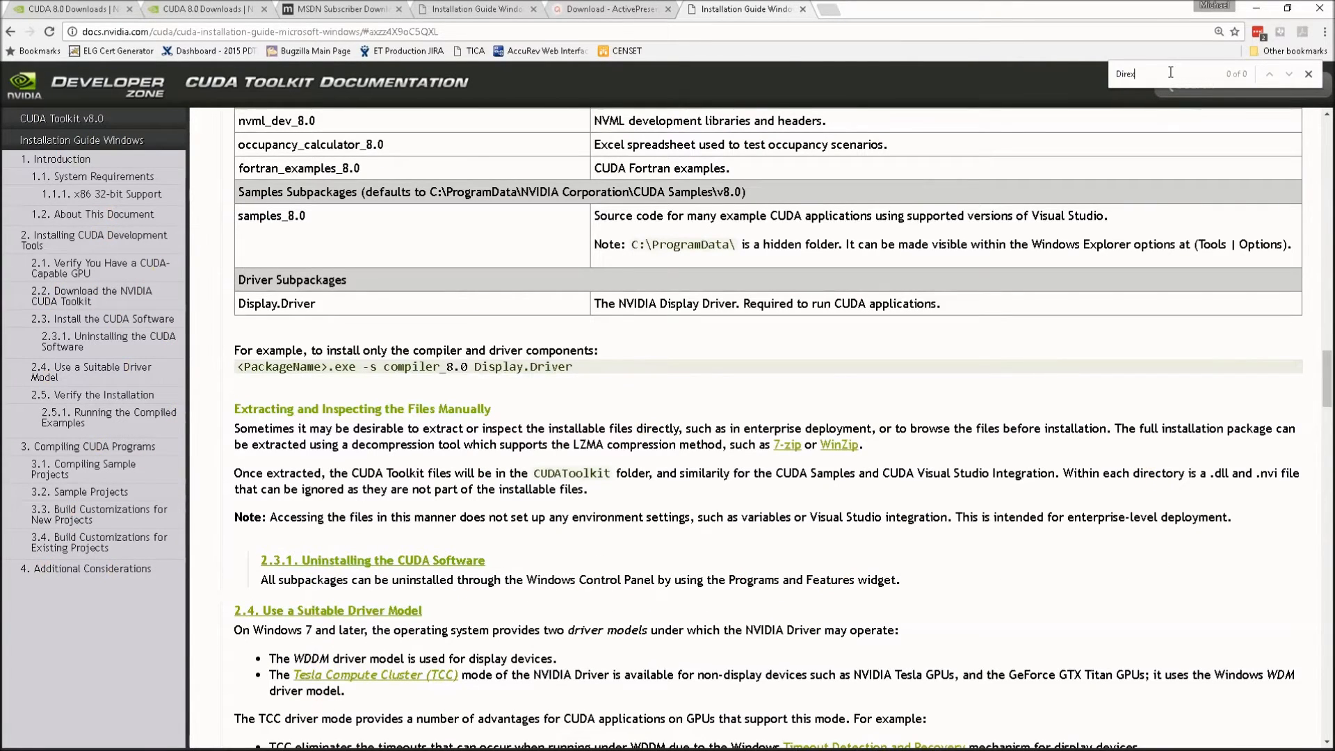
pyautogui.press('BackSpace')
pyautogui.write('ctX')
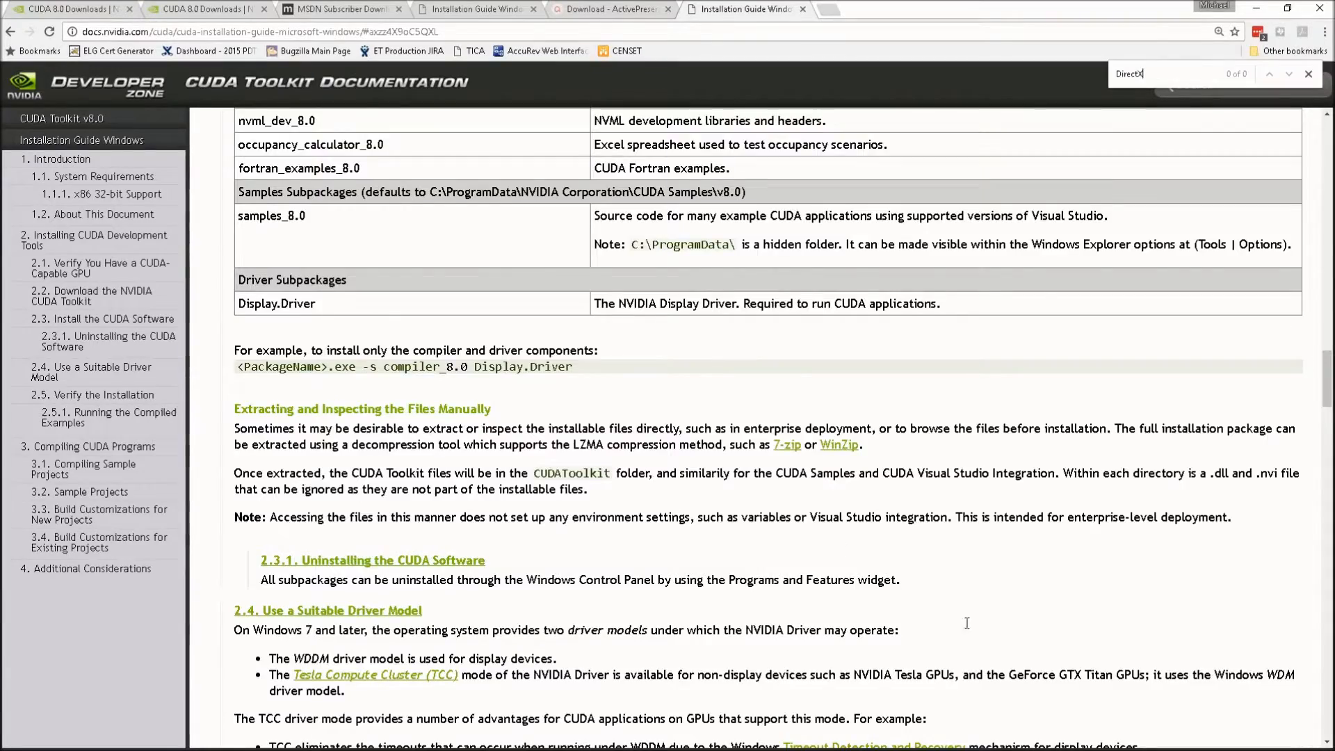
# Step: Browse the guide to section 3.2 Sample Projects and examine the additional setup requirements for the example projects
pyautogui.scroll(-20, 842, 510)
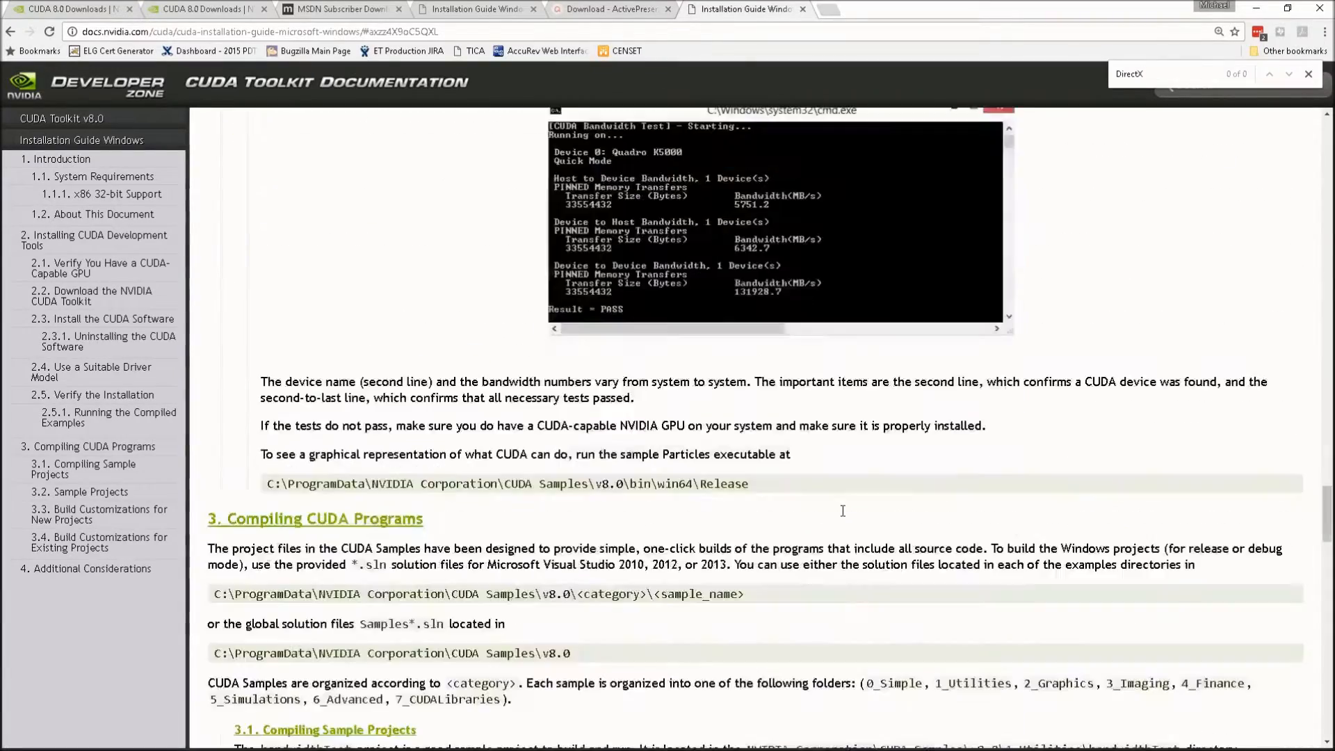
pyautogui.scroll(-5, 842, 510)
pyautogui.scroll(20, 1263, 328)
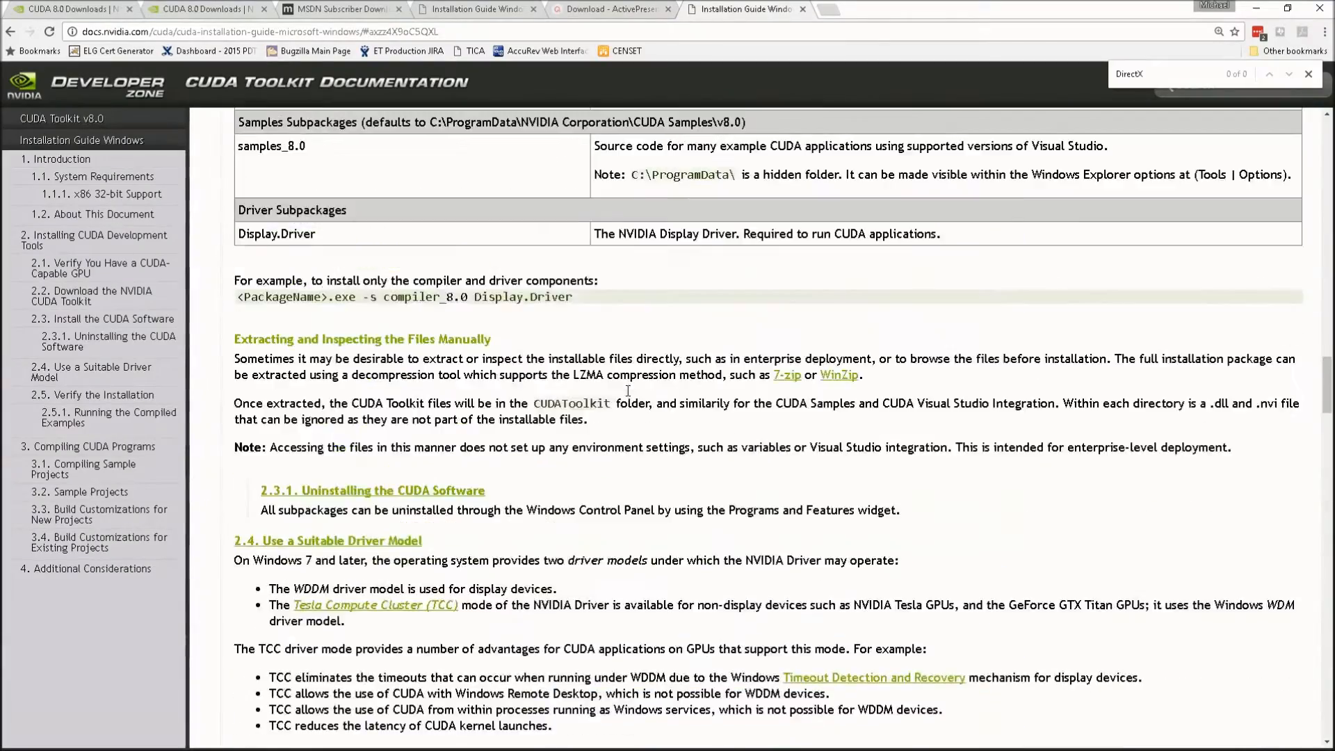
pyautogui.scroll(-5, 443, 166)
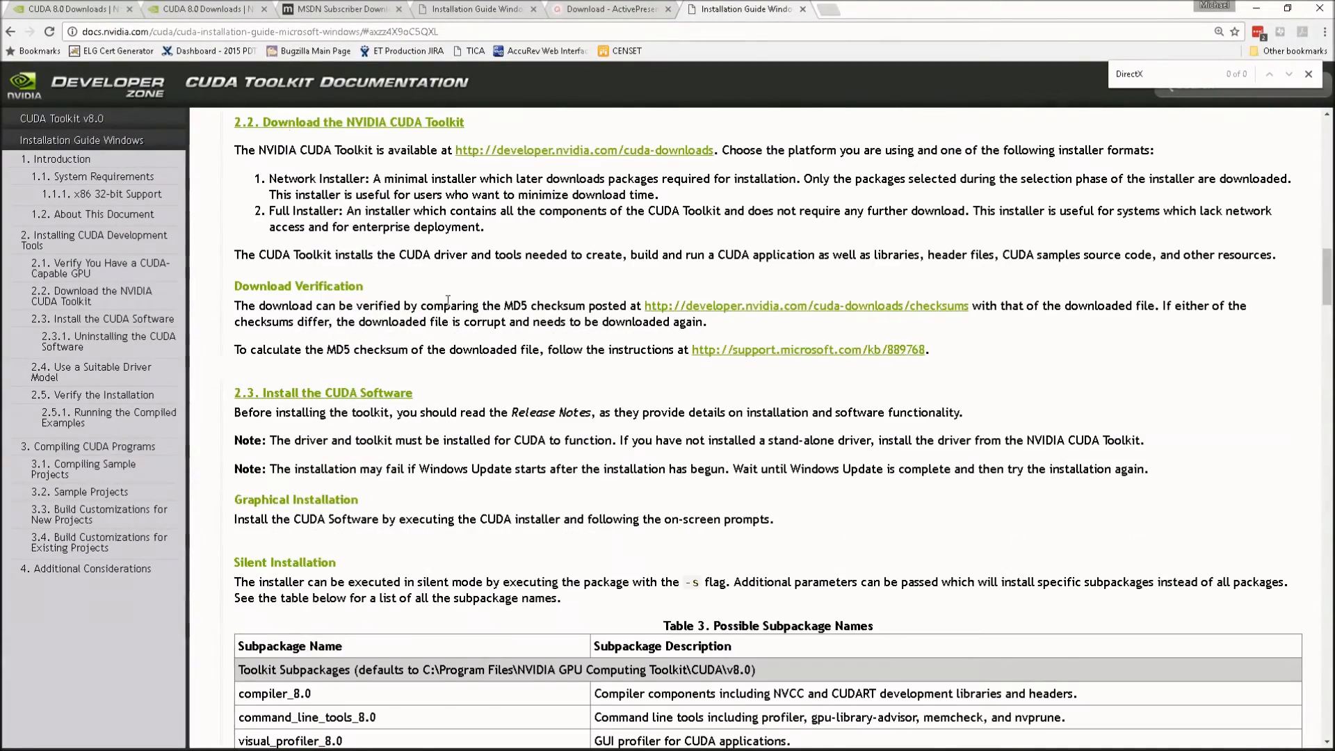
pyautogui.scroll(-20, 458, 225)
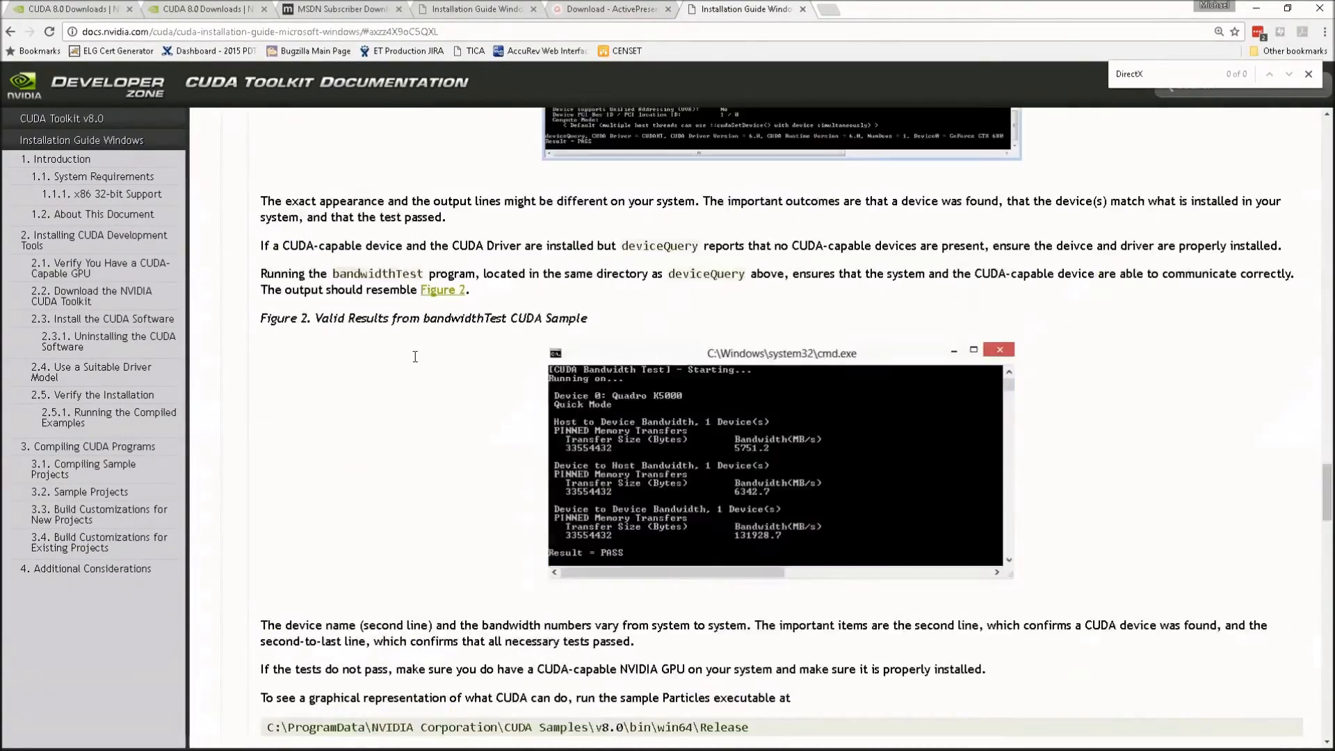
pyautogui.scroll(-4, 418, 356)
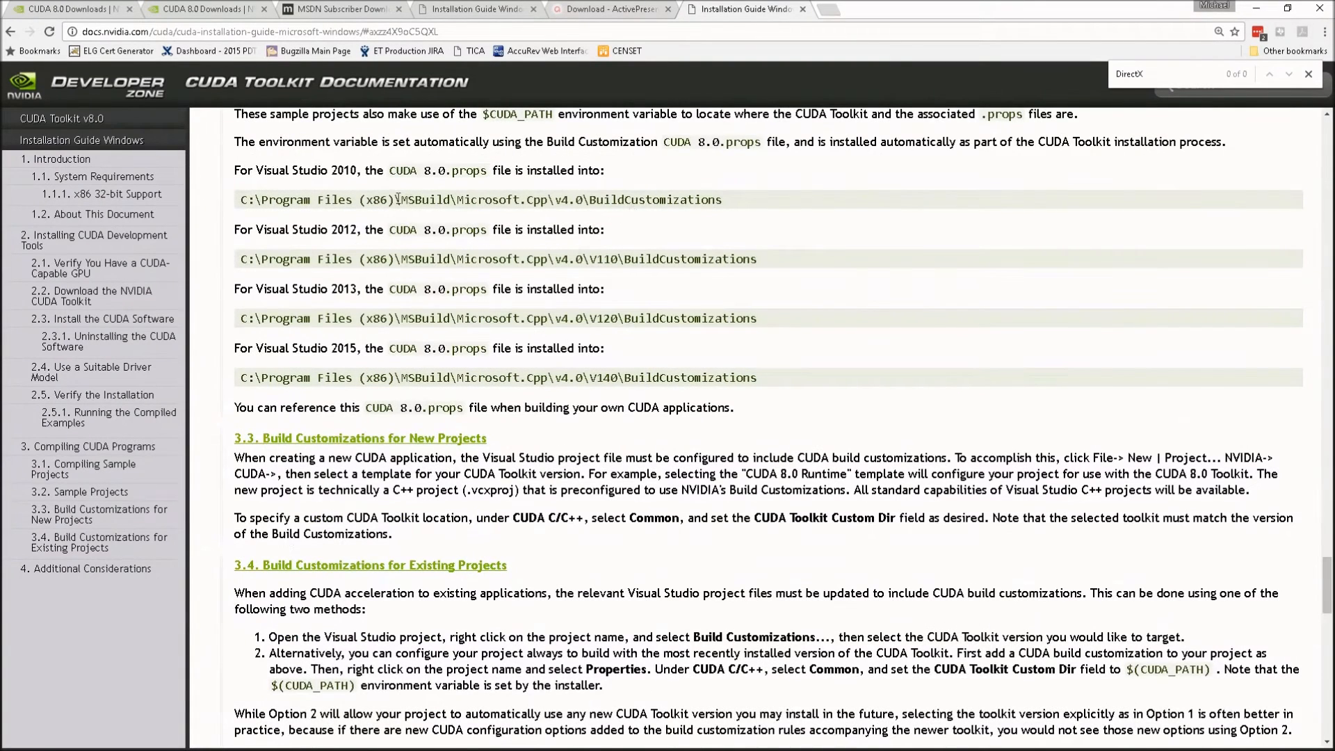
pyautogui.scroll(2, 604, 377)
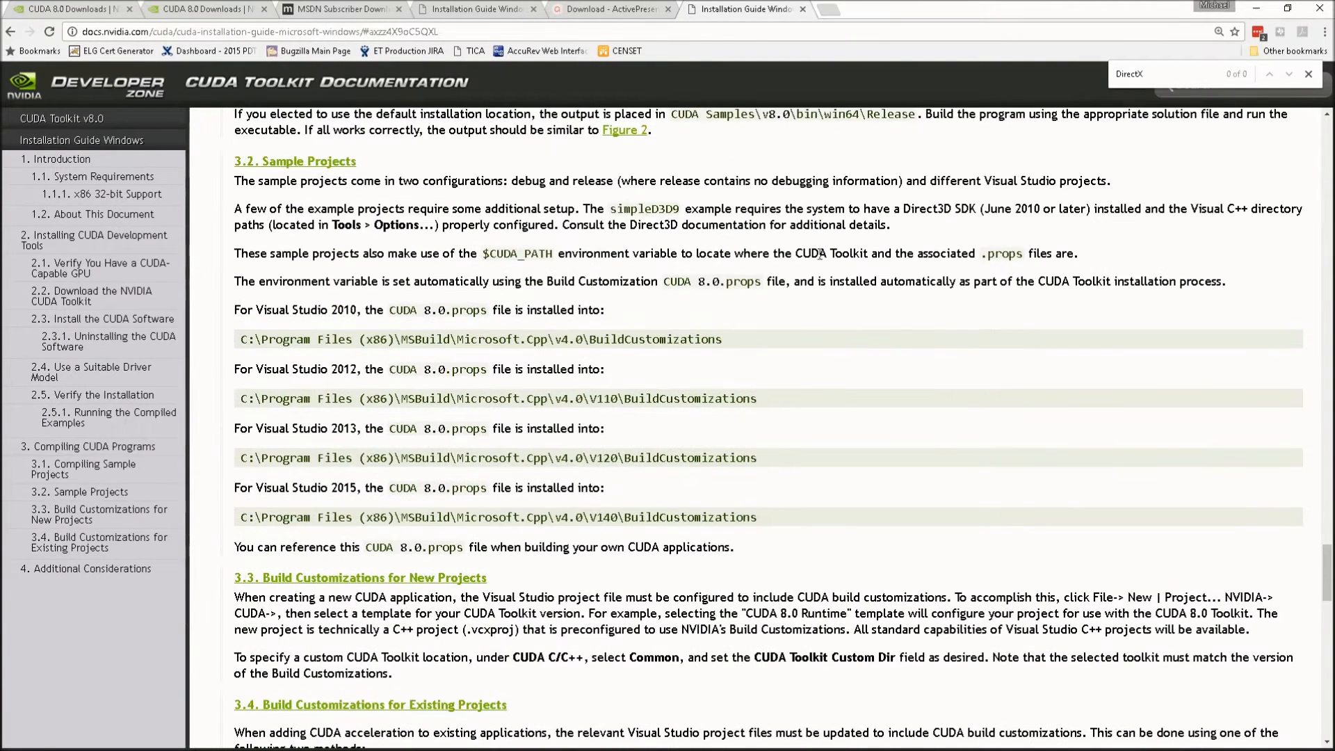
# Step: Highlight the simpleD3D9 requirement for a Direct3D SDK (June 2010 or later) in the guide and minimize the browser
pyautogui.moveTo(584, 209); pyautogui.dragTo(1087, 209)
pyautogui.click(1258, 8)
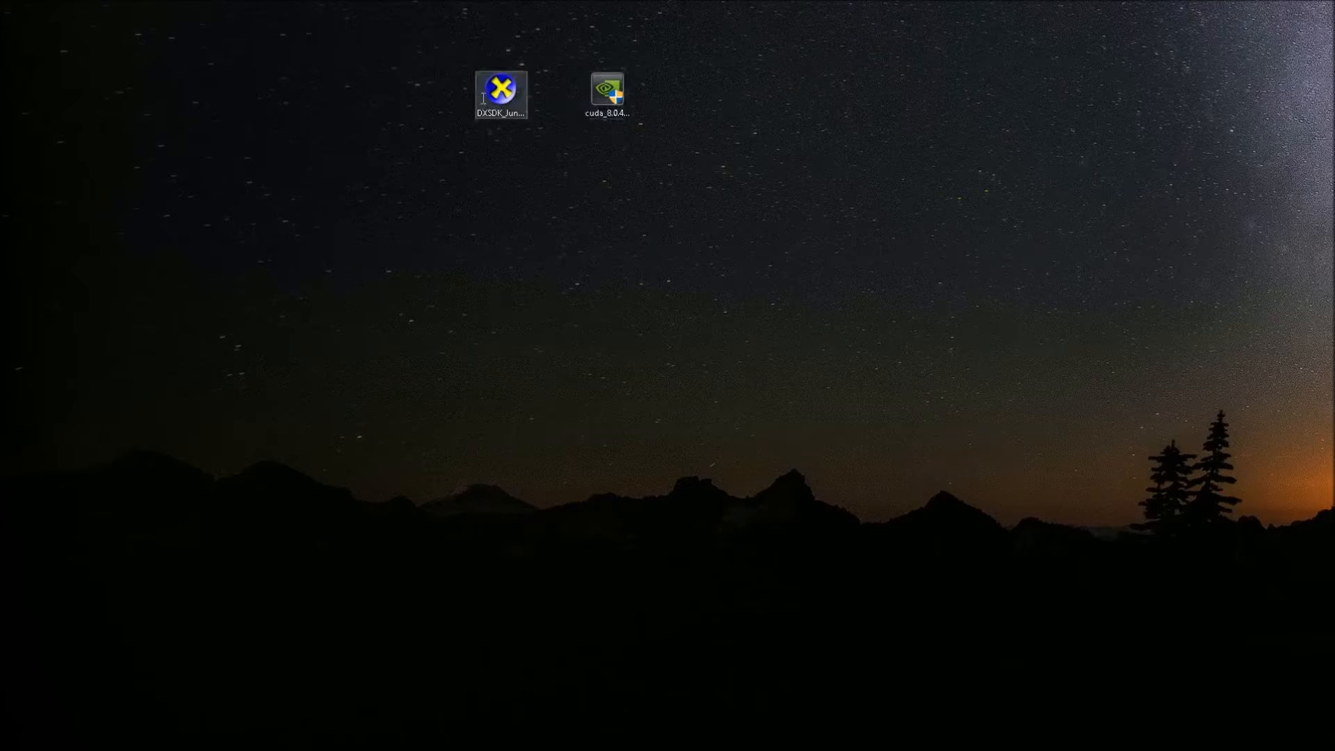
pyautogui.click(1211, 112)
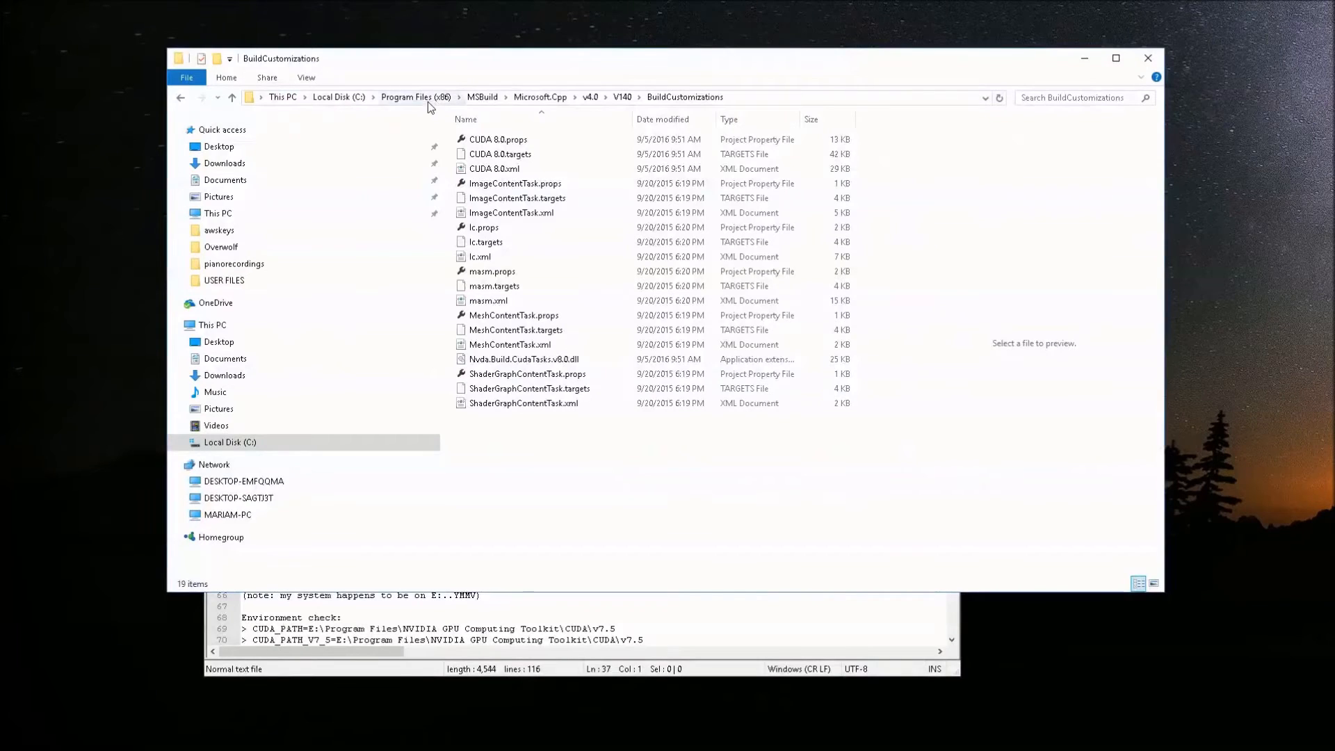
# Step: In the V140 BuildCustomizations folder, reveal the full path, select CUDA 8.0.props, and move the window aside to uncover the setup notes
pyautogui.click(742, 97)
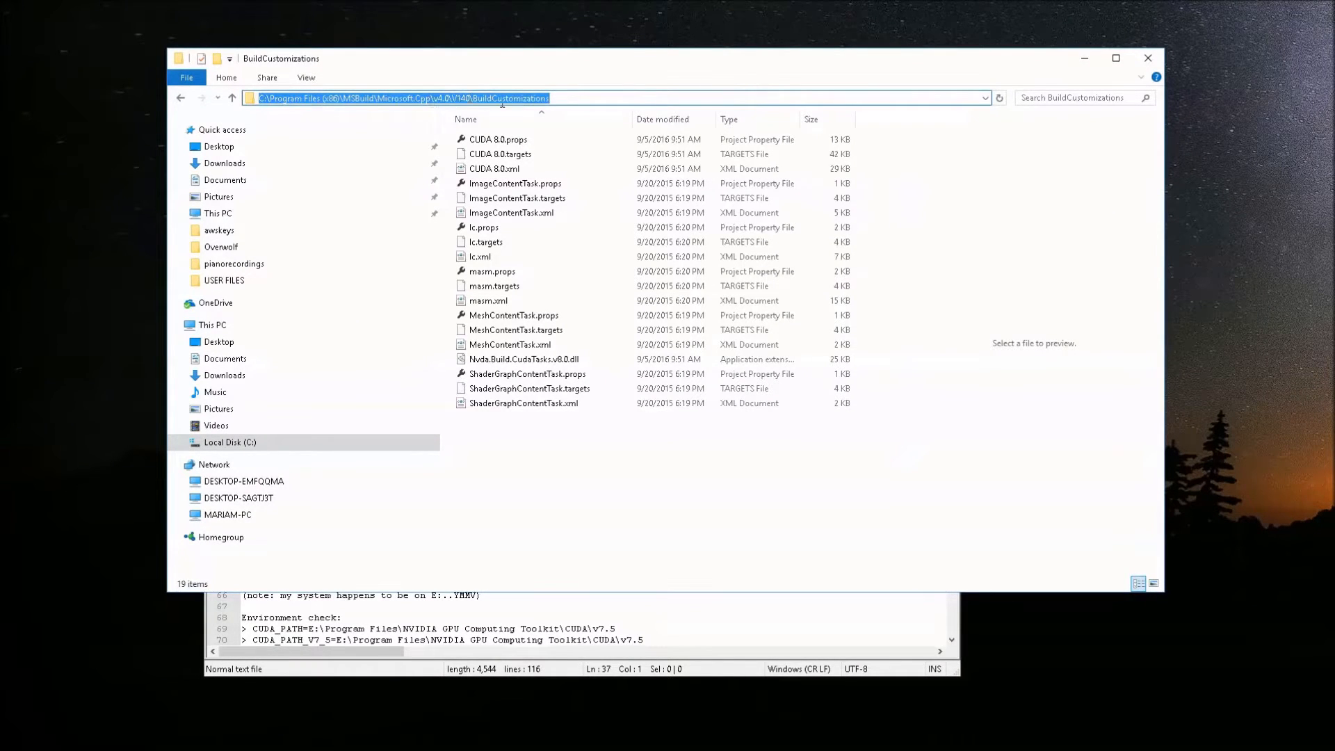
pyautogui.click(514, 144)
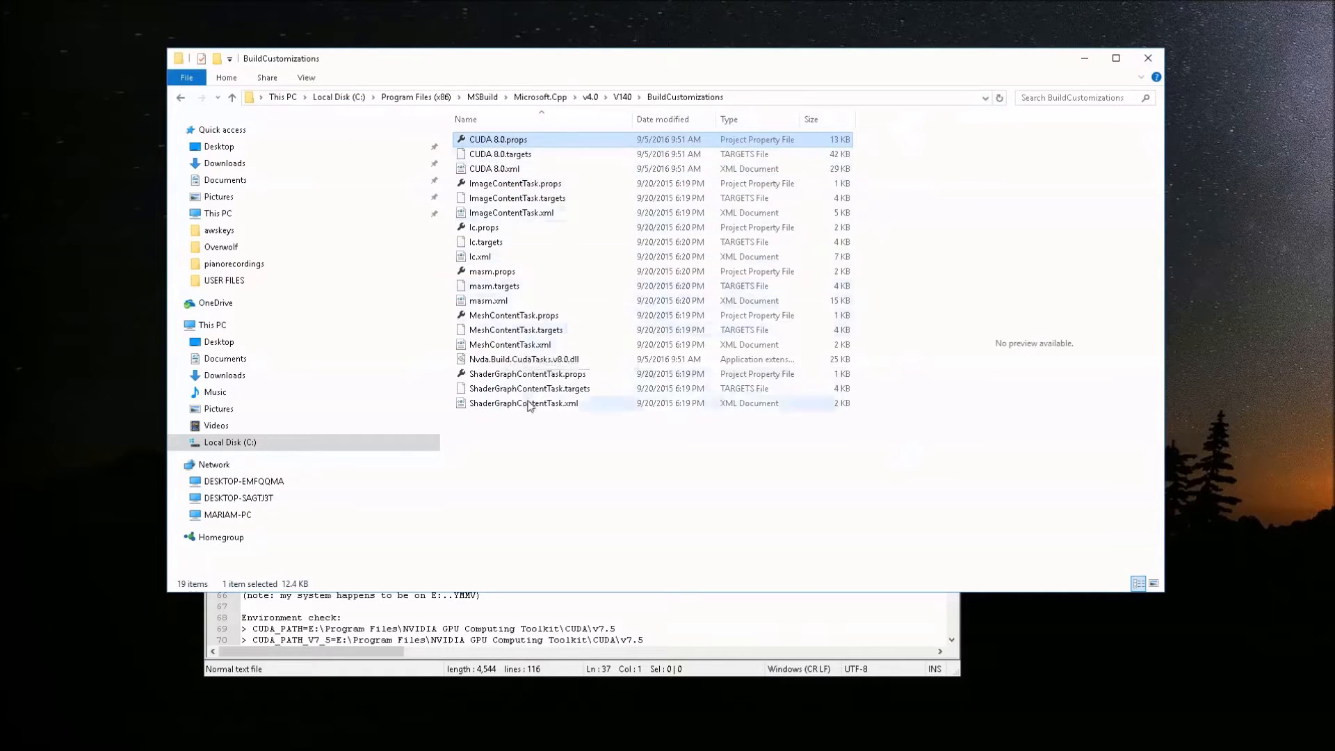
pyautogui.moveTo(615, 55); pyautogui.dragTo(612, 32)
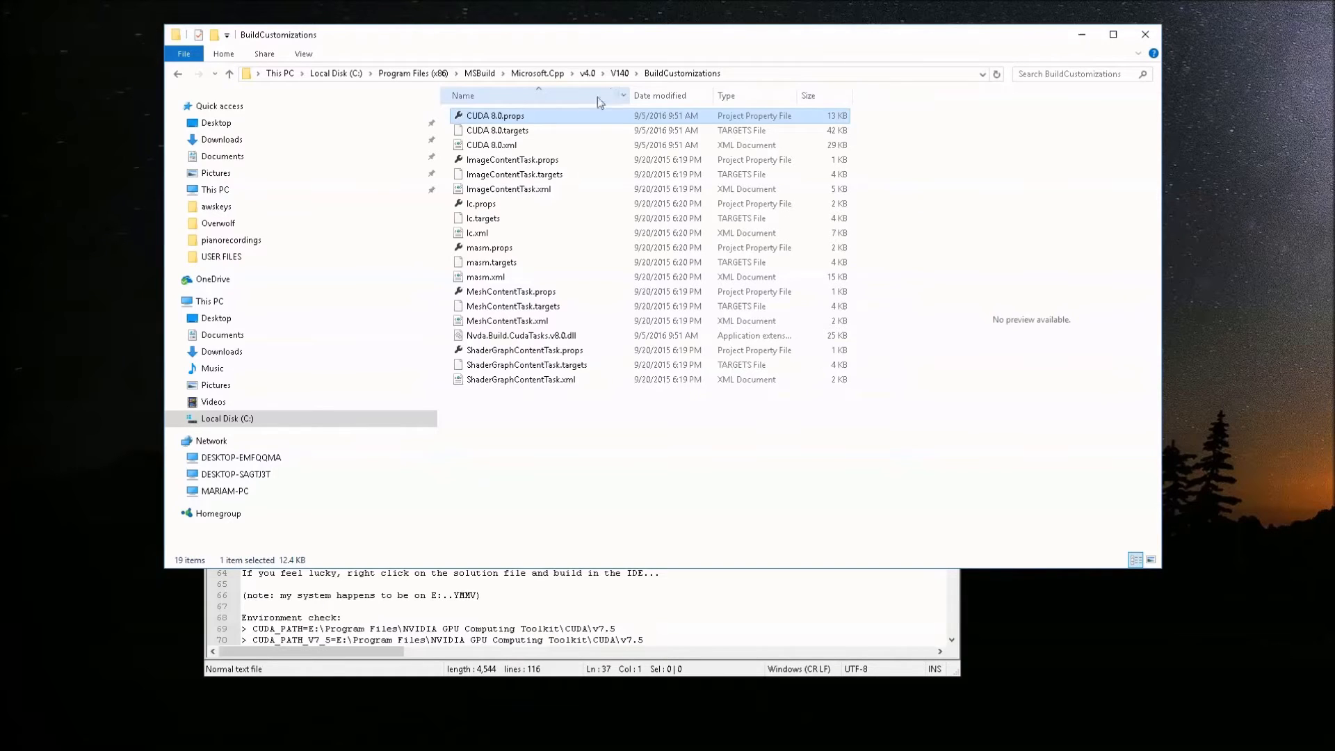
pyautogui.click(534, 48)
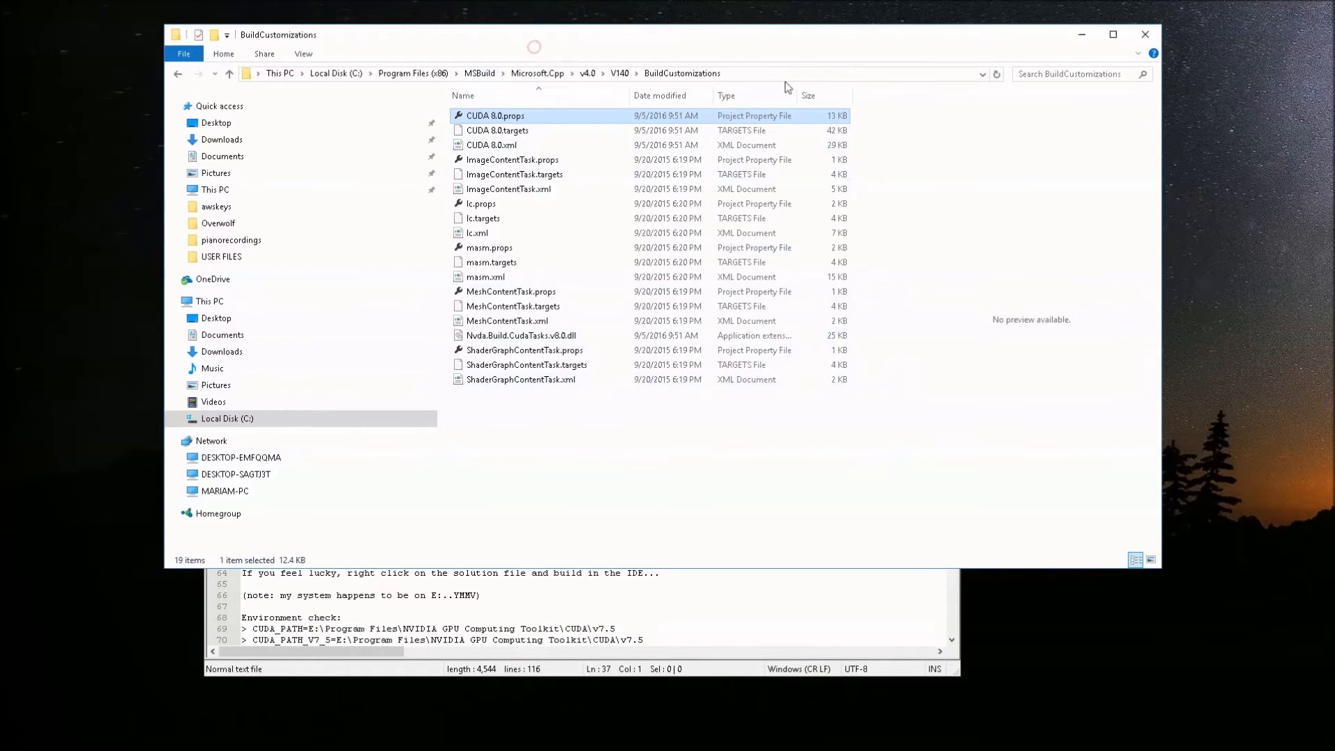
pyautogui.moveTo(945, 42); pyautogui.dragTo(1231, 110)
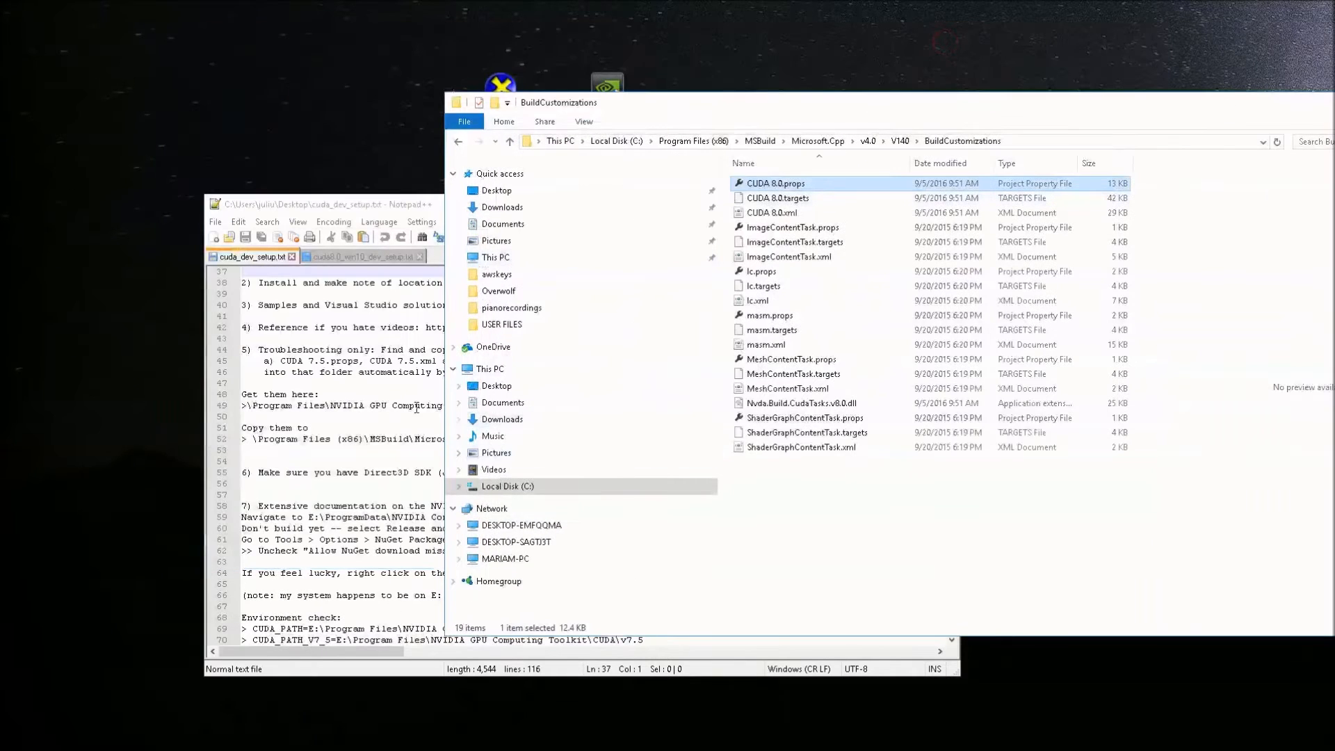
# Step: In cuda_dev_setup.txt, examine the "Get them here" source path, highlighting its visual_studio_integration folder
pyautogui.click(374, 374)
pyautogui.click(295, 407)
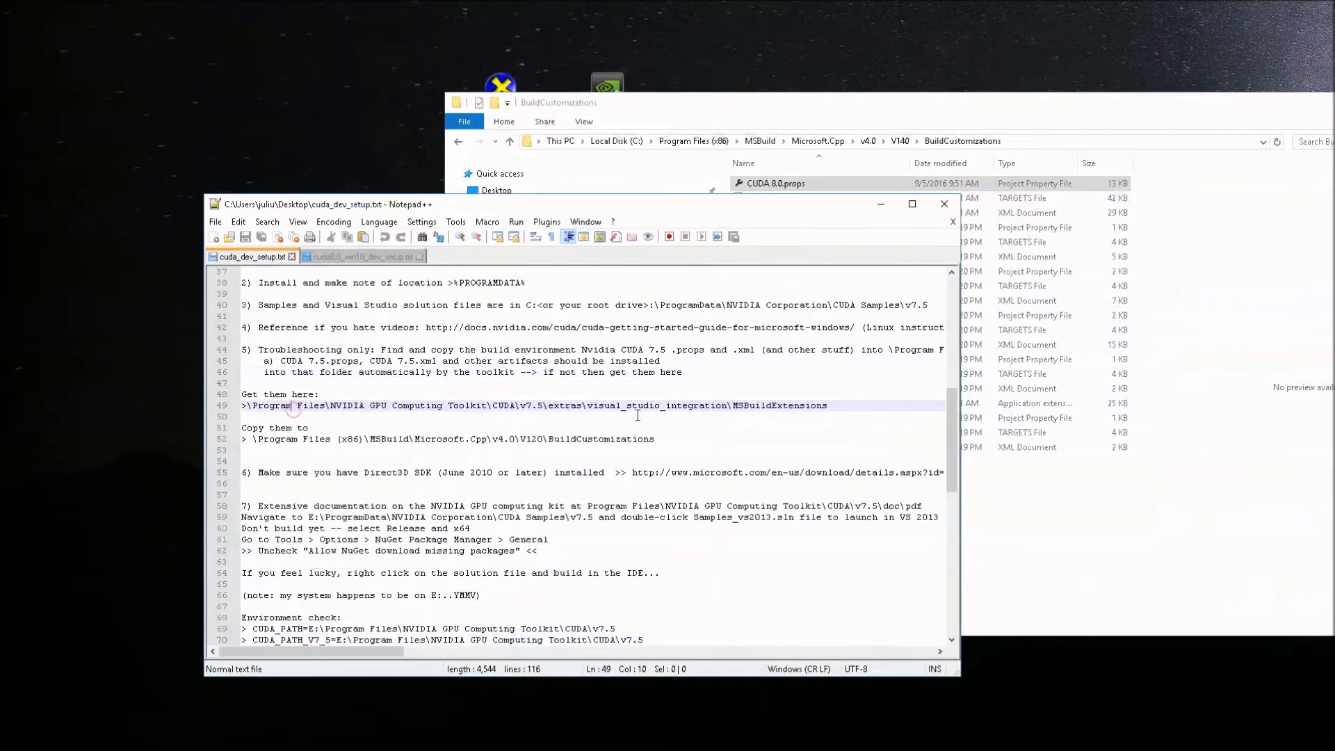
pyautogui.moveTo(843, 408); pyautogui.dragTo(264, 408)
pyautogui.click(481, 408)
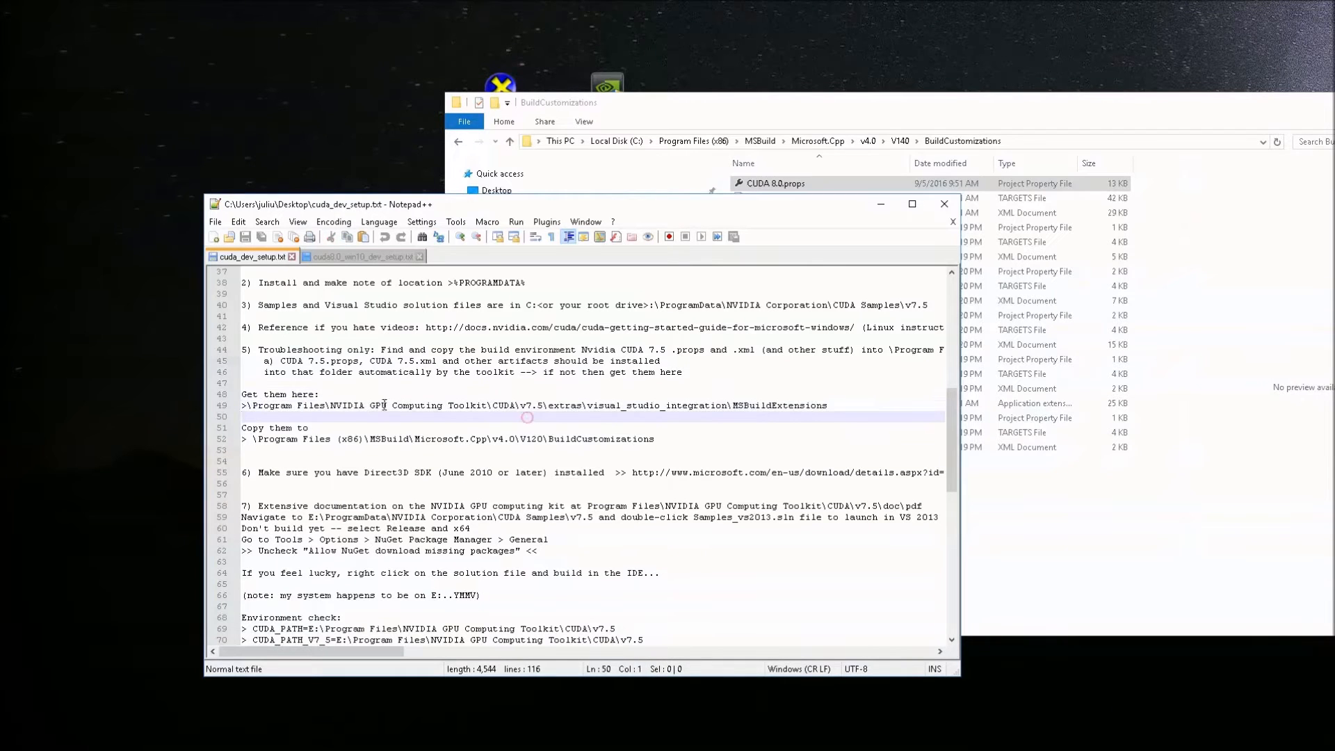
pyautogui.click(262, 407)
pyautogui.click(364, 406)
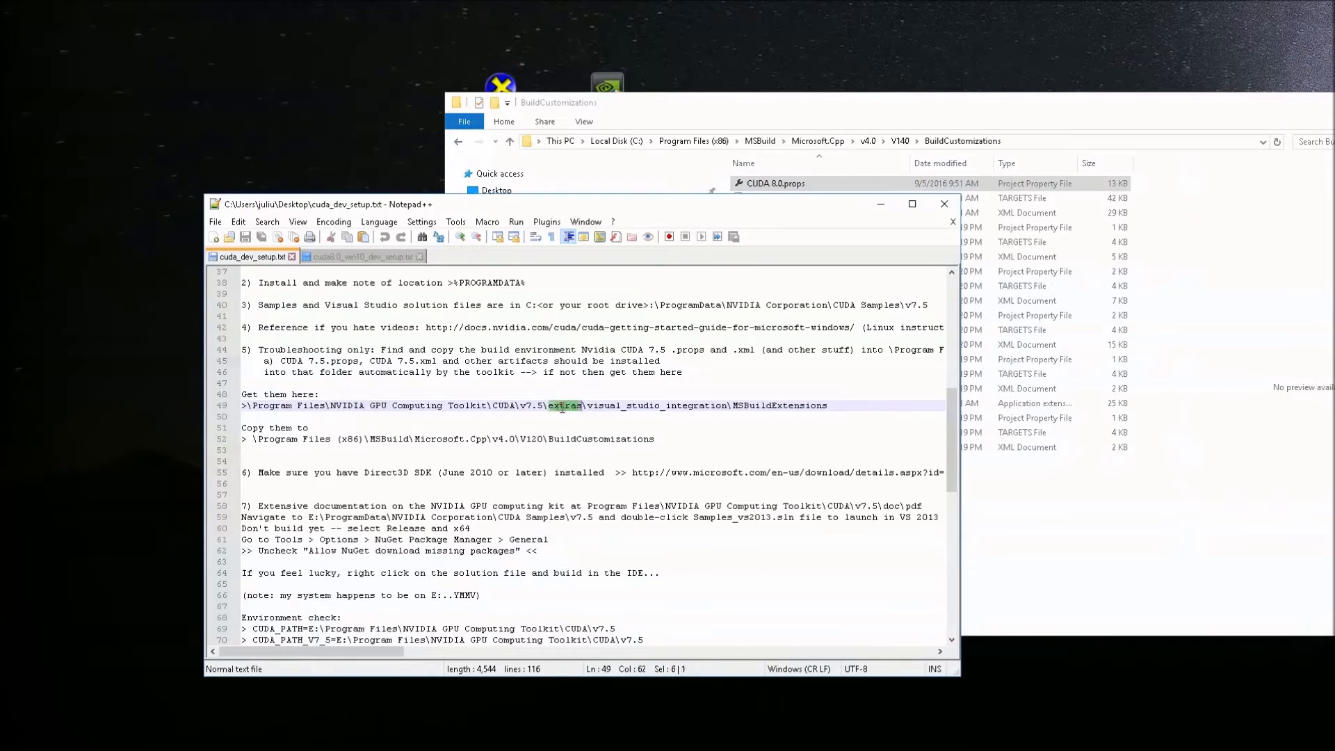
pyautogui.doubleClick(663, 406)
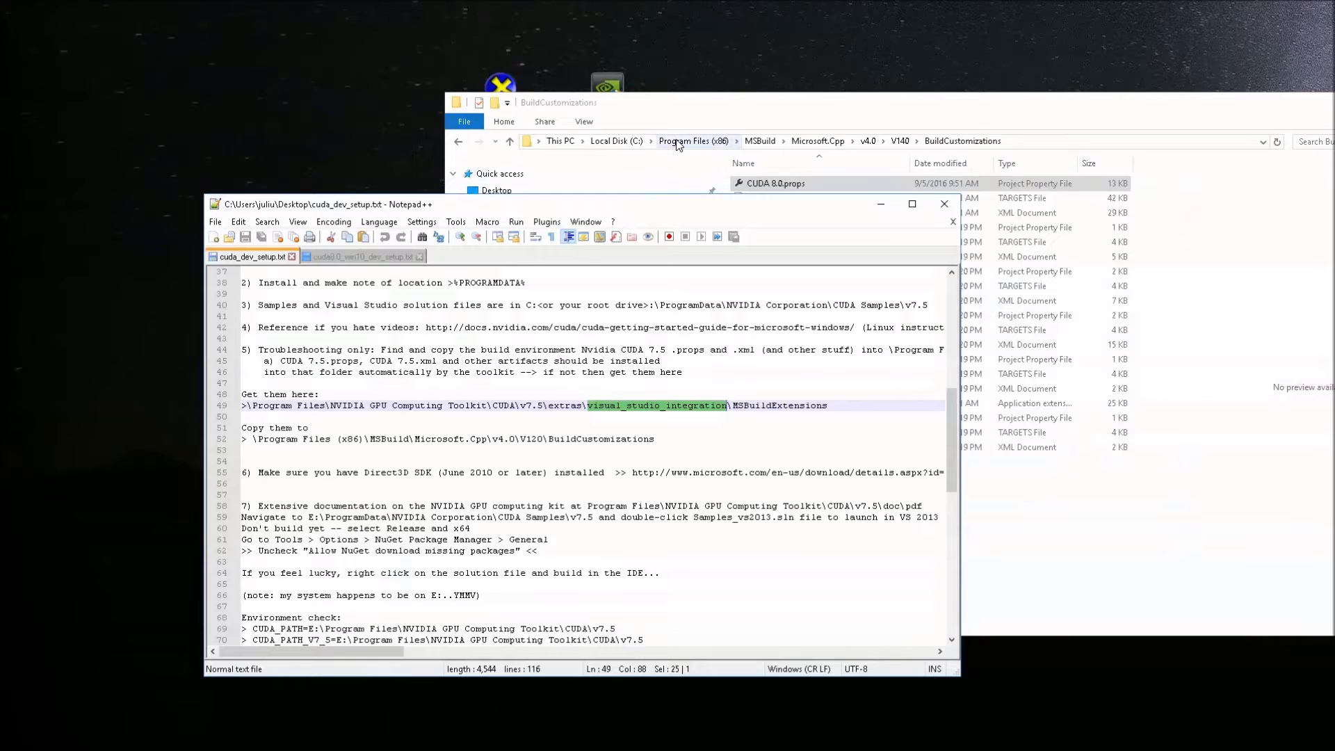
# Step: Browse to C:\Program Files\NVIDIA GPU Computing Toolkit\CUDA\v8.0\extras\visual_studio_integration\MSBuildExtensions in File Explorer
pyautogui.click(617, 142)
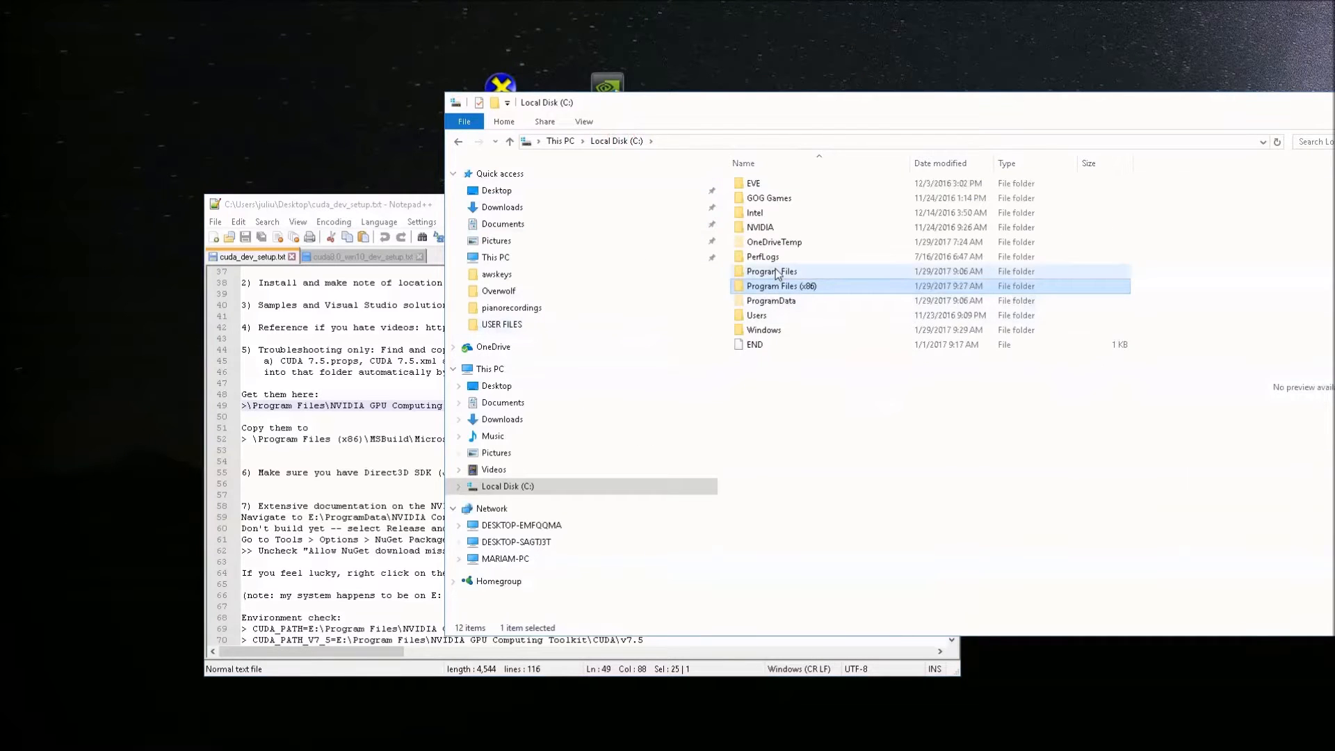
pyautogui.doubleClick(775, 275)
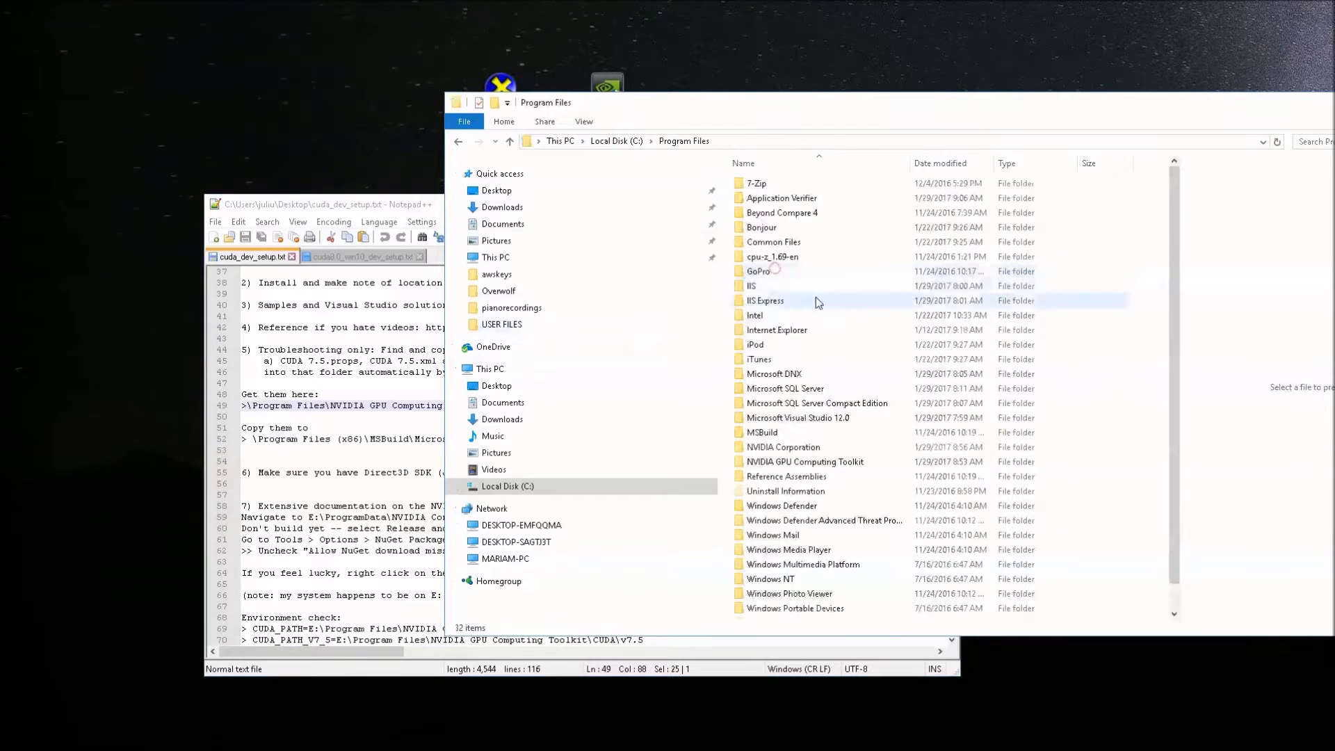
pyautogui.doubleClick(839, 464)
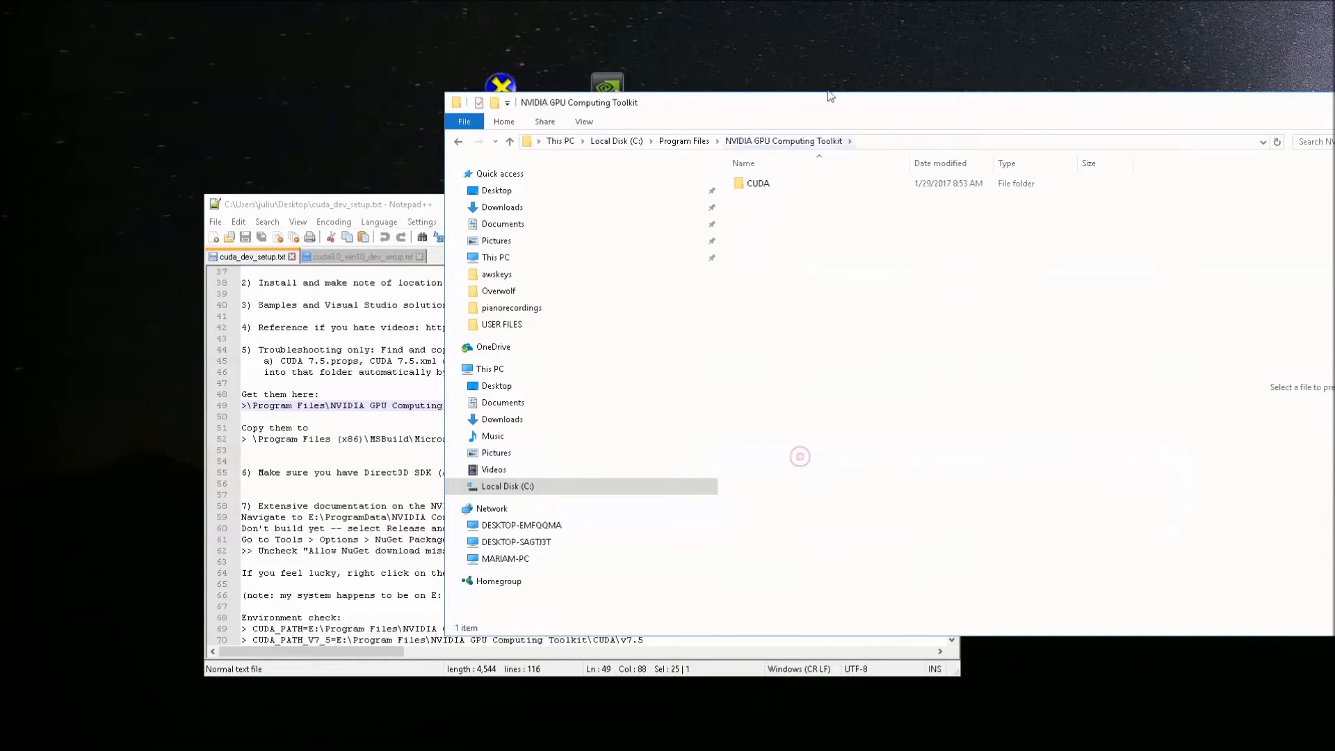
pyautogui.moveTo(810, 98); pyautogui.dragTo(1144, 153)
pyautogui.doubleClick(1099, 239)
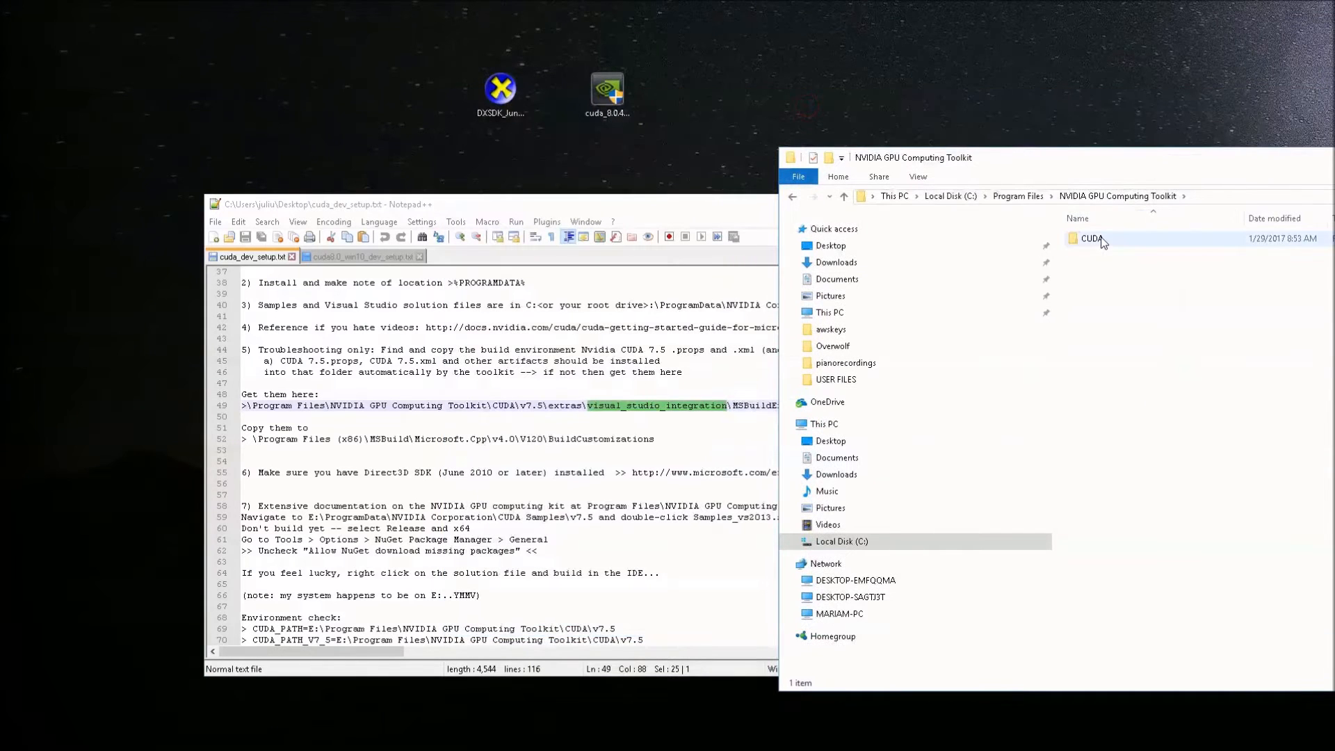
pyautogui.doubleClick(1098, 240)
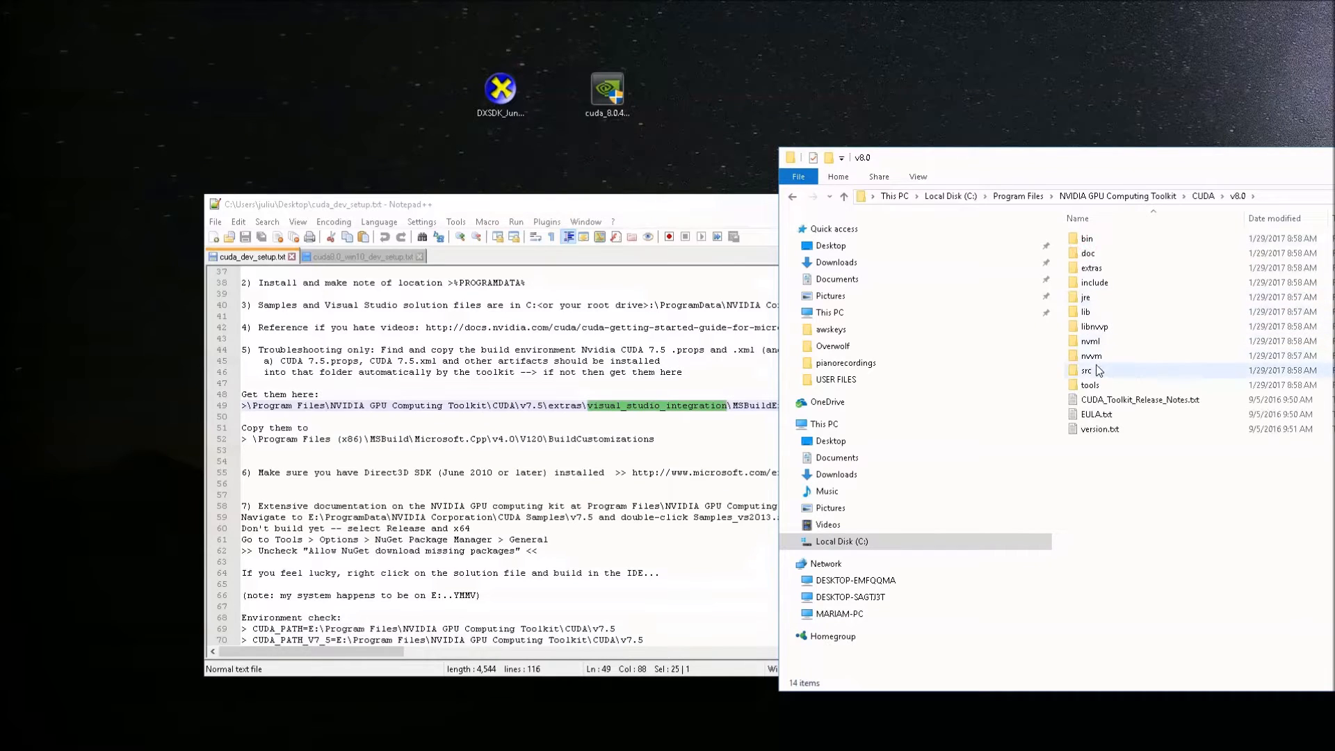
pyautogui.doubleClick(1092, 269)
pyautogui.click(1117, 274)
pyautogui.doubleClick(1117, 274)
pyautogui.doubleClick(1113, 240)
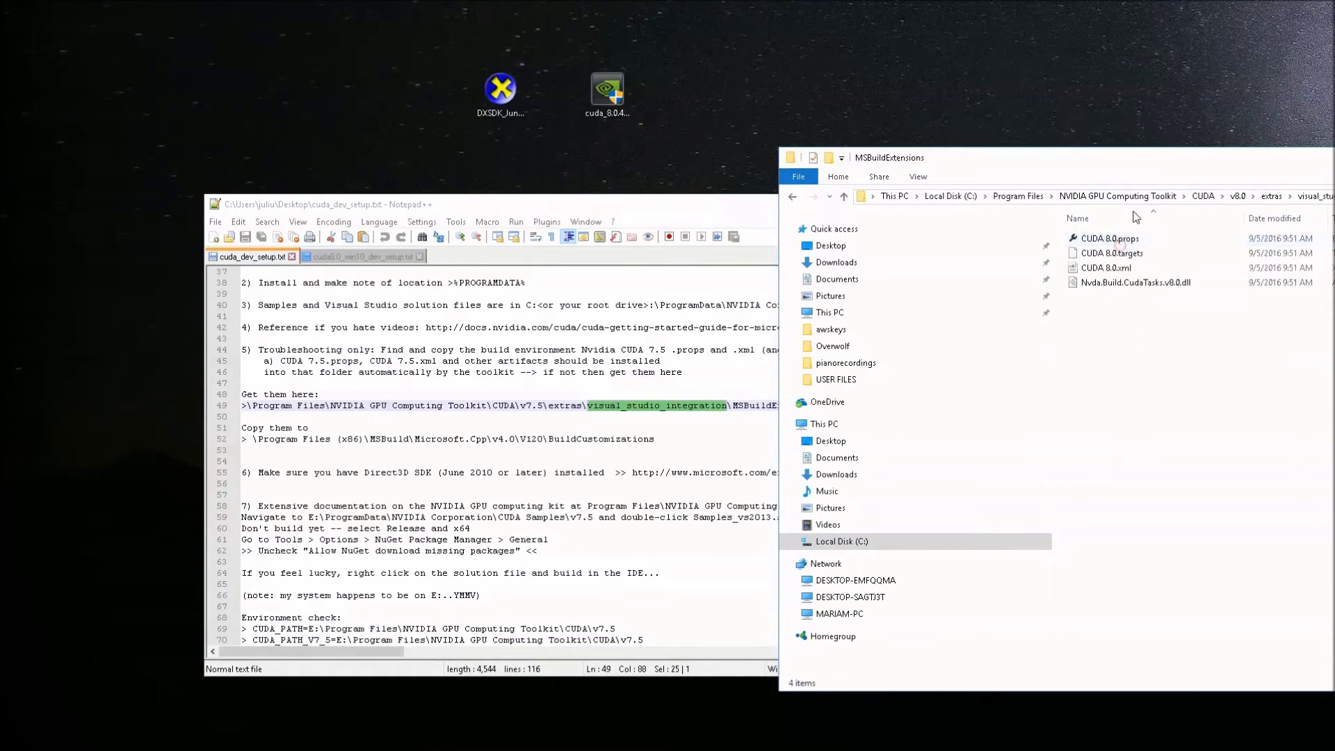
# Step: Narrow and reposition the MSBuildExtensions window beside the notes, and examine the "Copy them to" destination path in cuda_dev_setup.txt
pyautogui.moveTo(1114, 147); pyautogui.dragTo(1113, 84)
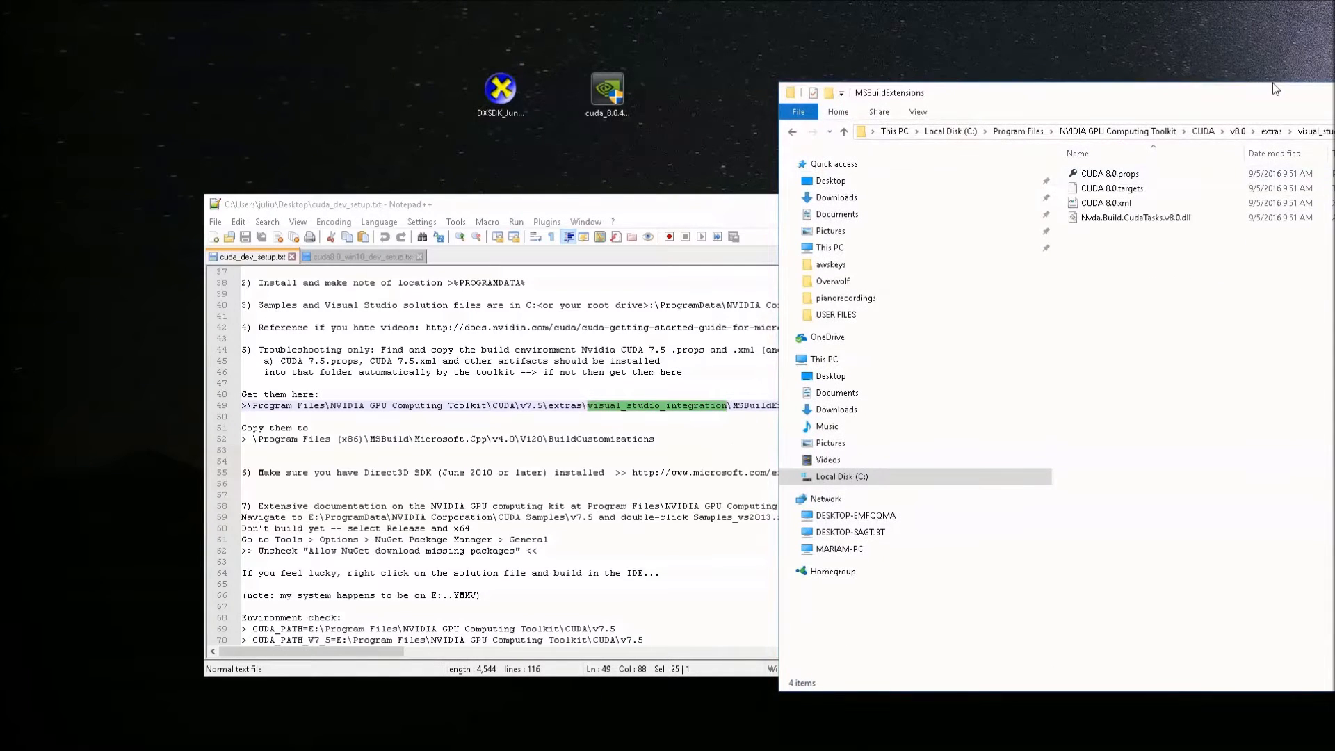
pyautogui.moveTo(1334, 140); pyautogui.dragTo(1256, 139)
pyautogui.moveTo(1108, 88); pyautogui.dragTo(758, 99)
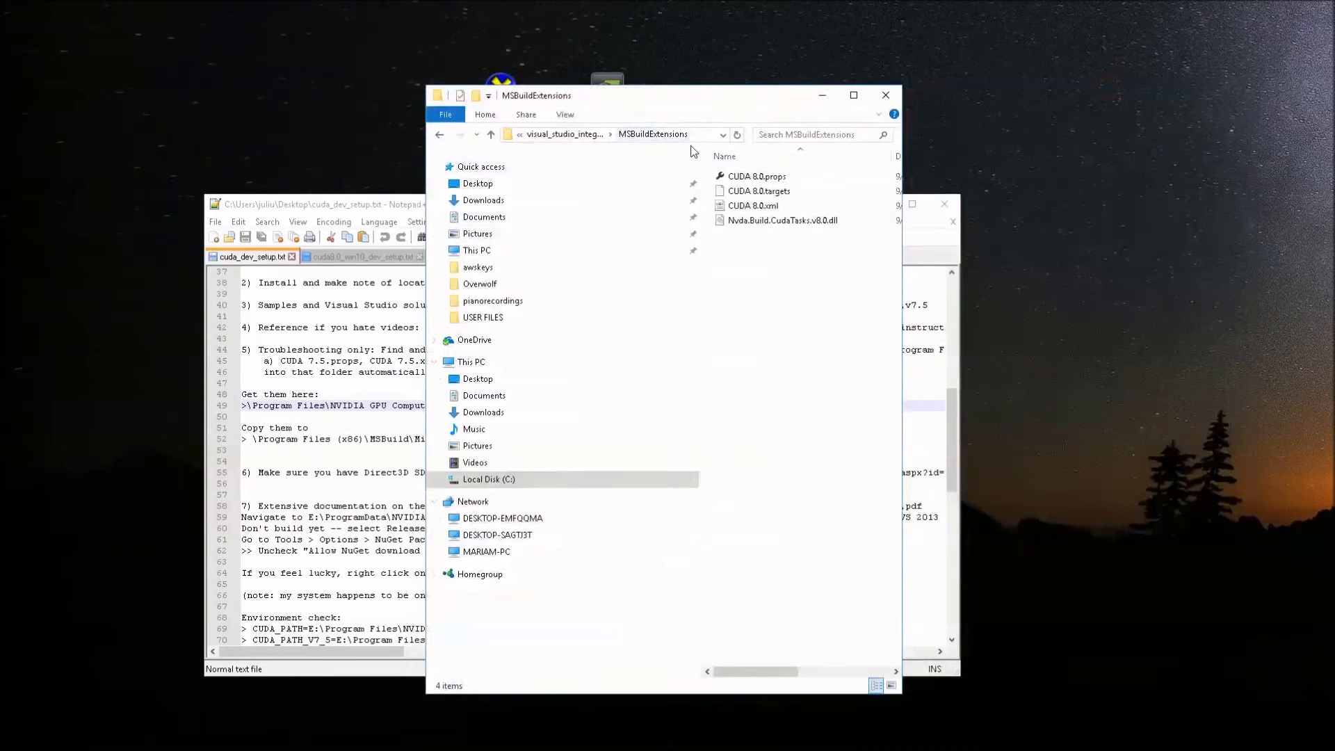
pyautogui.moveTo(685, 100); pyautogui.dragTo(909, 83)
pyautogui.click(504, 418)
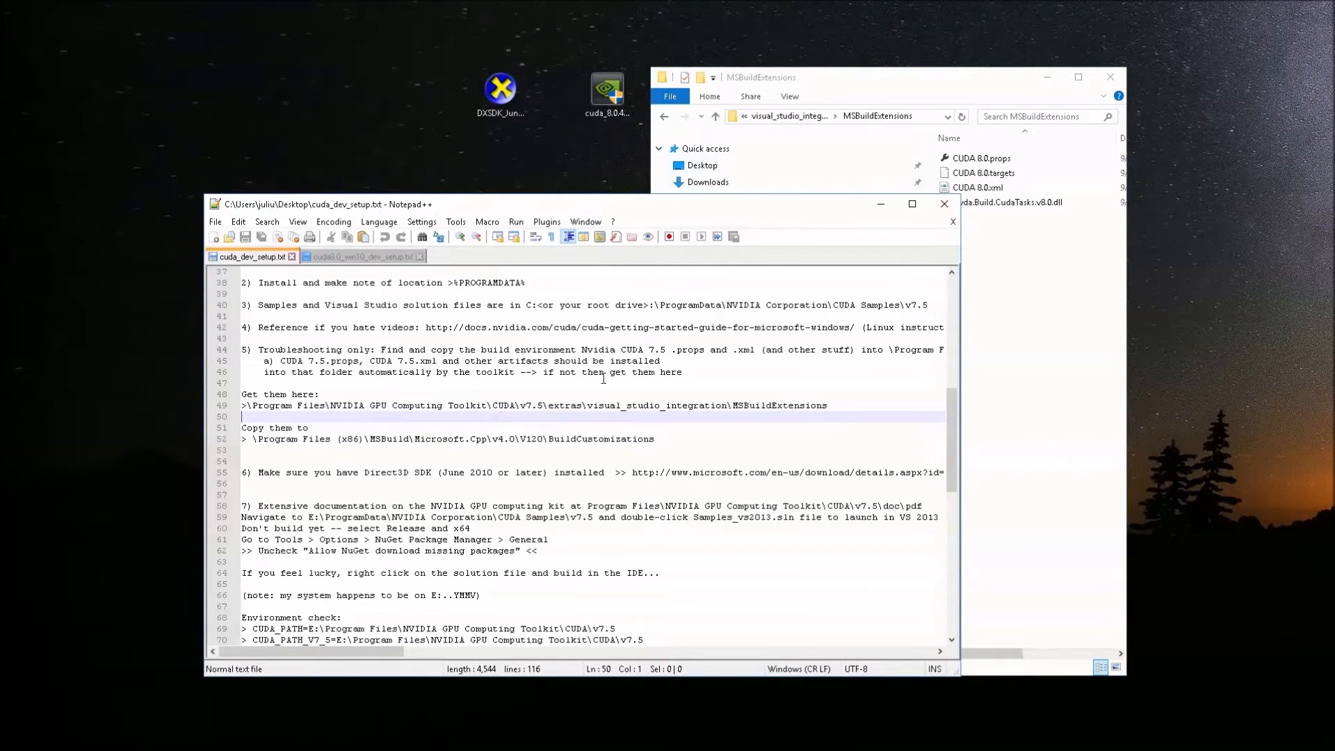
pyautogui.click(393, 441)
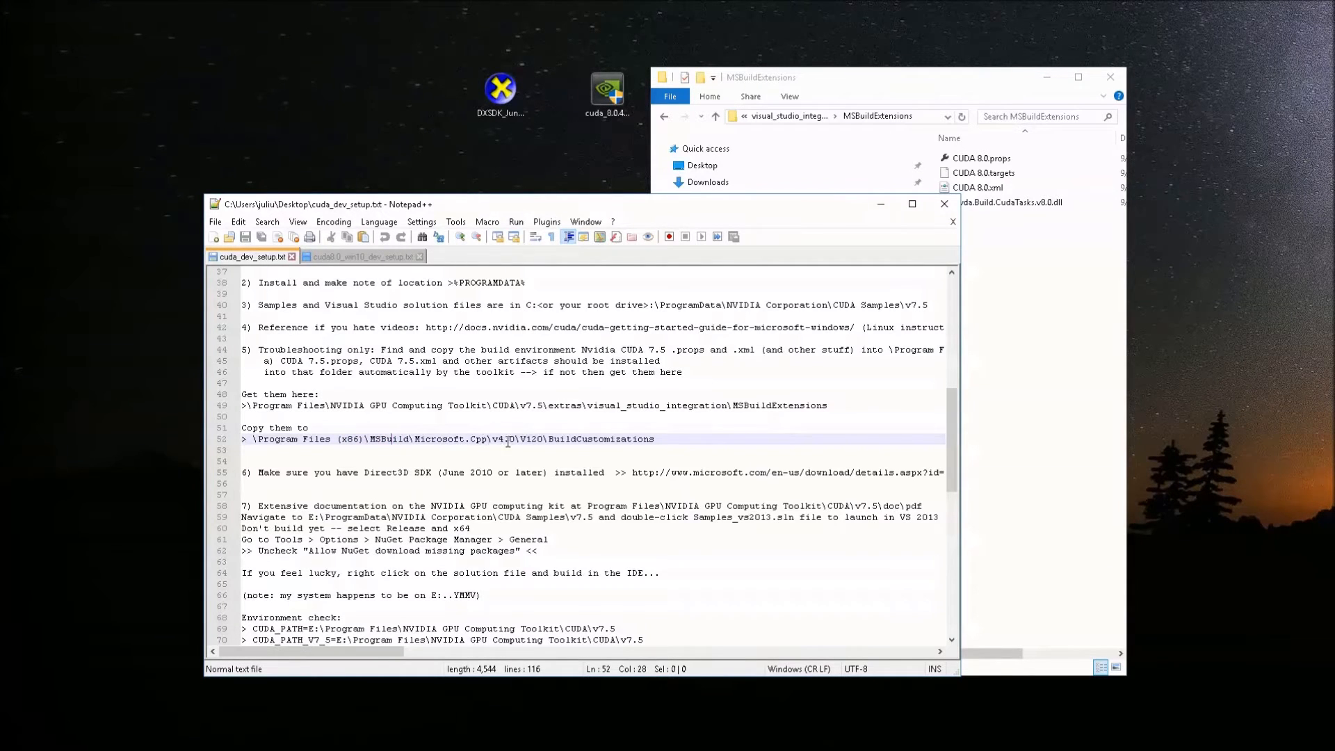
pyautogui.click(1025, 314)
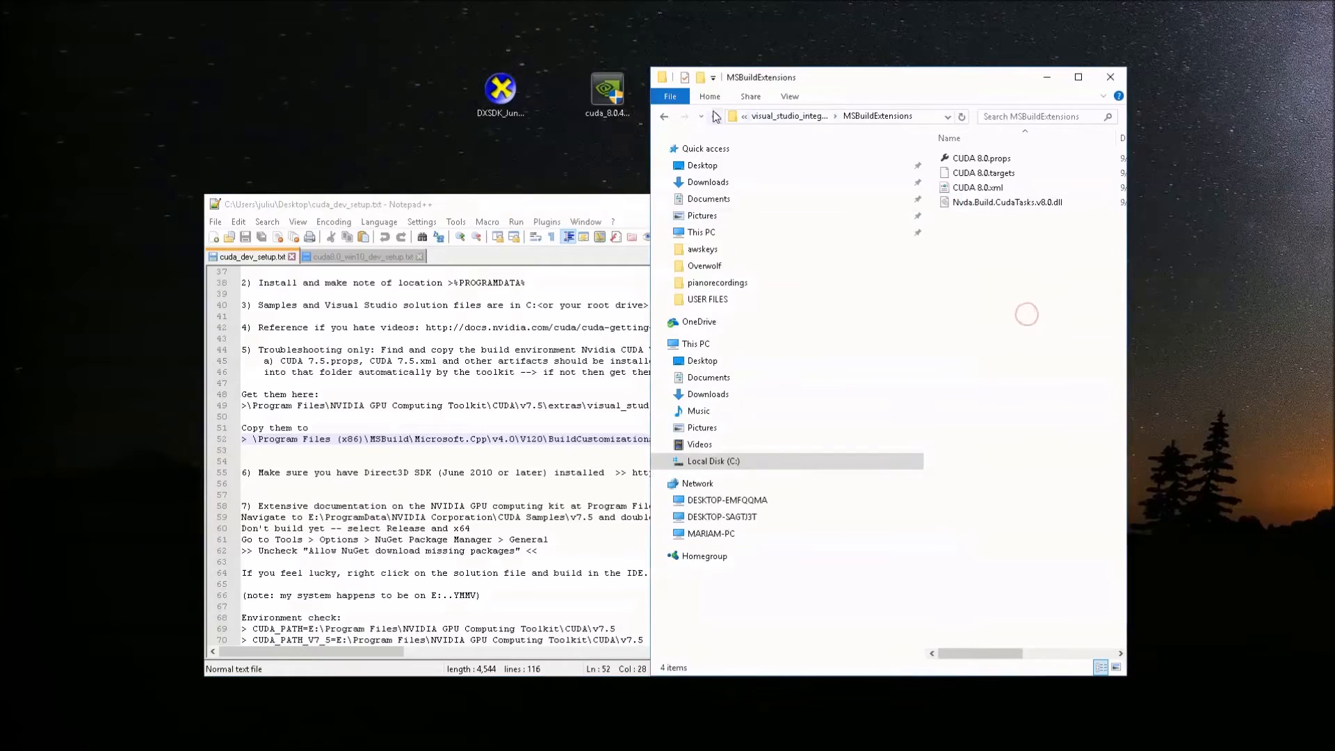
pyautogui.click(791, 116)
pyautogui.click(1076, 78)
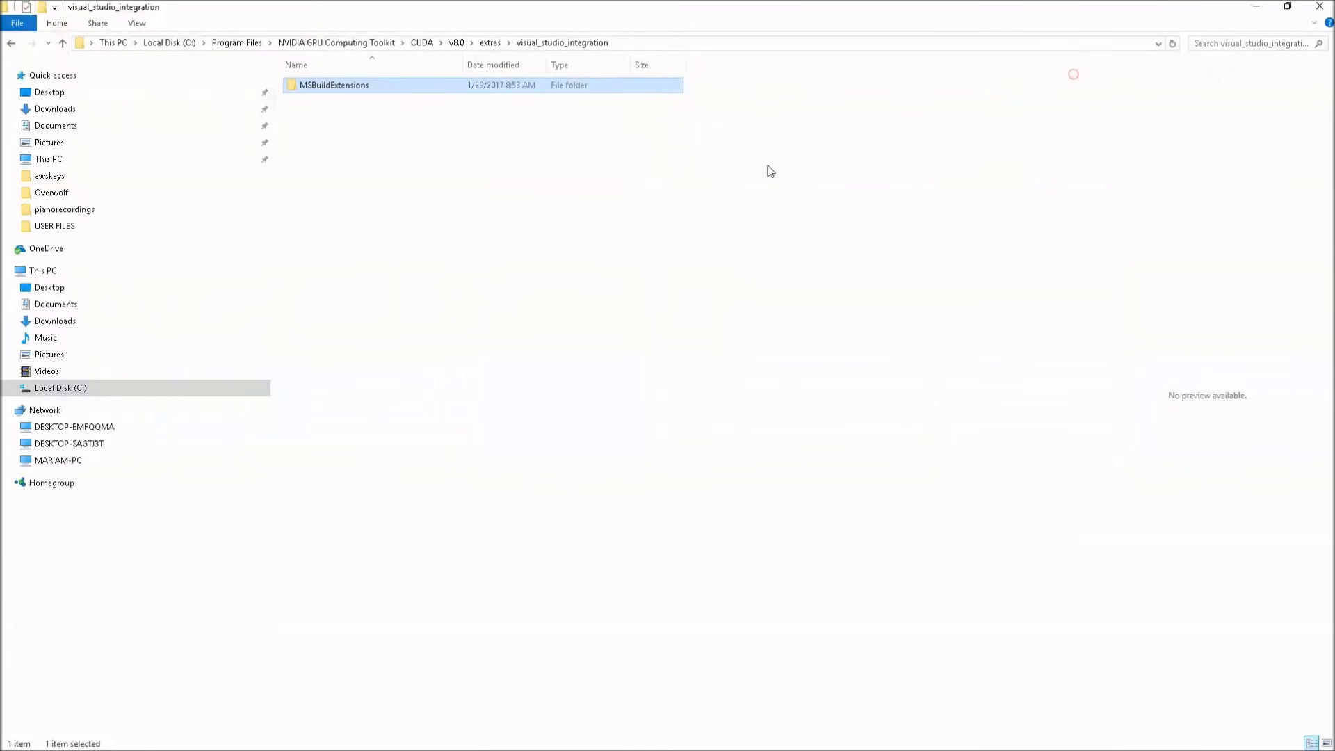
pyautogui.click(240, 44)
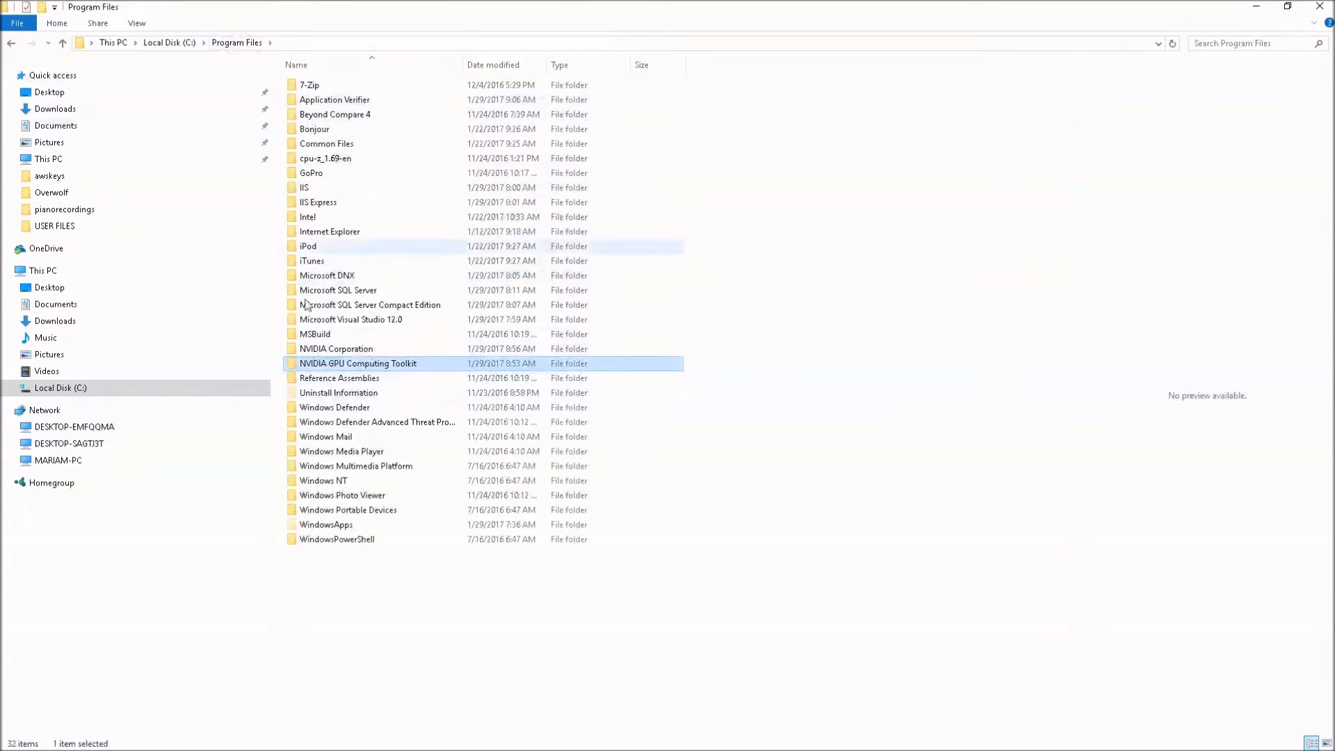
pyautogui.doubleClick(324, 335)
pyautogui.doubleClick(317, 92)
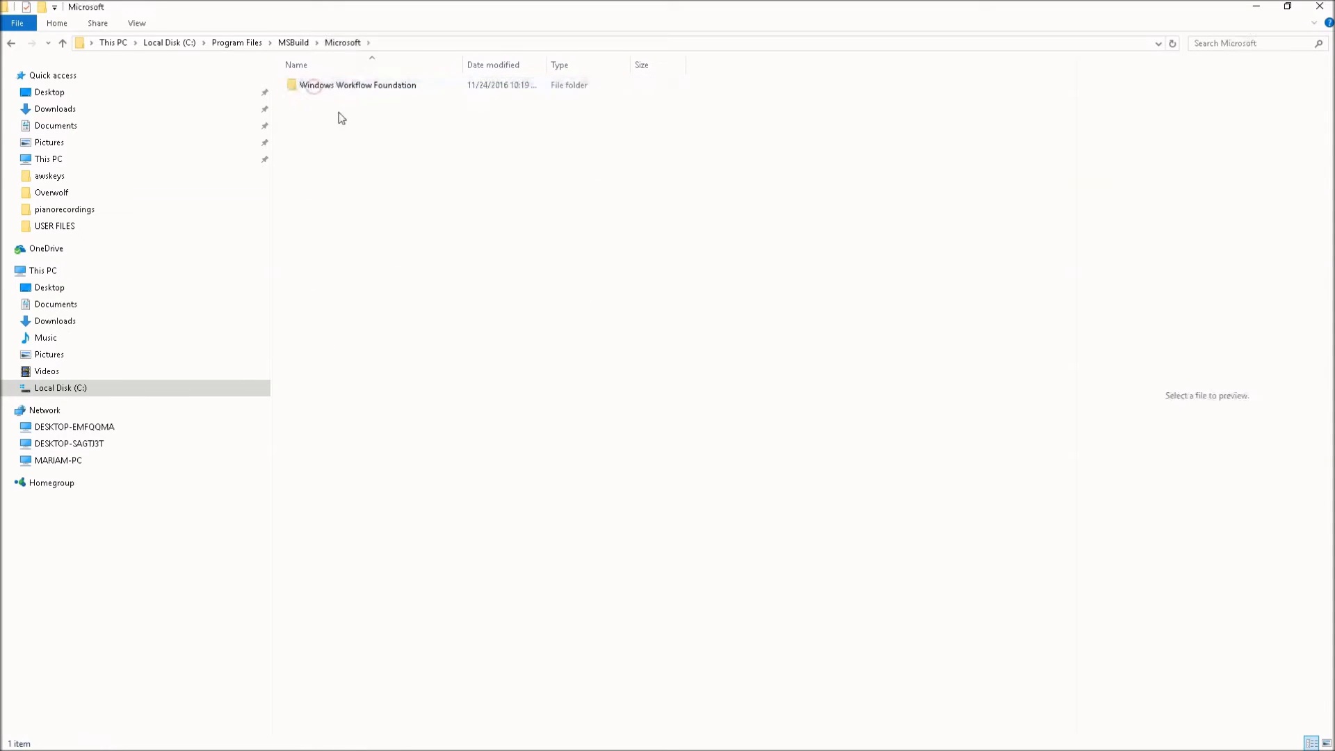
# Step: Browse to C:\Program Files (x86)\MSBuild\Microsoft.Cpp\v4.0\V140\BuildCustomizations, and restore and widen the folder window to show the CUDA 8.0 files
pyautogui.click(191, 44)
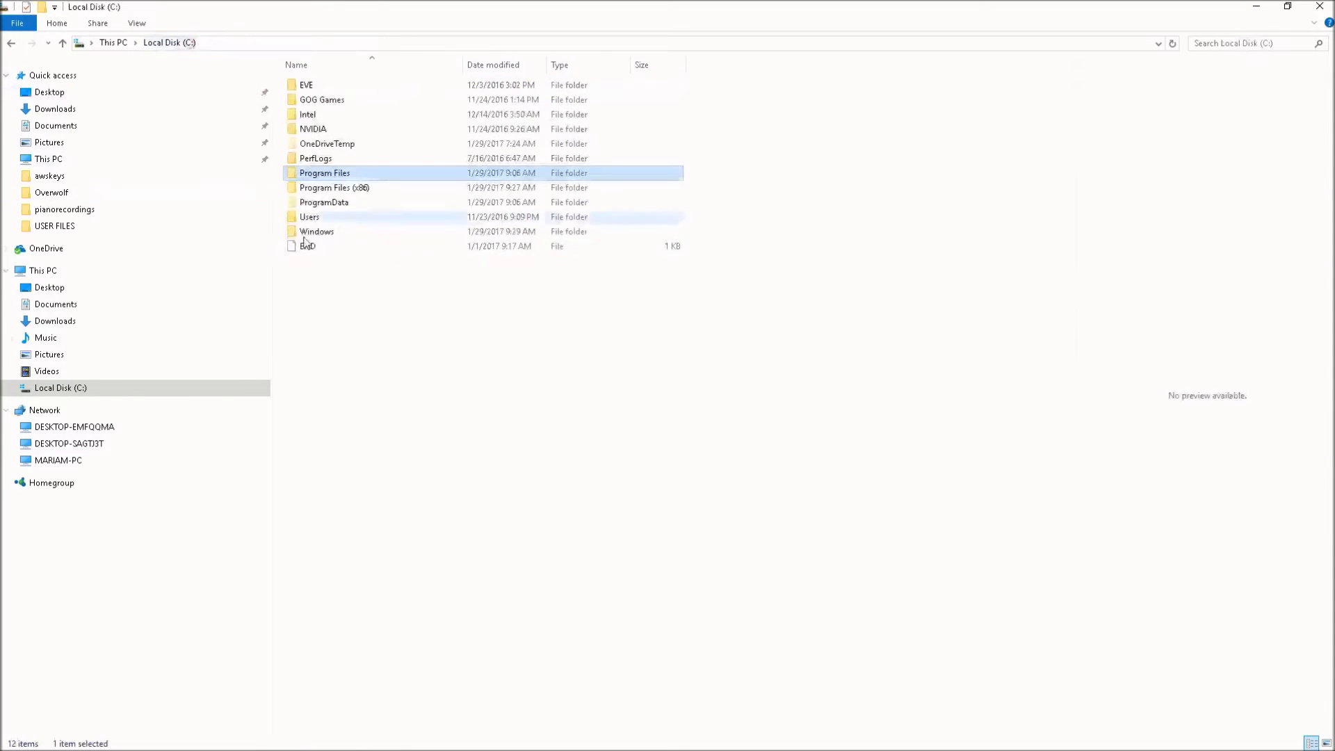
pyautogui.doubleClick(327, 188)
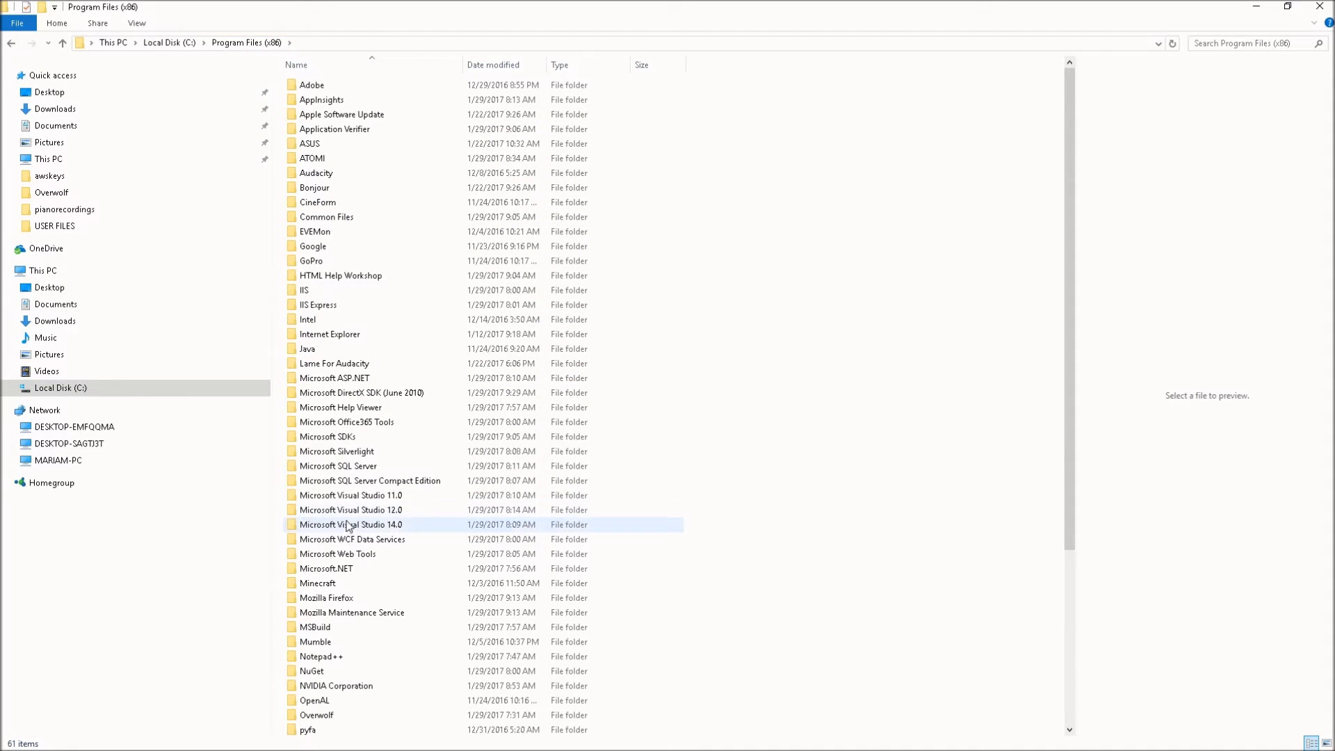
pyautogui.doubleClick(326, 629)
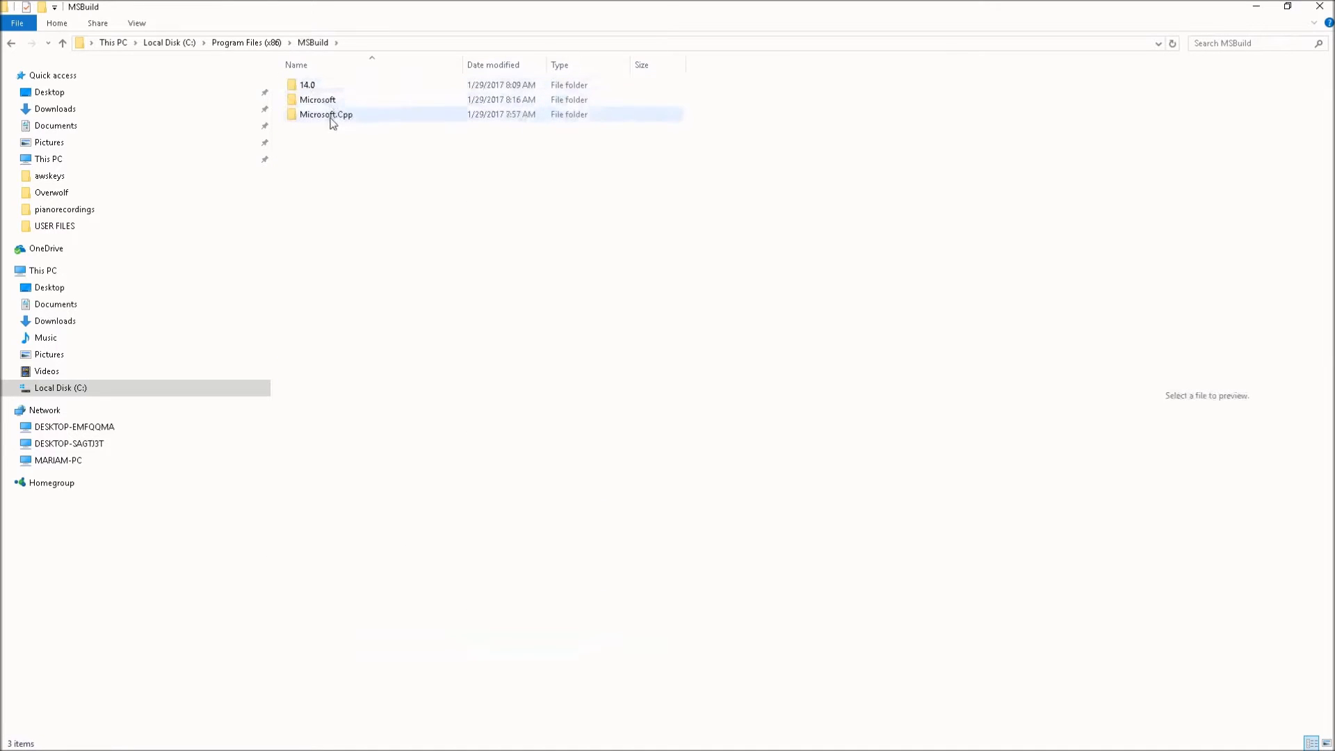
pyautogui.doubleClick(337, 113)
pyautogui.click(309, 91)
pyautogui.doubleClick(309, 92)
pyautogui.click(309, 87)
pyautogui.doubleClick(309, 88)
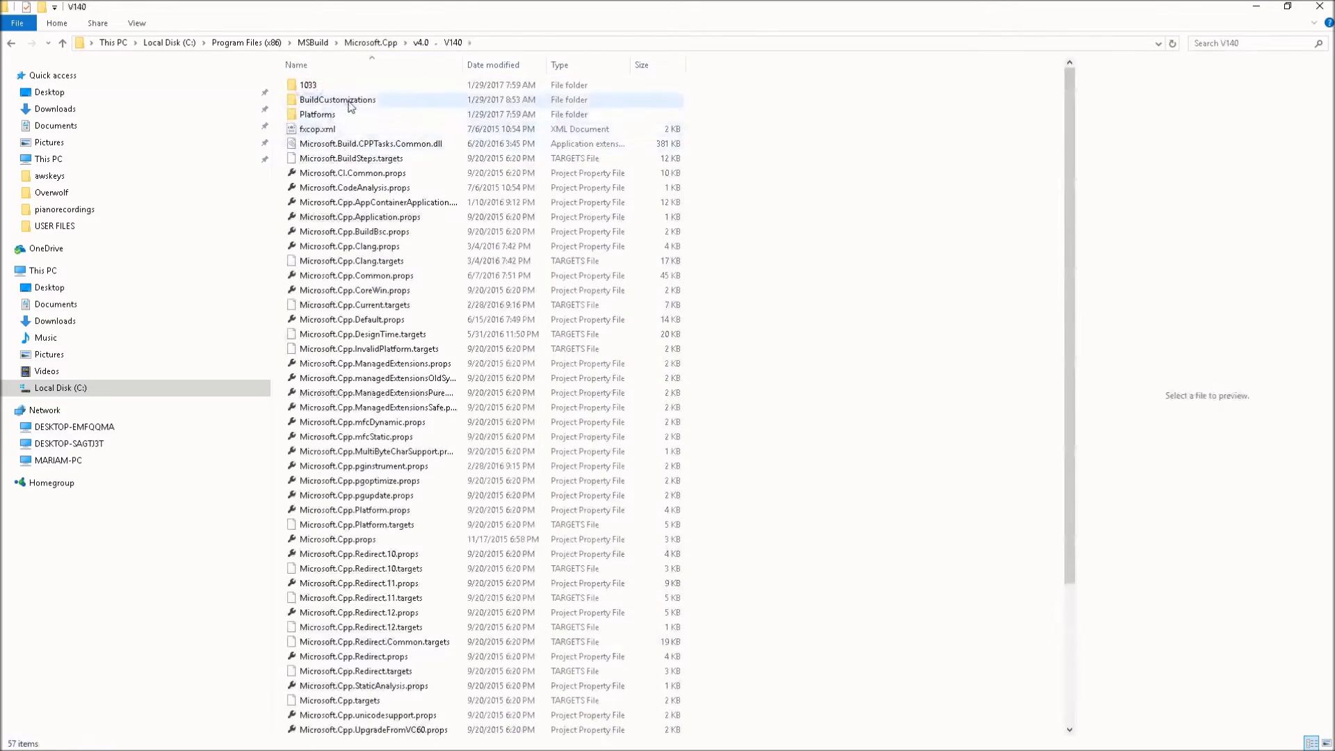
pyautogui.doubleClick(351, 104)
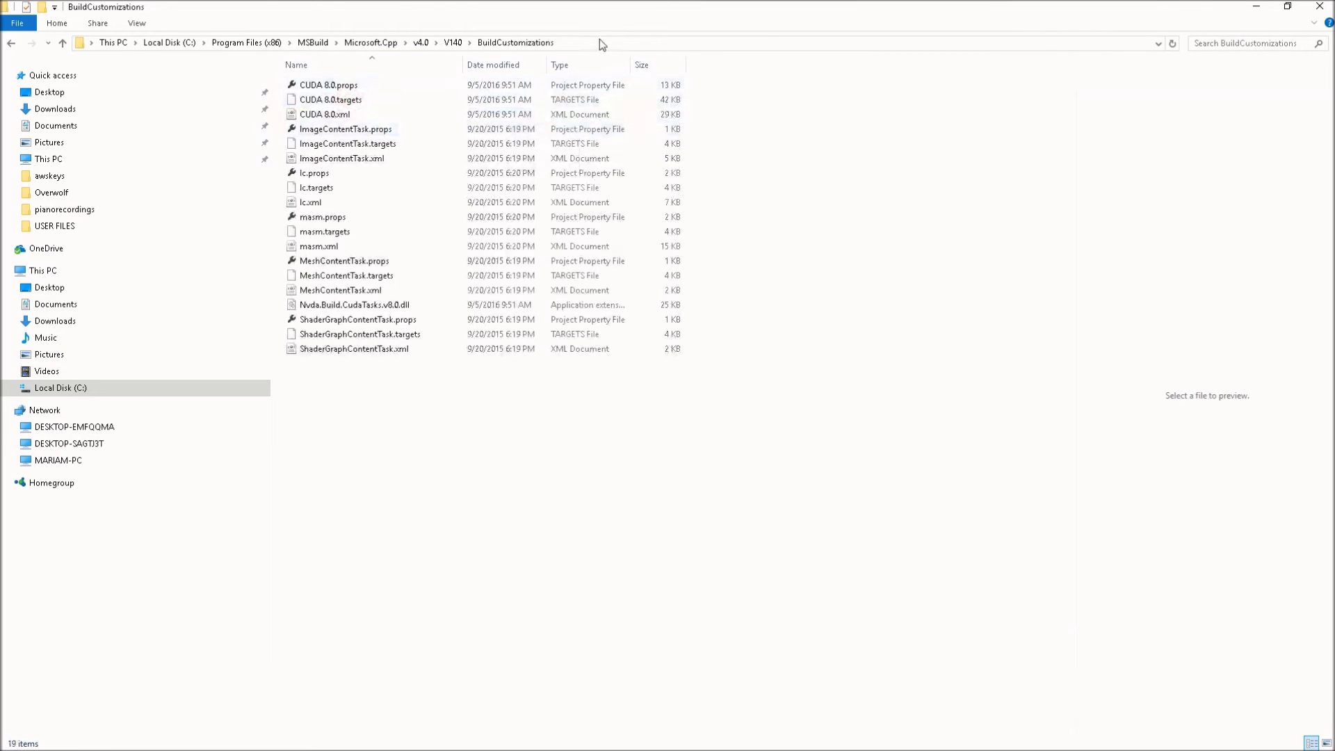
pyautogui.doubleClick(603, 8)
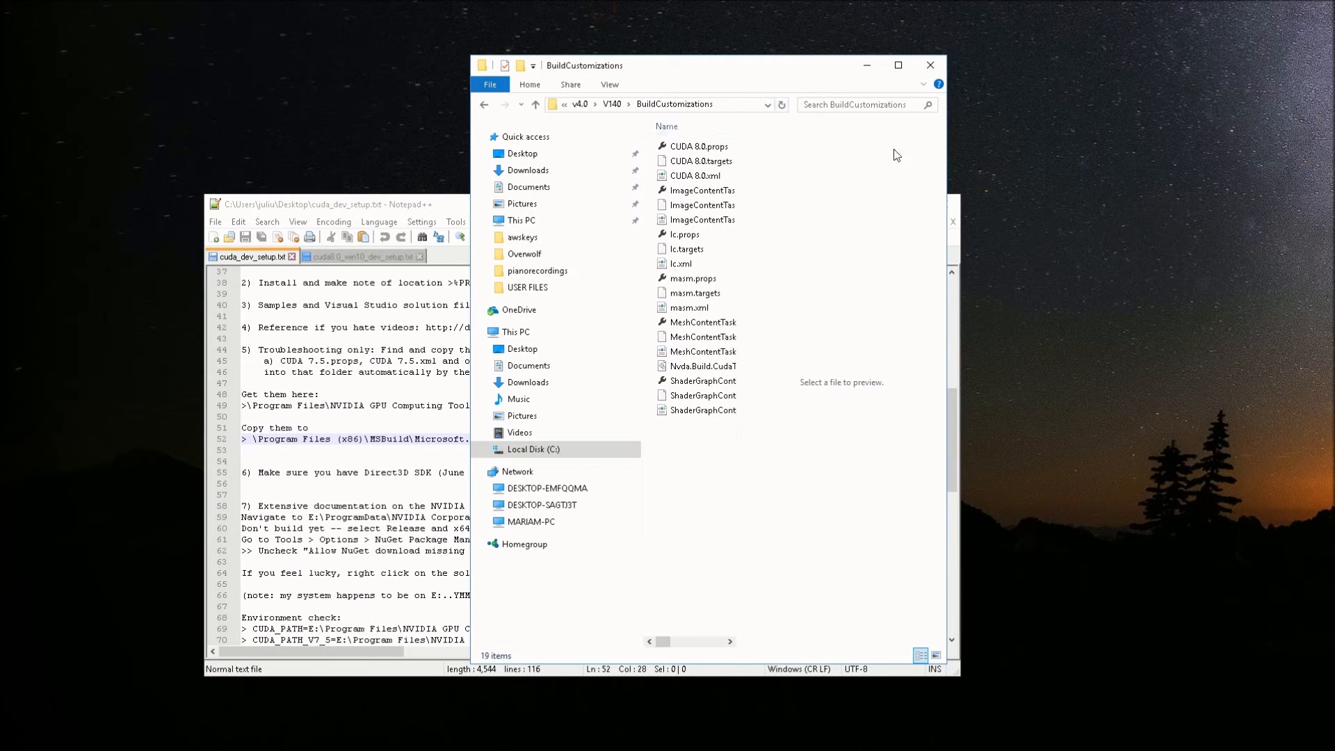
pyautogui.moveTo(946, 146); pyautogui.dragTo(1264, 146)
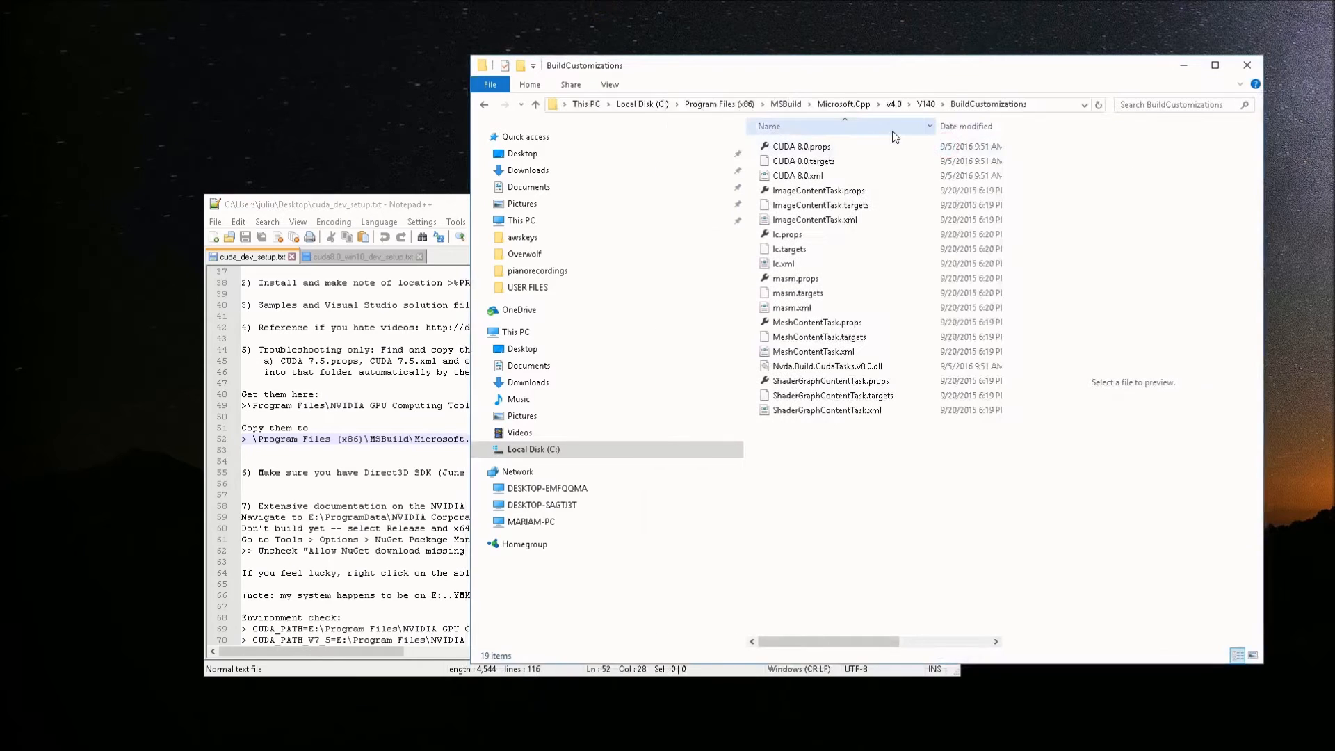
# Step: Check the notes in cuda8.0_win10_dev_setup.txt, go back to cuda_dev_setup.txt, and bring the BuildCustomizations window forward
pyautogui.click(363, 259)
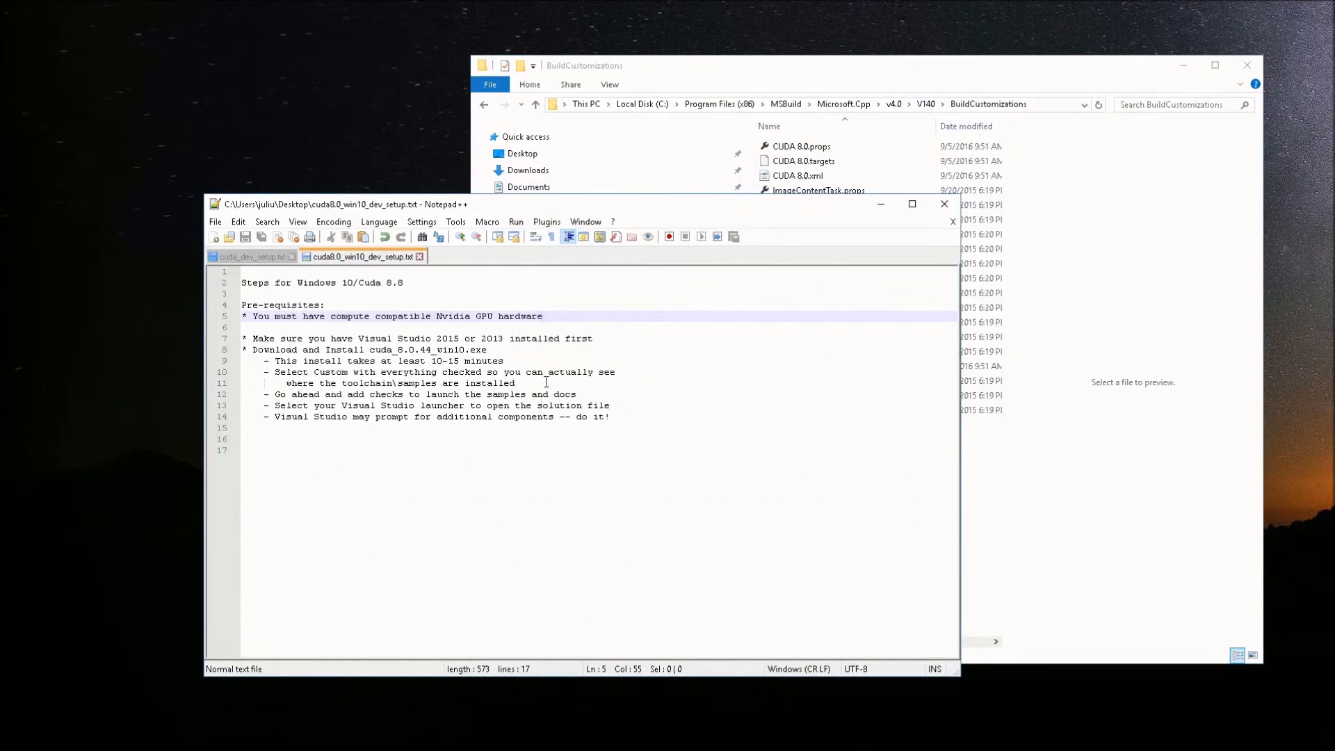
pyautogui.click(253, 256)
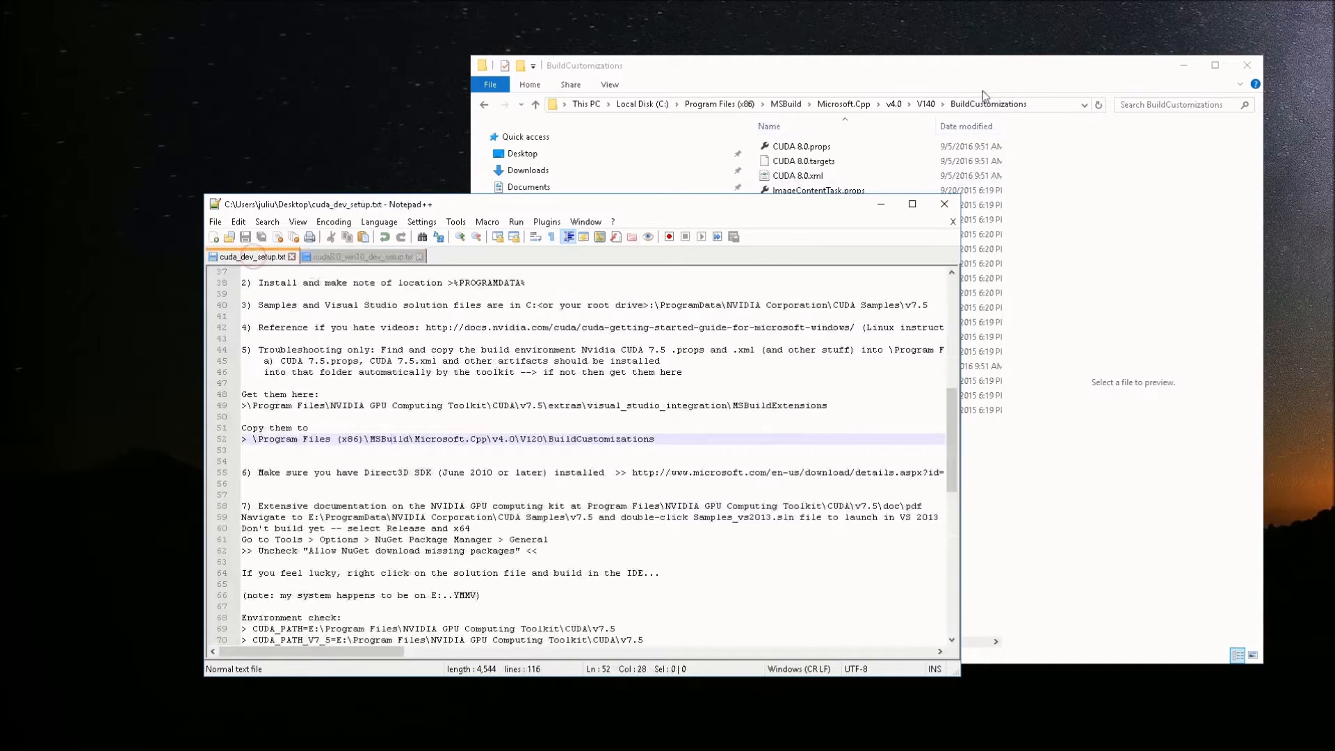
pyautogui.click(983, 72)
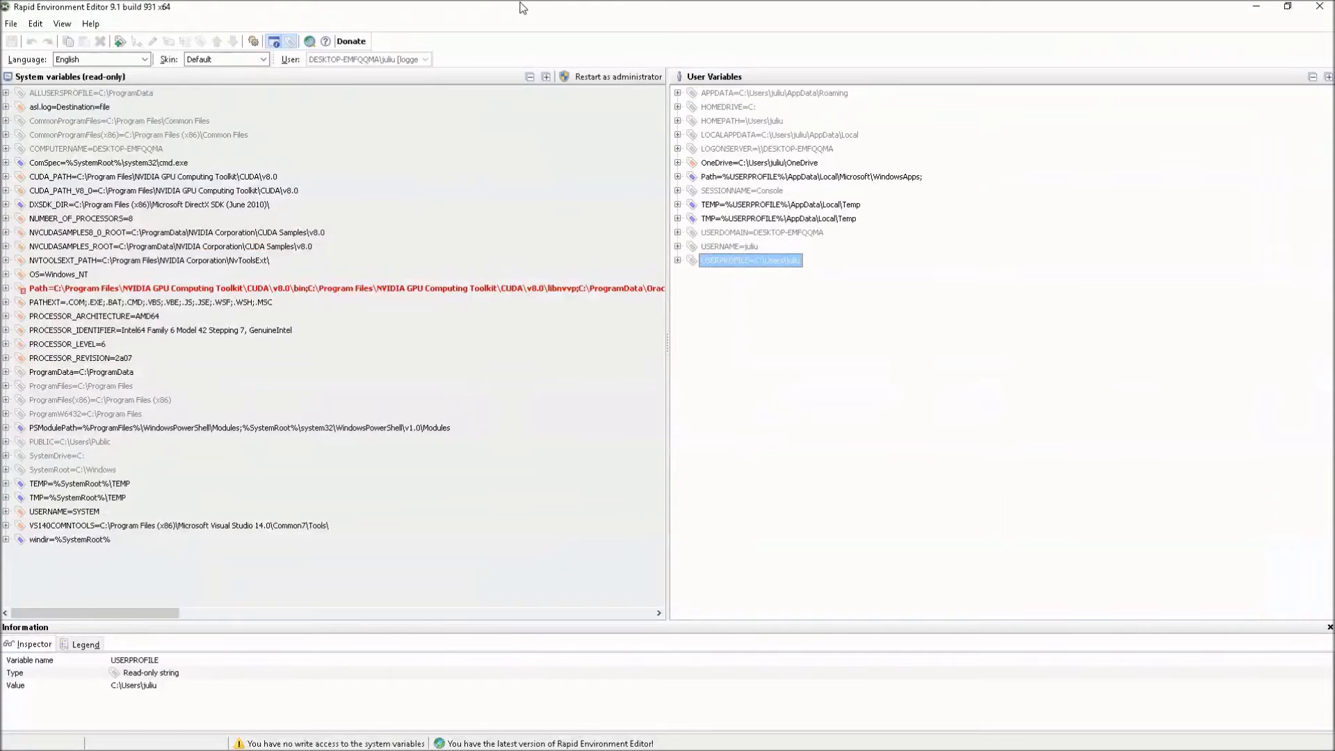
# Step: Expand the Path system variable in Rapid Environment Editor to list its individual entries
pyautogui.moveTo(520, 3); pyautogui.dragTo(446, 14)
pyautogui.click(617, 14)
pyautogui.click(6, 288)
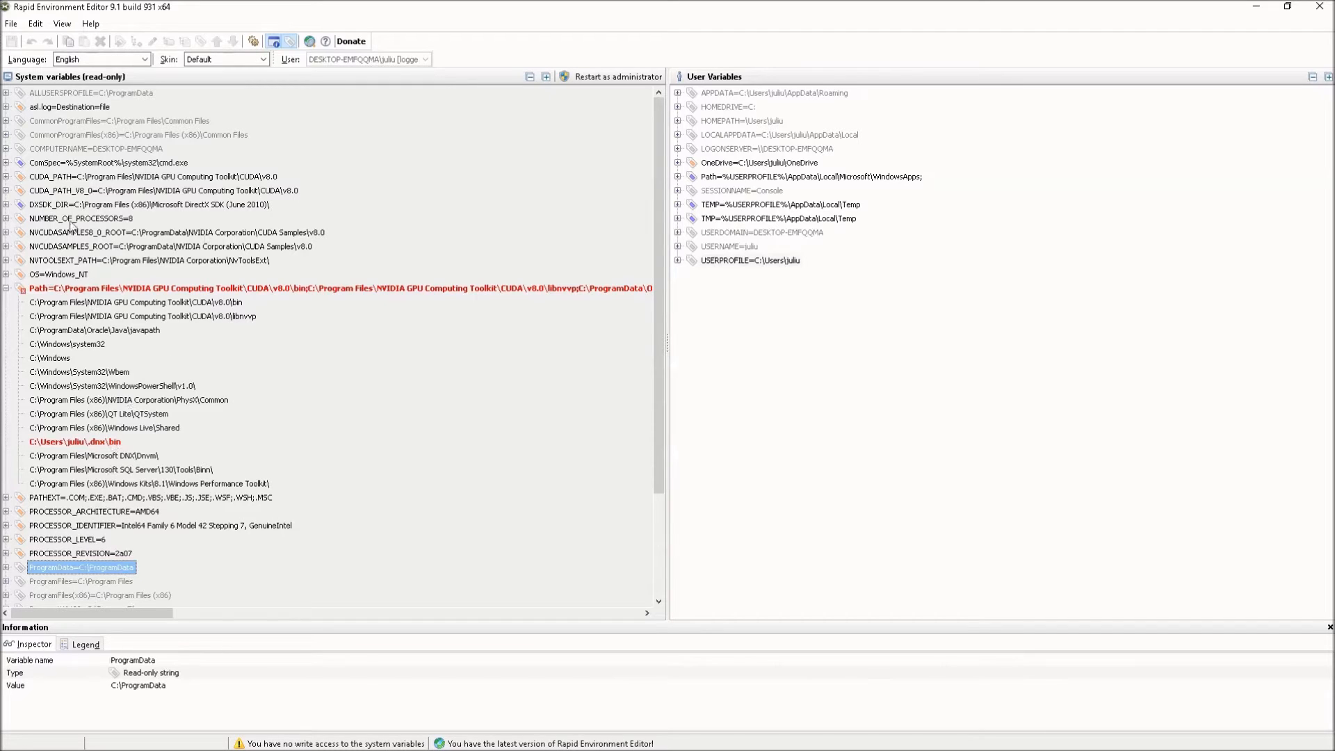
# Step: Inspect the values of NVTOOLSEXT_PATH, NVCUDASAMPLES_ROOT, NVCUDASAMPLES8_0_ROOT, DXSDK_DIR, CUDA_PATH_V8_0 and CUDA_PATH among the system variables
pyautogui.click(60, 262)
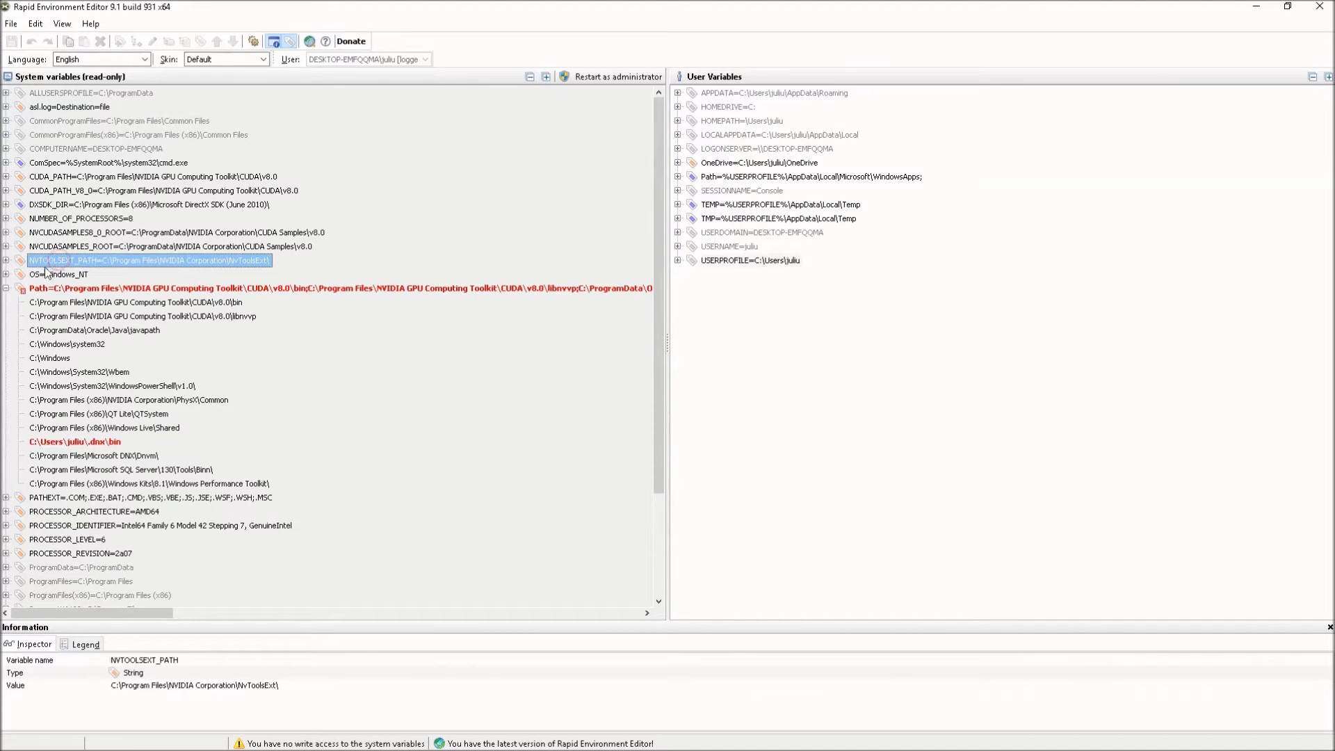
pyautogui.click(88, 248)
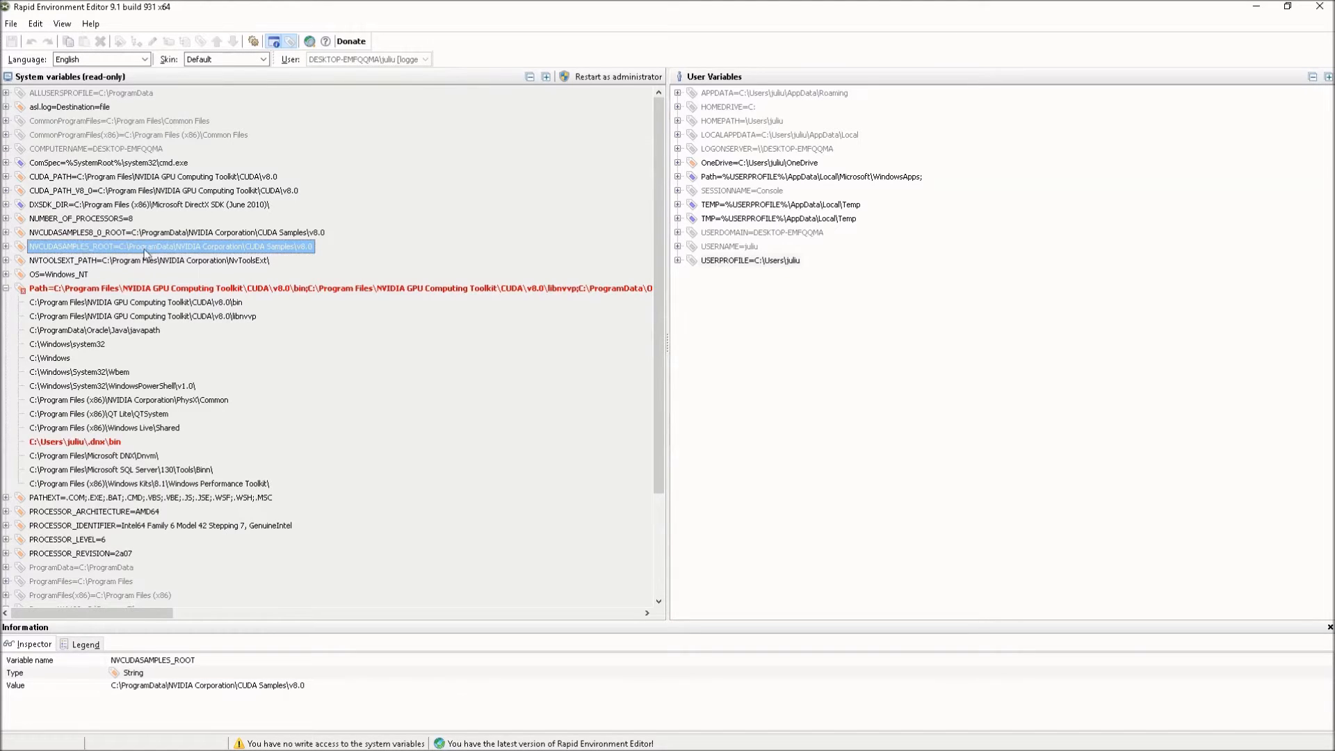
pyautogui.click(88, 234)
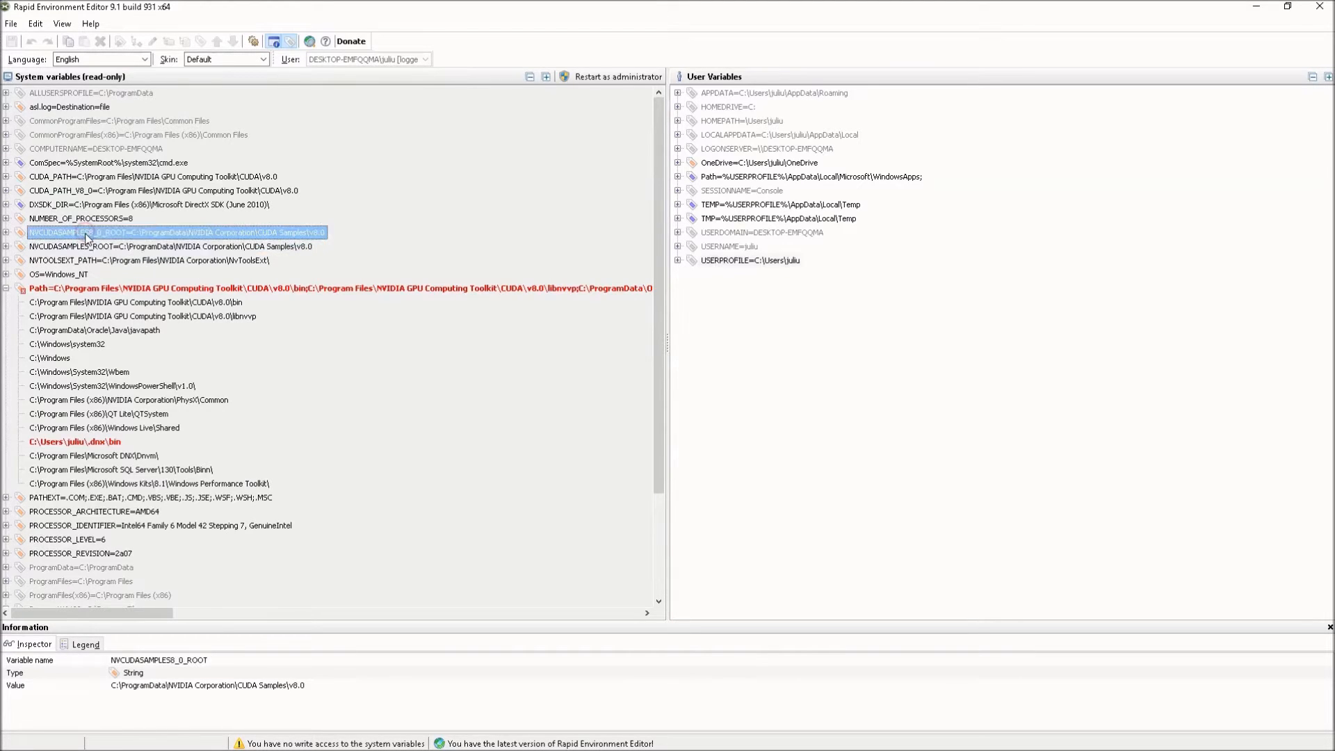
pyautogui.click(50, 205)
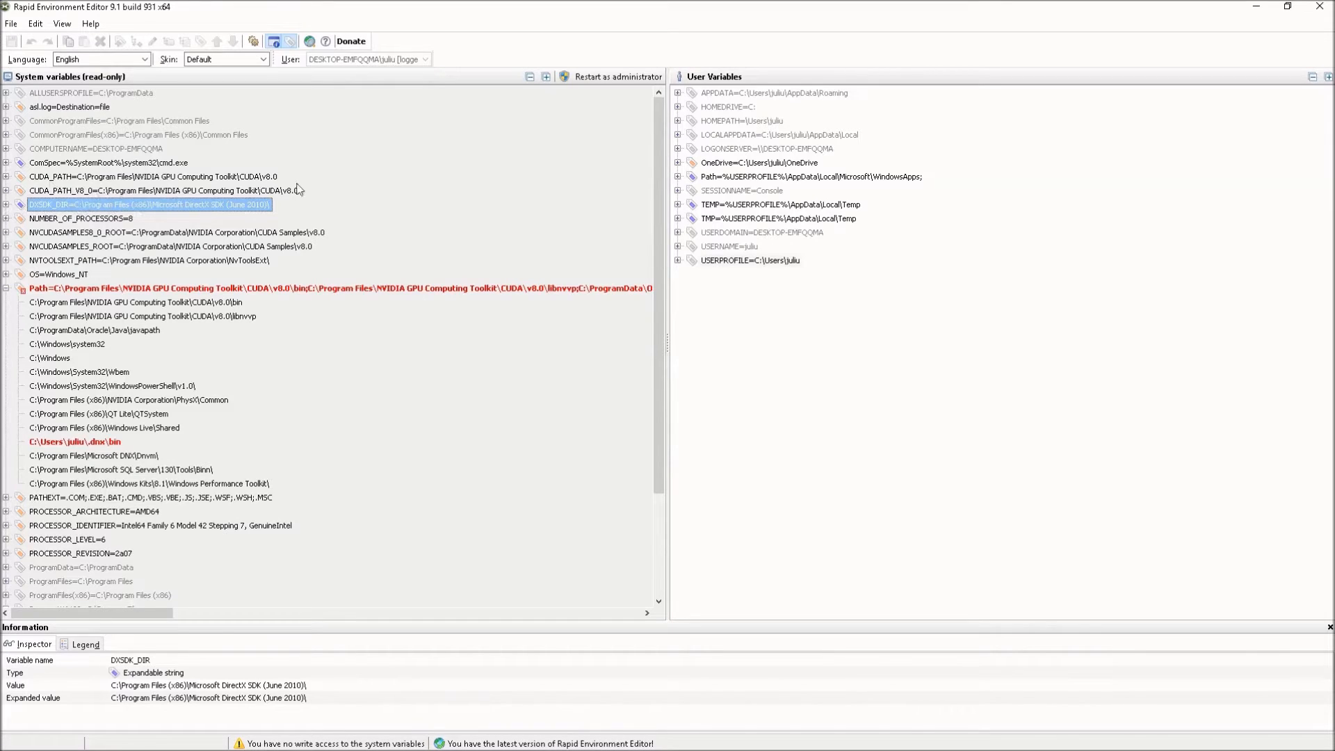
pyautogui.click(109, 194)
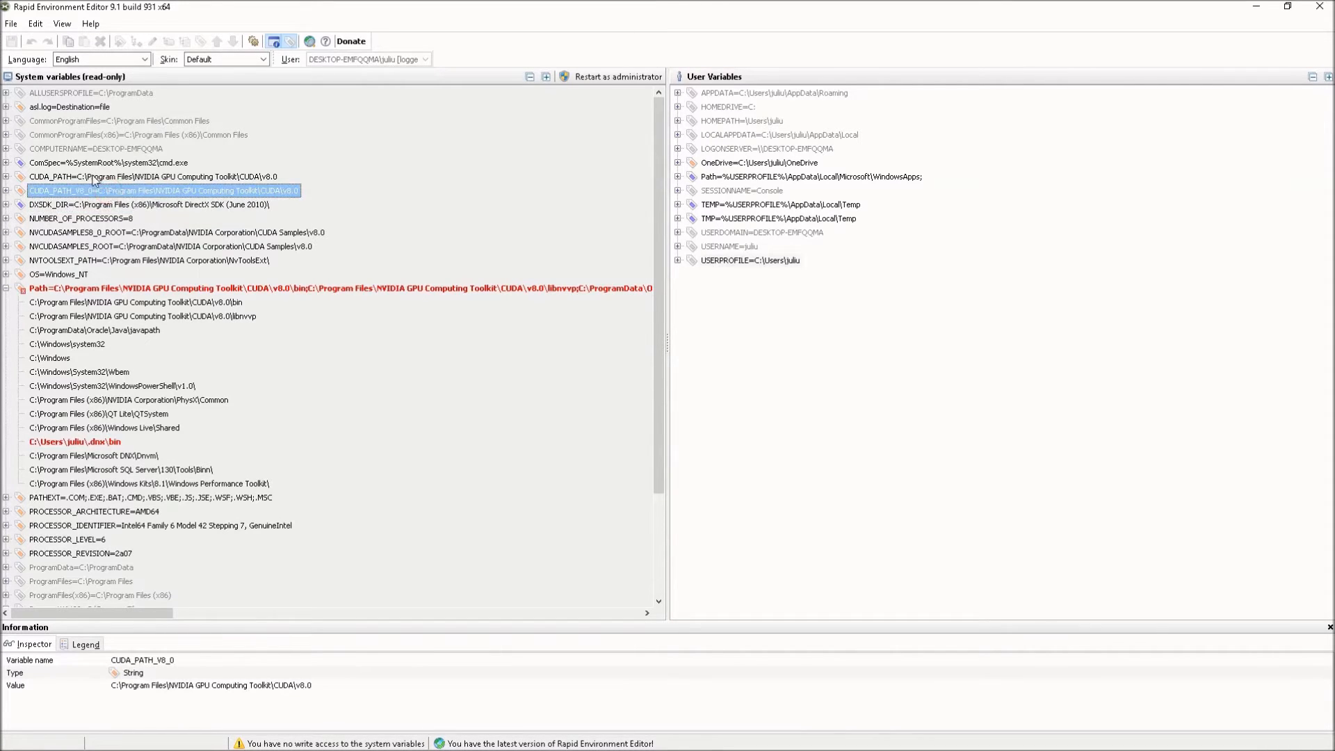
pyautogui.click(94, 178)
pyautogui.click(92, 196)
# Step: Shrink the environment editor window and review the "Environment check" and required PATH entries in cuda_dev_setup.txt
pyautogui.doubleClick(295, 6)
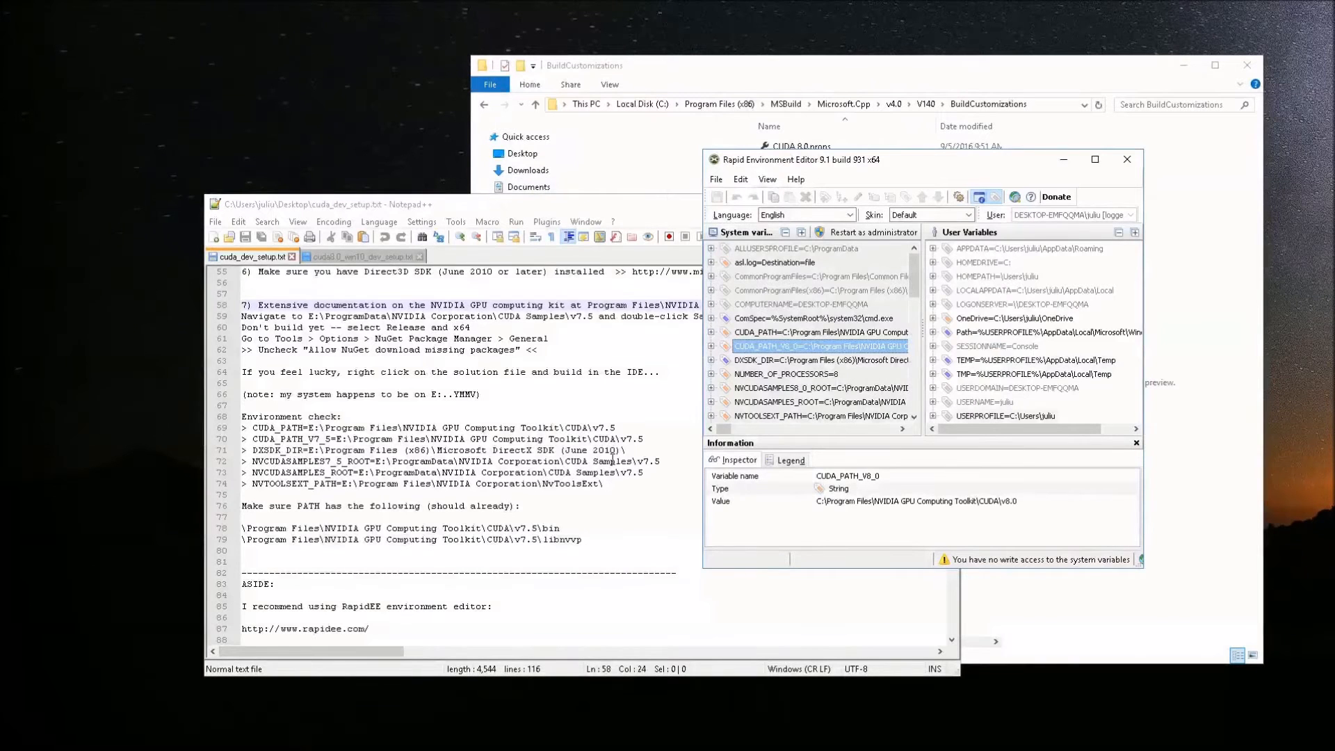
pyautogui.click(627, 460)
pyautogui.click(643, 532)
pyautogui.moveTo(601, 539); pyautogui.dragTo(233, 420)
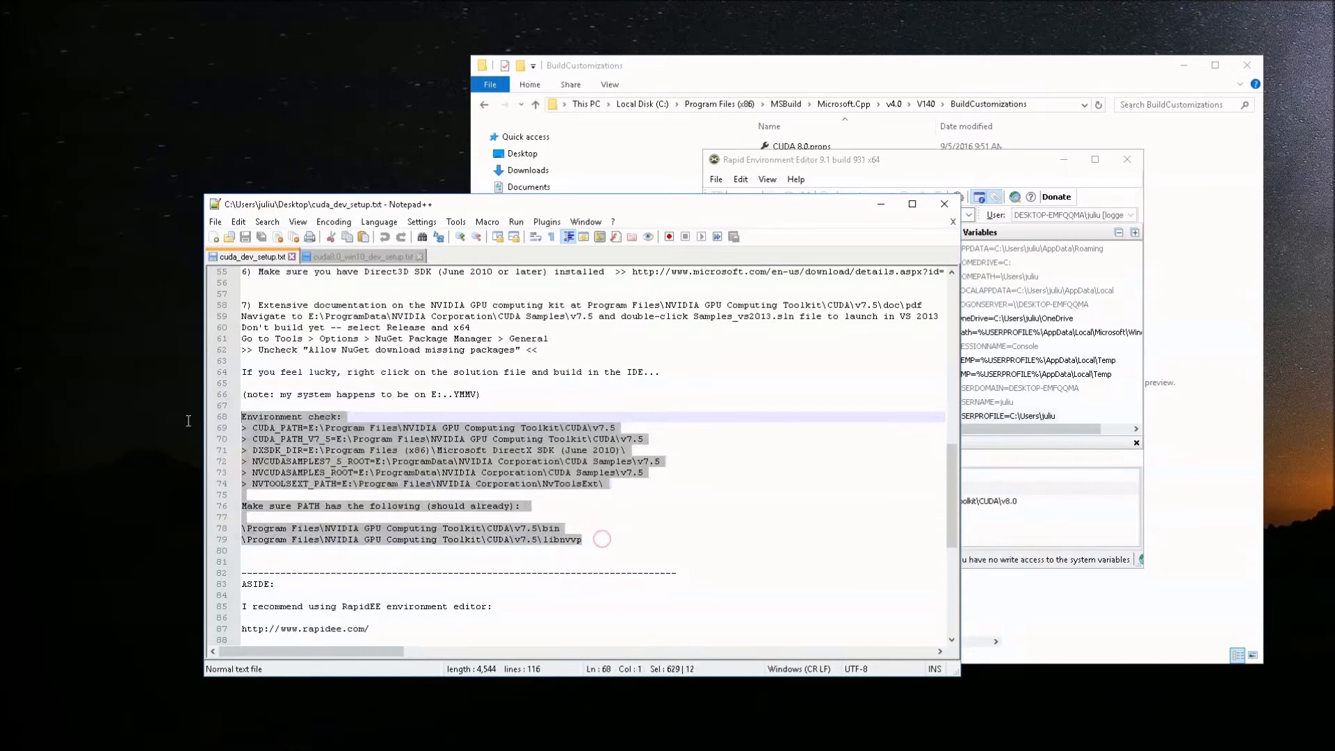
pyautogui.click(782, 418)
pyautogui.click(626, 540)
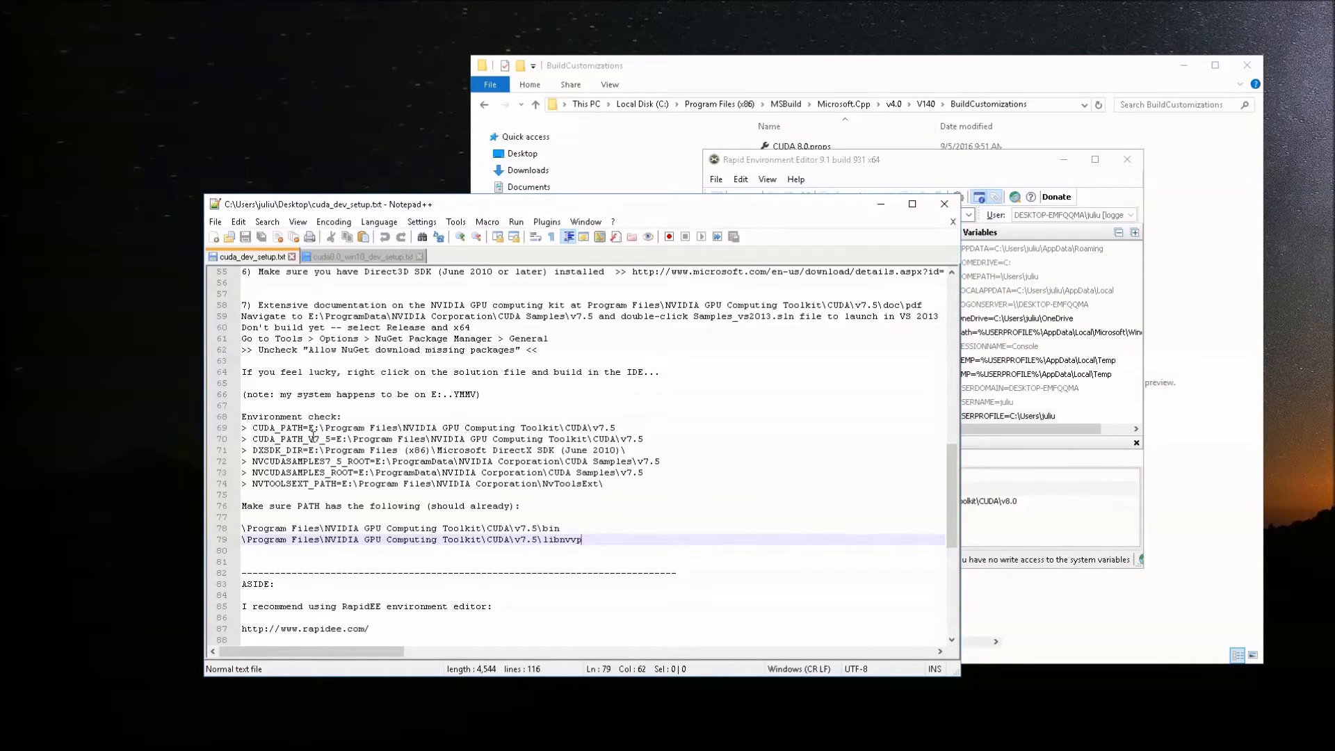
# Step: Go back to Rapid Environment Editor, maximize it and restart it as administrator
pyautogui.click(989, 177)
pyautogui.click(1097, 161)
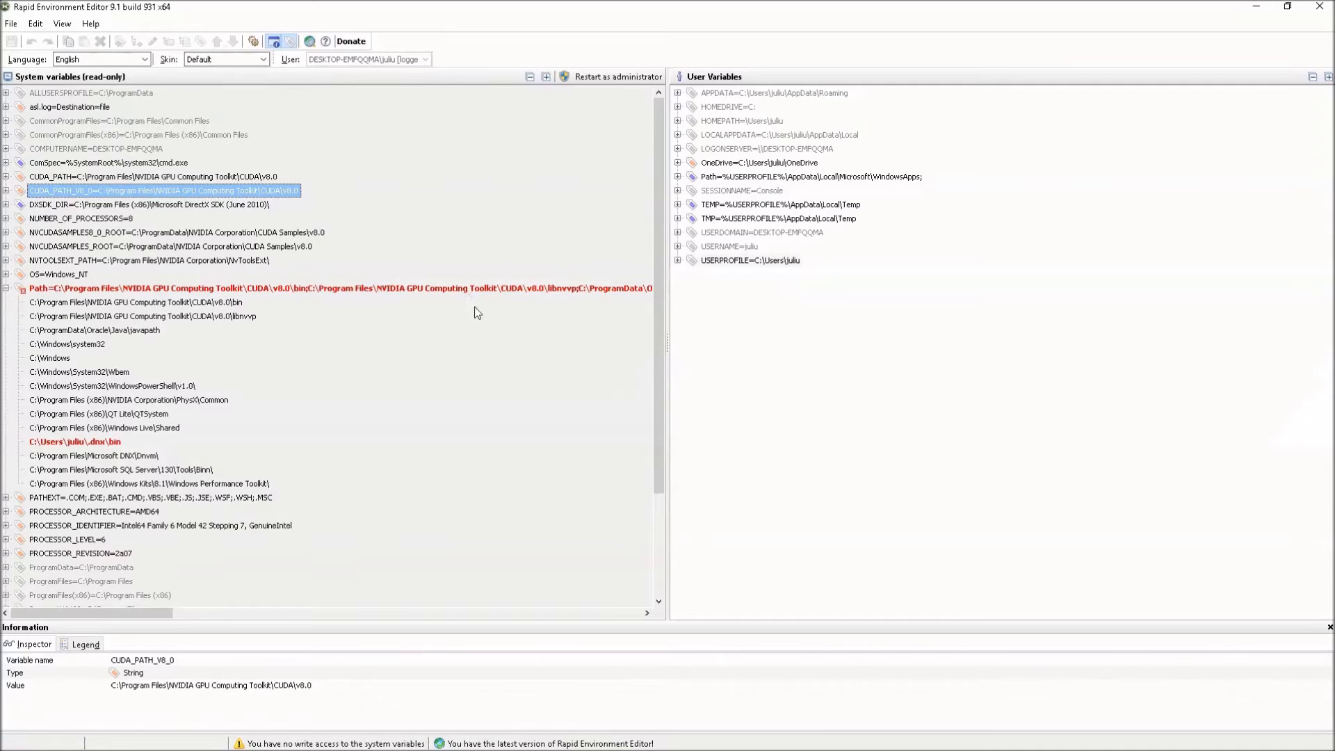
pyautogui.moveTo(662, 338); pyautogui.dragTo(658, 235)
pyautogui.click(11, 25)
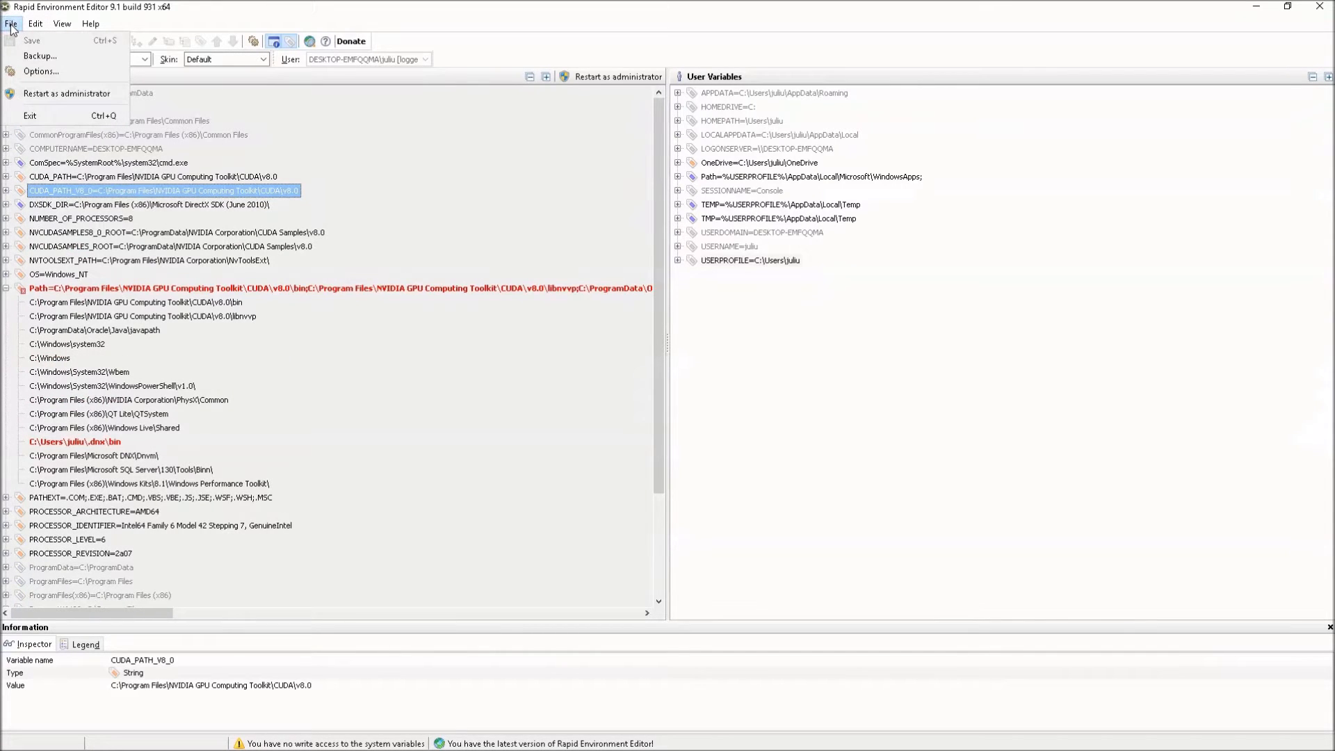
pyautogui.click(48, 98)
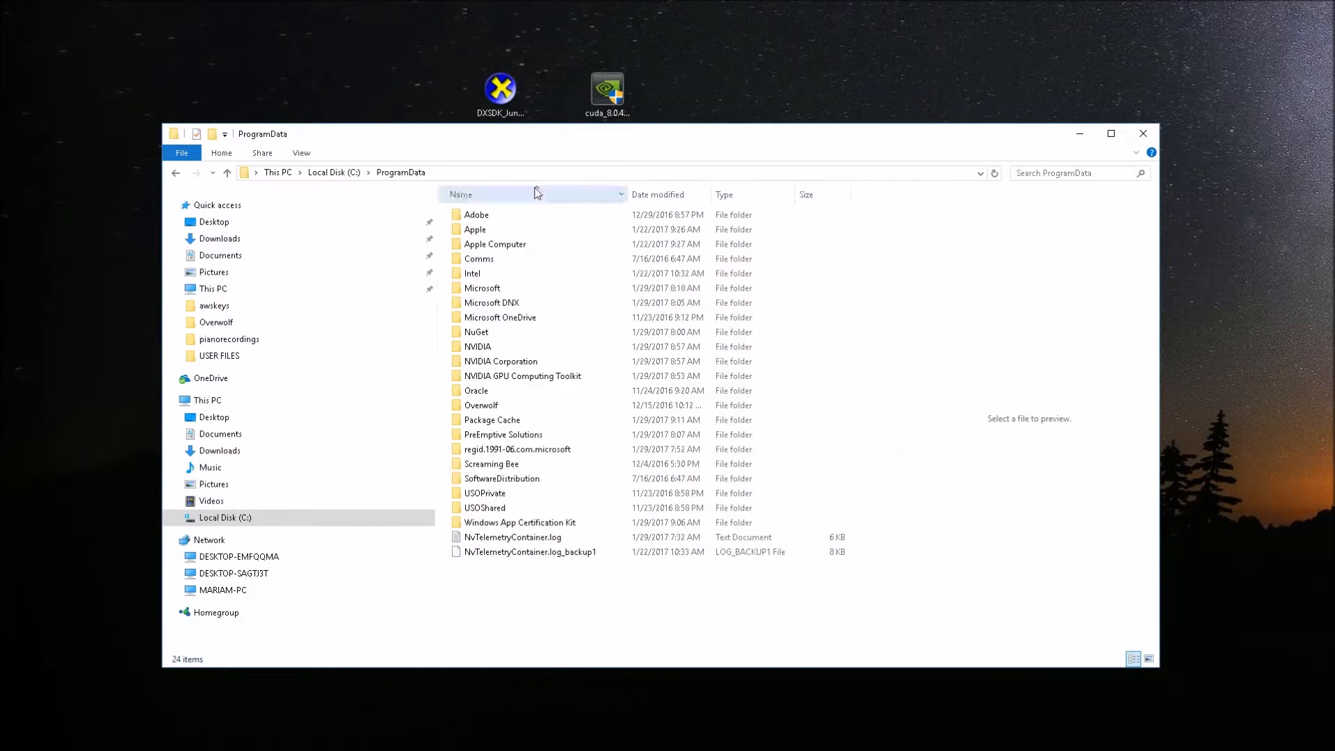
pyautogui.click(517, 377)
pyautogui.doubleClick(516, 376)
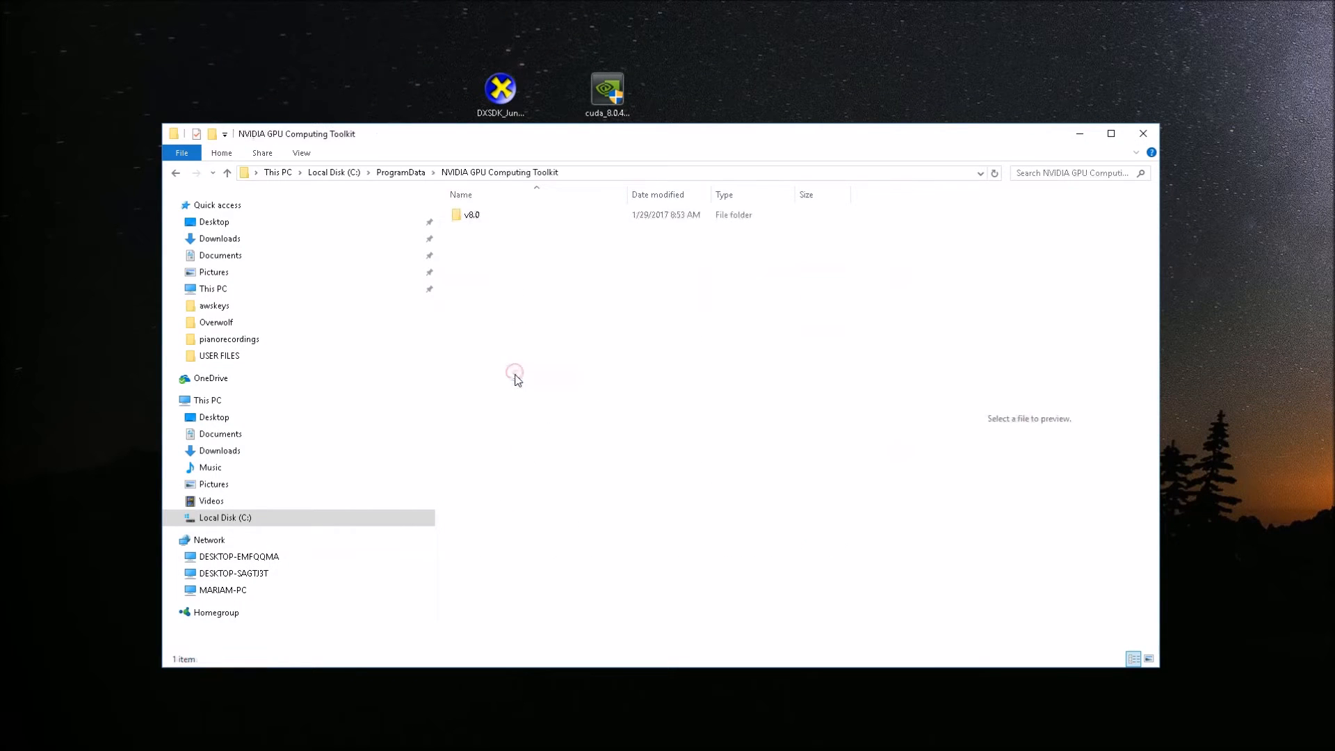
pyautogui.doubleClick(452, 215)
pyautogui.click(520, 173)
pyautogui.click(412, 173)
# Step: Browse to C:\ProgramData\NVIDIA Corporation\CUDA Samples\v8.0 and open Samples_vs2015.sln in Visual Studio
pyautogui.click(514, 362)
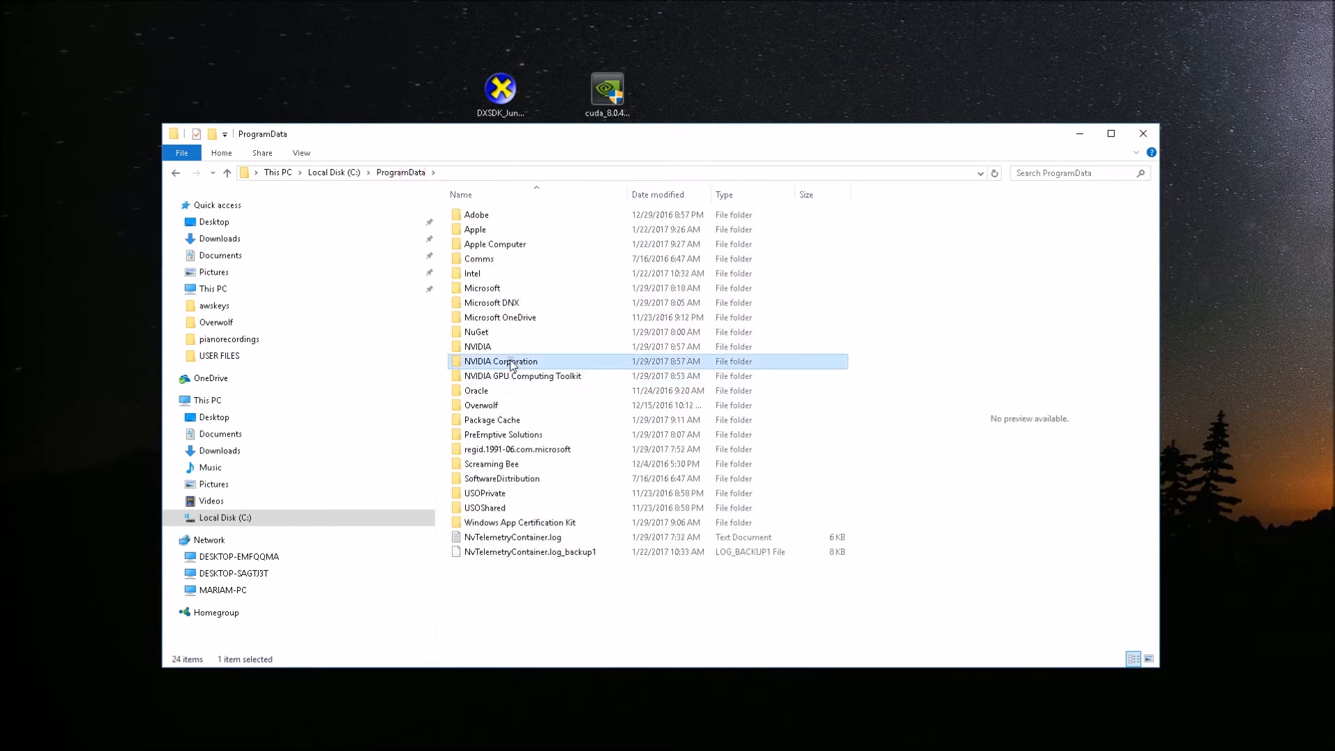
pyautogui.doubleClick(513, 363)
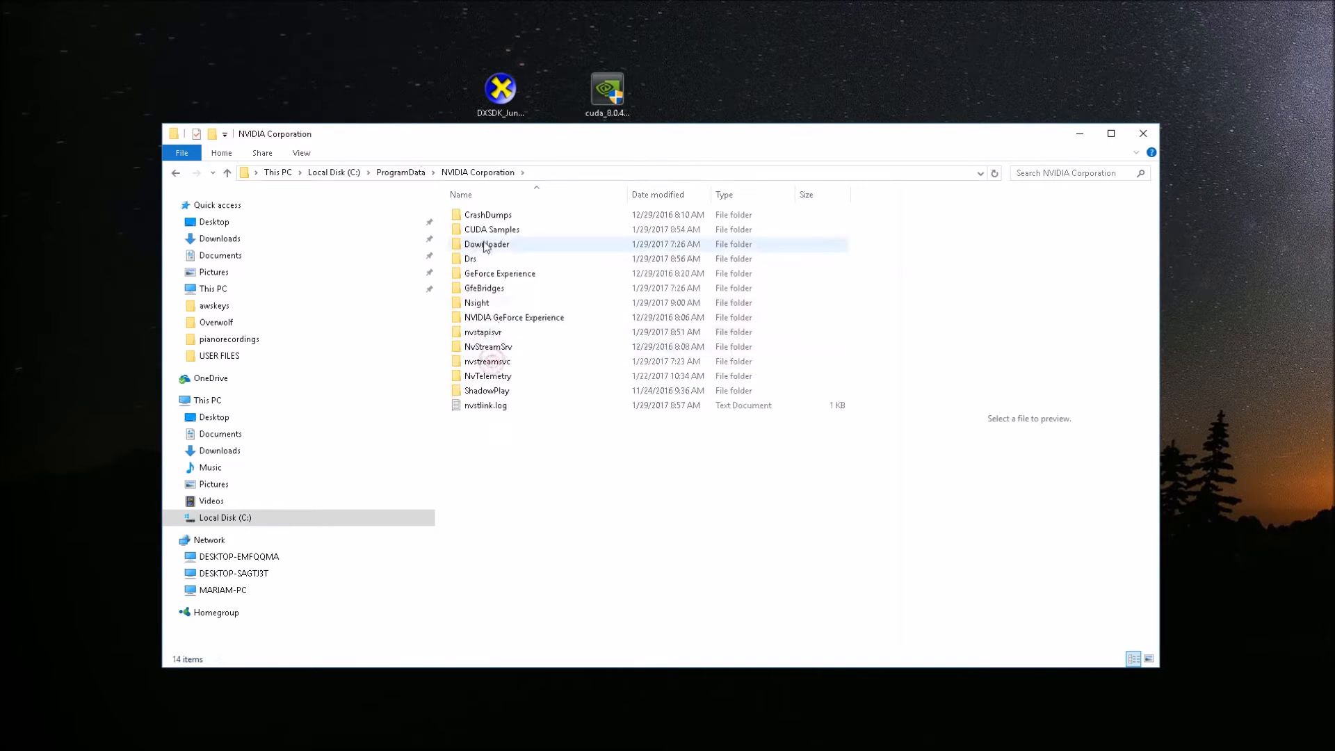
pyautogui.doubleClick(494, 230)
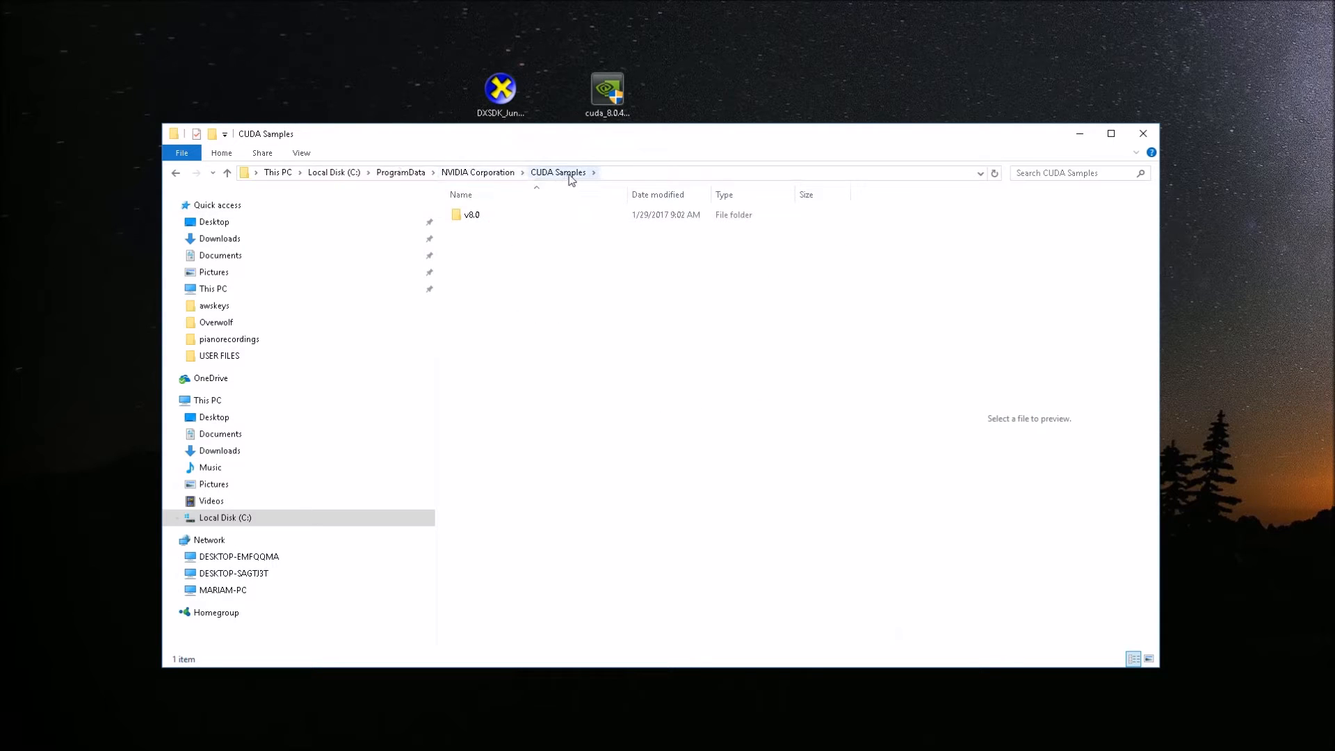
pyautogui.doubleClick(507, 216)
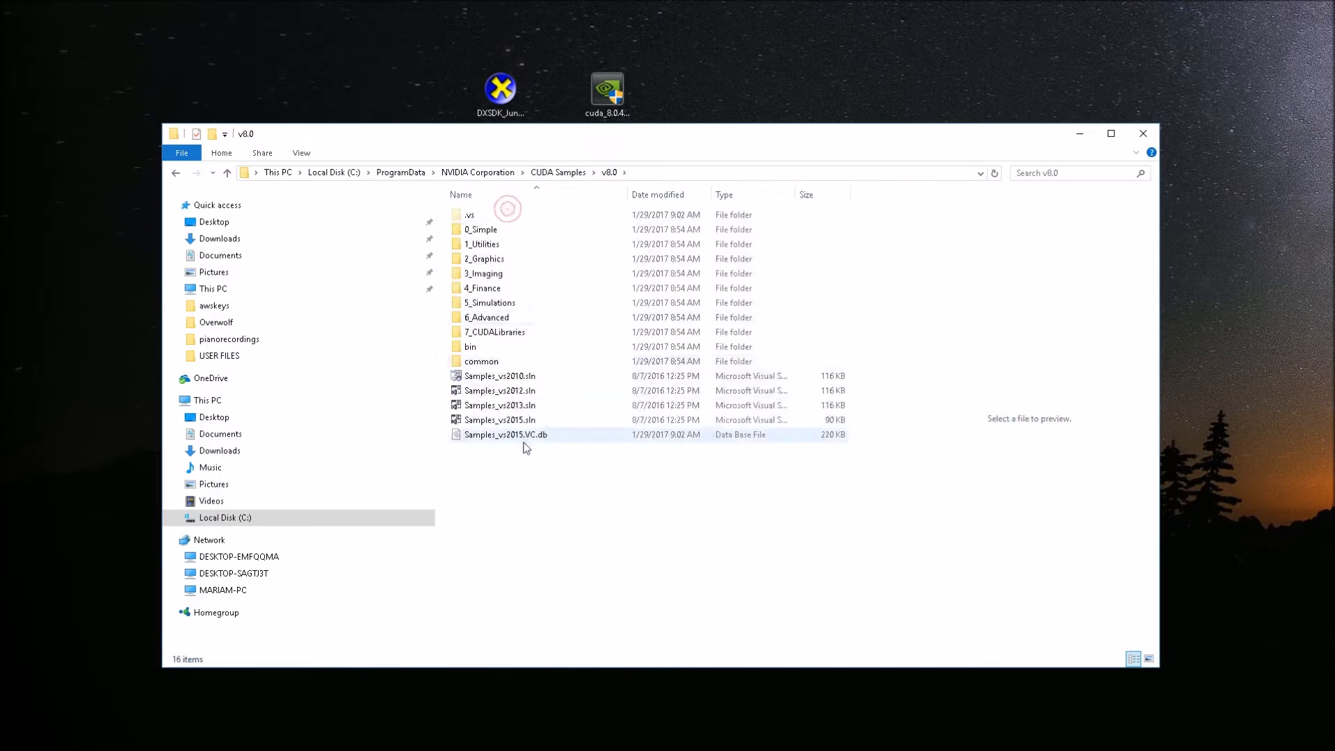
pyautogui.doubleClick(532, 421)
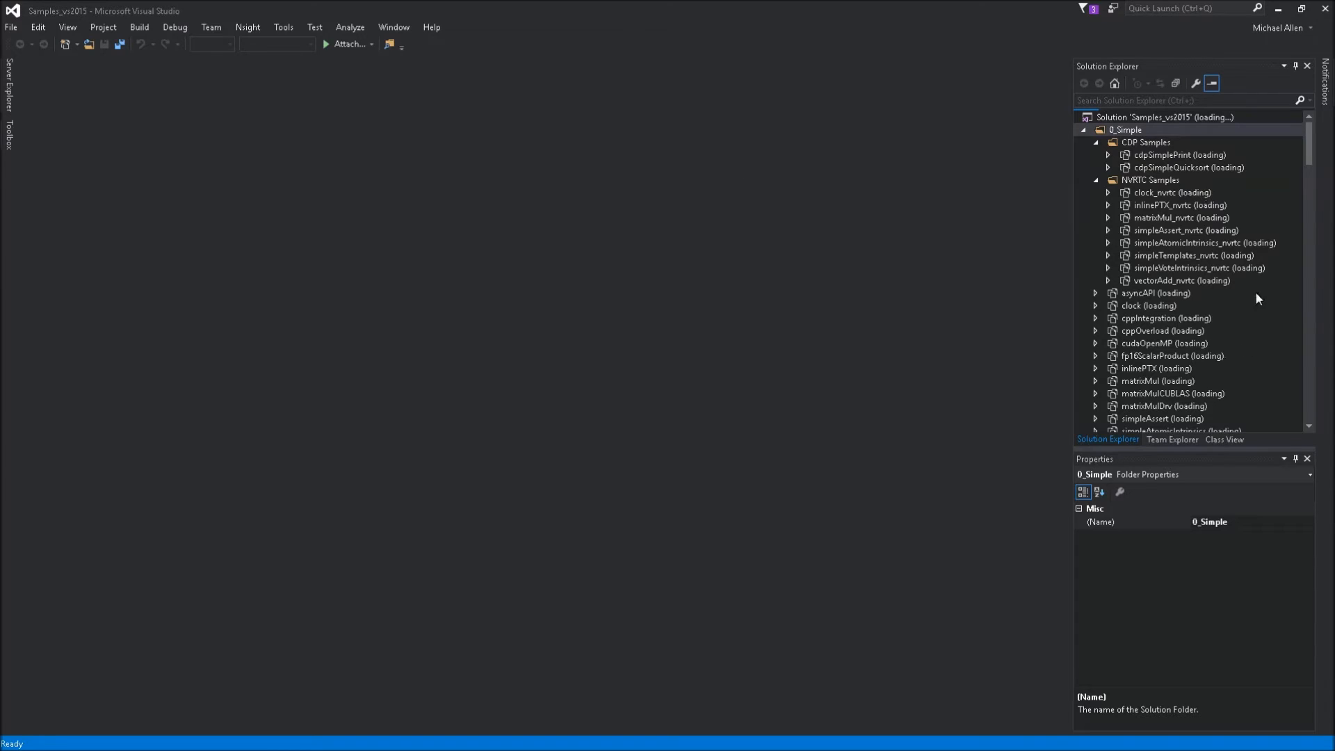
pyautogui.moveTo(1310, 147)
pyautogui.mouseDown()
pyautogui.moveTo(1324, 412)
pyautogui.moveTo(1308, 132)
pyautogui.moveTo(1330, 411)
pyautogui.moveTo(1309, 379)
pyautogui.moveTo(1306, 150)
pyautogui.mouseUp()
pyautogui.click(1139, 118)
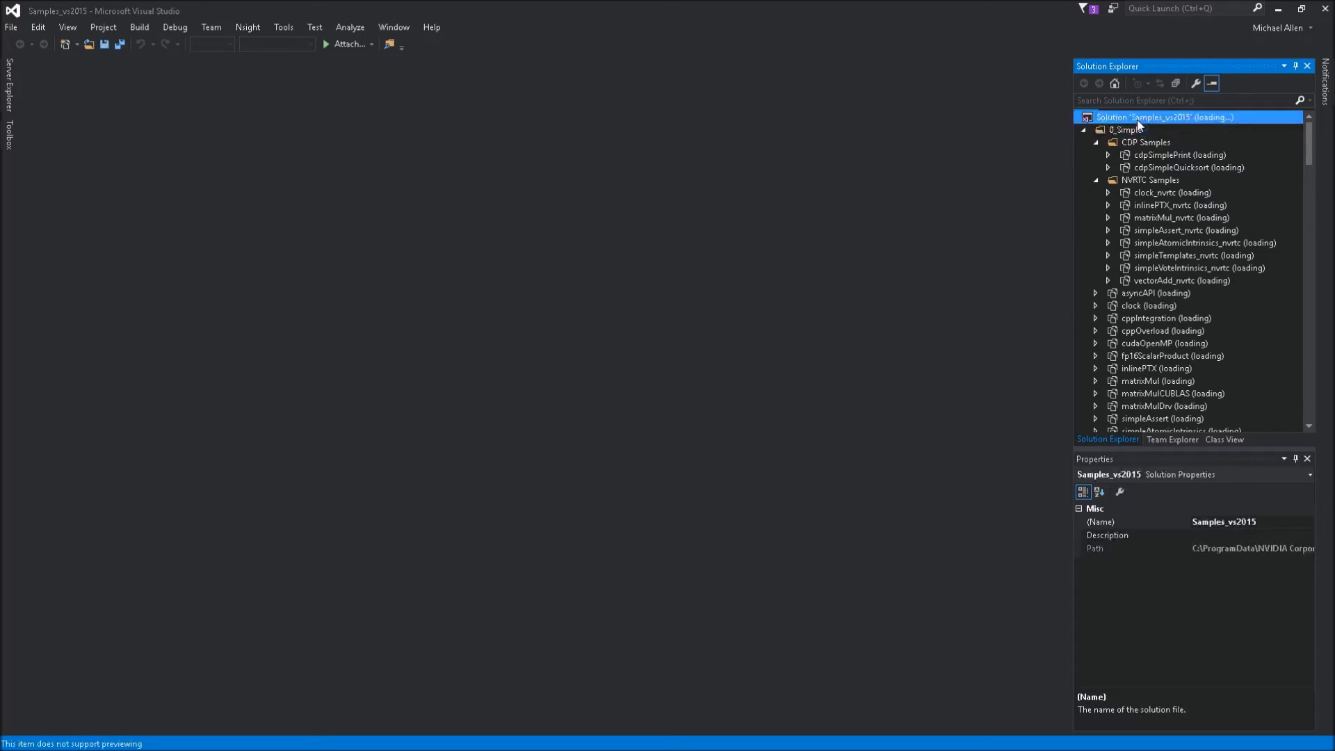
pyautogui.rightClick(1171, 123)
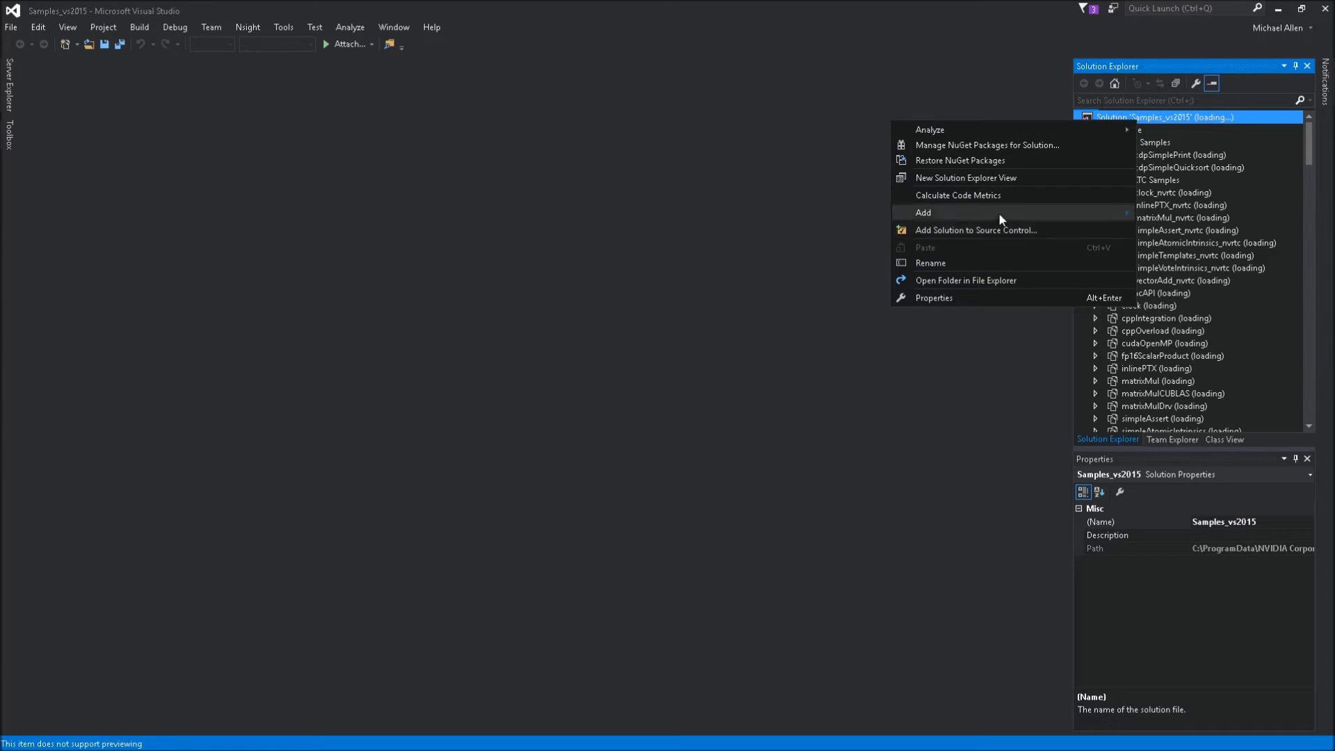
pyautogui.moveTo(997, 214)
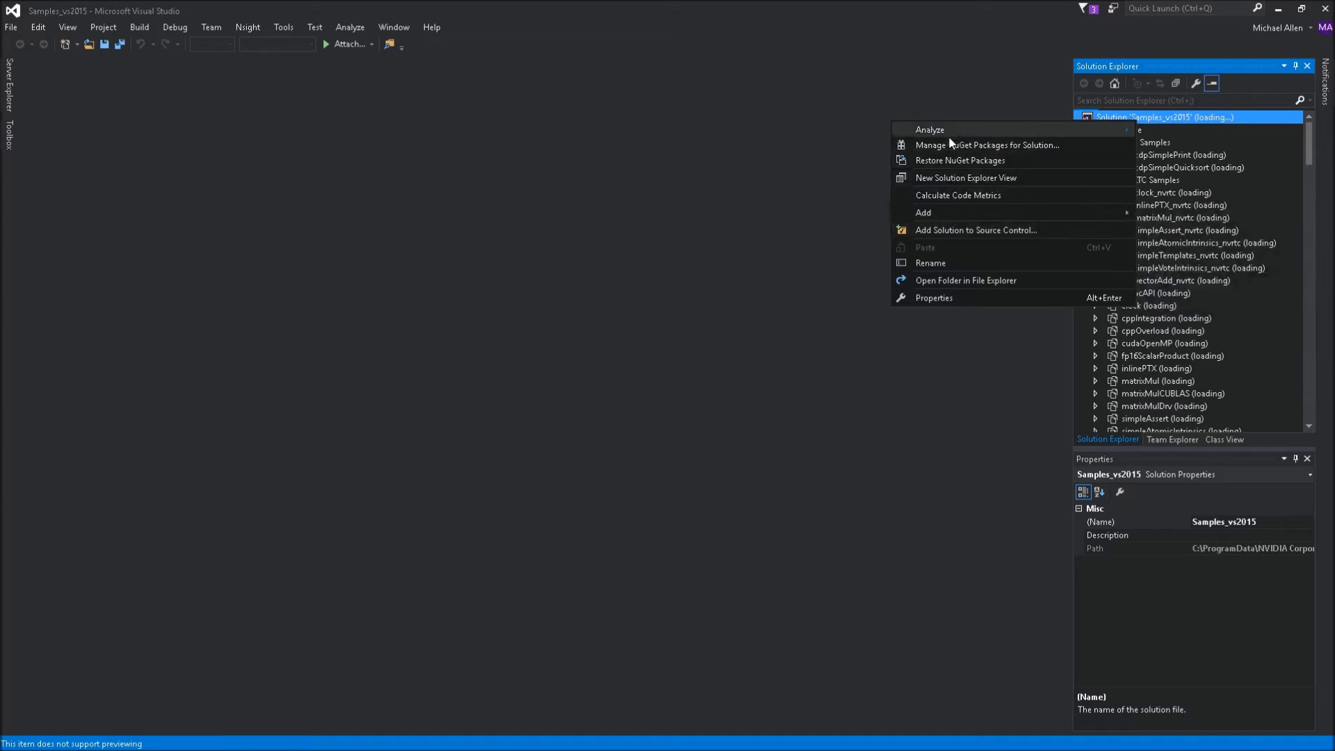
pyautogui.moveTo(957, 132)
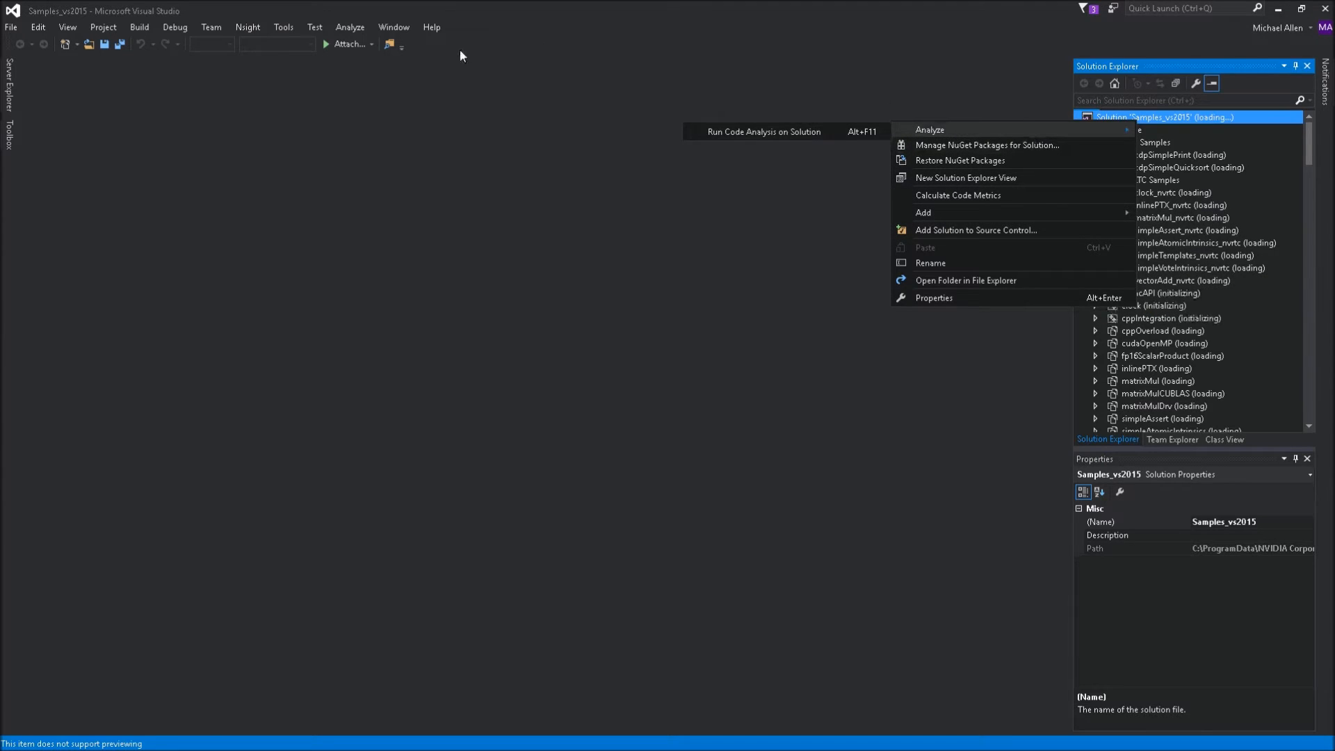
pyautogui.click(530, 150)
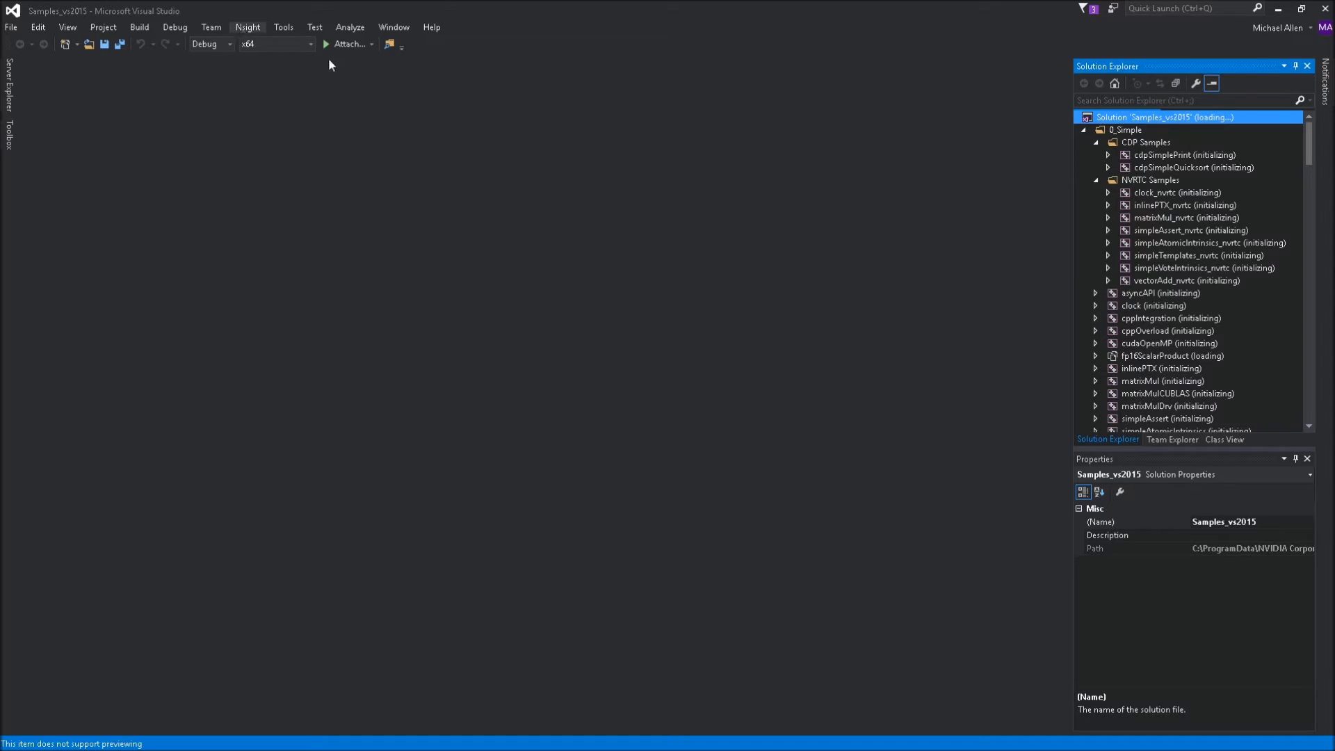
pyautogui.click(240, 26)
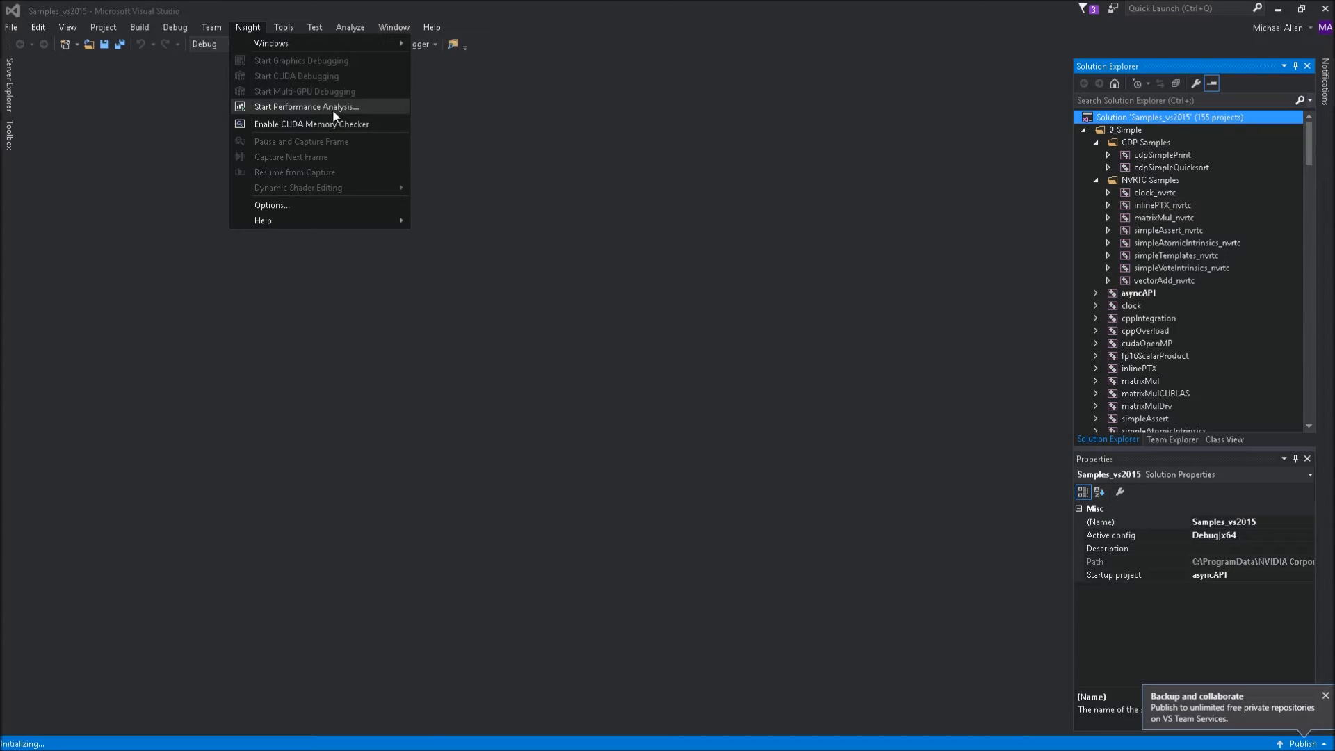
pyautogui.click(158, 4)
pyautogui.click(169, 28)
pyautogui.click(405, 78)
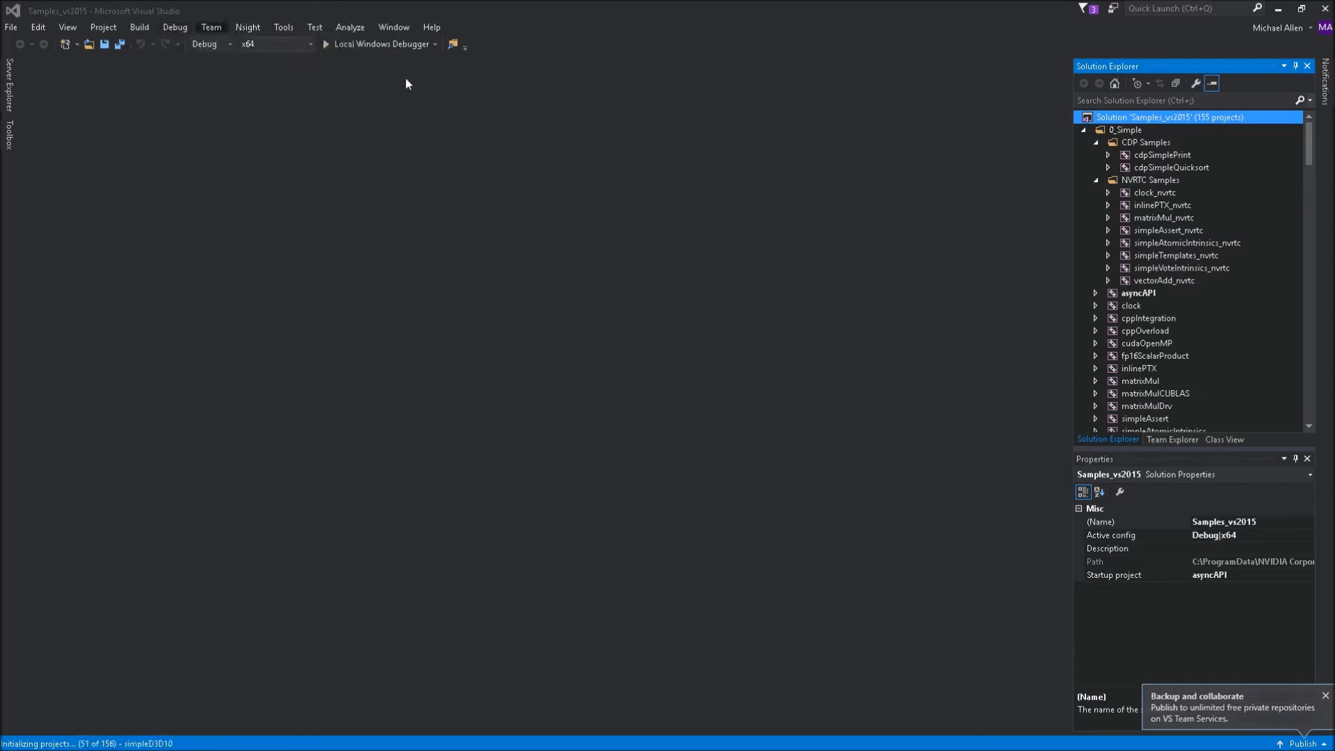
# Step: Set the solution configuration to Release for the x64 platform
pyautogui.click(228, 44)
pyautogui.click(377, 84)
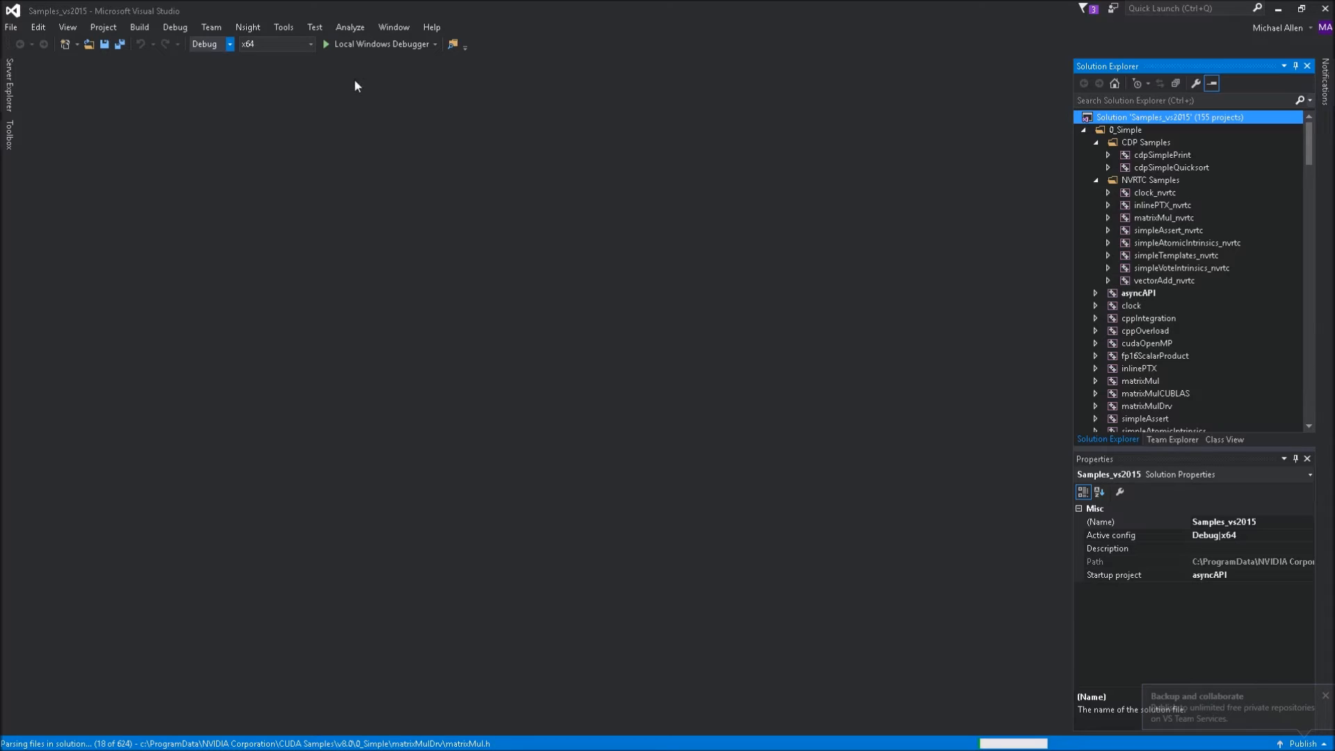
pyautogui.press('Down')
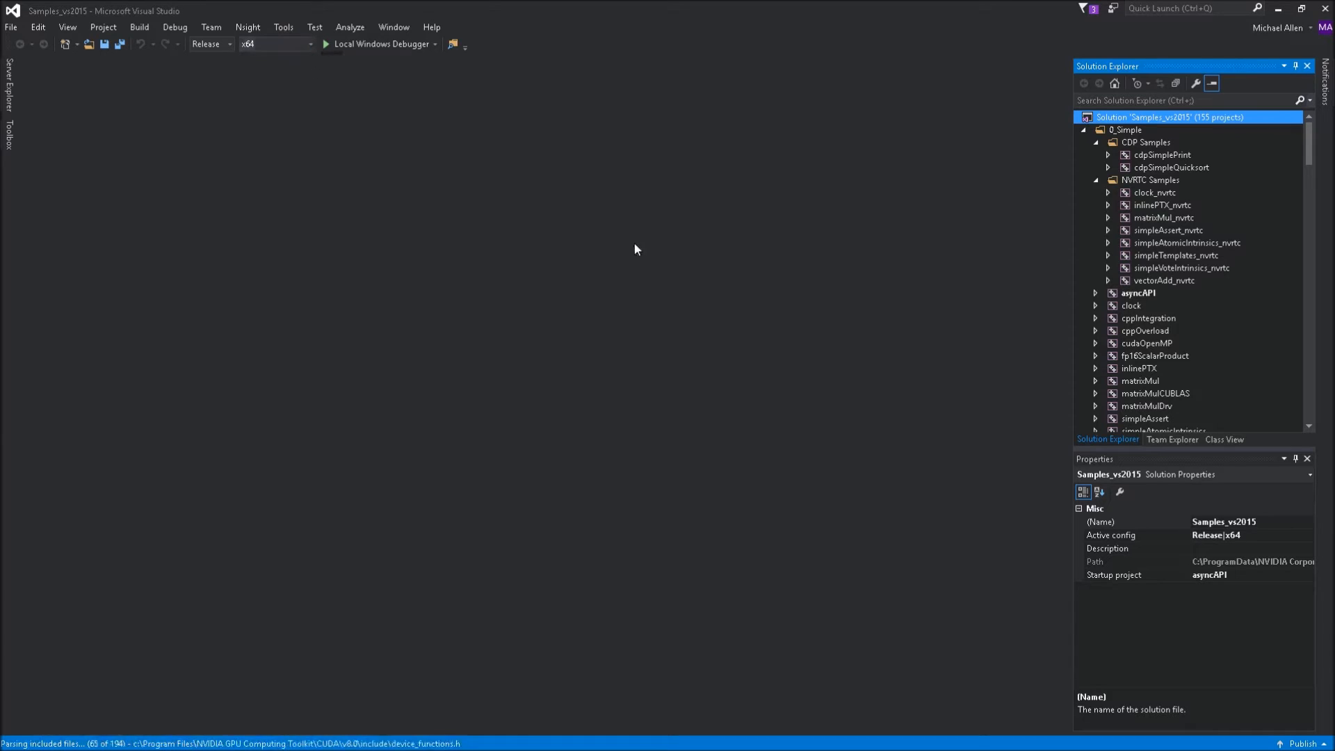
# Step: Build the whole Samples_vs2015 solution and enlarge the Output pane to follow the build
pyautogui.rightClick(1184, 123)
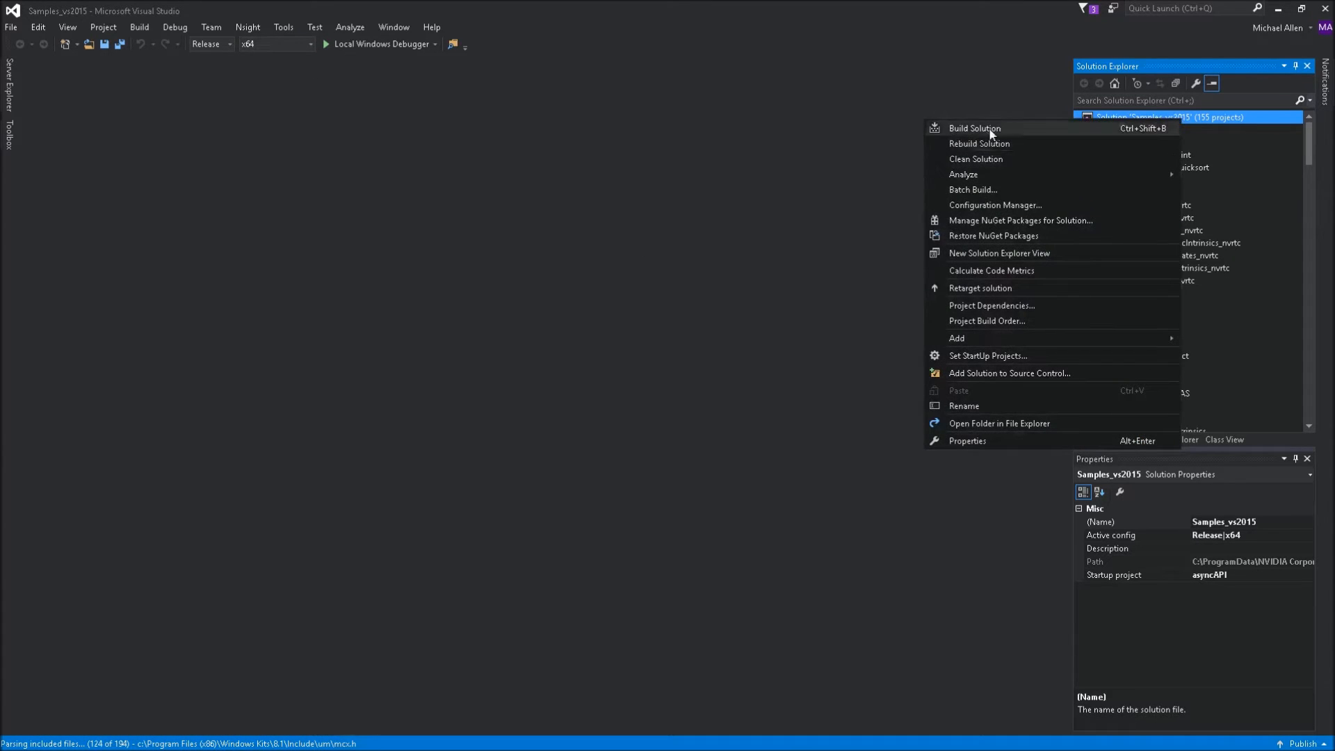
pyautogui.click(967, 129)
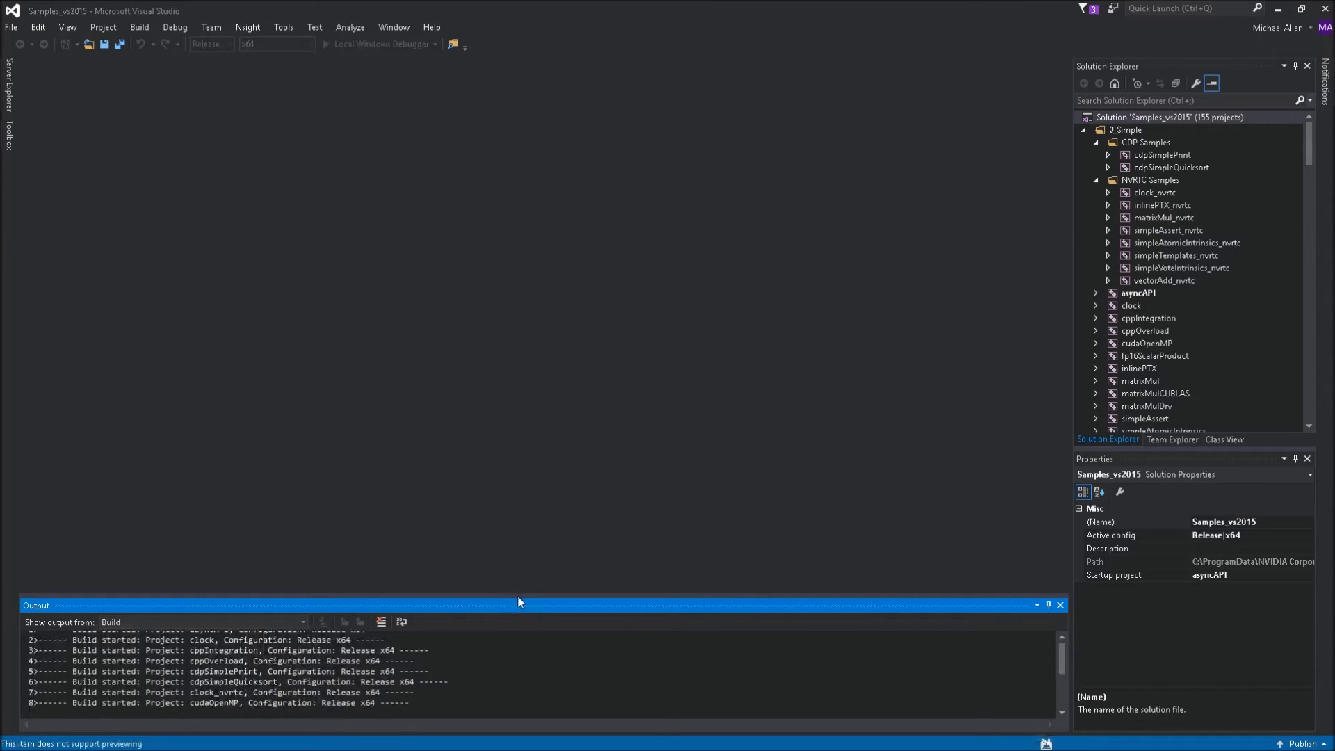
pyautogui.moveTo(520, 594); pyautogui.dragTo(557, 366)
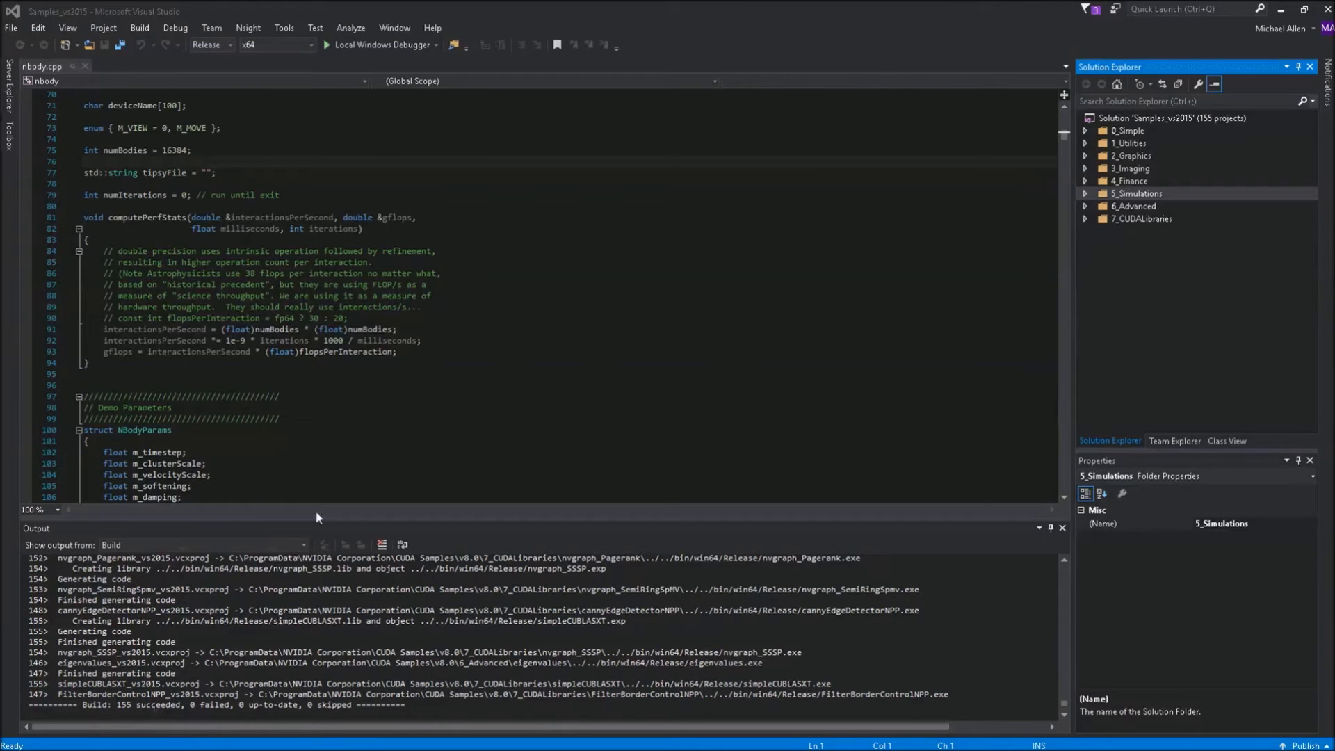
# Step: Look briefly into the 5_Simulations folder, collapse it, and highlight the summary line at the end of the build output
pyautogui.click(1086, 193)
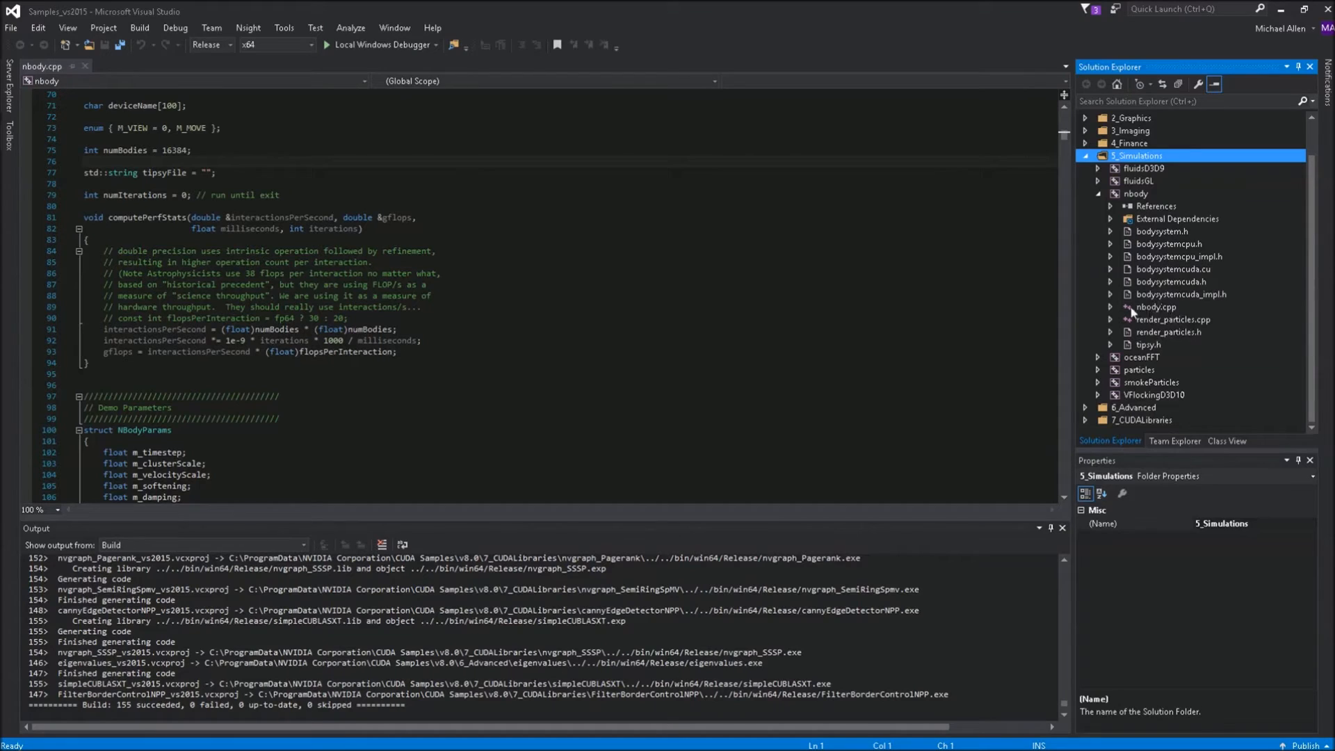
pyautogui.click(1084, 157)
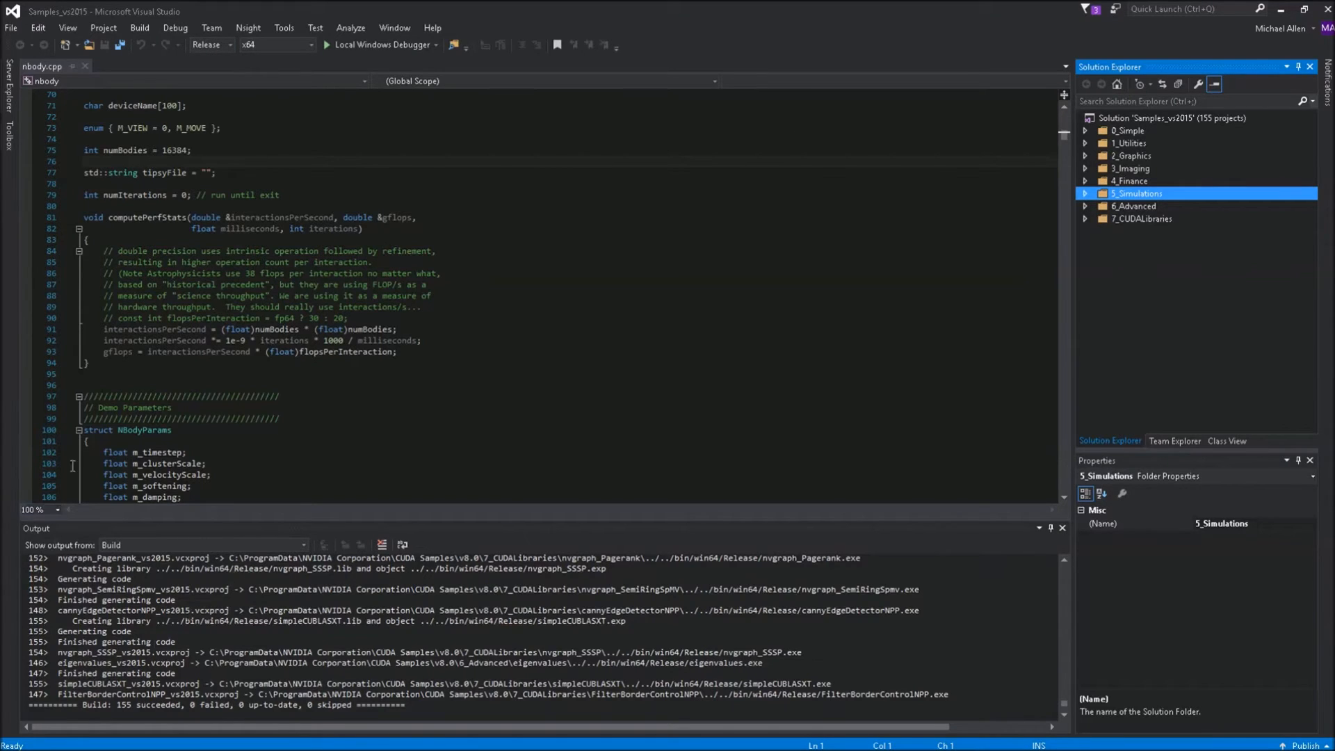
pyautogui.moveTo(30, 705); pyautogui.dragTo(455, 705)
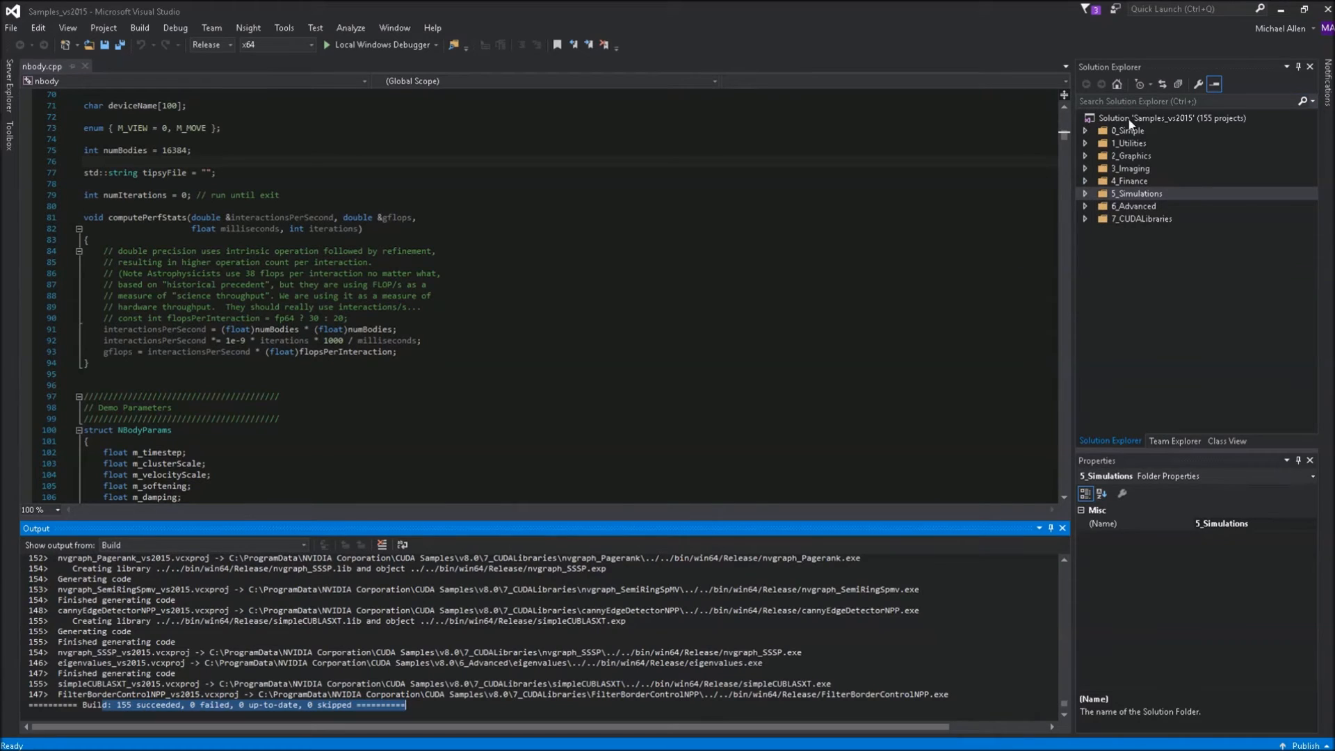
# Step: Expand the 5_Simulations folder and examine the include section near the beginning of nbody.cpp
pyautogui.click(1086, 193)
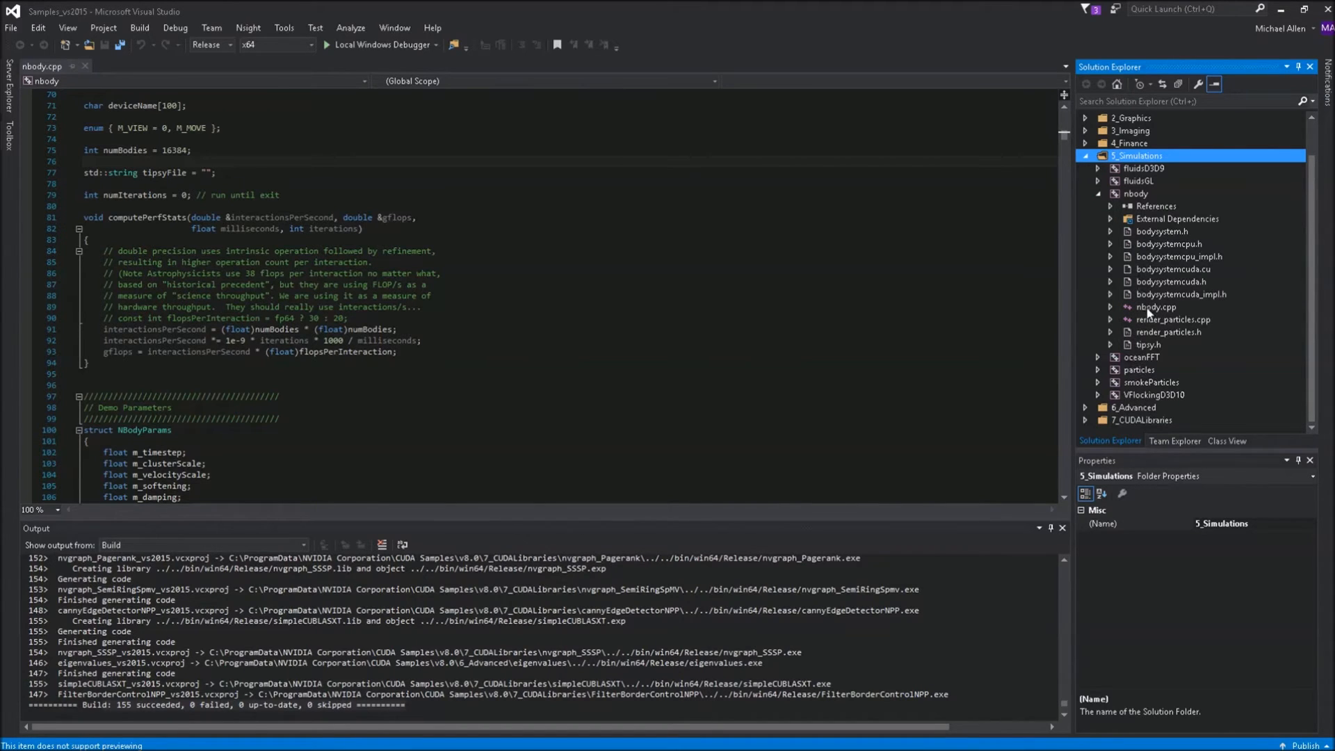
pyautogui.click(493, 329)
pyautogui.scroll(6, 493, 329)
pyautogui.scroll(12, 493, 329)
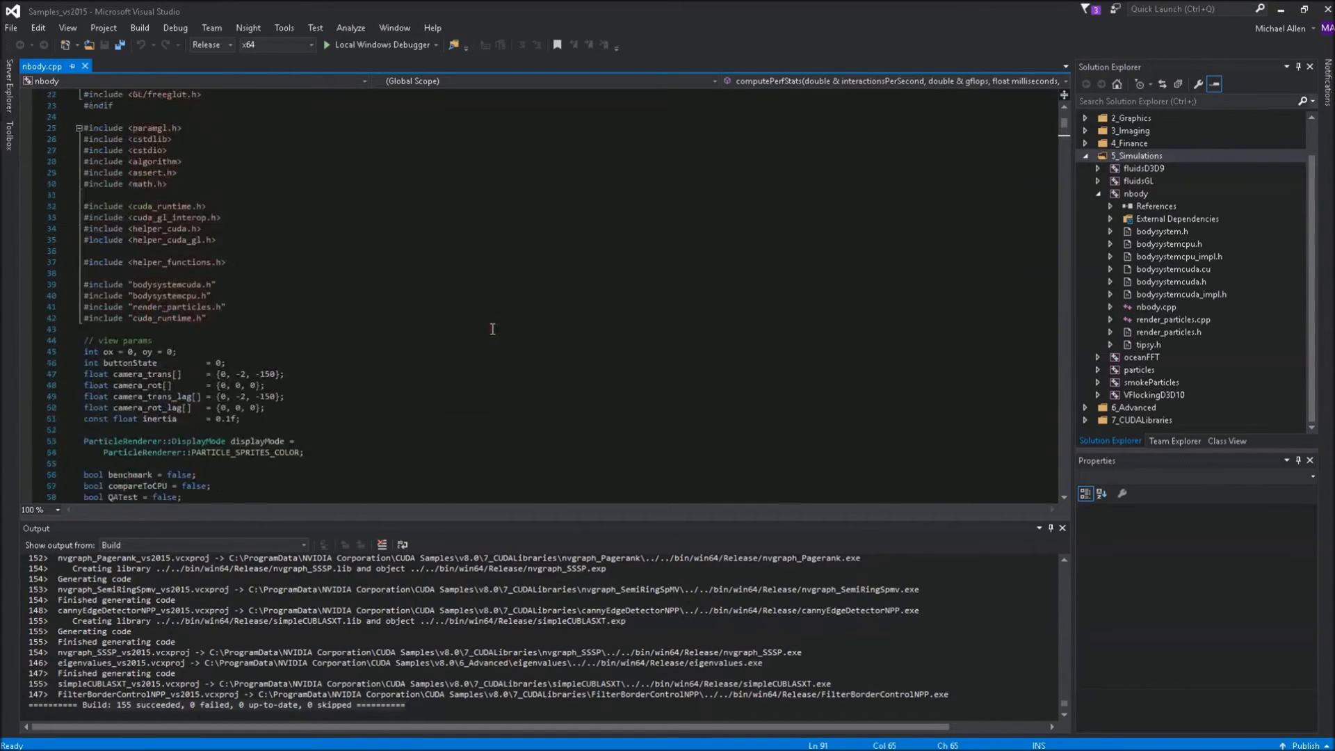
# Step: Examine the numBodies declaration in nbody.cpp and compare its value with the powers of two listed in the Python prompt
pyautogui.scroll(-10, 495, 331)
pyautogui.scroll(-7, 498, 334)
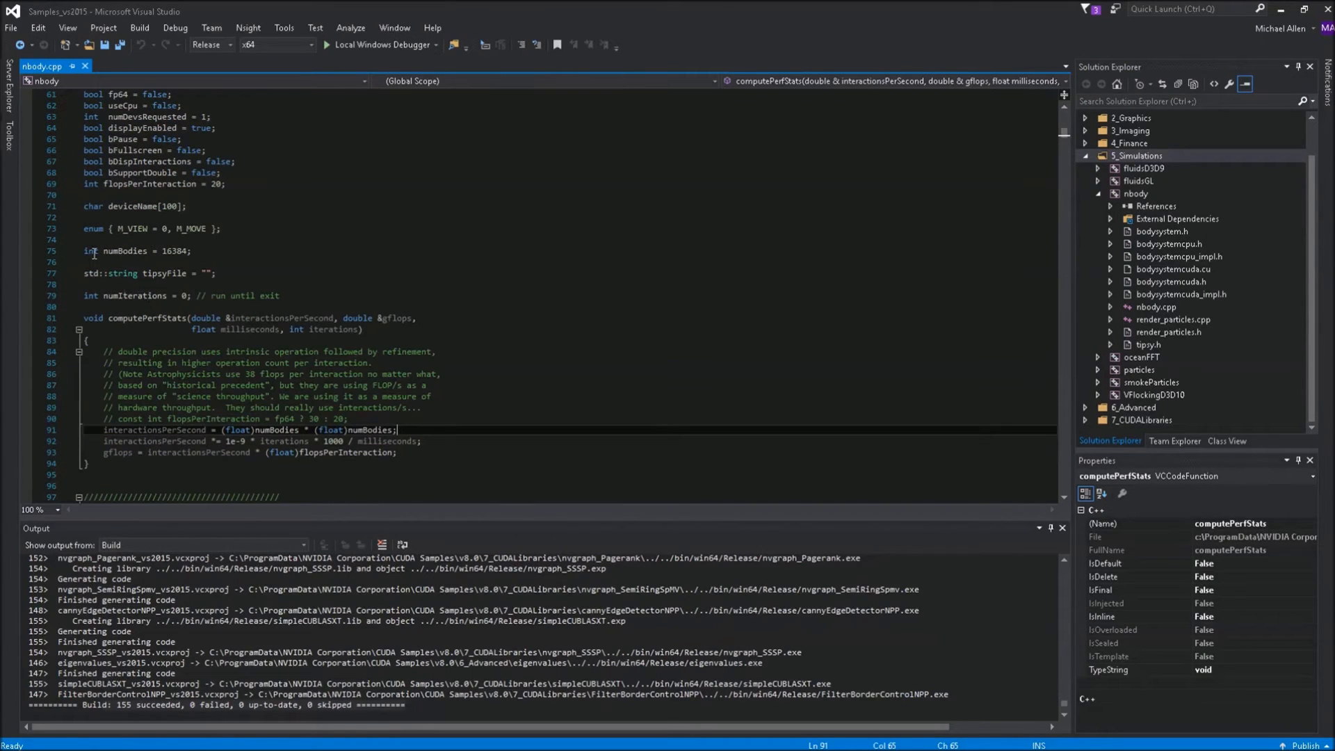
pyautogui.doubleClick(171, 252)
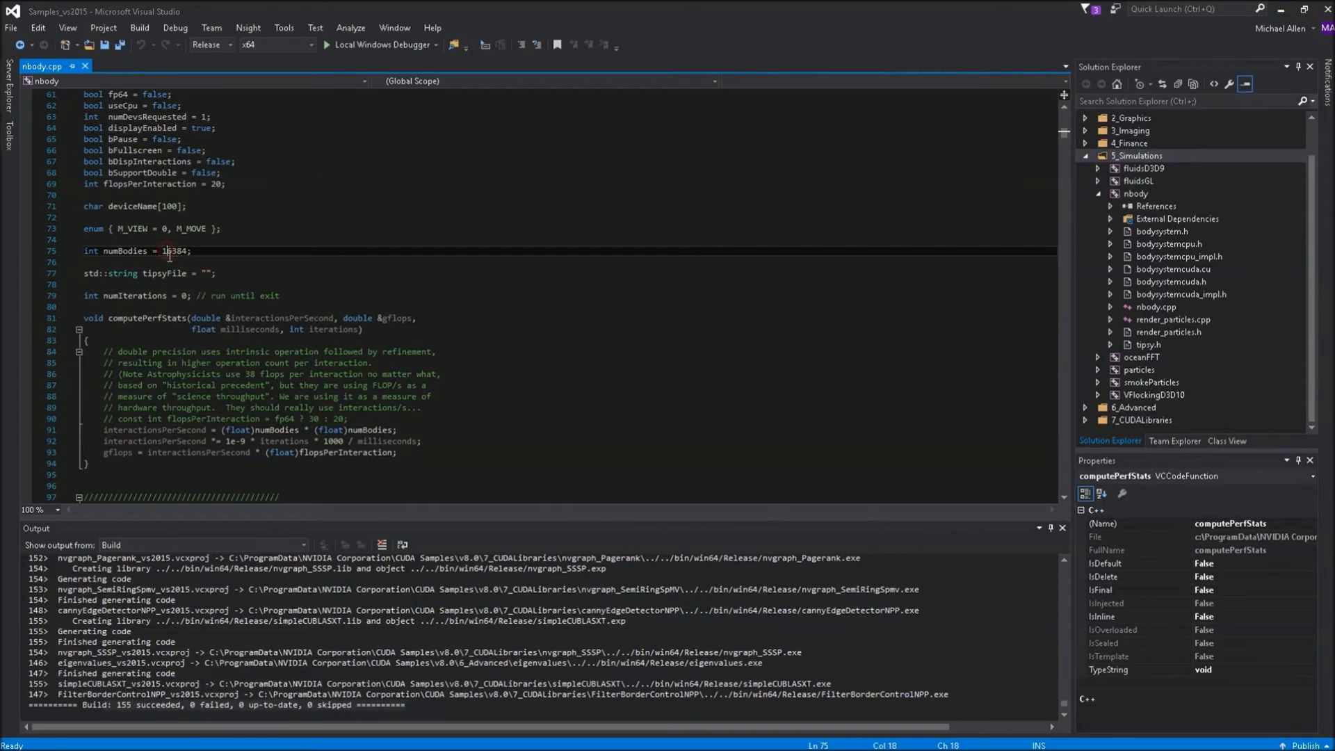
pyautogui.hotkey('alt', 'Tab')
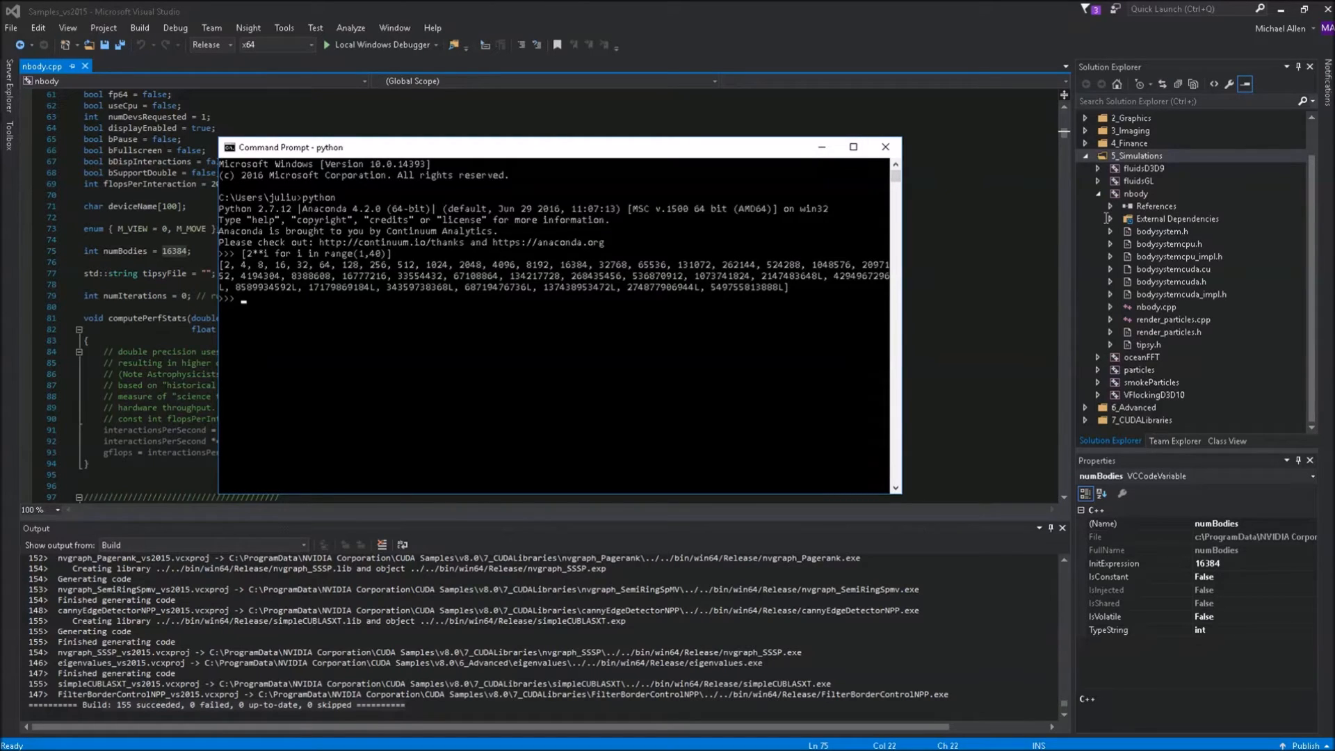
# Step: Look through the nbody project's files in 5_Simulations, previewing bodysystemcuda.h and render_particles.cpp
pyautogui.rightClick(1130, 156)
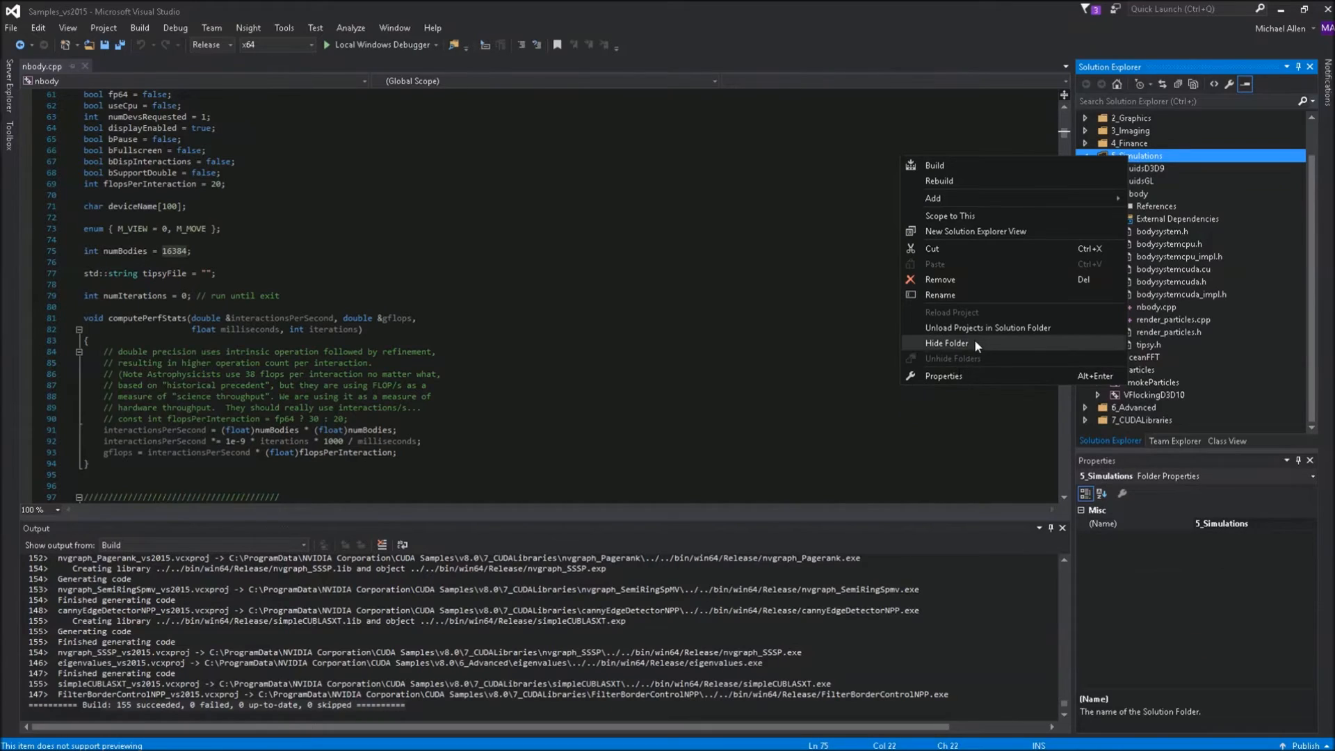
pyautogui.rightClick(1148, 159)
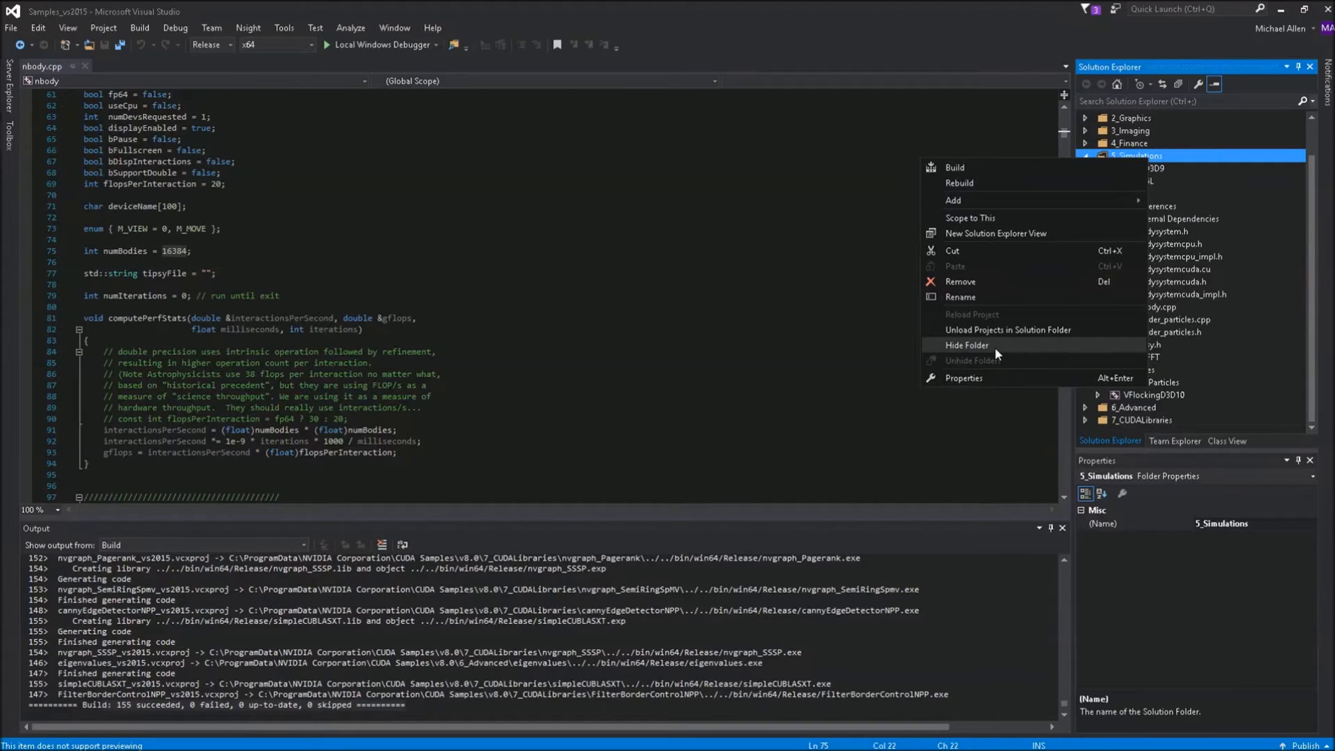
pyautogui.click(1223, 283)
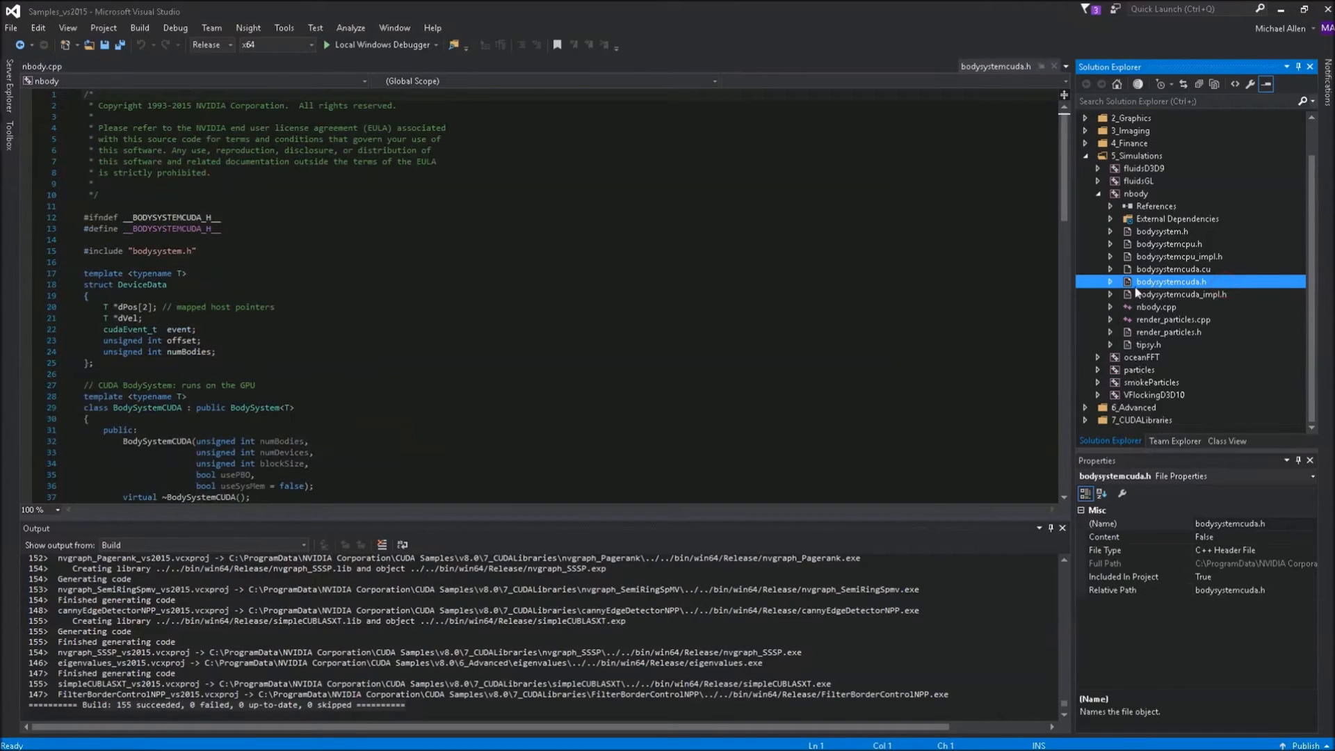
pyautogui.rightClick(1153, 273)
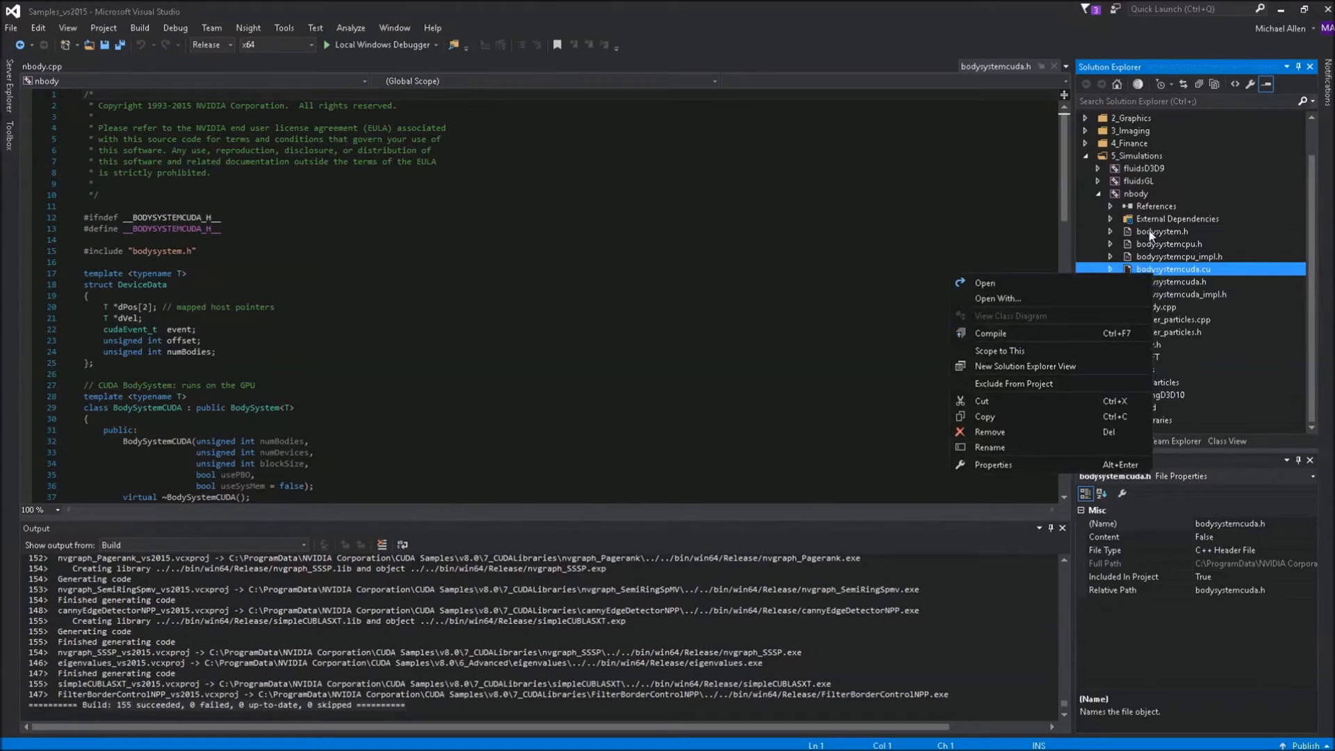
pyautogui.click(1245, 322)
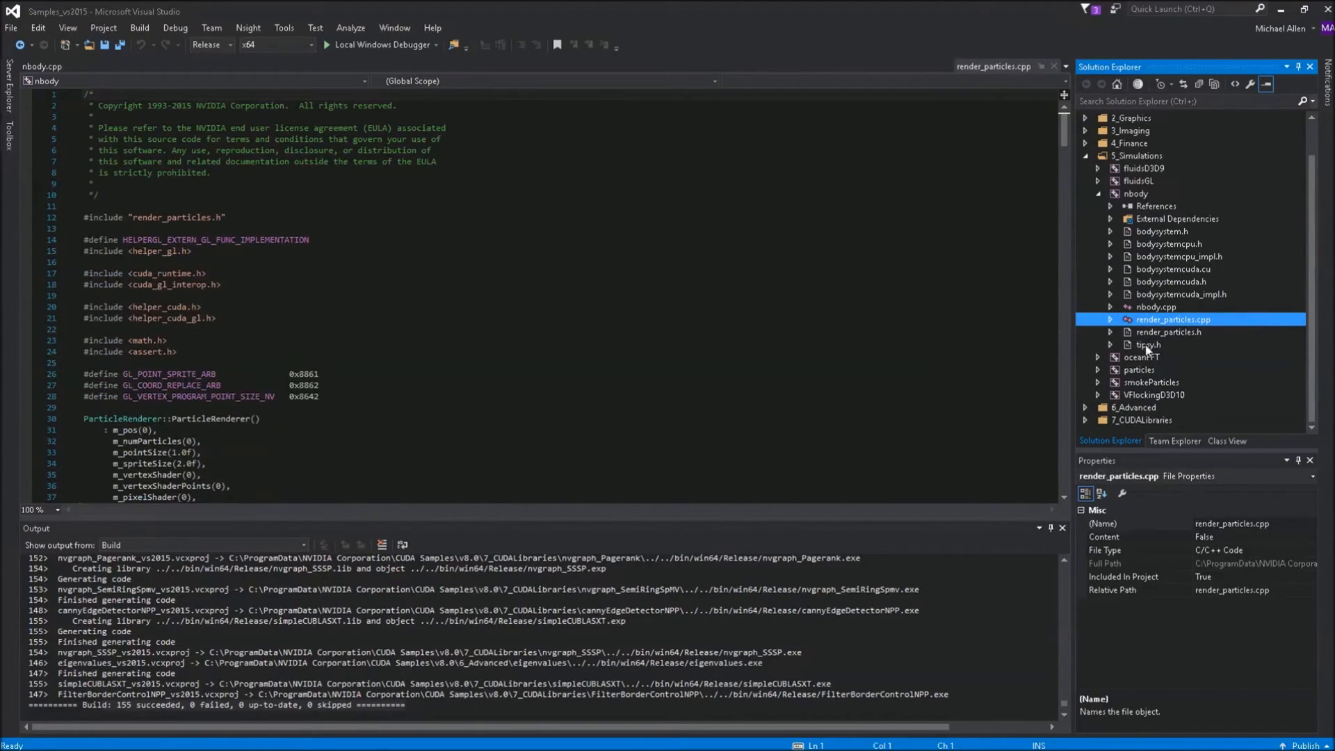
pyautogui.rightClick(1155, 308)
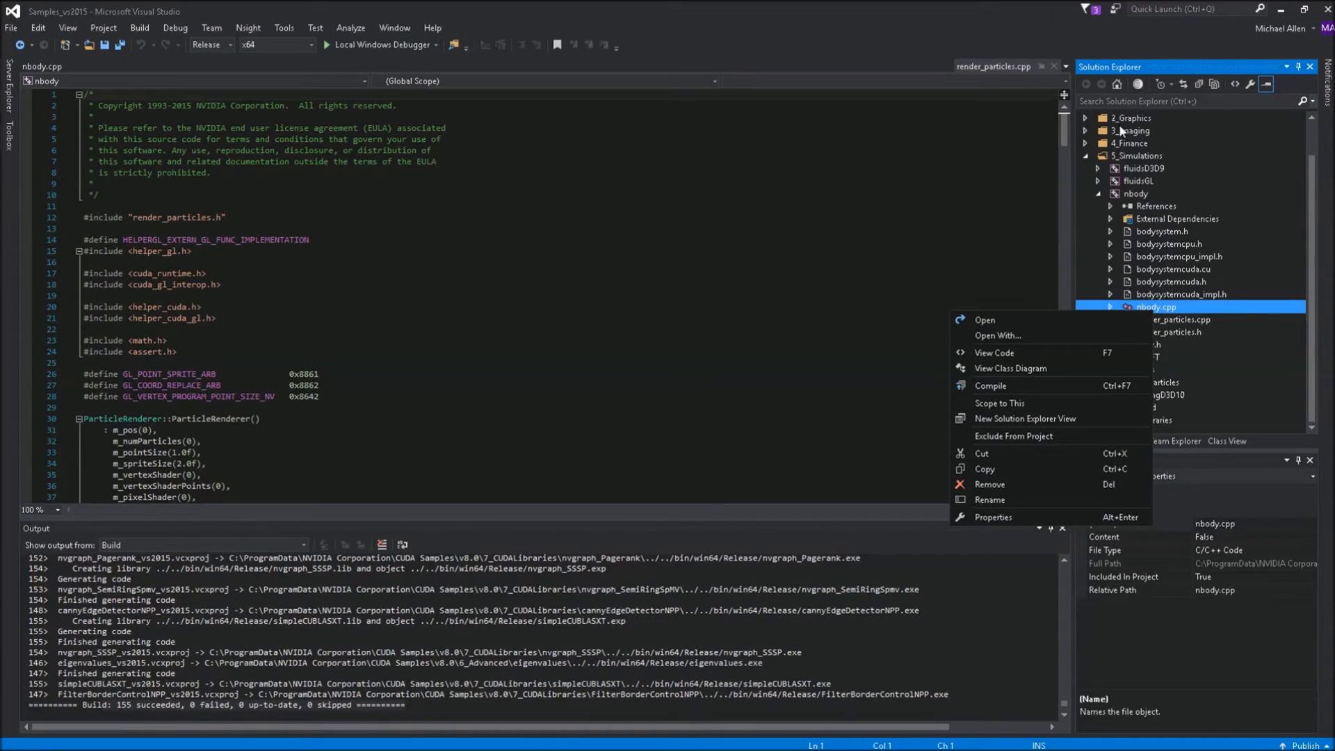
pyautogui.rightClick(1130, 157)
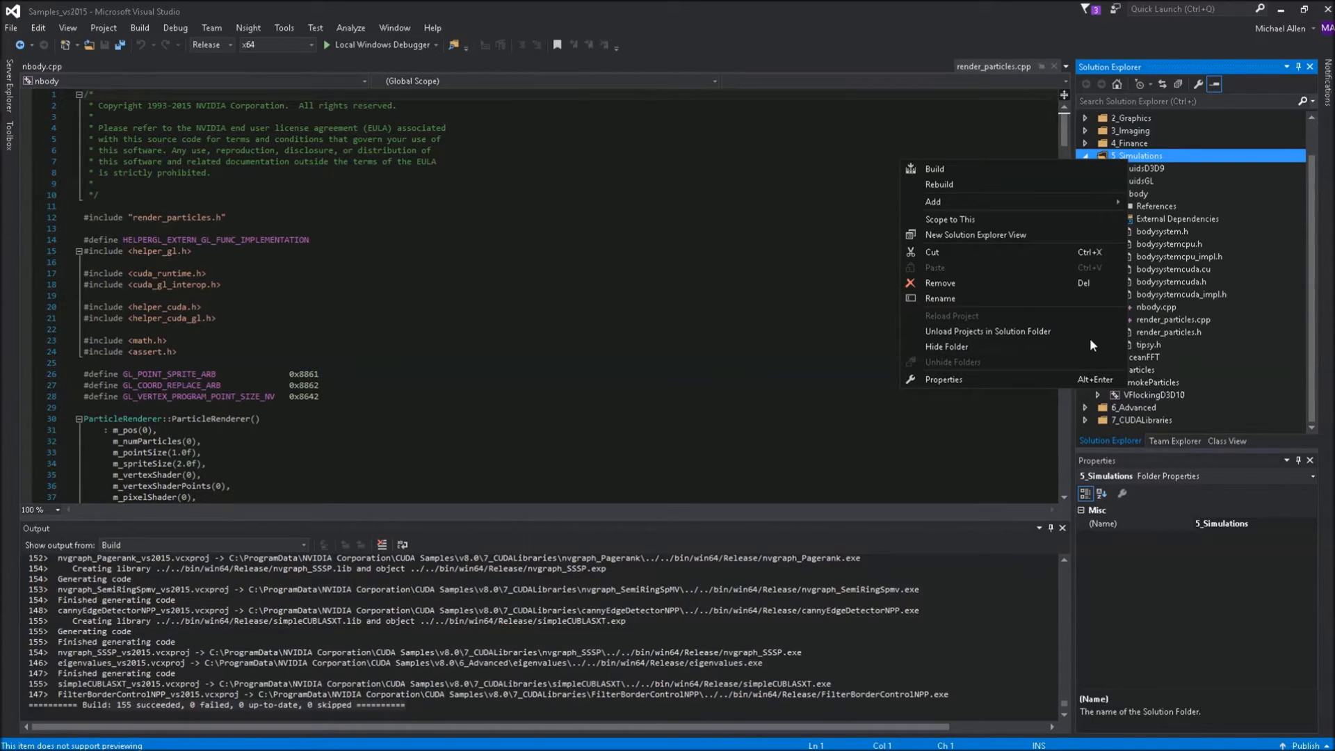
# Step: Switch to File Explorer and open the bin\win64\Release folder inside CUDA Samples\v8.0
pyautogui.hotkey('alt', 'Tab')
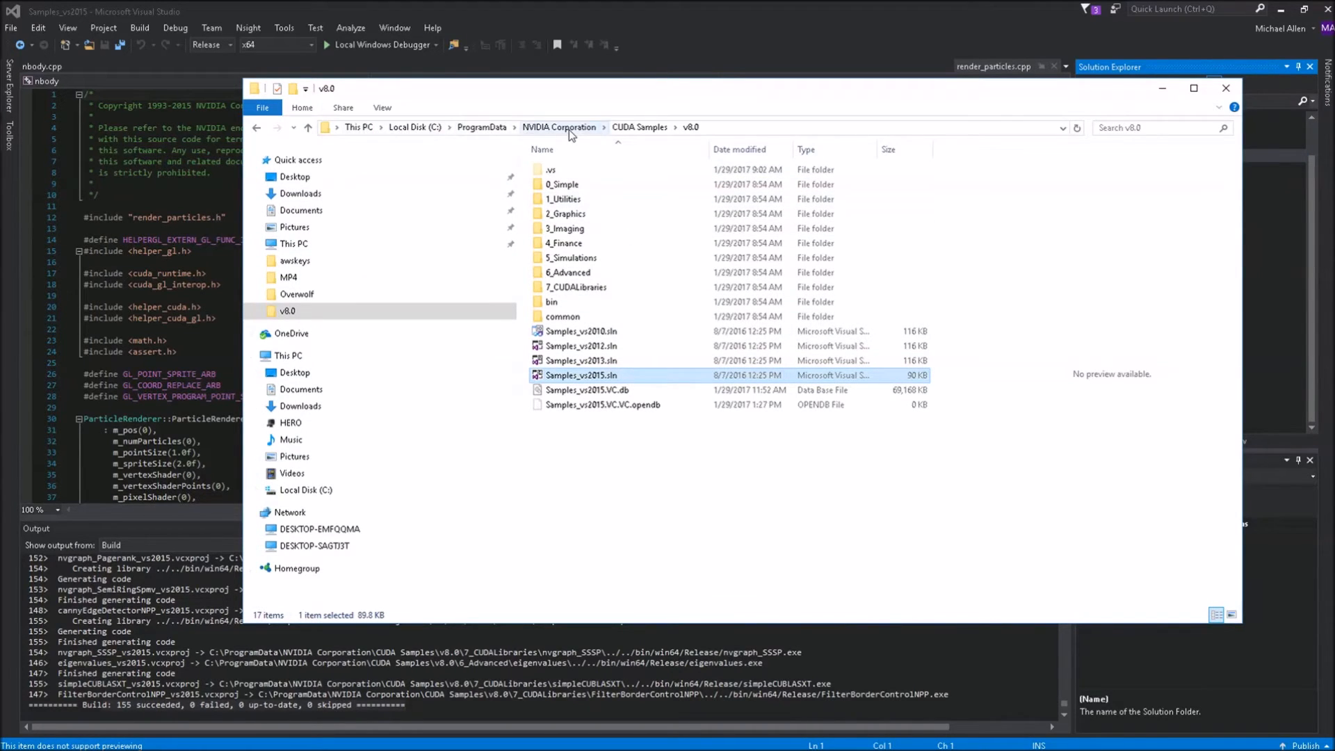
pyautogui.click(650, 128)
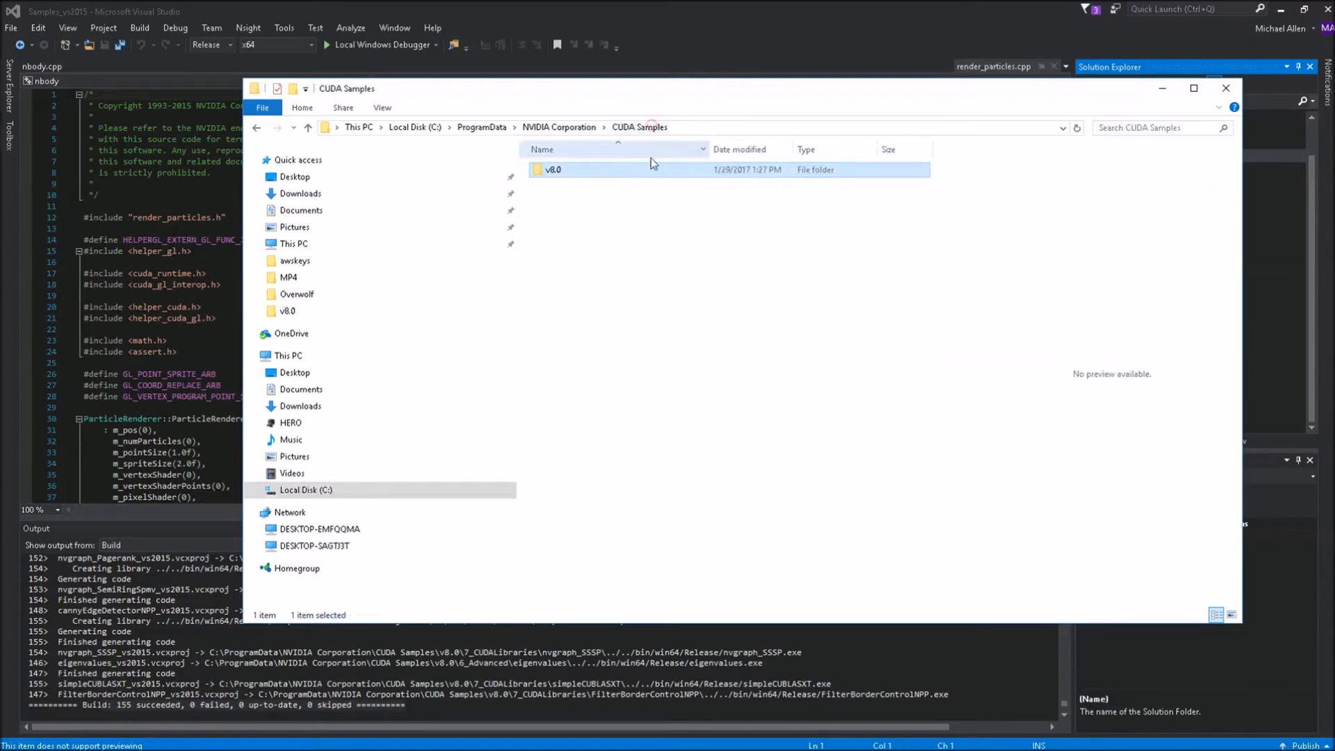
pyautogui.doubleClick(583, 175)
pyautogui.doubleClick(557, 301)
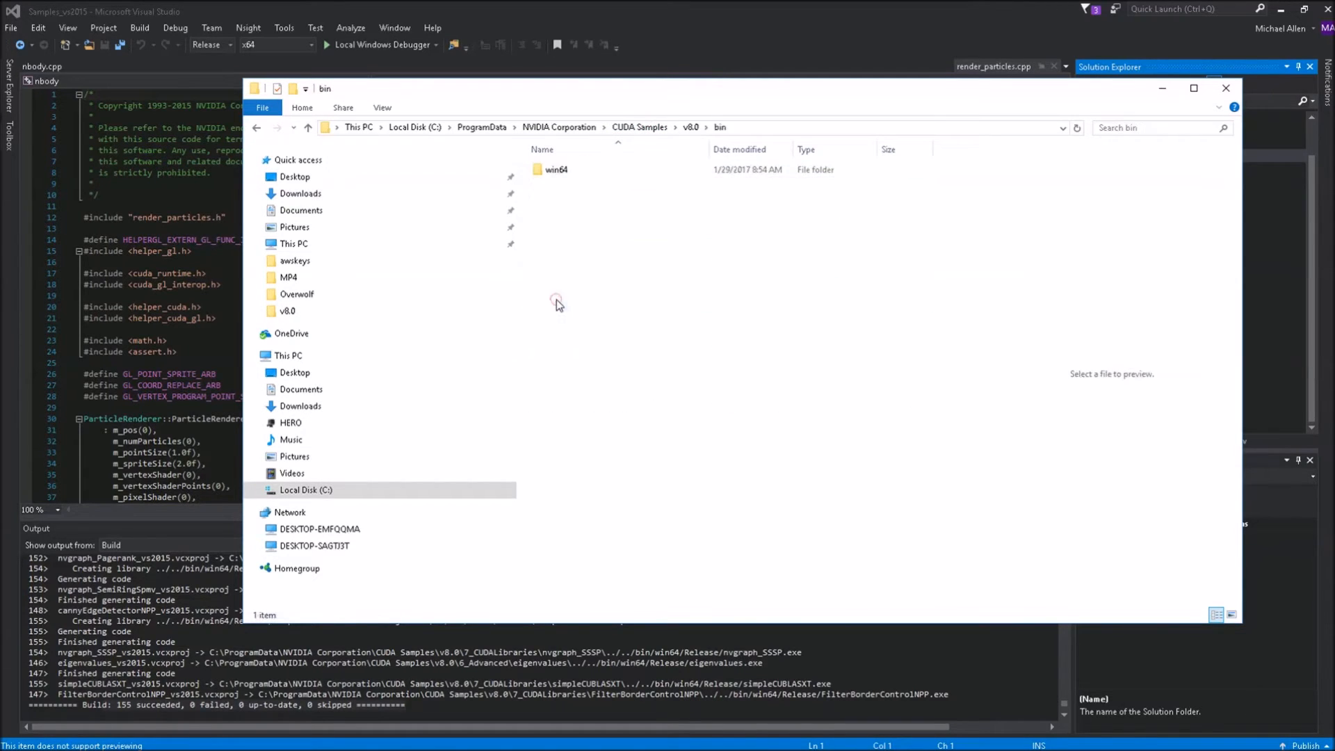
pyautogui.doubleClick(572, 172)
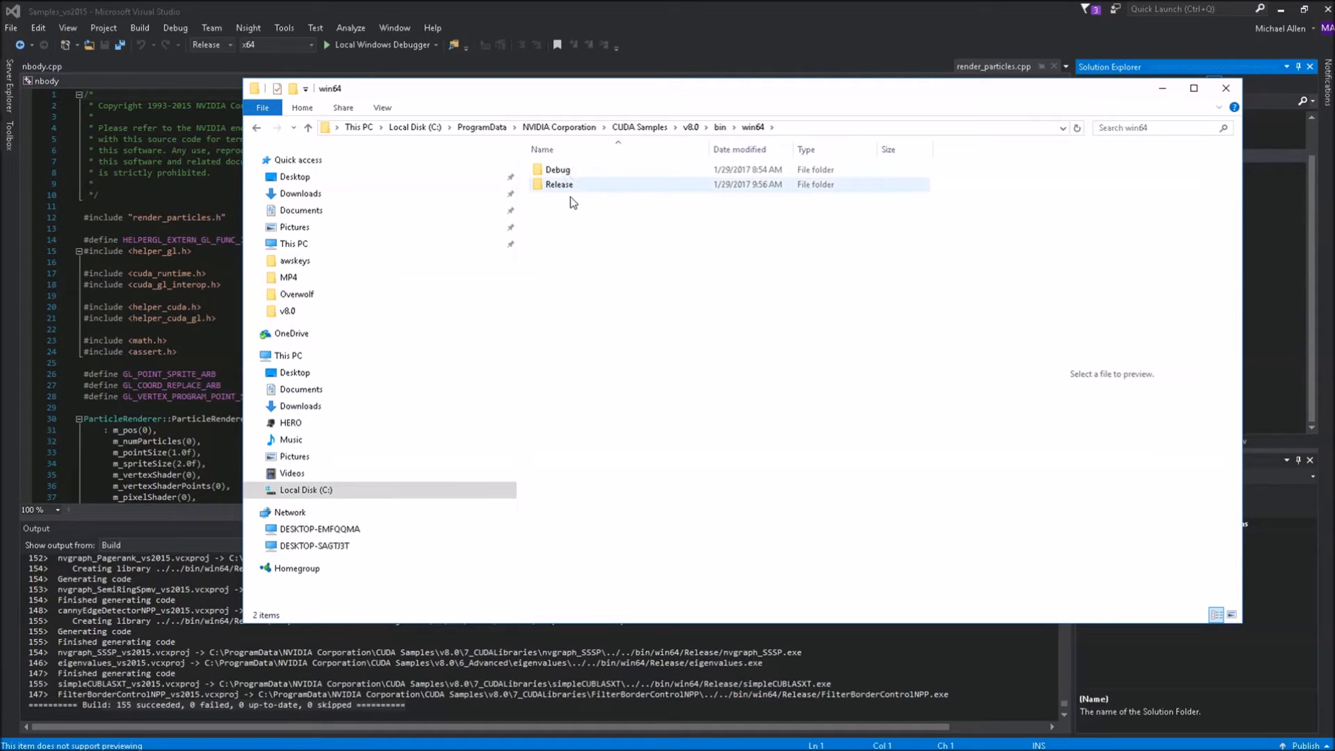
pyautogui.doubleClick(580, 186)
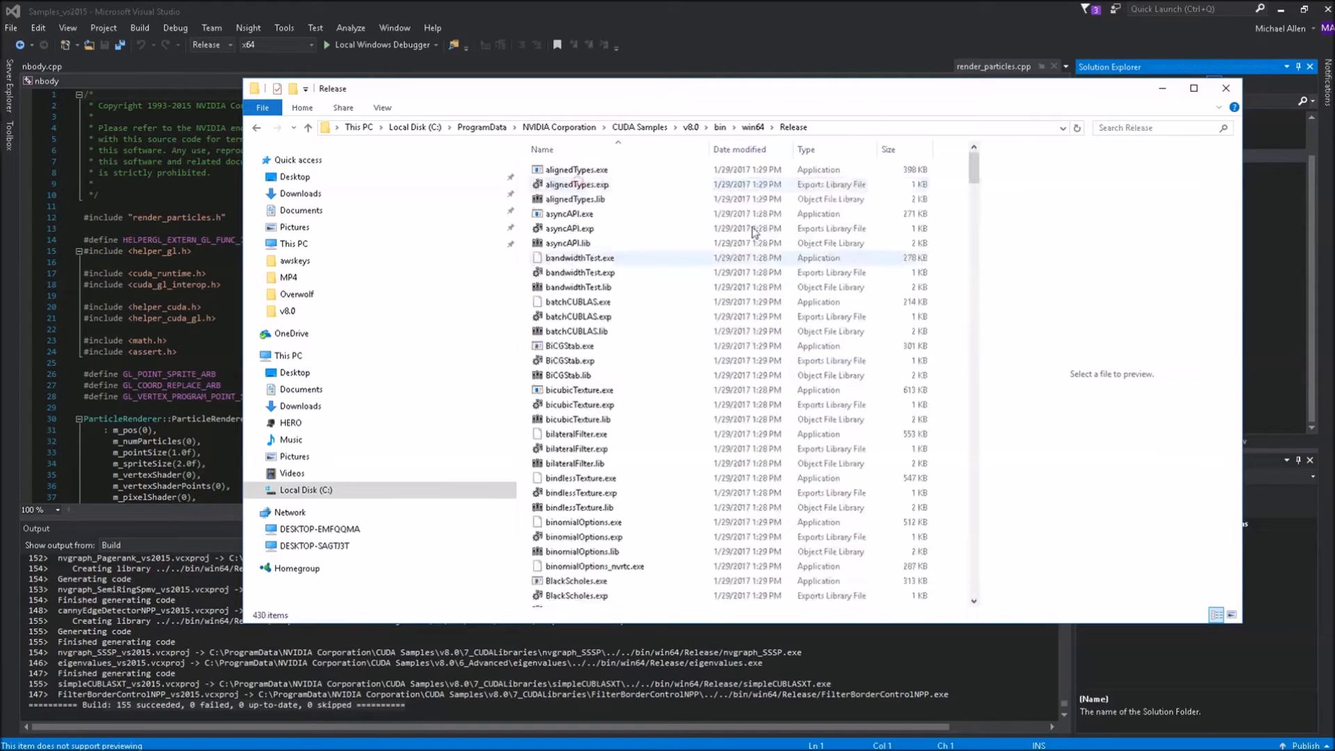
# Step: Open a command window in the Release folder and run nbody from it
pyautogui.rightClick(953, 259)
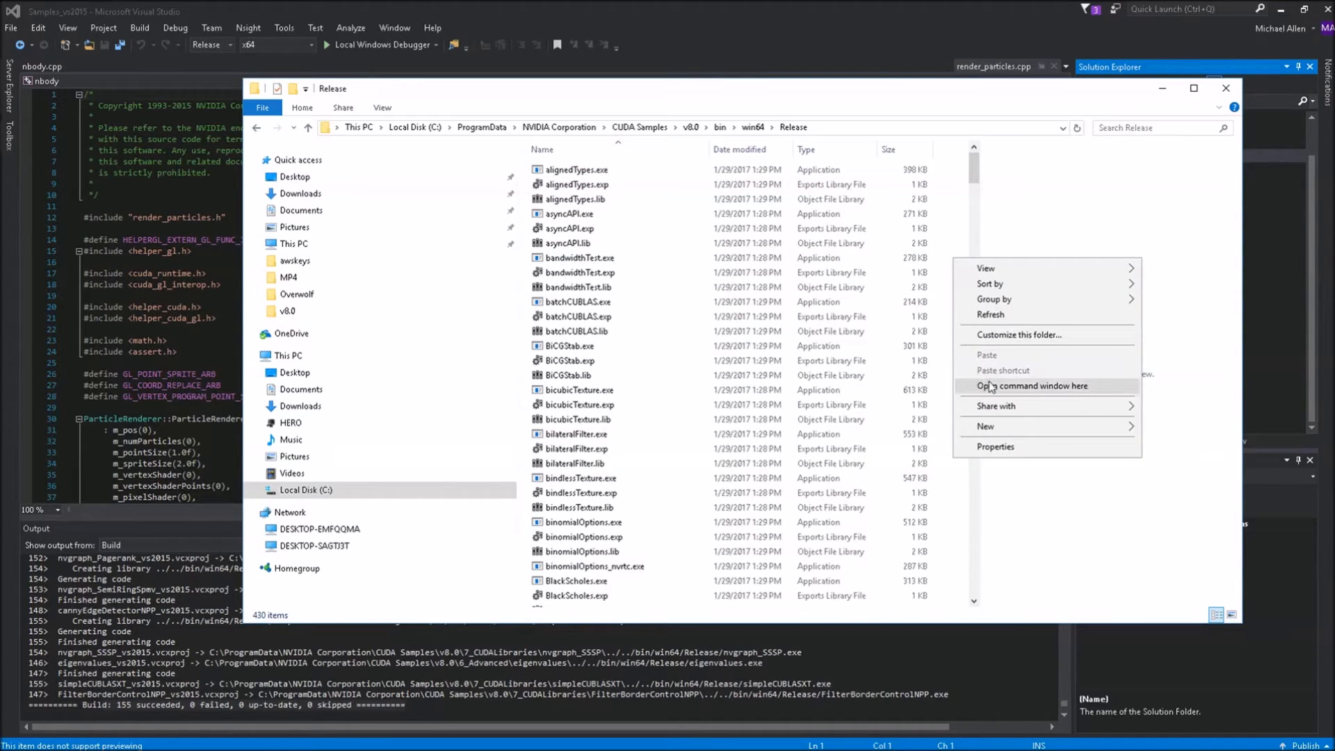
pyautogui.click(991, 386)
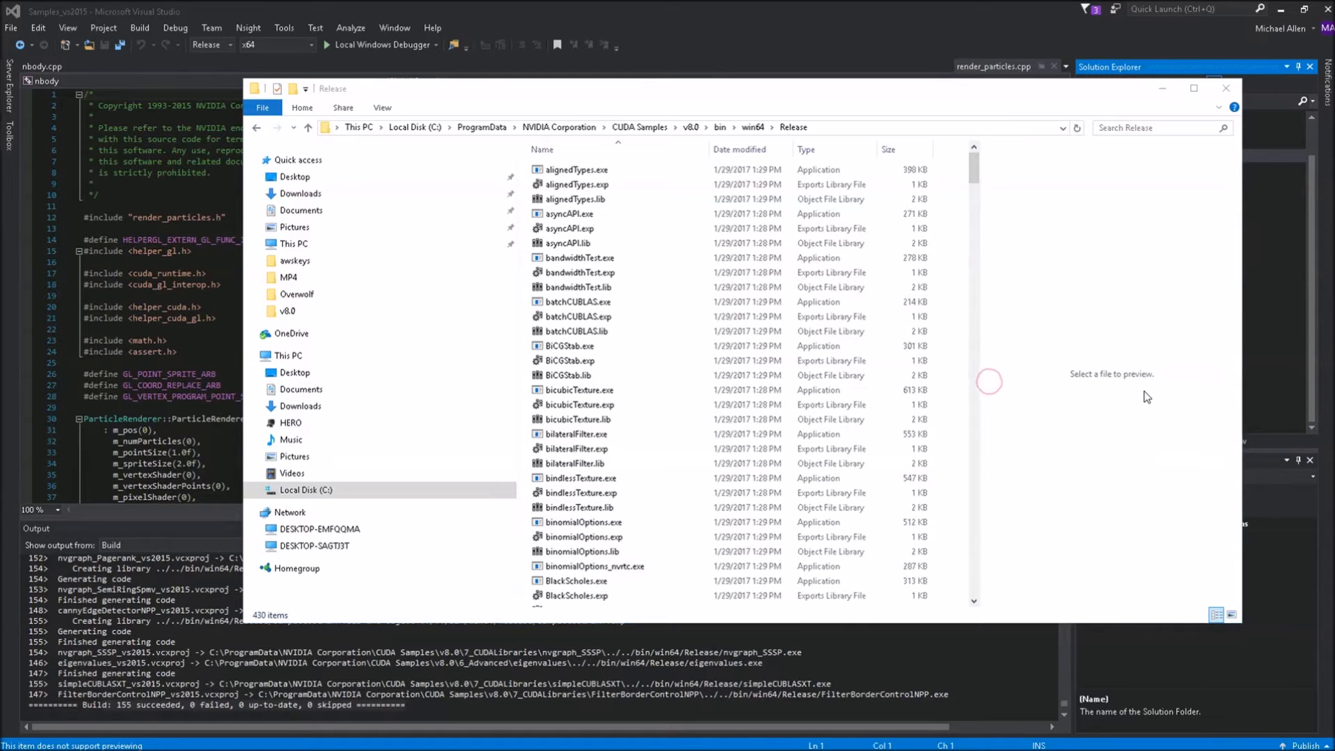
pyautogui.moveTo(1010, 190); pyautogui.dragTo(779, 181)
pyautogui.write('nbody')
pyautogui.press('Return')
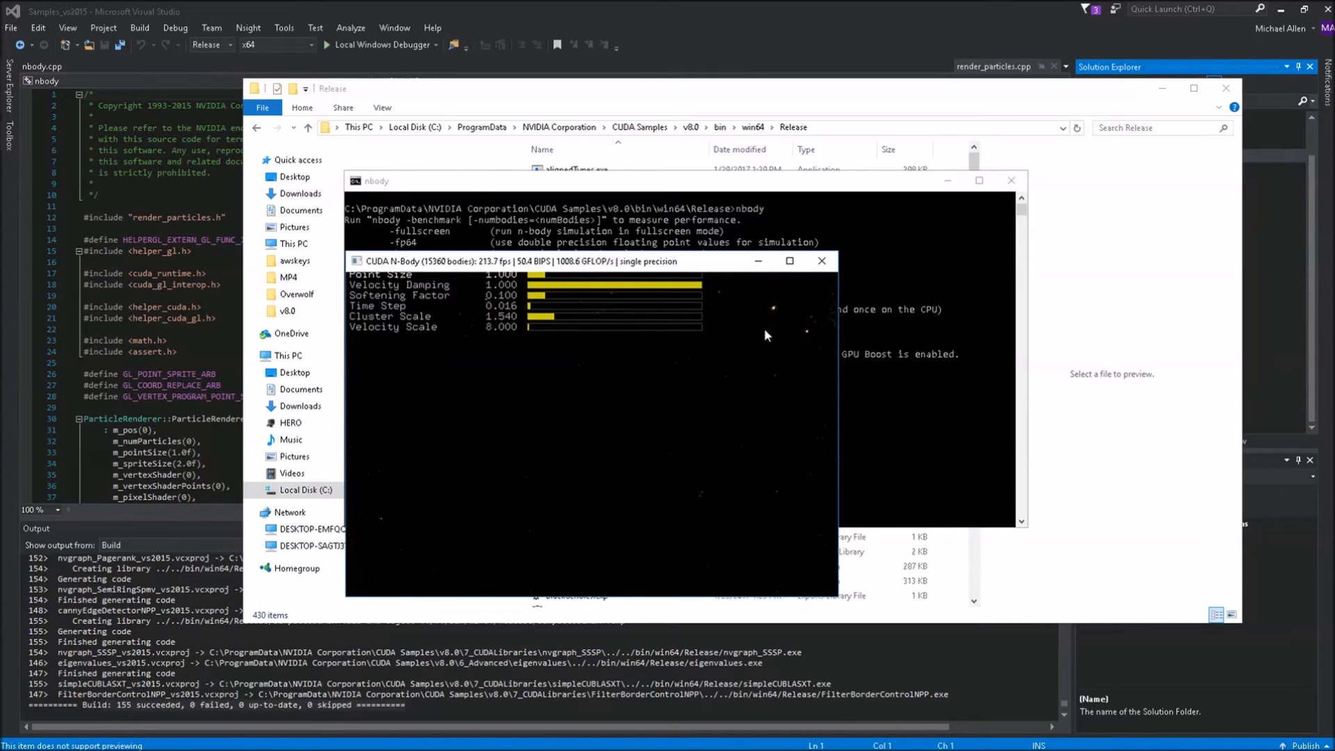
# Step: Arrange the simulation and console windows side by side to watch the run, and close the simulation
pyautogui.moveTo(698, 259); pyautogui.dragTo(408, 144)
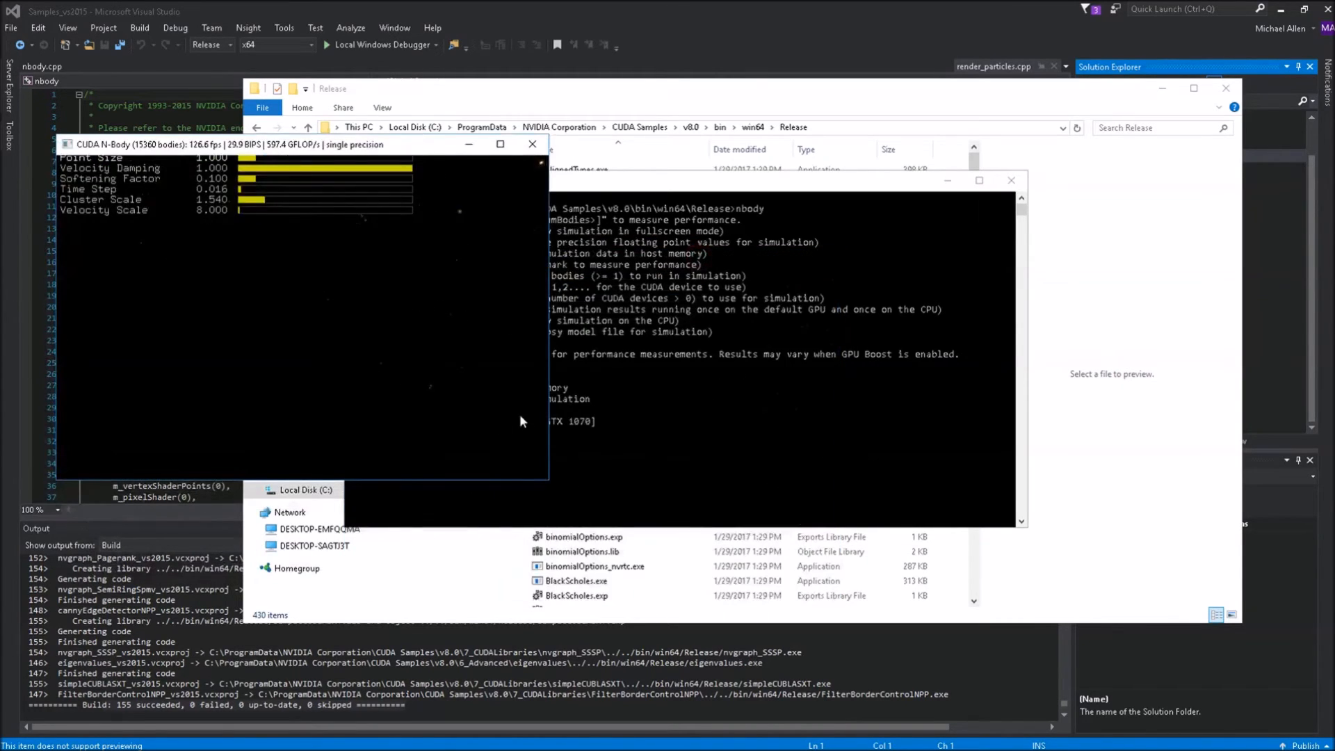
pyautogui.click(791, 240)
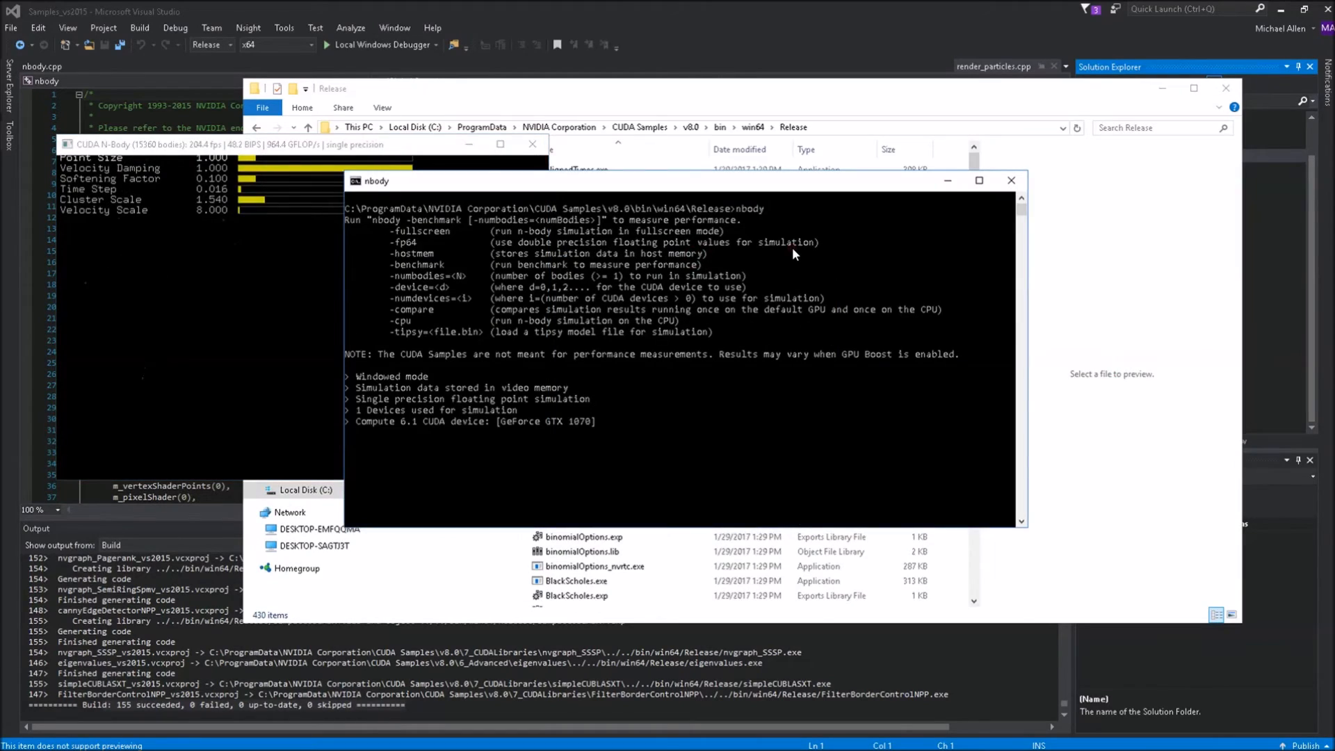
pyautogui.moveTo(611, 182); pyautogui.dragTo(902, 122)
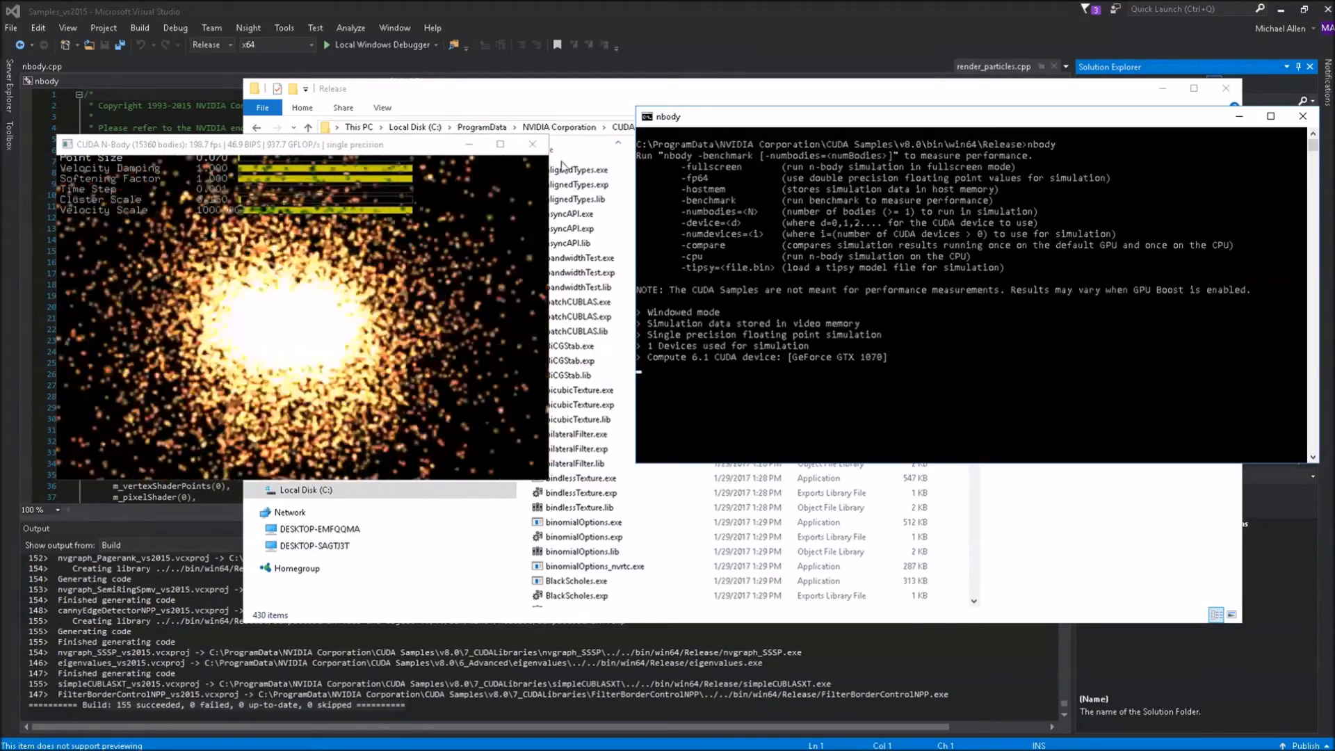
pyautogui.click(533, 144)
# Step: Try to run nbody with -numdevices=65536, picking the number from the powers of two in the Python prompt
pyautogui.write('nbody')
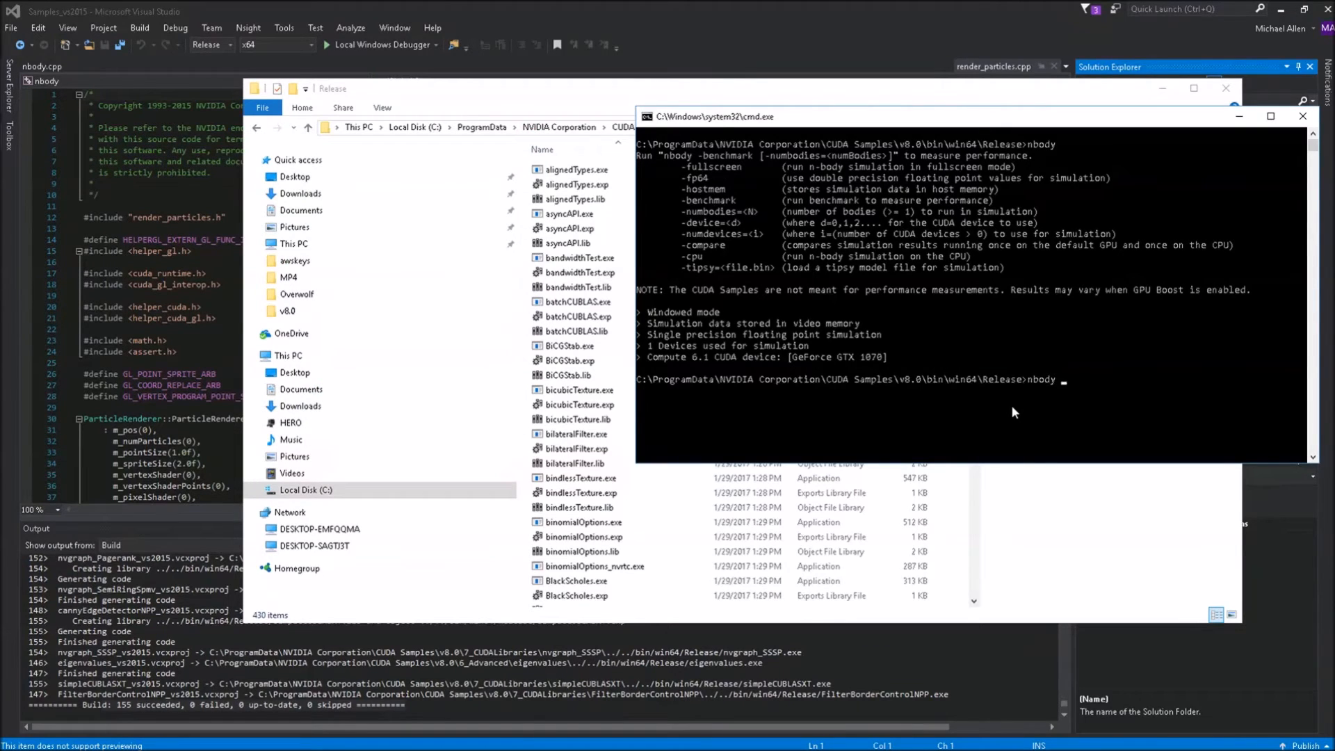
pyautogui.write(' -numdevices=')
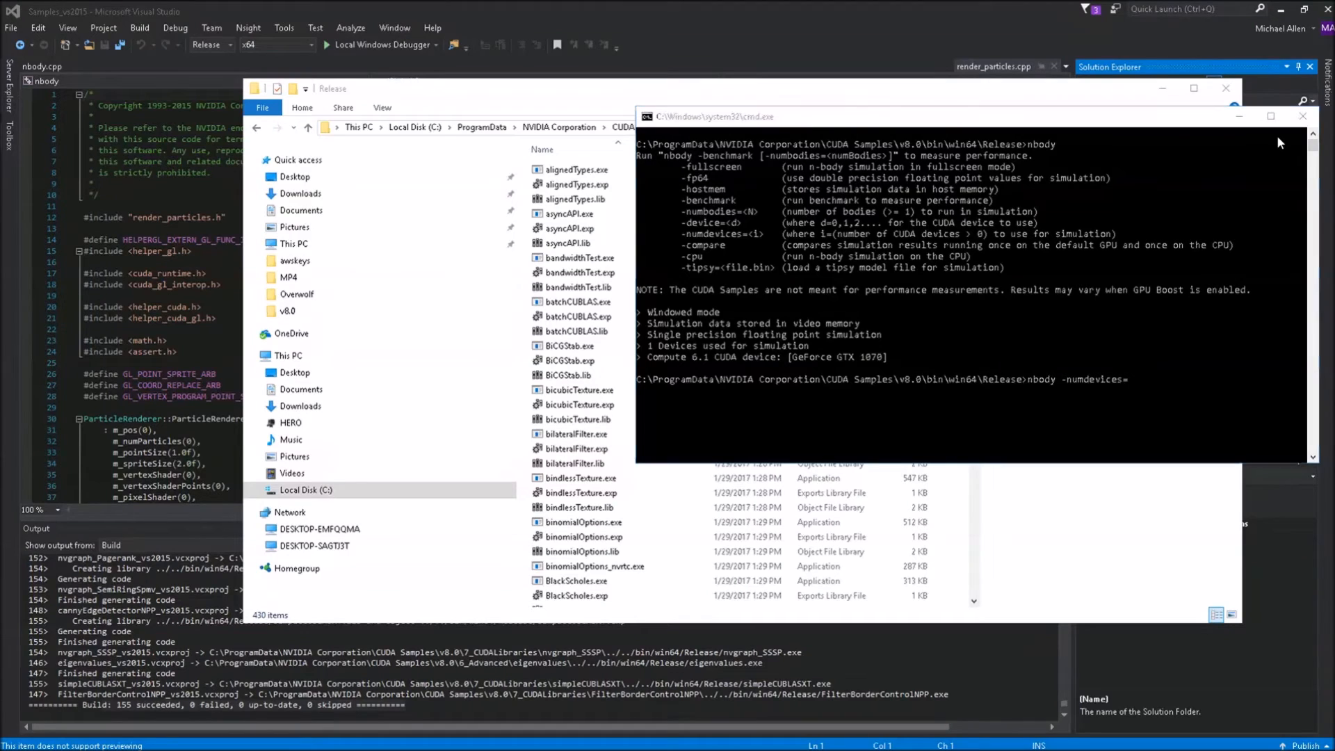
pyautogui.hotkey('alt', 'Tab')
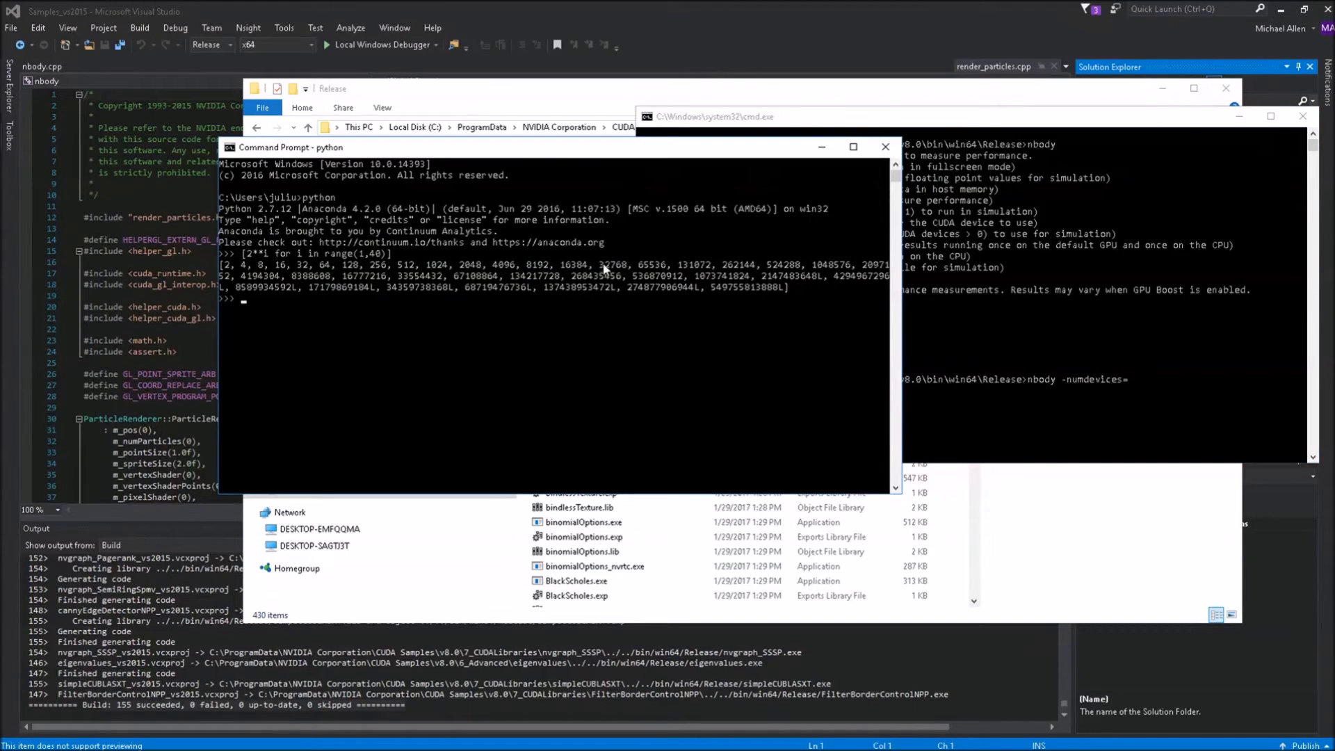
pyautogui.click(647, 265)
pyautogui.click(822, 147)
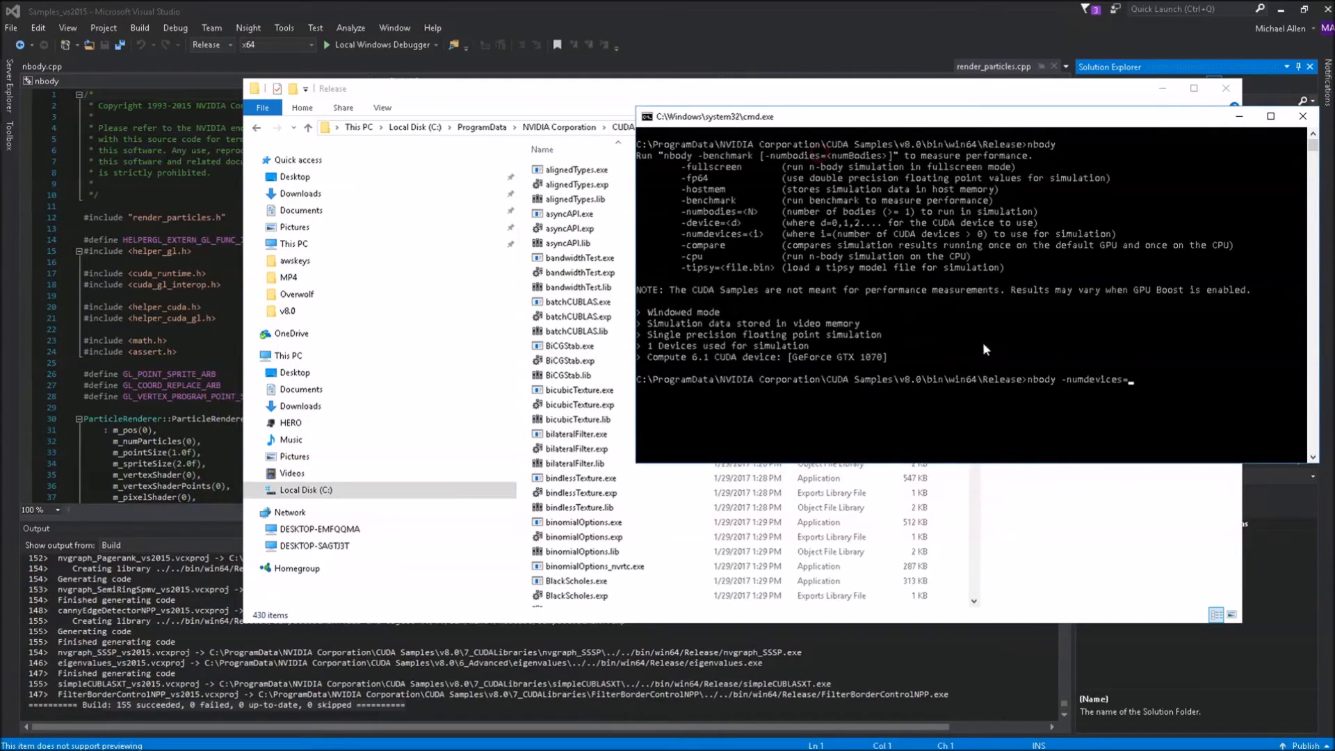
pyautogui.write('65536')
pyautogui.press('Return')
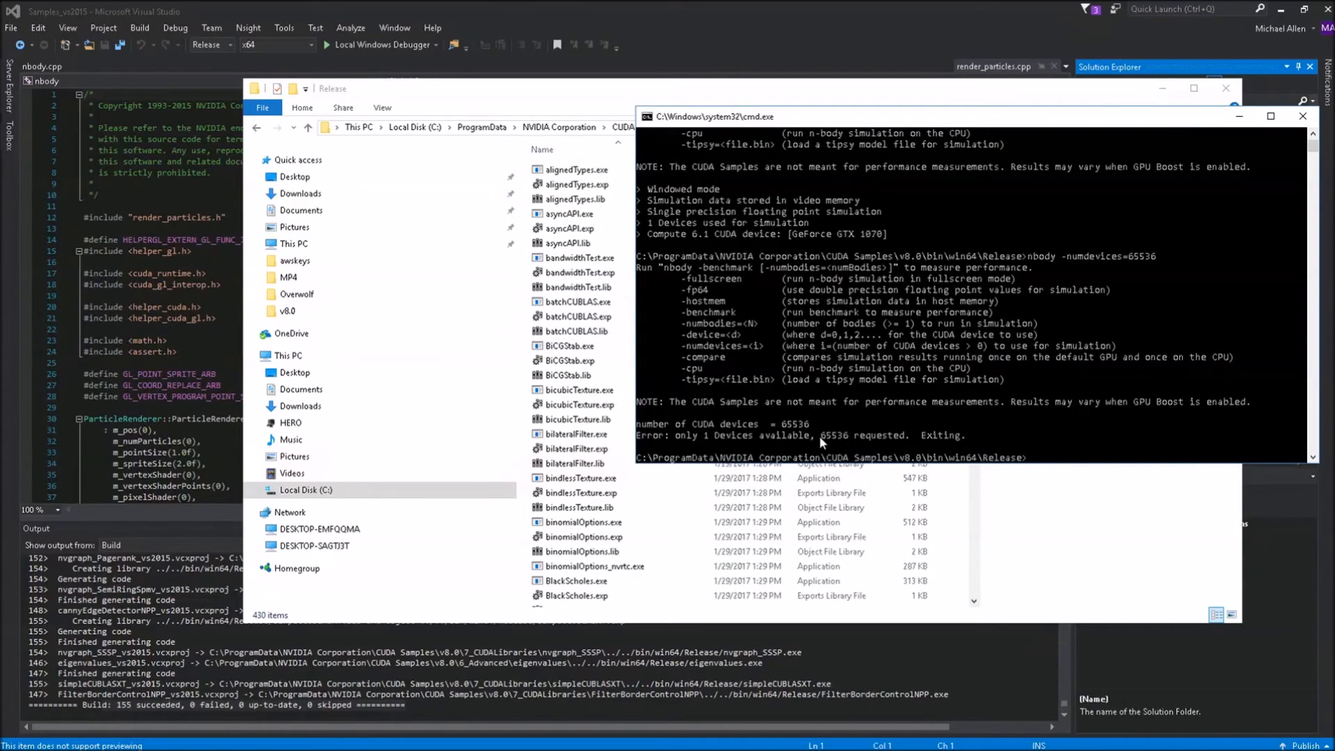
# Step: Correct the previous command's option to -numbodies=65536 and run nbody again
pyautogui.press('Up')
pyautogui.press('Left')
pyautogui.press('Left')
pyautogui.press('Left')
pyautogui.press('Left')
pyautogui.press('Left')
pyautogui.press('Left')
pyautogui.press('BackSpace')
pyautogui.press('BackSpace')
pyautogui.press('BackSpace')
pyautogui.press('BackSpace')
pyautogui.press('BackSpace')
pyautogui.press('BackSpace')
pyautogui.press('BackSpace')
pyautogui.write('bodies')
pyautogui.press('Return')
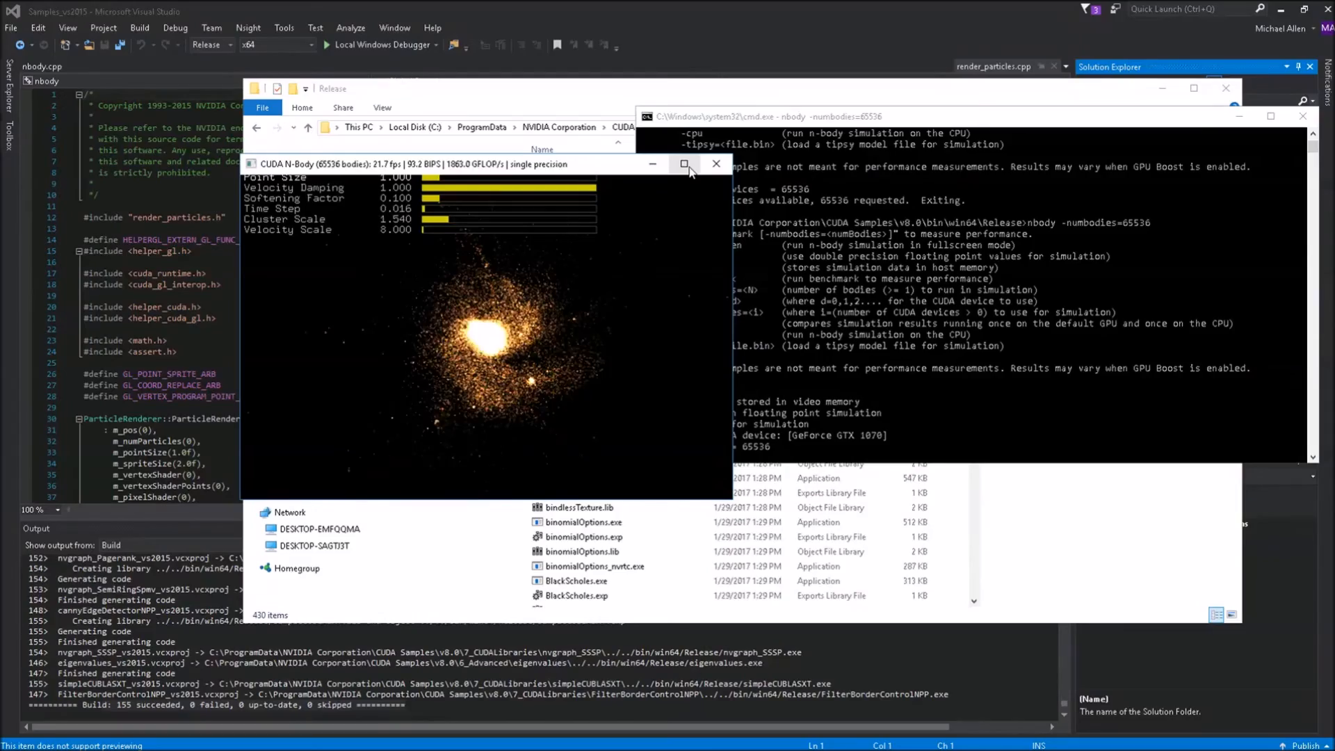
# Step: Maximize the N-body simulation window and advance its demo parameters by two presets
pyautogui.click(689, 169)
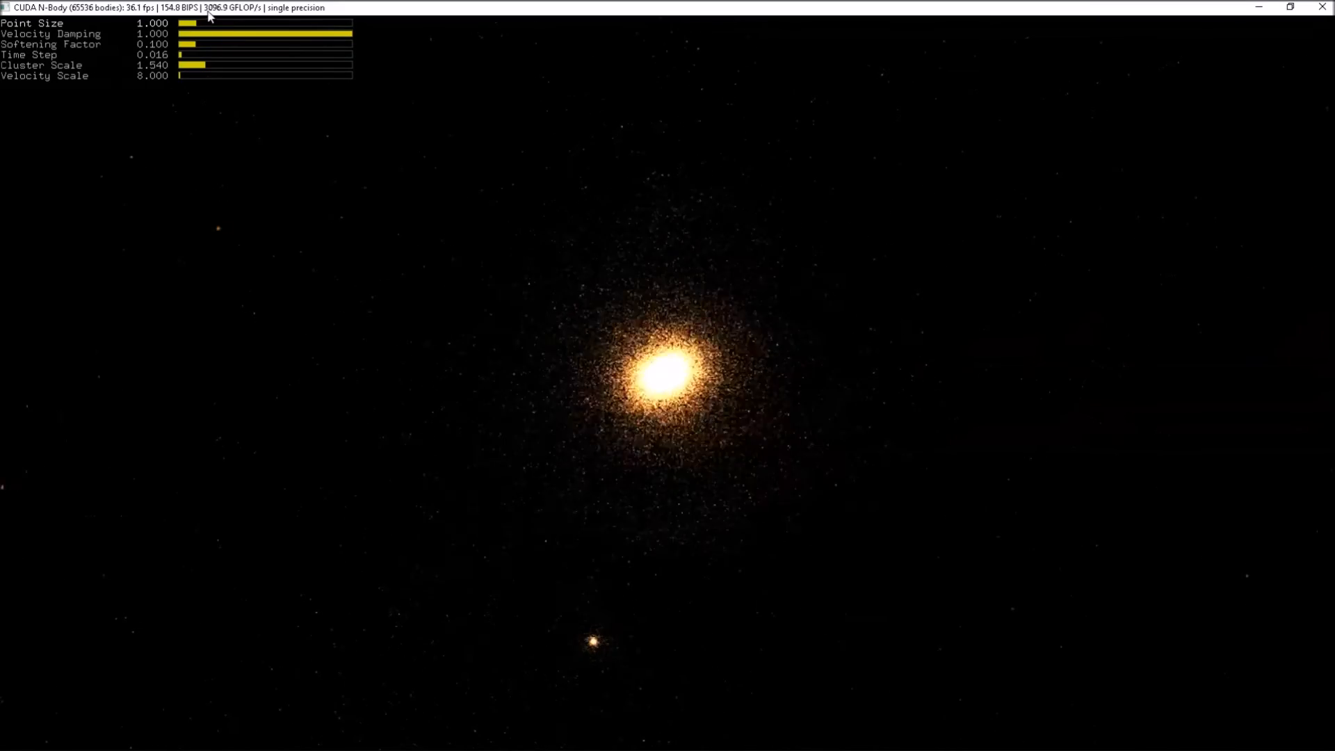
pyautogui.press(']')
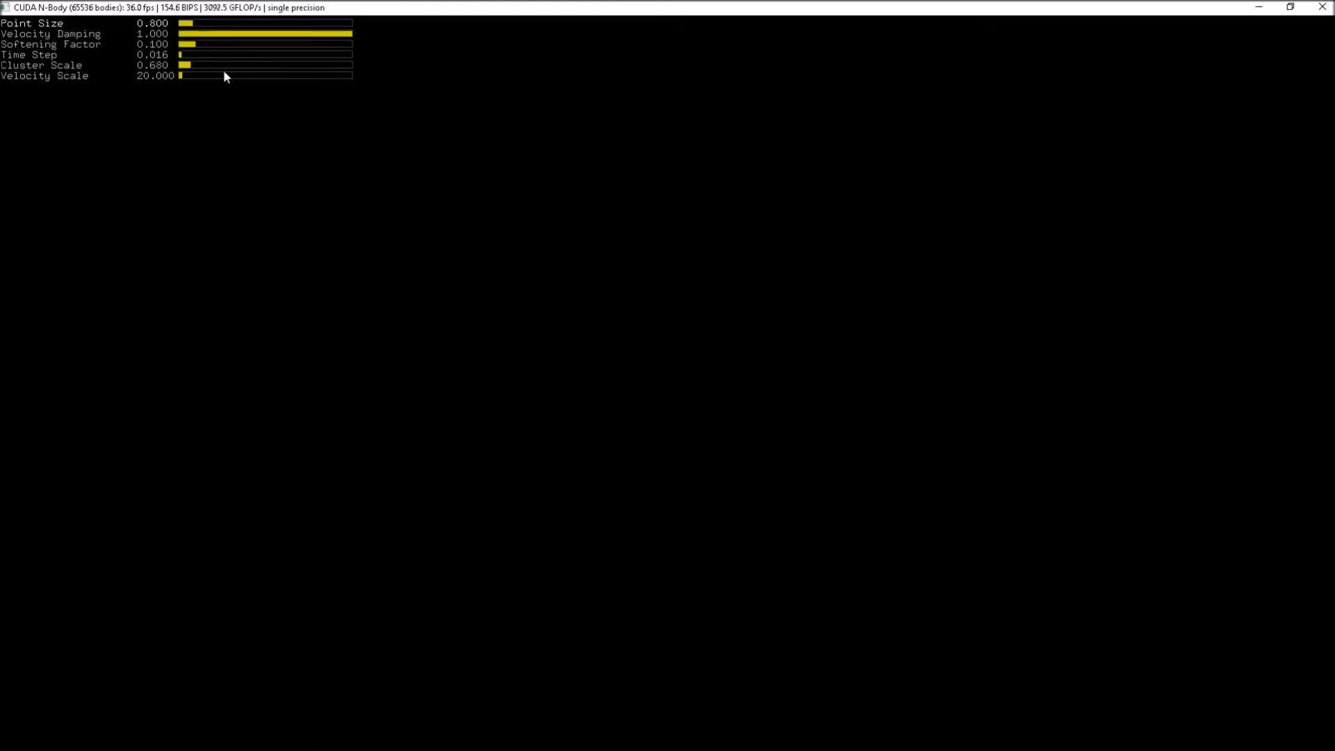
pyautogui.press(']')
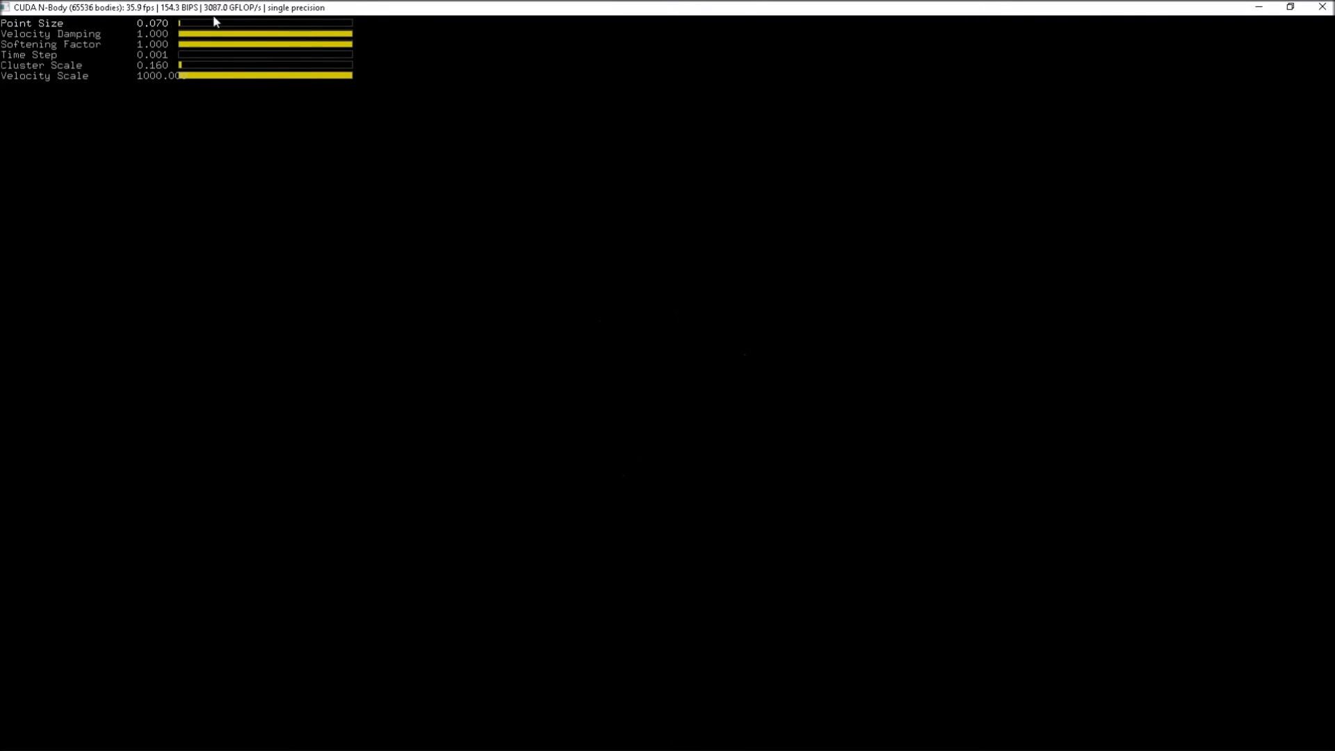
# Step: Set Velocity Damping to 0.848, and cycle onward through the demo presets to the one with a velocity scale of 1000
pyautogui.press('1')
pyautogui.click(278, 34)
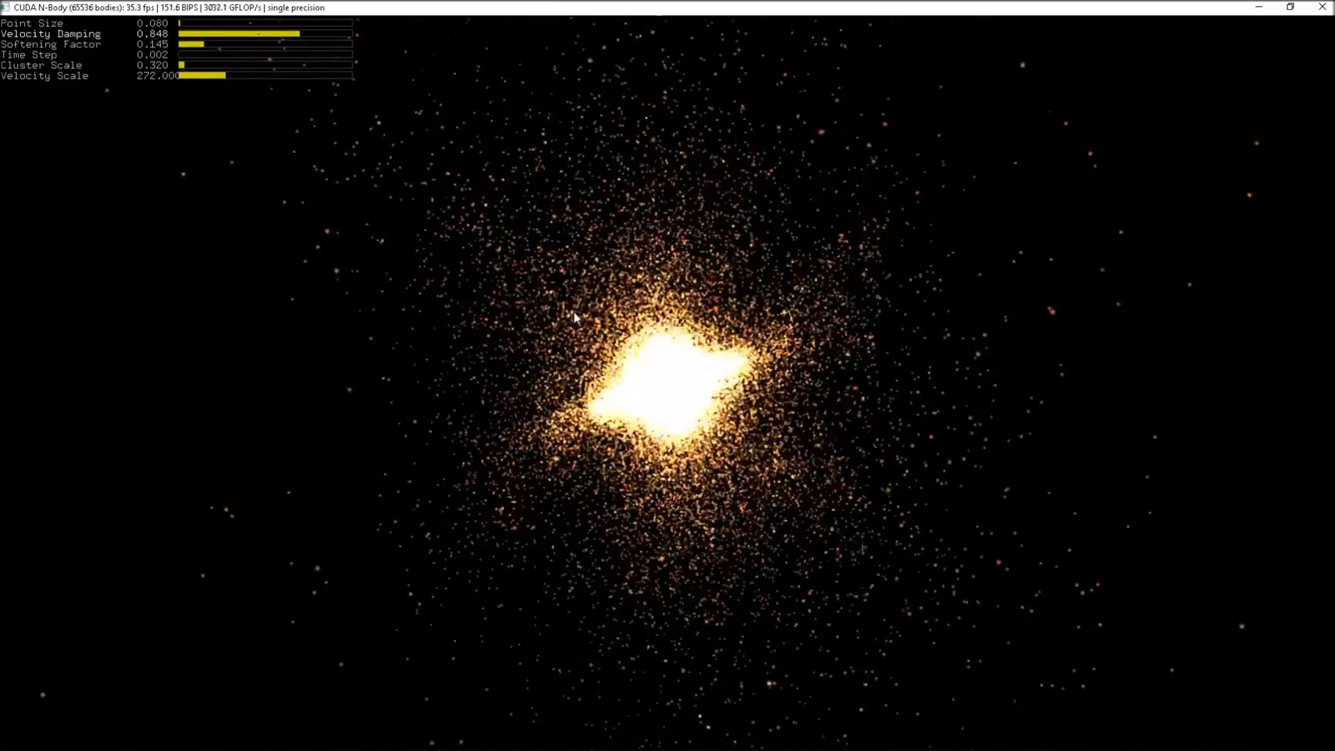
pyautogui.press(']')
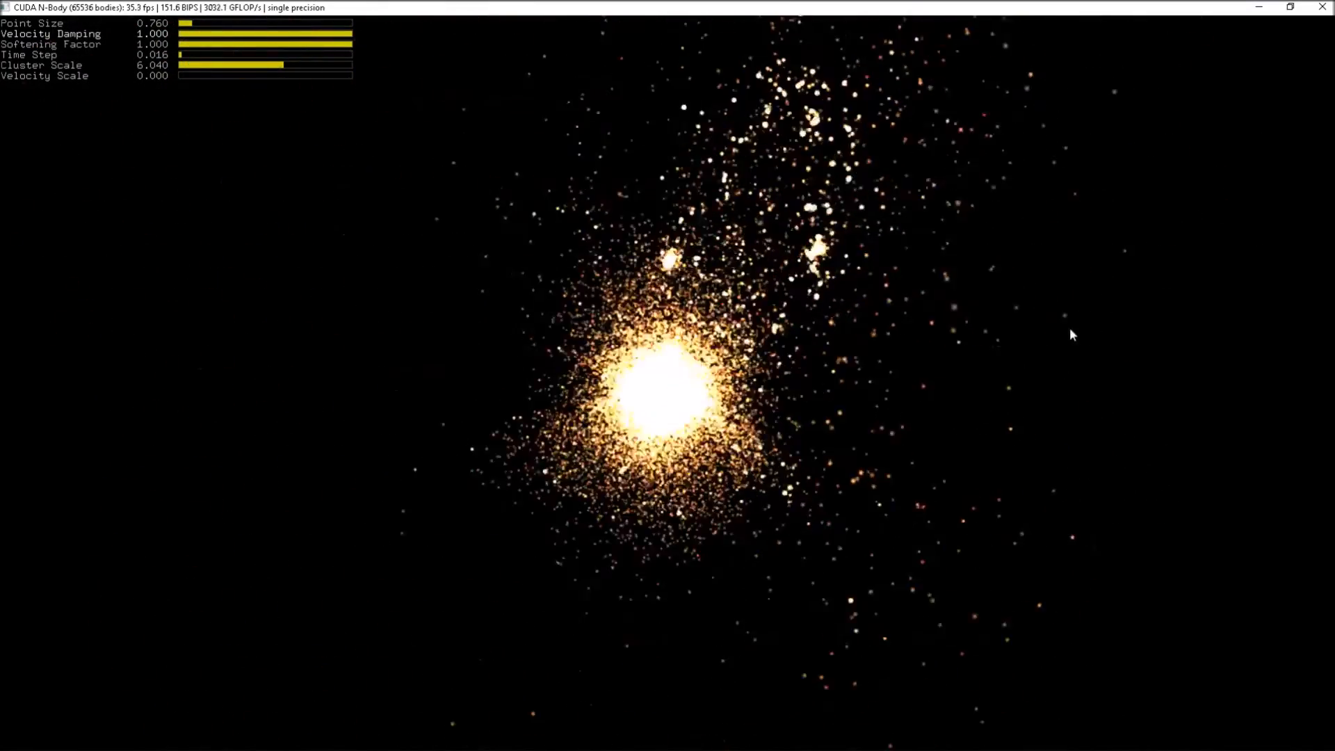
pyautogui.press(']')
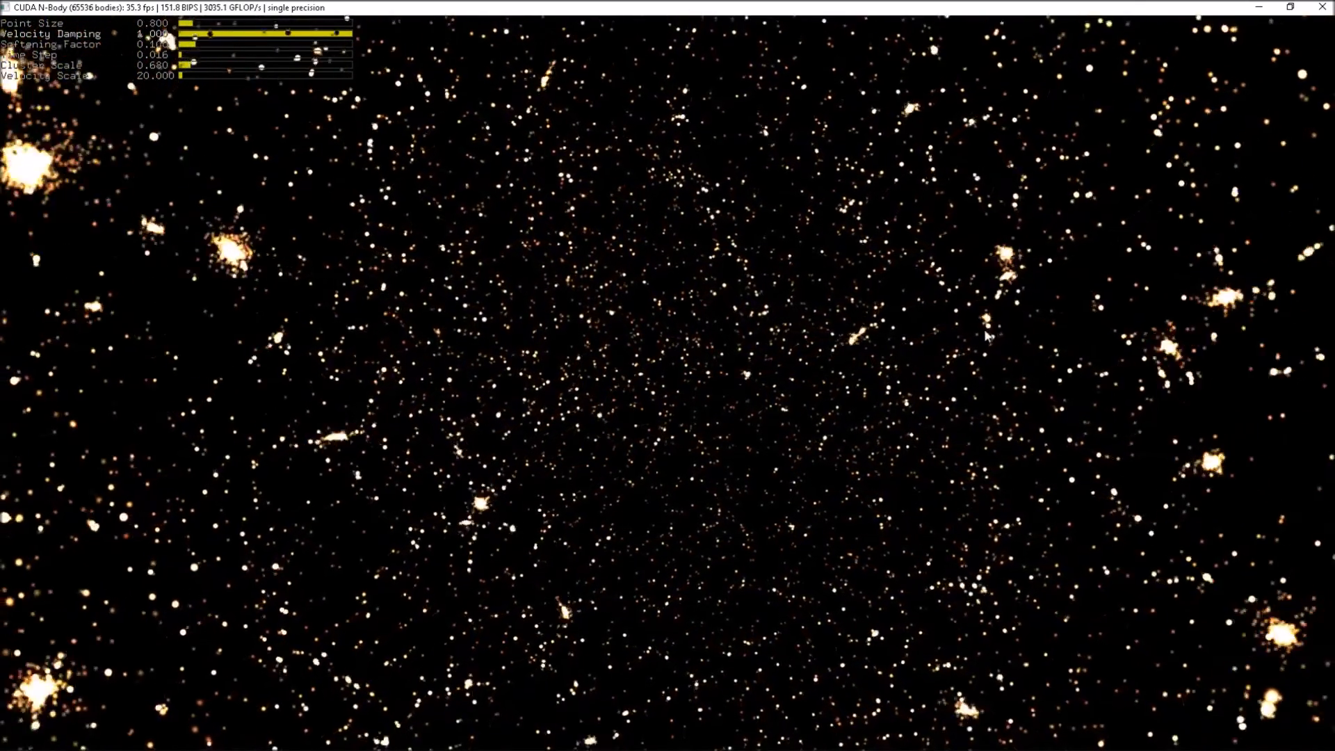
pyautogui.press(']')
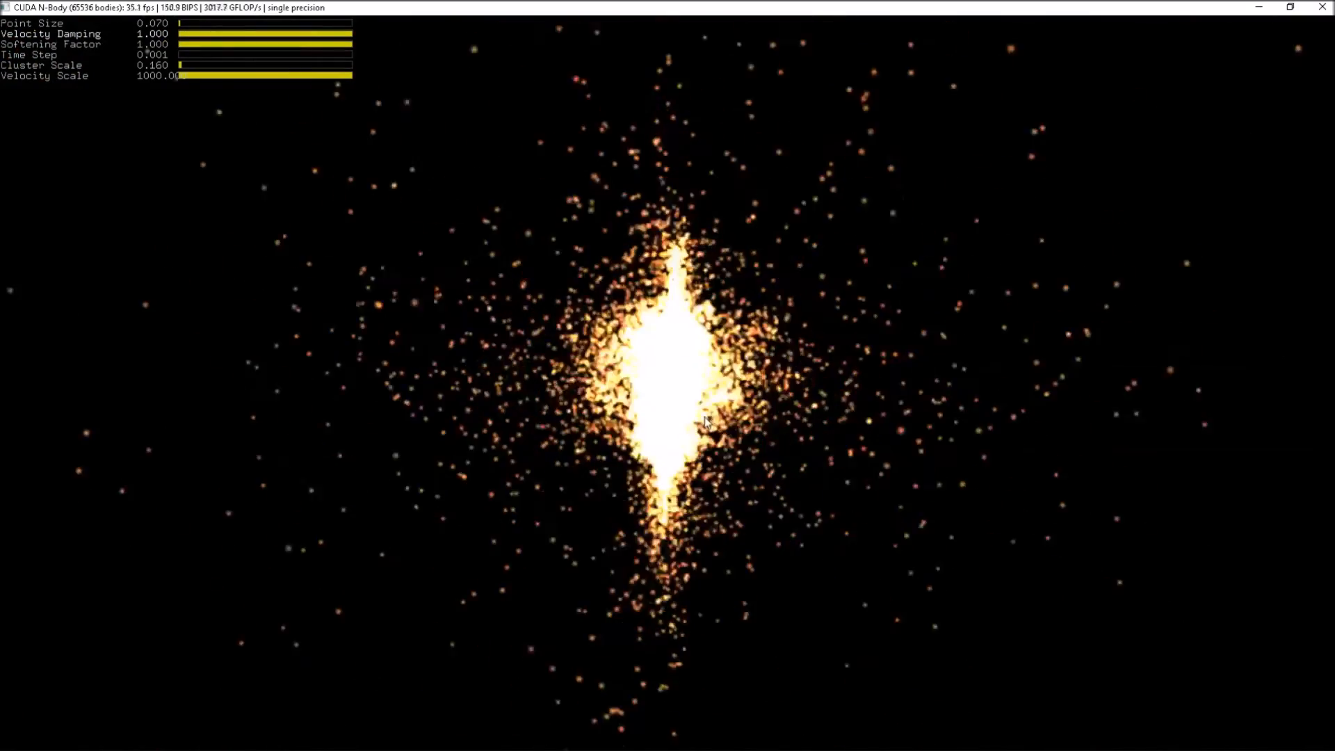
pyautogui.moveTo(929, 167)
pyautogui.mouseDown()
pyautogui.moveTo(948, 215)
pyautogui.moveTo(459, 301)
pyautogui.moveTo(185, 373)
pyautogui.moveTo(18, 268)
pyautogui.moveTo(349, 287)
pyautogui.moveTo(856, 289)
pyautogui.moveTo(1073, 331)
pyautogui.moveTo(839, 370)
pyautogui.mouseUp()
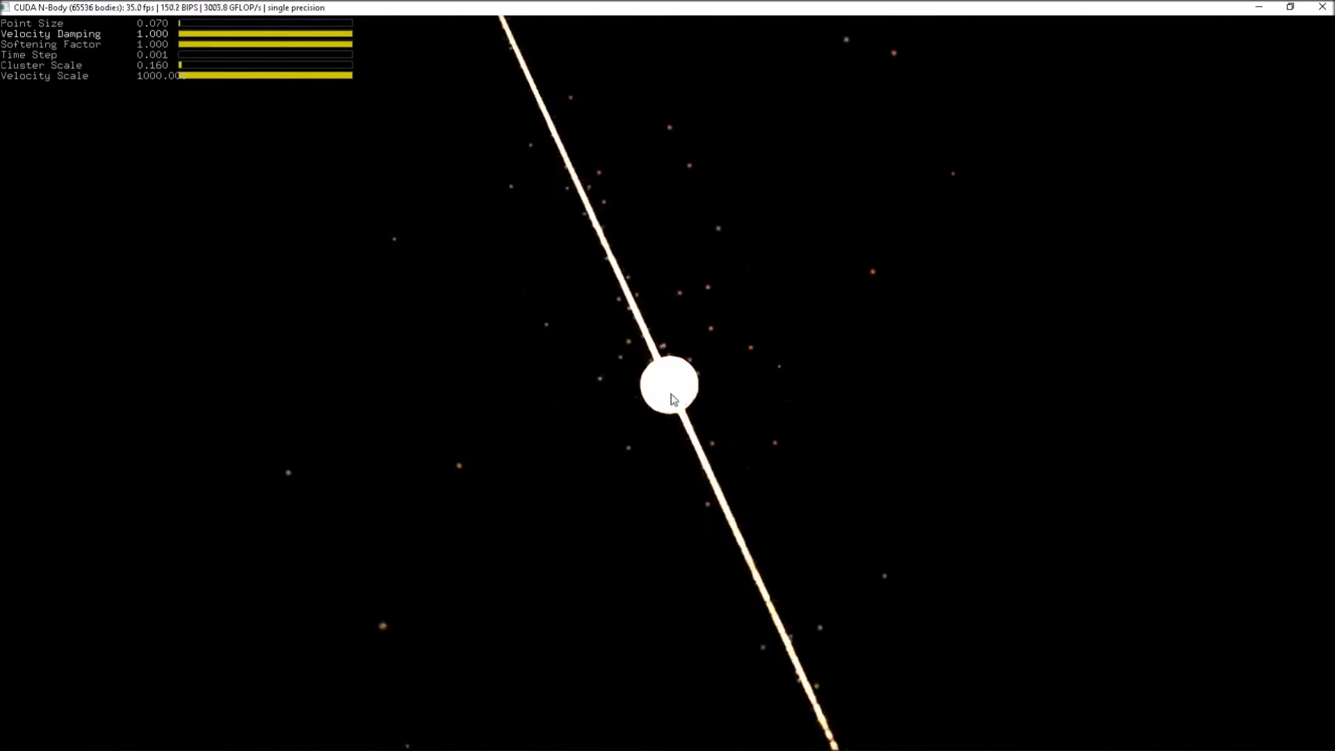
# Step: Set Velocity Damping to 0.720, advance to the preset with velocity scale 276, and set its Velocity Damping to 0.710 and Softening Factor to 0.369
pyautogui.press('1')
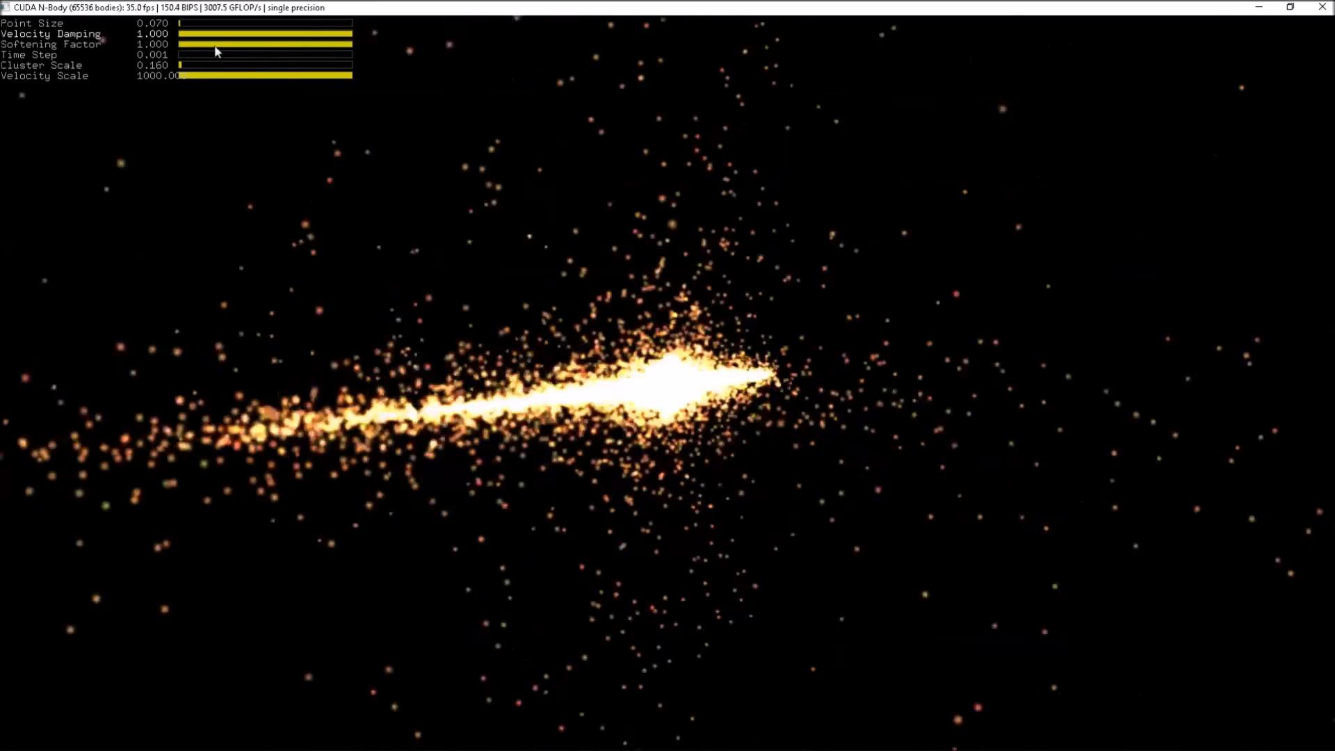
pyautogui.click(291, 34)
pyautogui.click(258, 35)
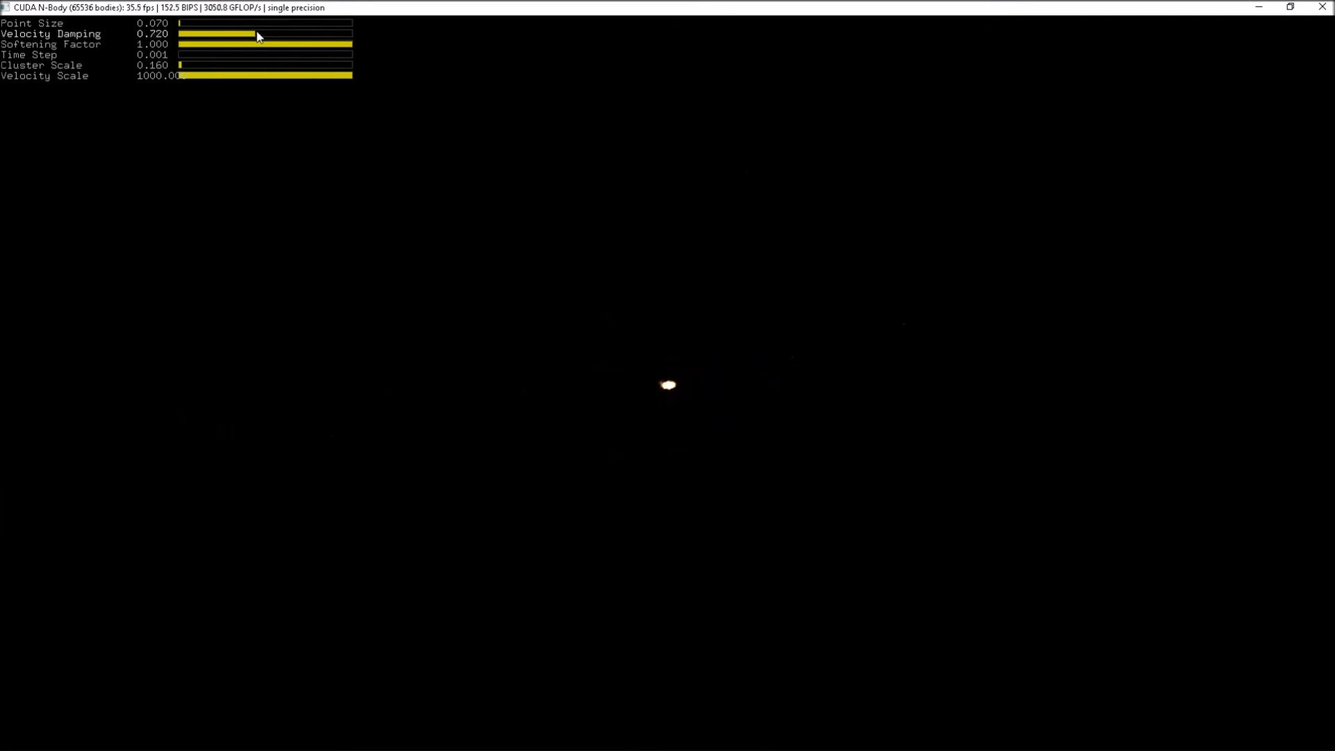
pyautogui.press(']')
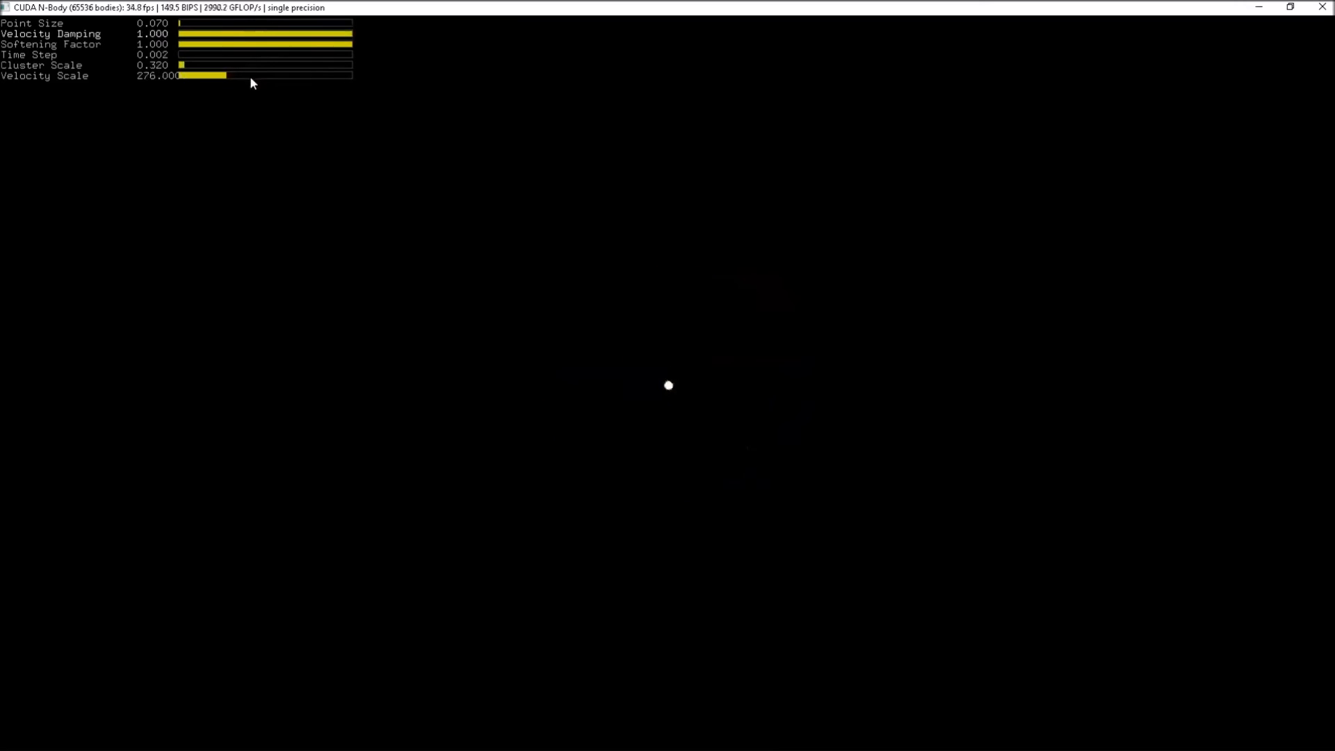
pyautogui.click(252, 34)
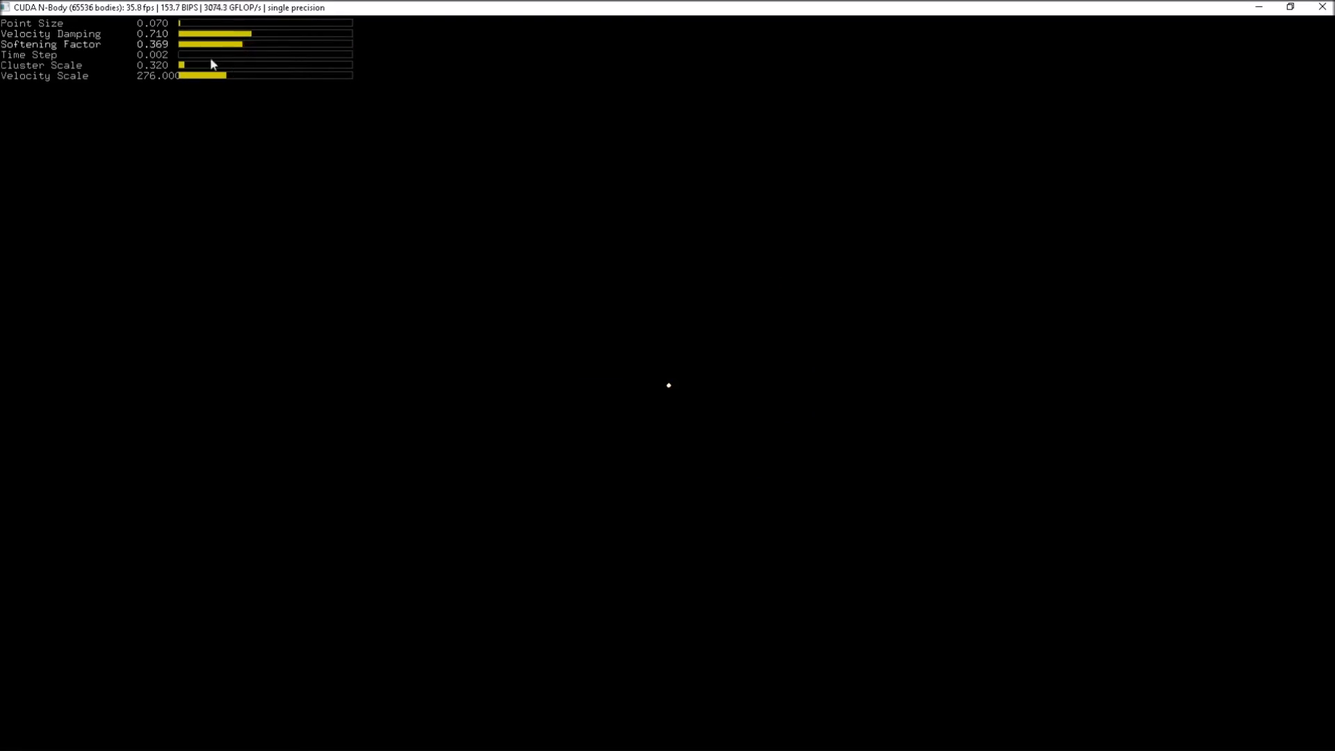
# Step: Cycle onward to the preset with point size 1.000, set its Velocity Scale to 488, and advance one more preset to adjust its Velocity Scale
pyautogui.press(']')
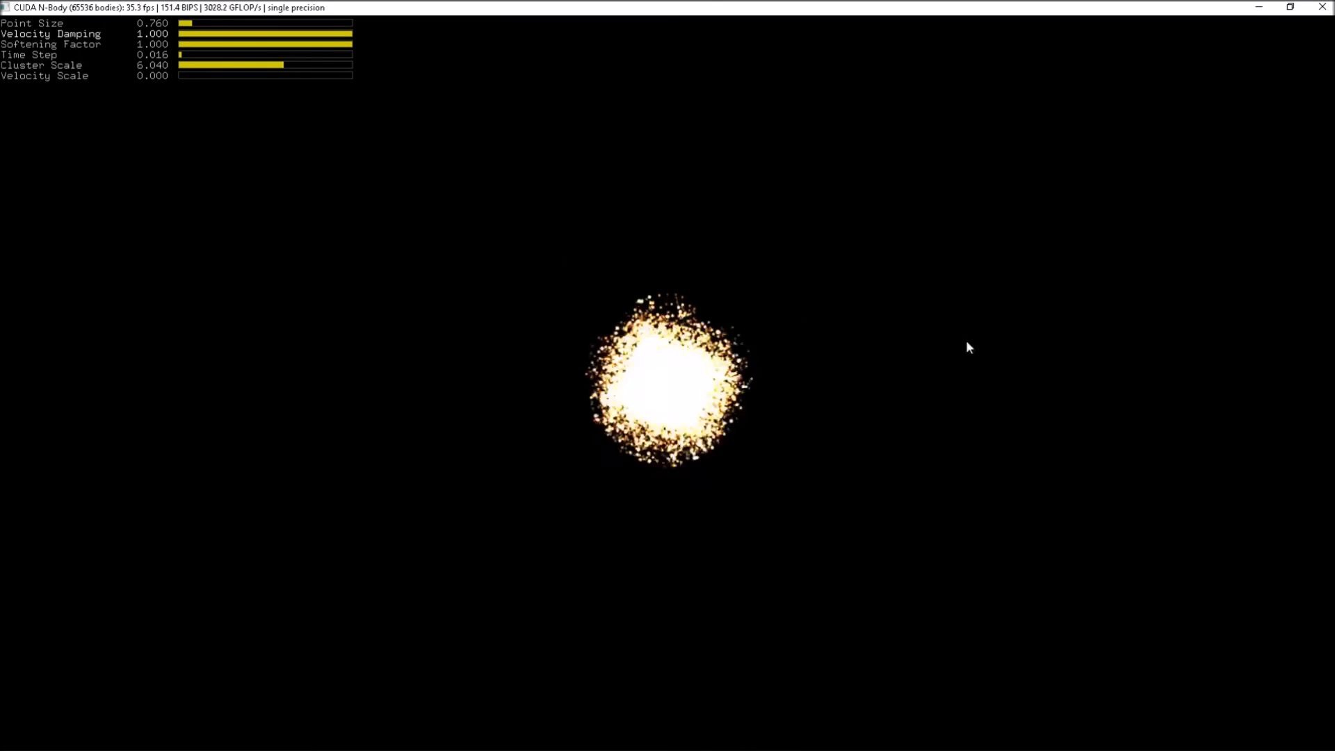
pyautogui.press(']')
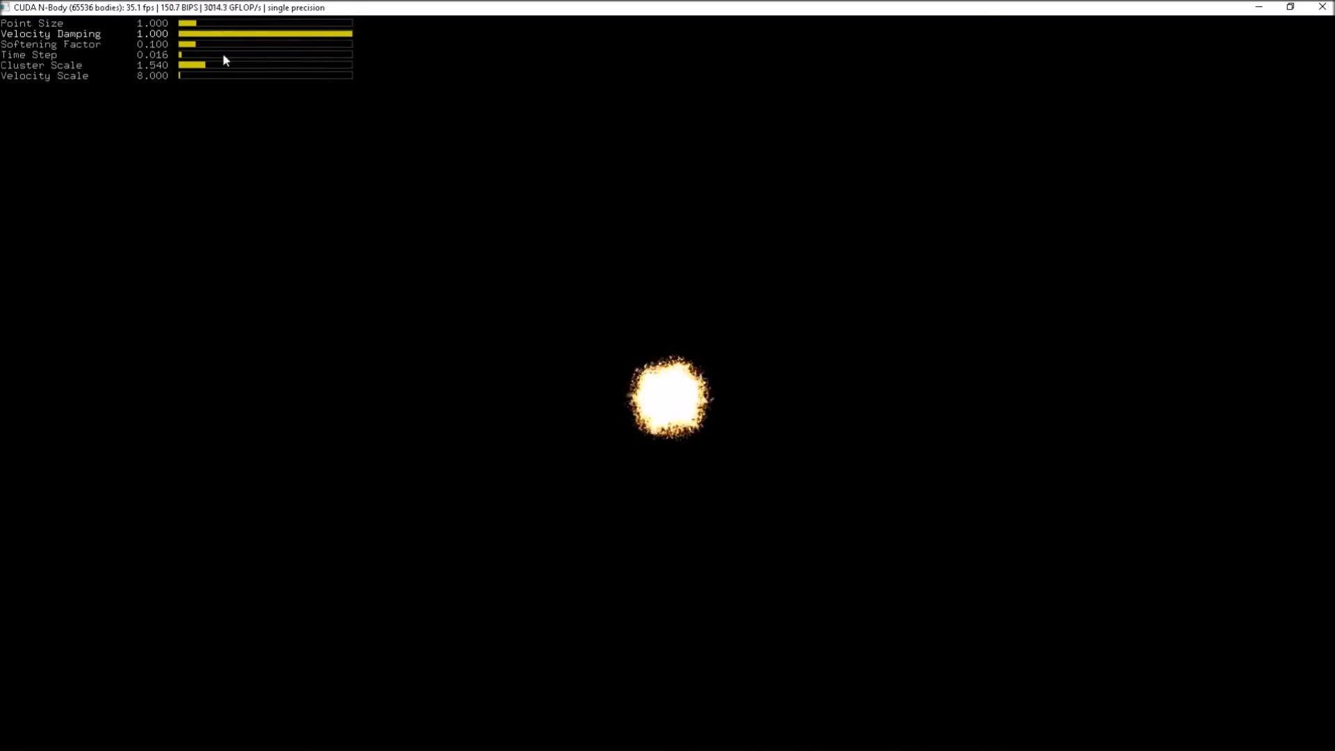
pyautogui.click(264, 76)
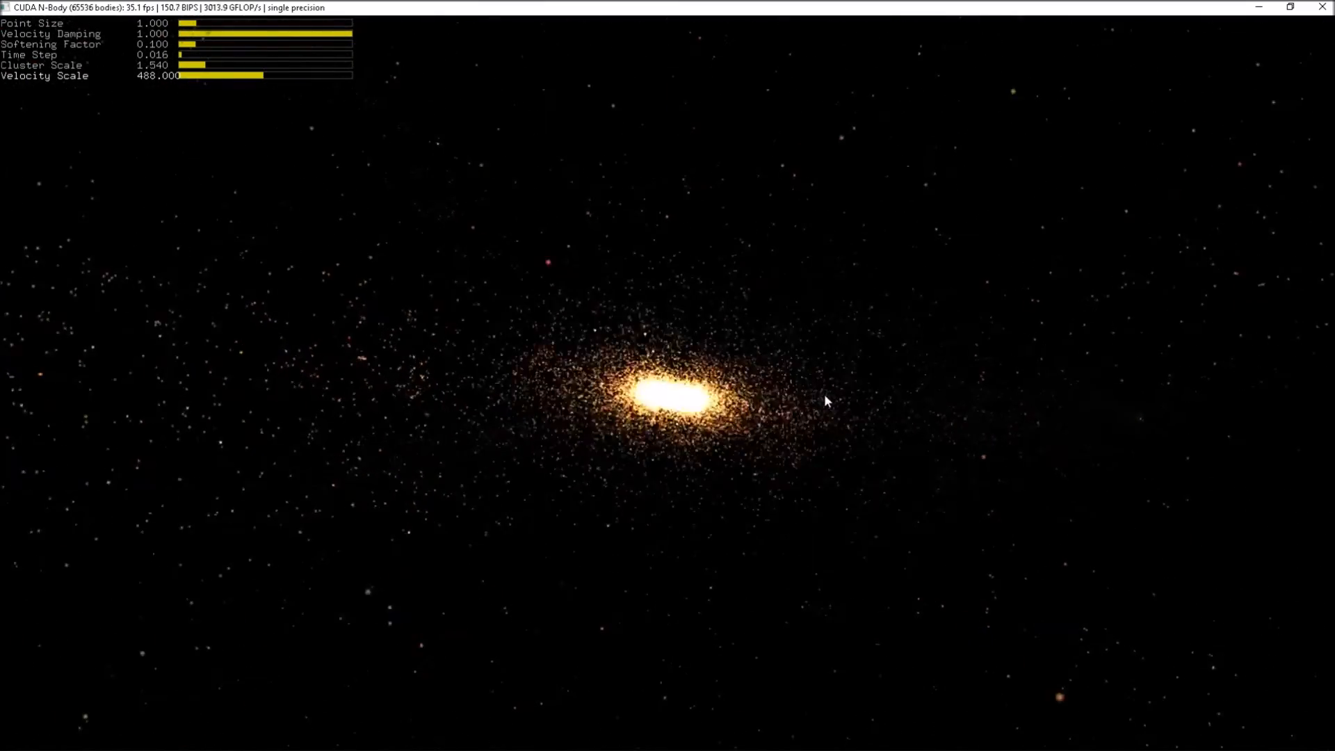
pyautogui.press(']')
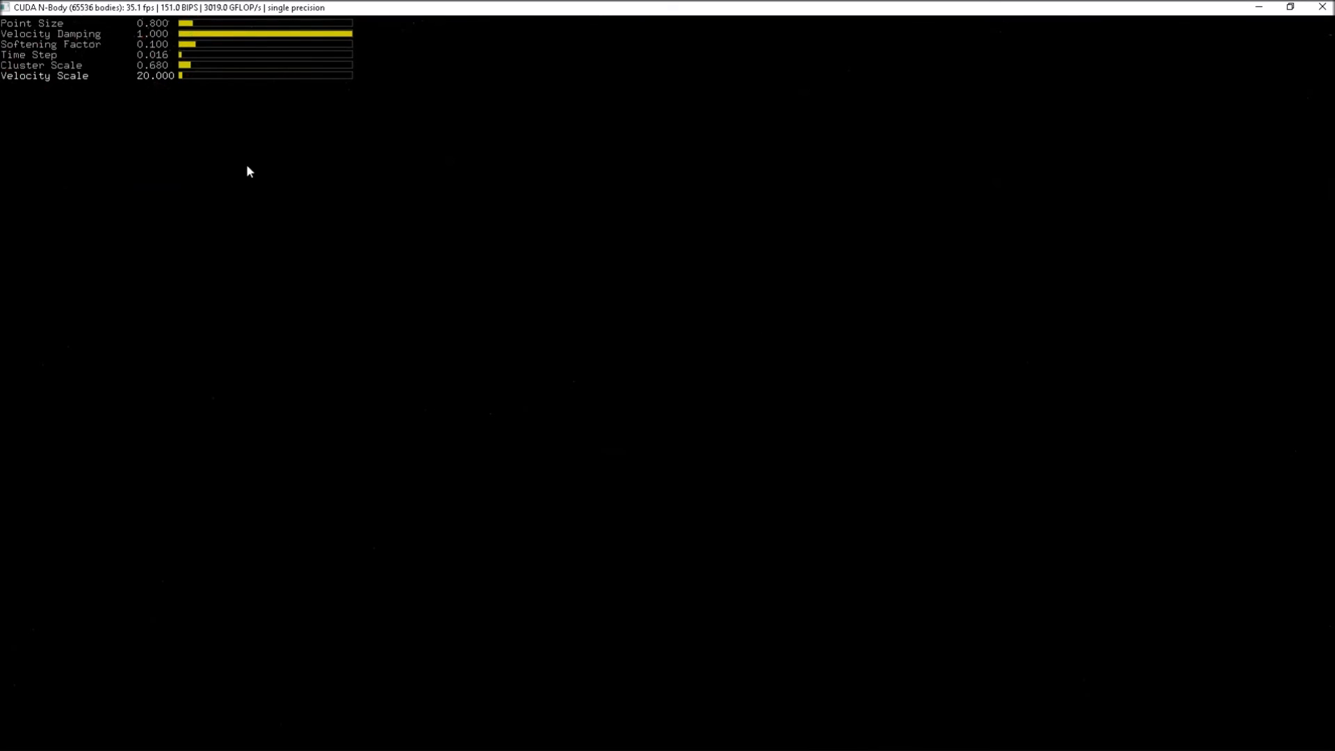
pyautogui.click(199, 75)
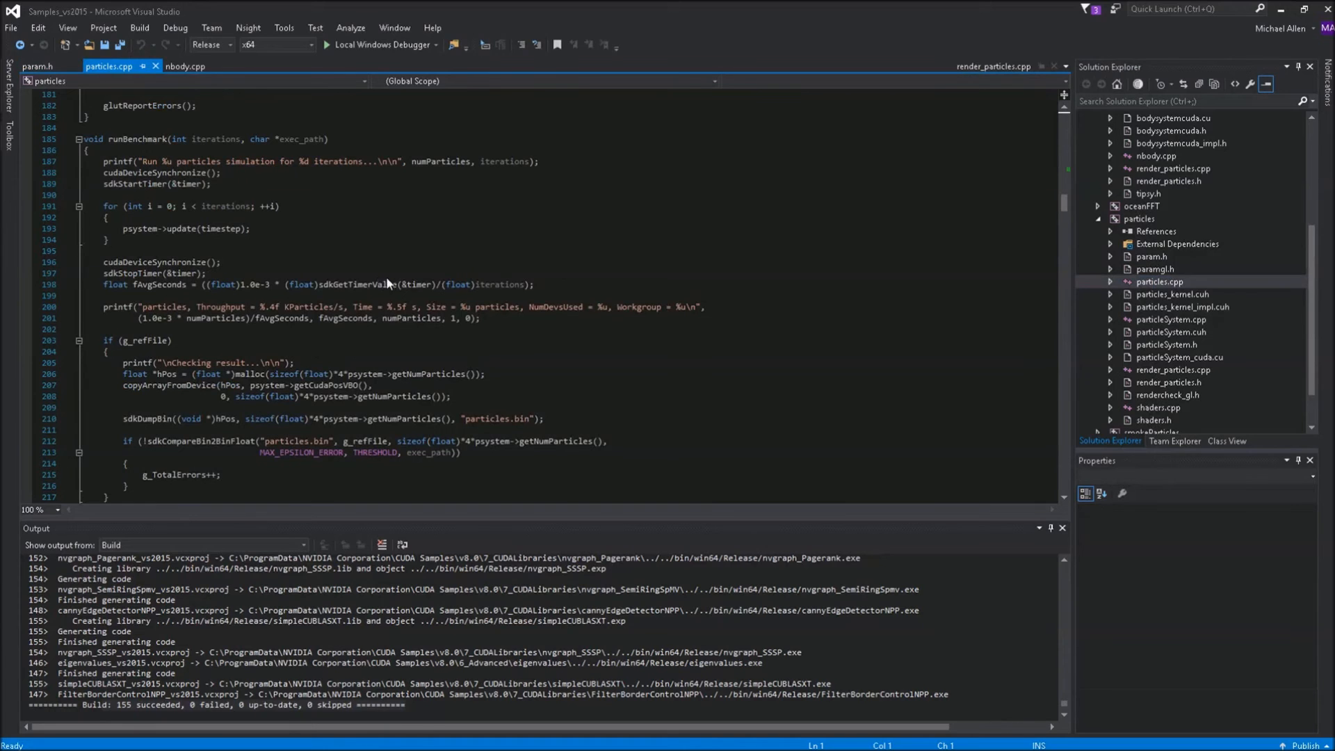
# Step: Find the NUM_PARTICLES definition near the top of particles.cpp and select its value
pyautogui.scroll(13, 489, 324)
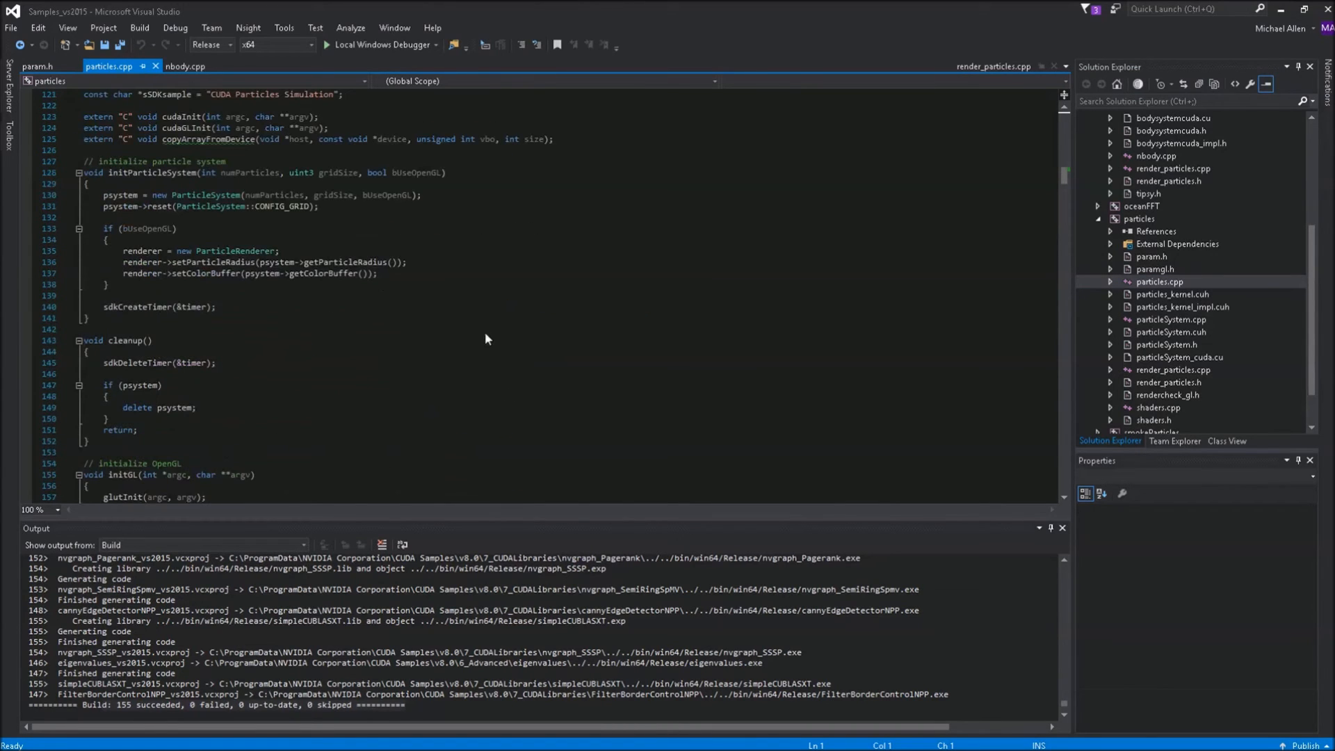
pyautogui.scroll(20, 491, 324)
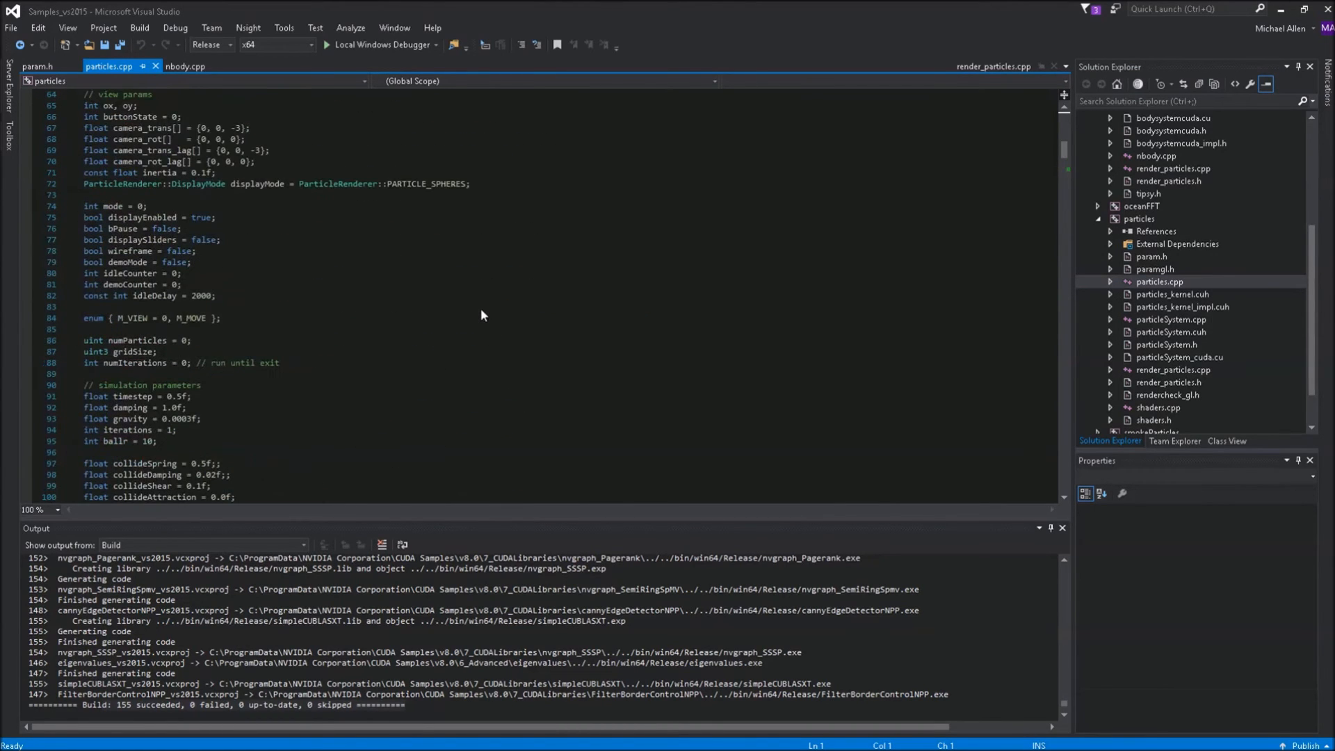
pyautogui.scroll(6, 484, 315)
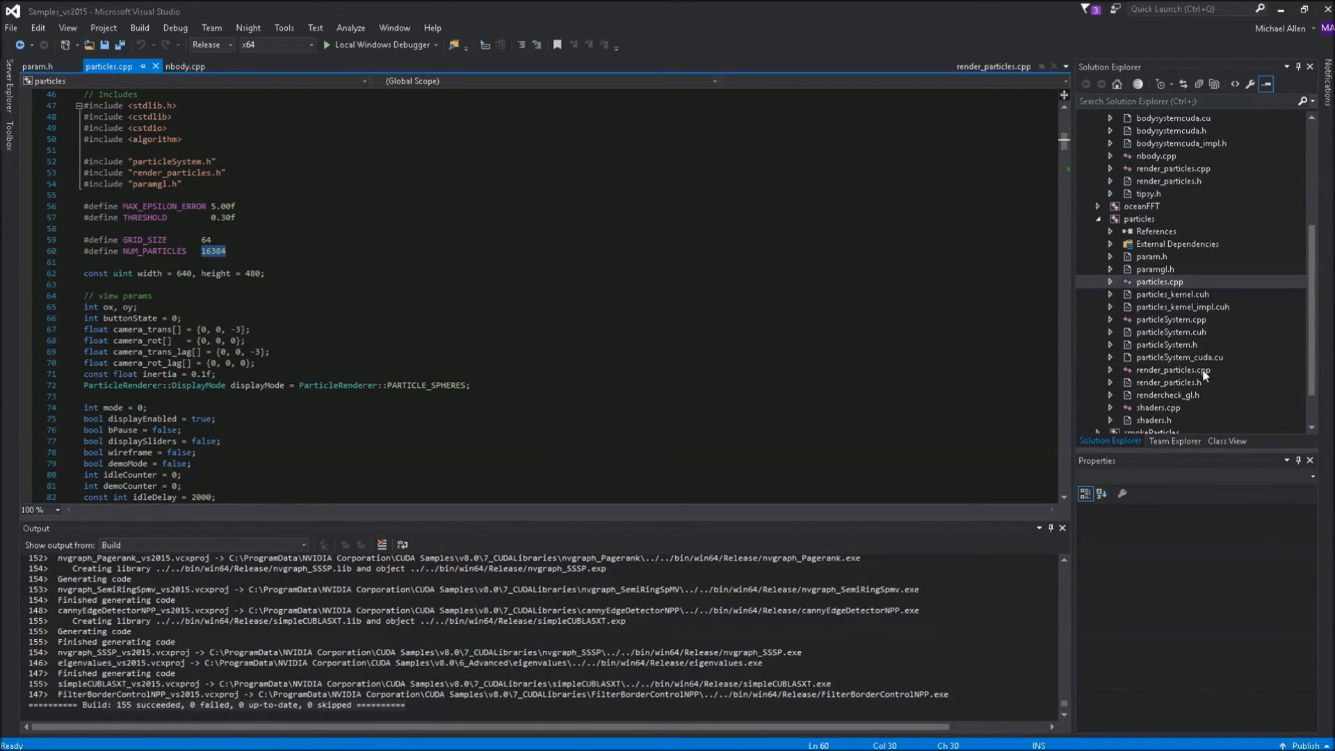
# Step: Open the particles project's folder in File Explorer, browse to the v8.0 bin\win64\Release folder, and close the window
pyautogui.rightClick(1139, 219)
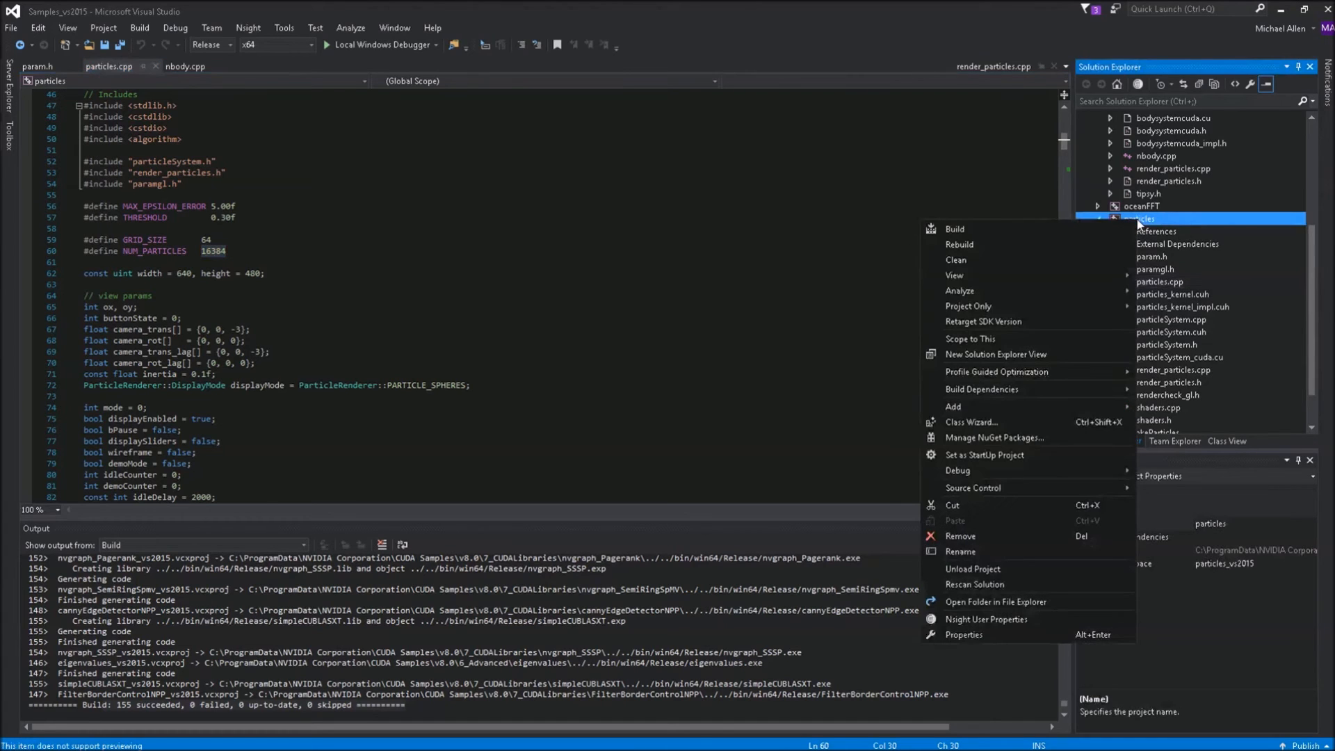
pyautogui.click(1028, 601)
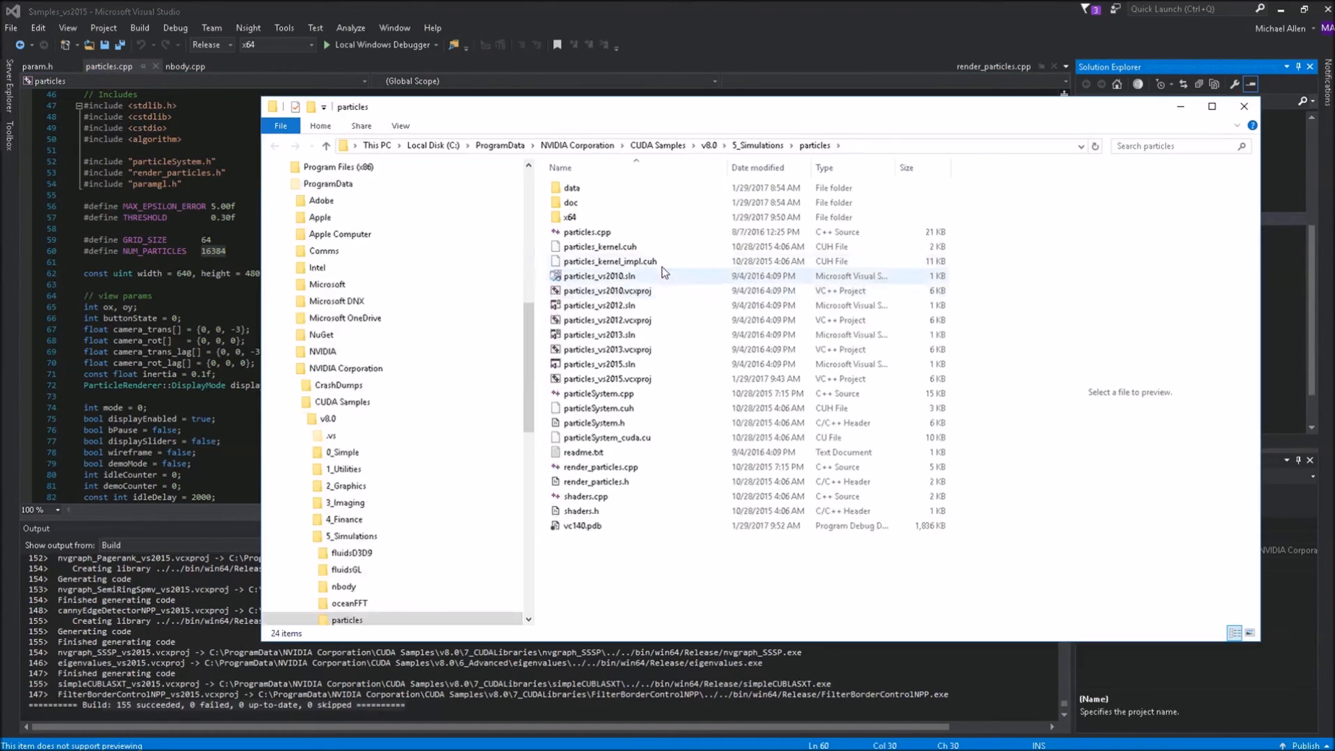
pyautogui.click(716, 149)
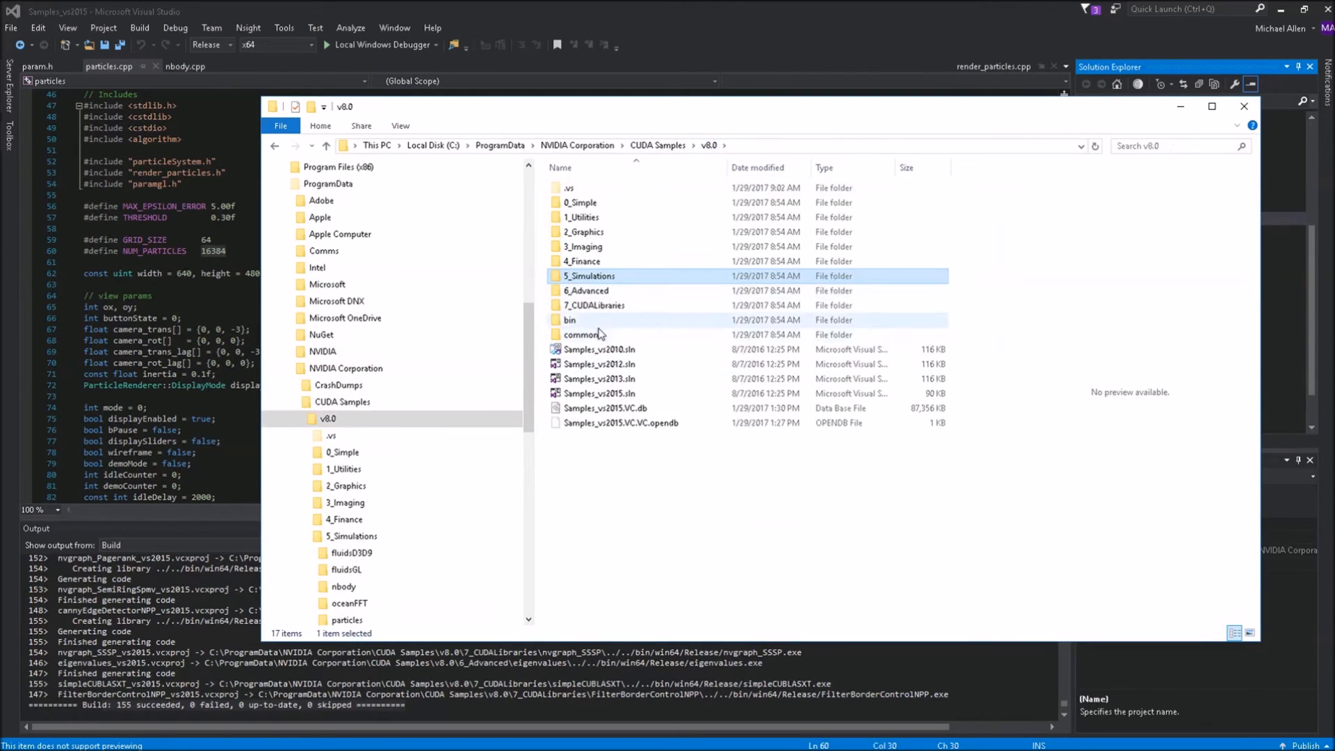
pyautogui.doubleClick(587, 321)
pyautogui.doubleClick(582, 187)
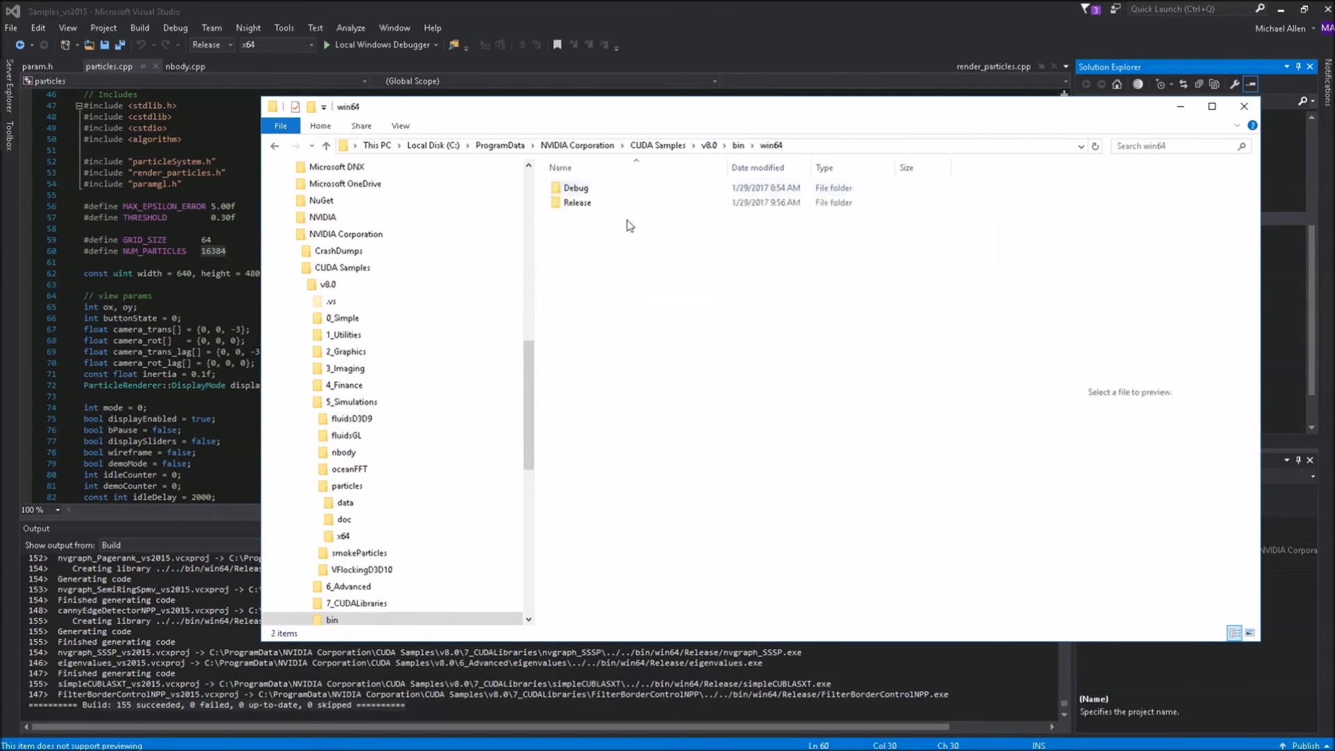
pyautogui.doubleClick(578, 203)
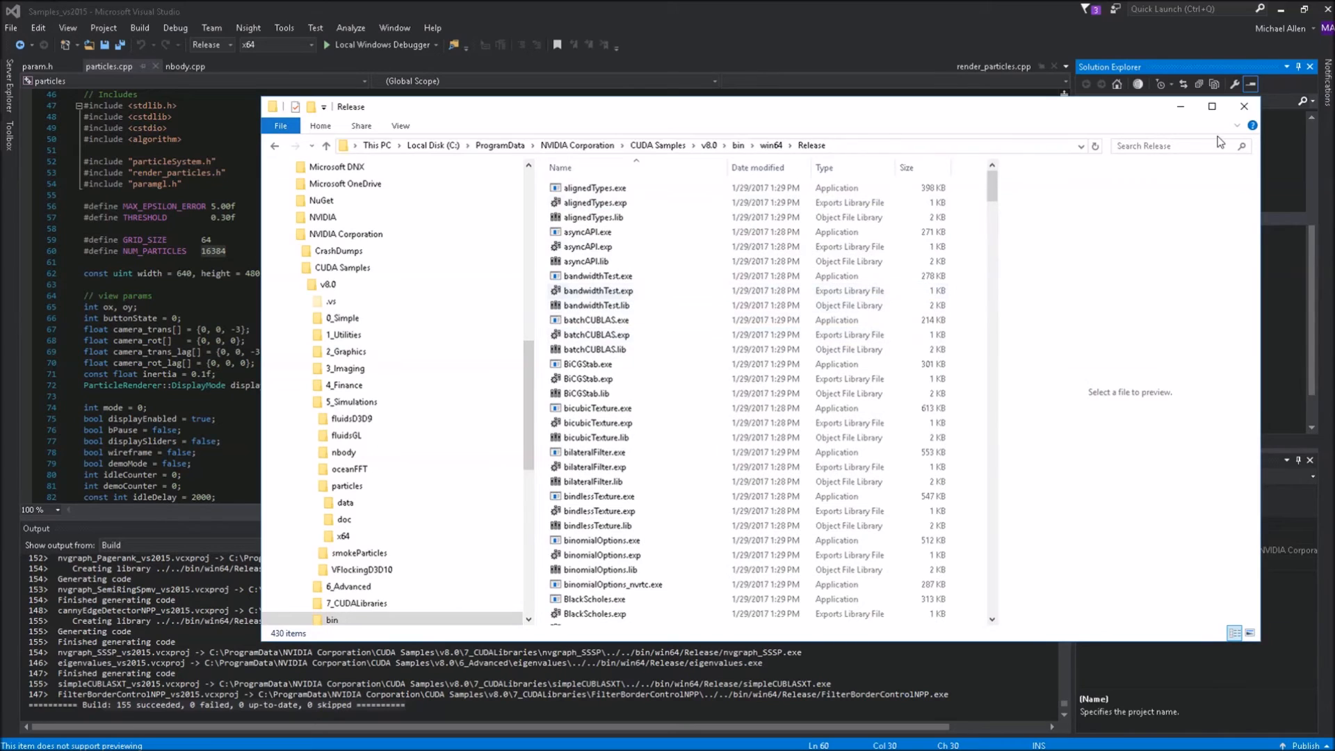
pyautogui.click(1242, 106)
# Step: Run the particles sample from the Release folder in the command prompt, review its console output, and minimize the prompt
pyautogui.hotkey('alt', 'Tab')
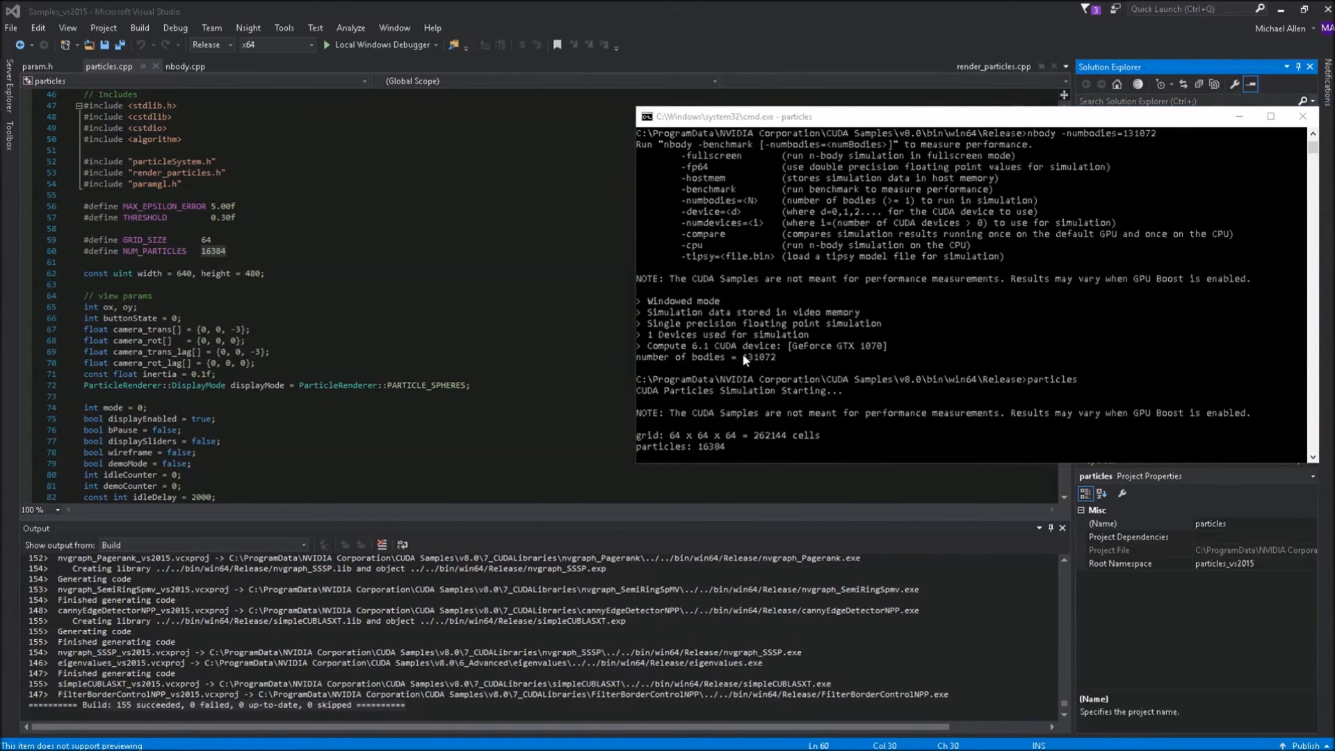
pyautogui.scroll(5, 744, 358)
pyautogui.scroll(-5, 1034, 365)
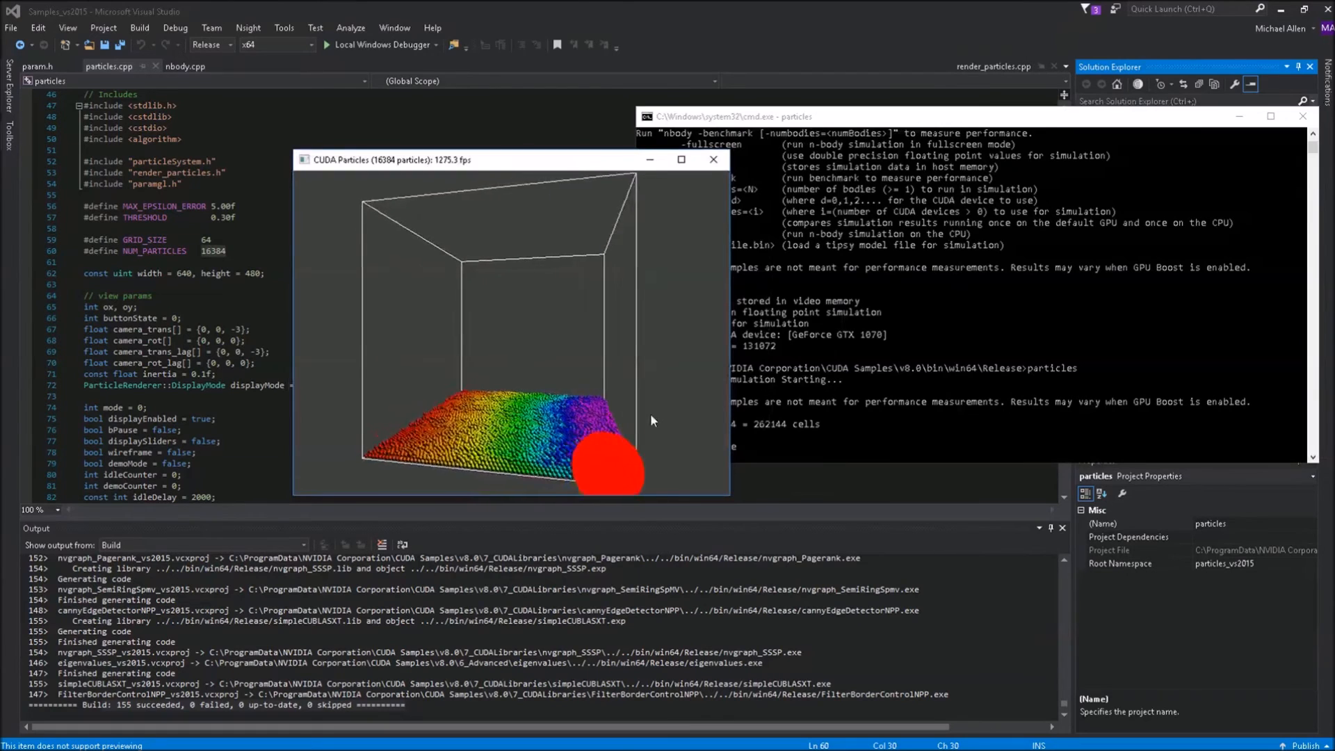
pyautogui.click(994, 227)
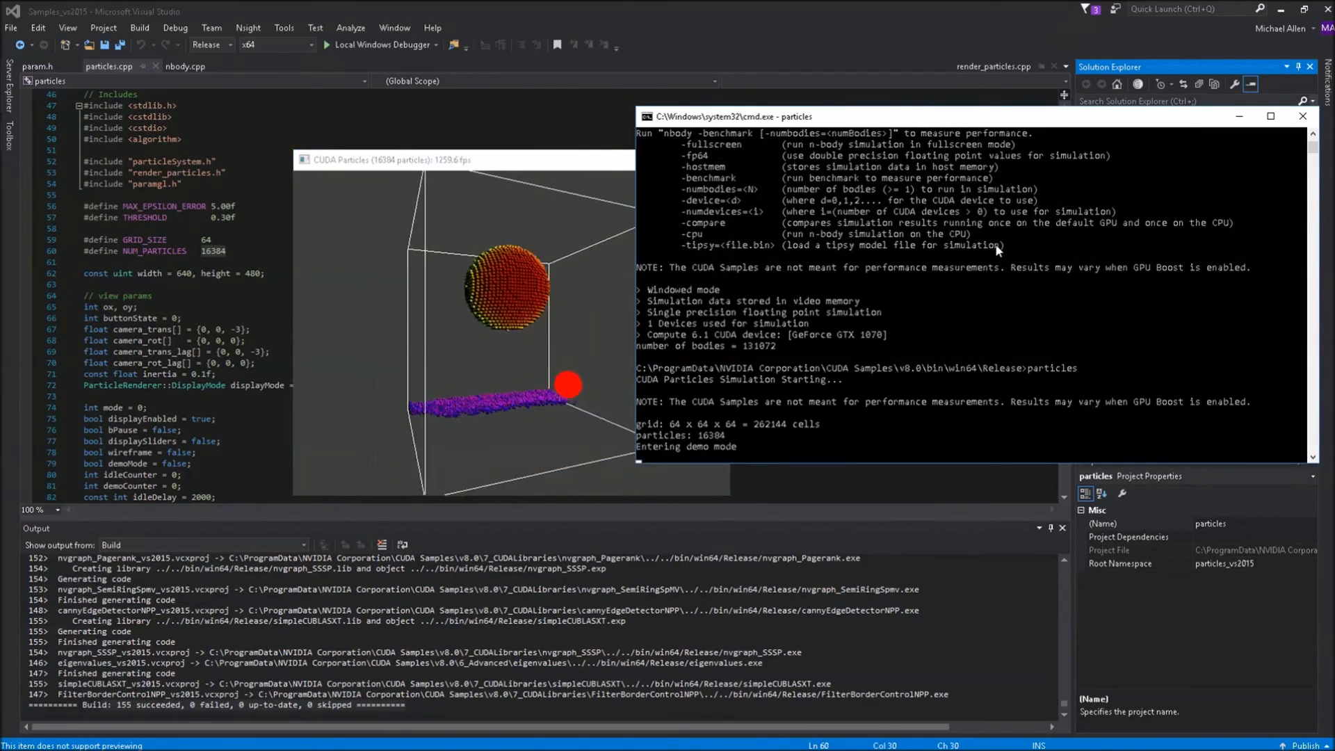
pyautogui.scroll(-3, 993, 231)
pyautogui.scroll(-1, 937, 464)
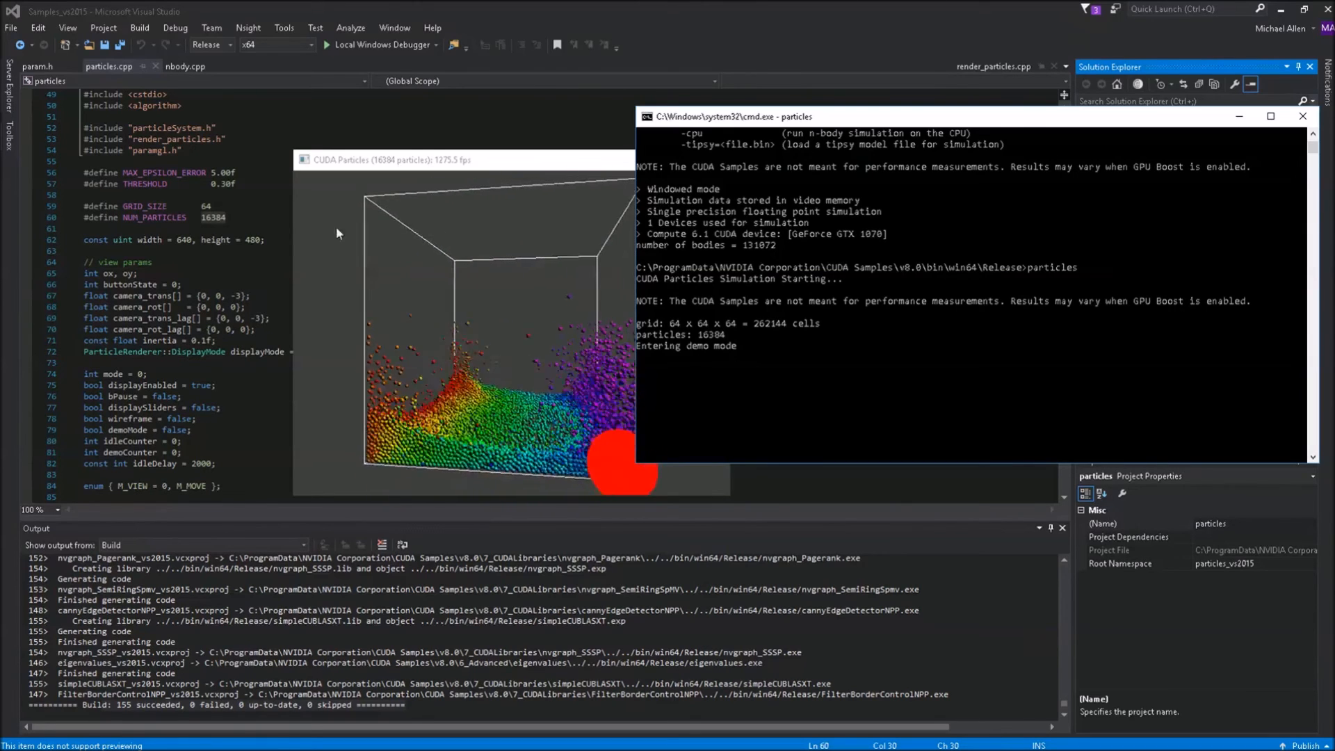
pyautogui.click(1239, 117)
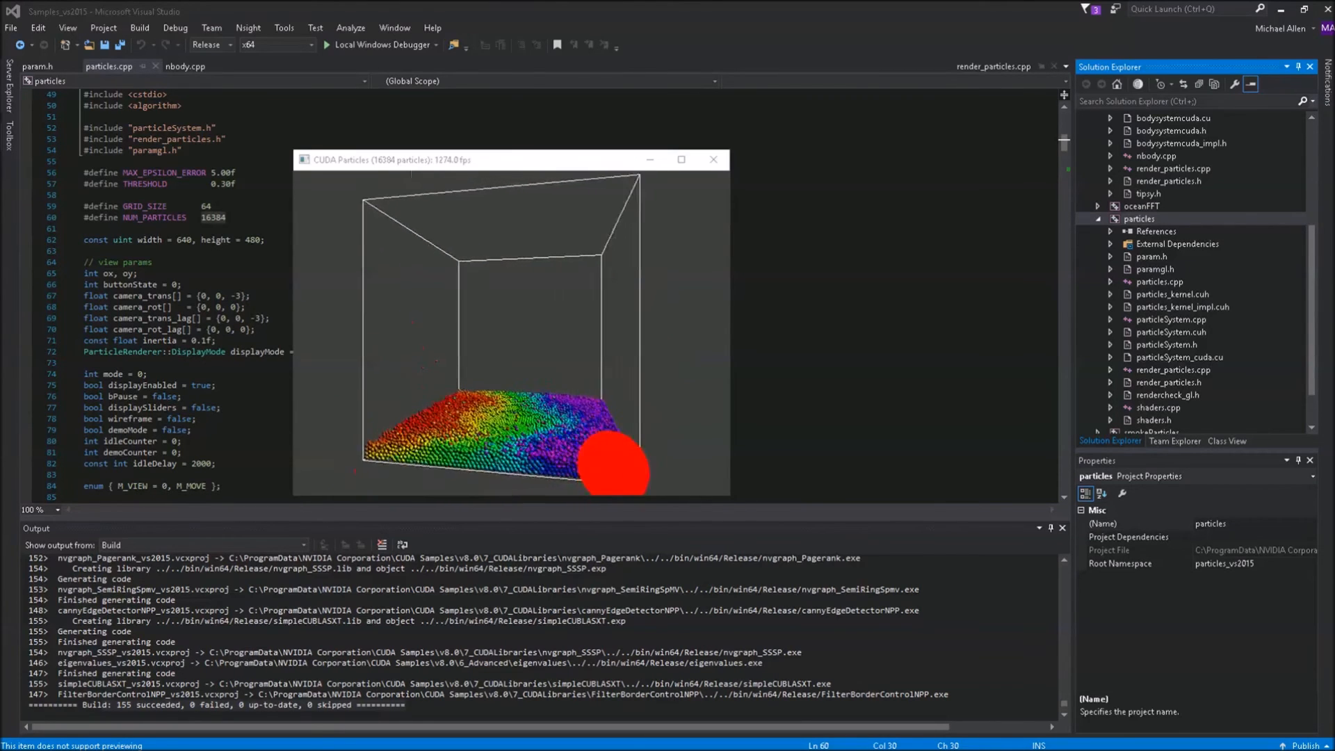
# Step: Switch to the Python prompt and list powers of two with [2**i for i in range(1,40)]
pyautogui.hotkey('alt', 'Tab')
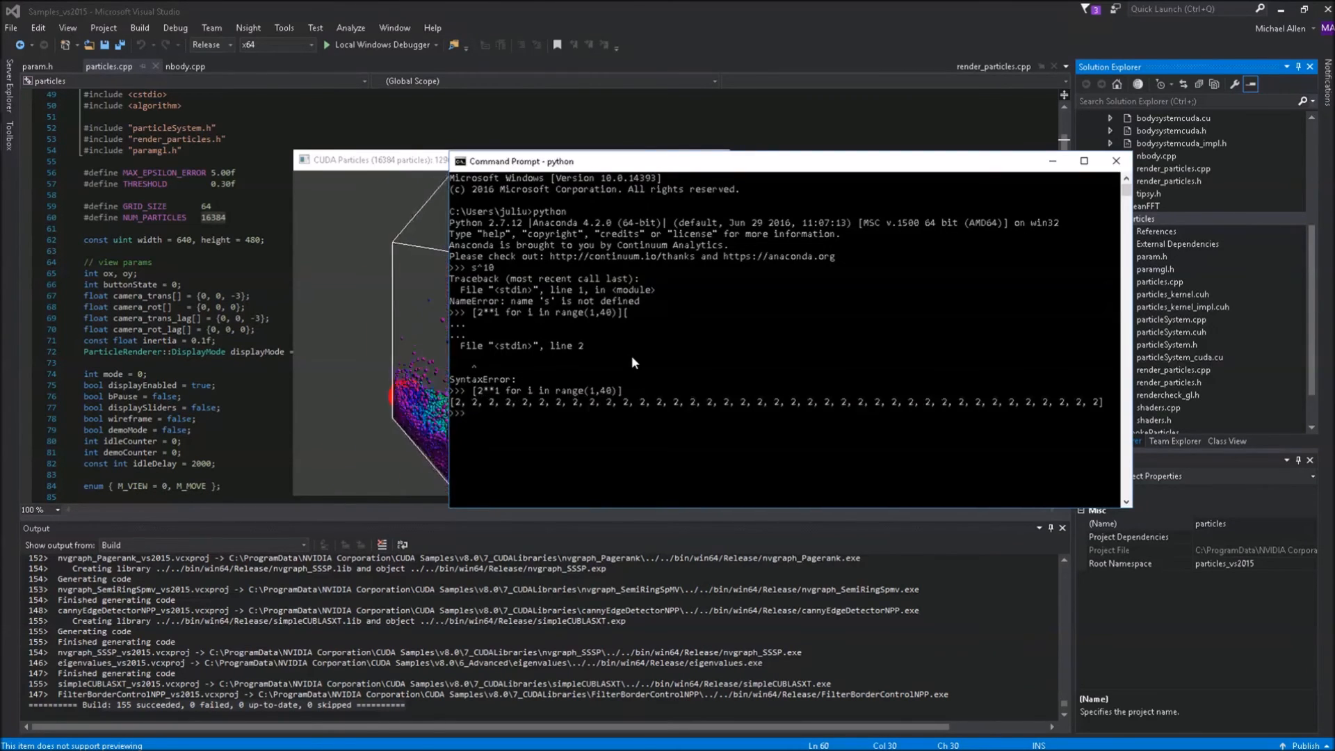
pyautogui.write('[')
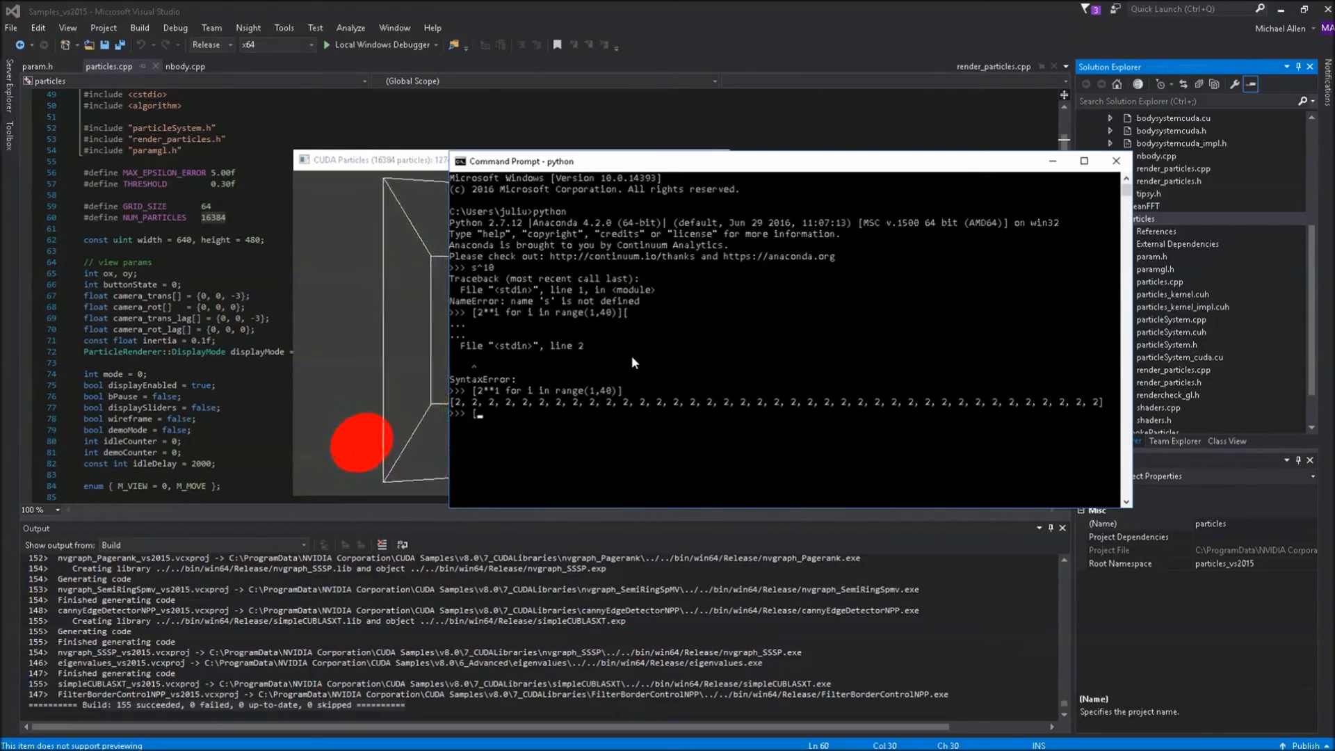
pyautogui.write('2*')
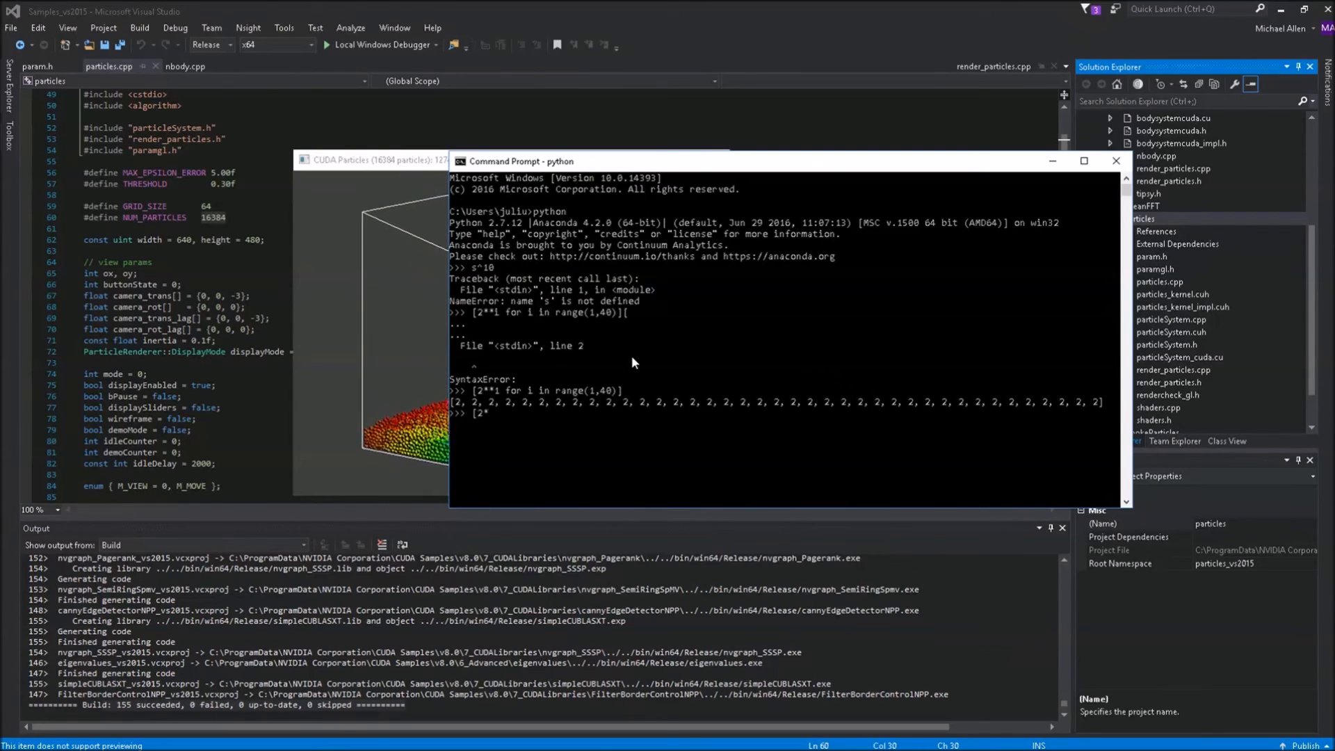
pyautogui.write('*i for i in range(1,40')
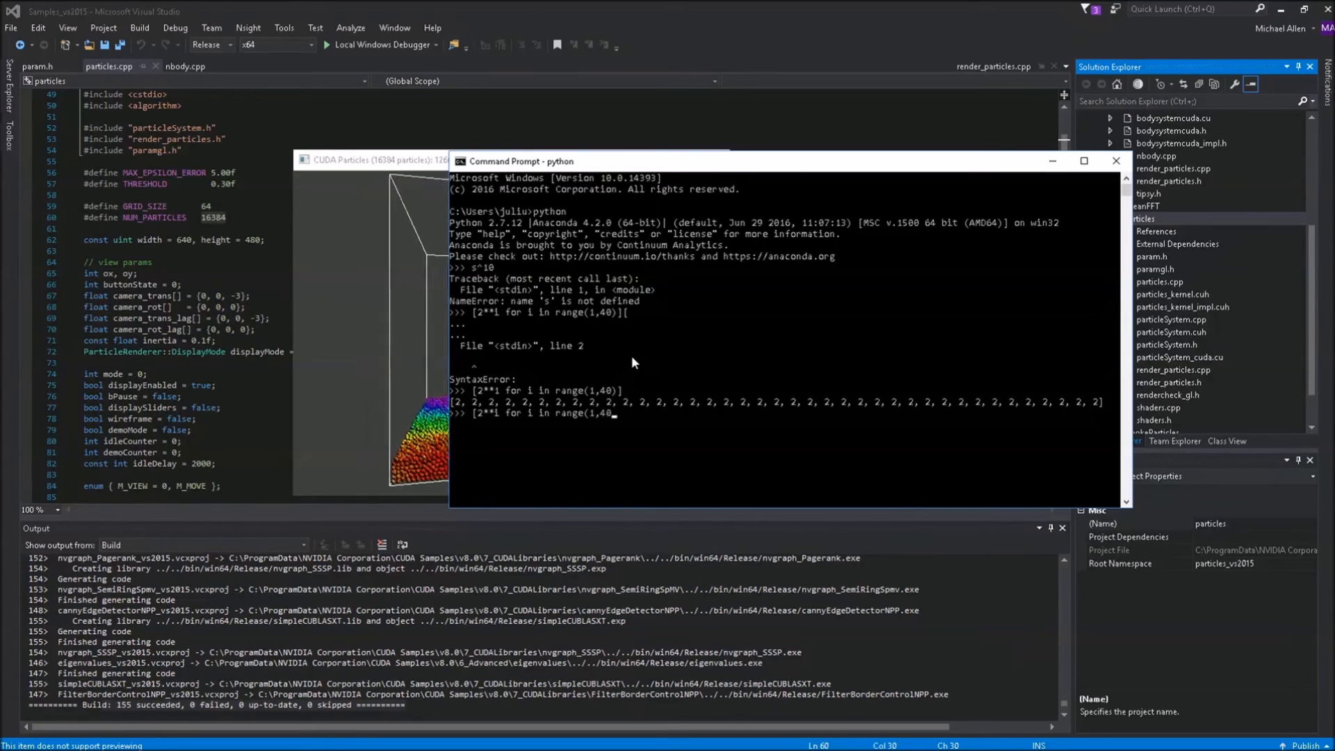
pyautogui.write(')]')
pyautogui.press('Return')
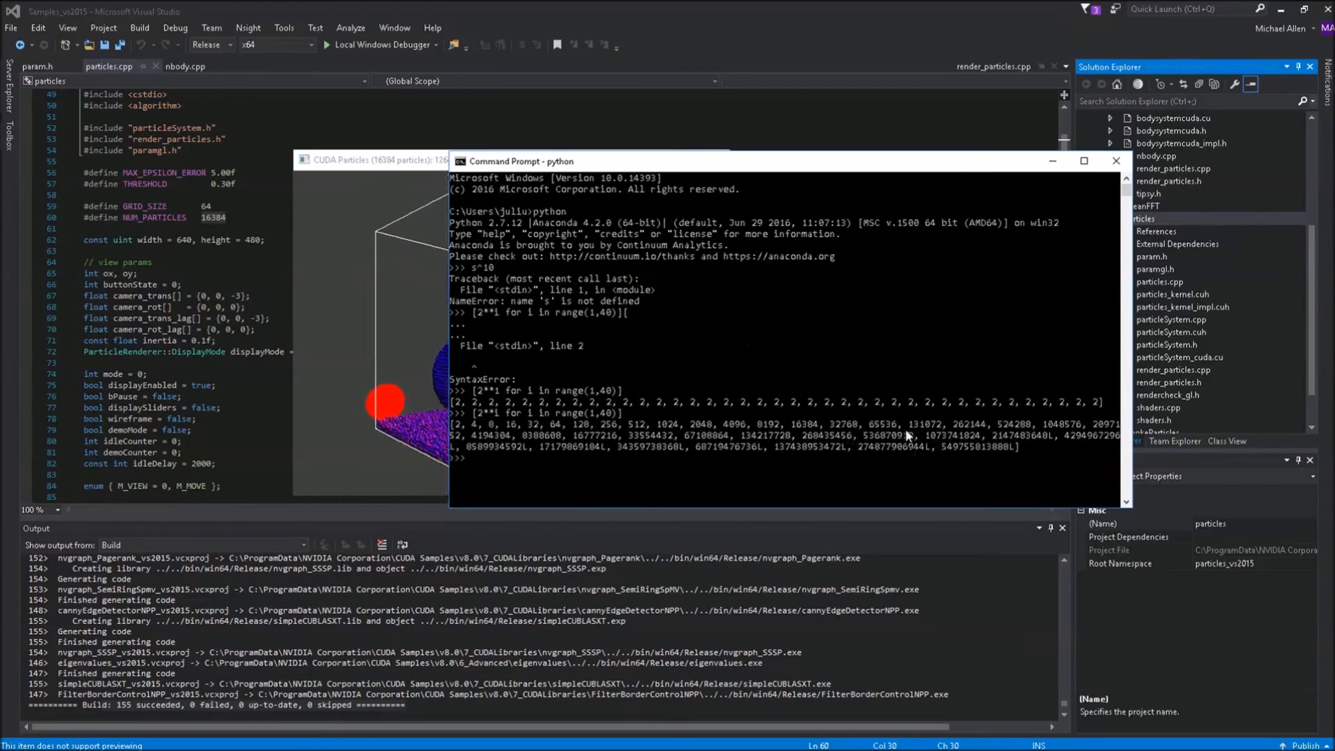
# Step: Set NUM_PARTICLES to 65536 in particles.cpp, save the file, and try to build the particles project
pyautogui.click(231, 217)
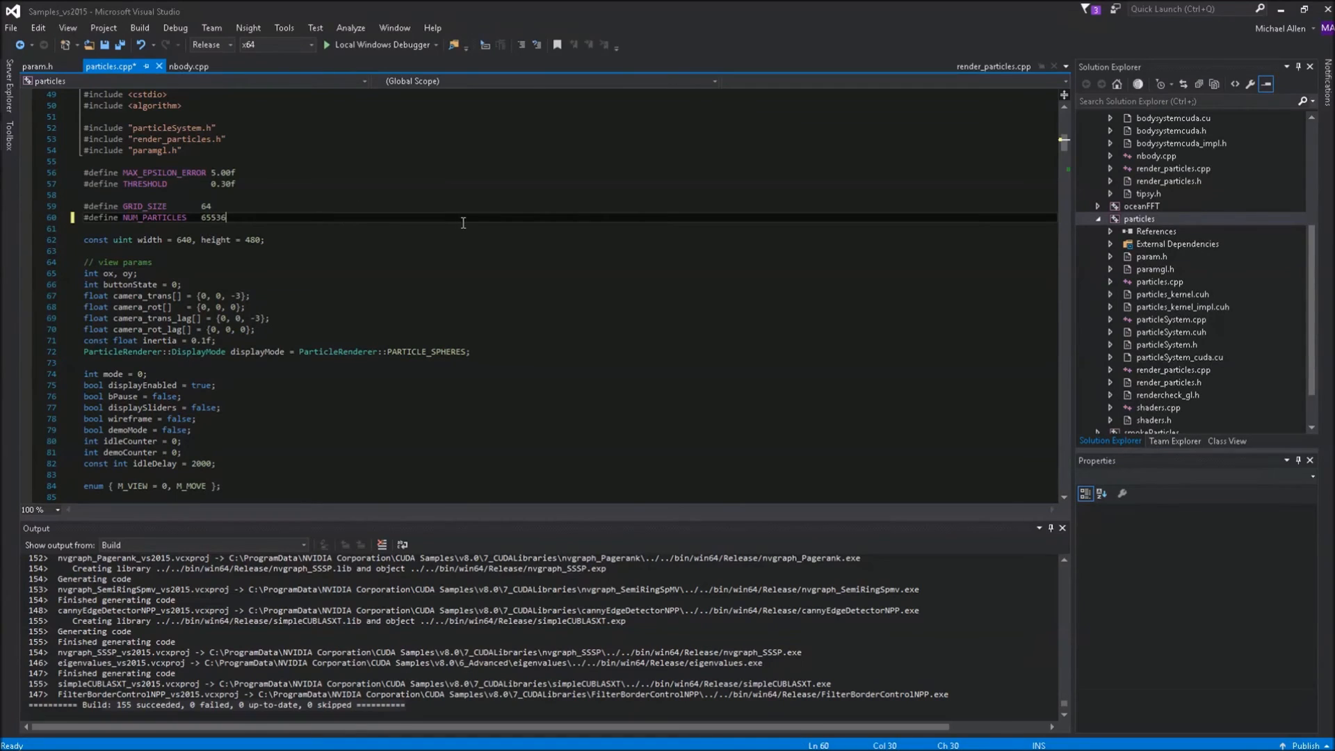
pyautogui.rightClick(1139, 219)
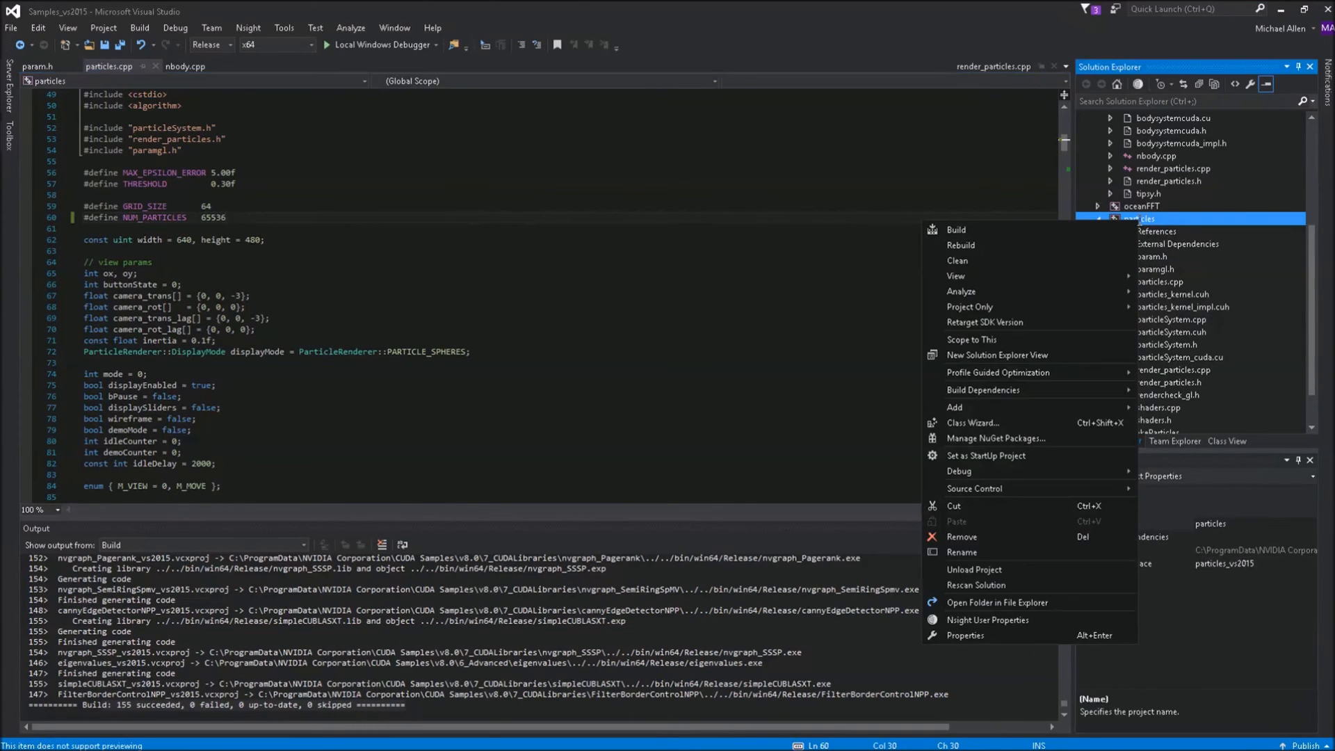
pyautogui.click(1068, 230)
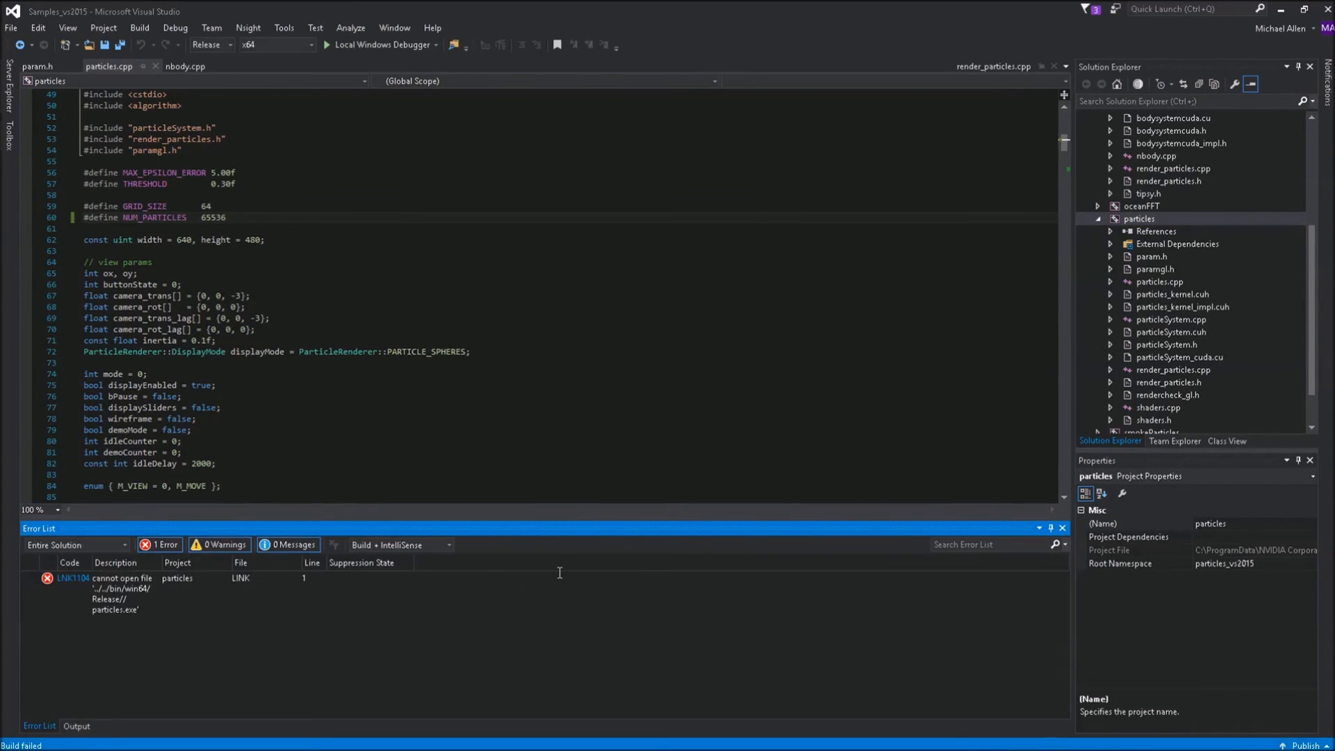
# Step: Close the running CUDA Particles simulation window and build the particles project again
pyautogui.hotkey('alt', 'Tab')
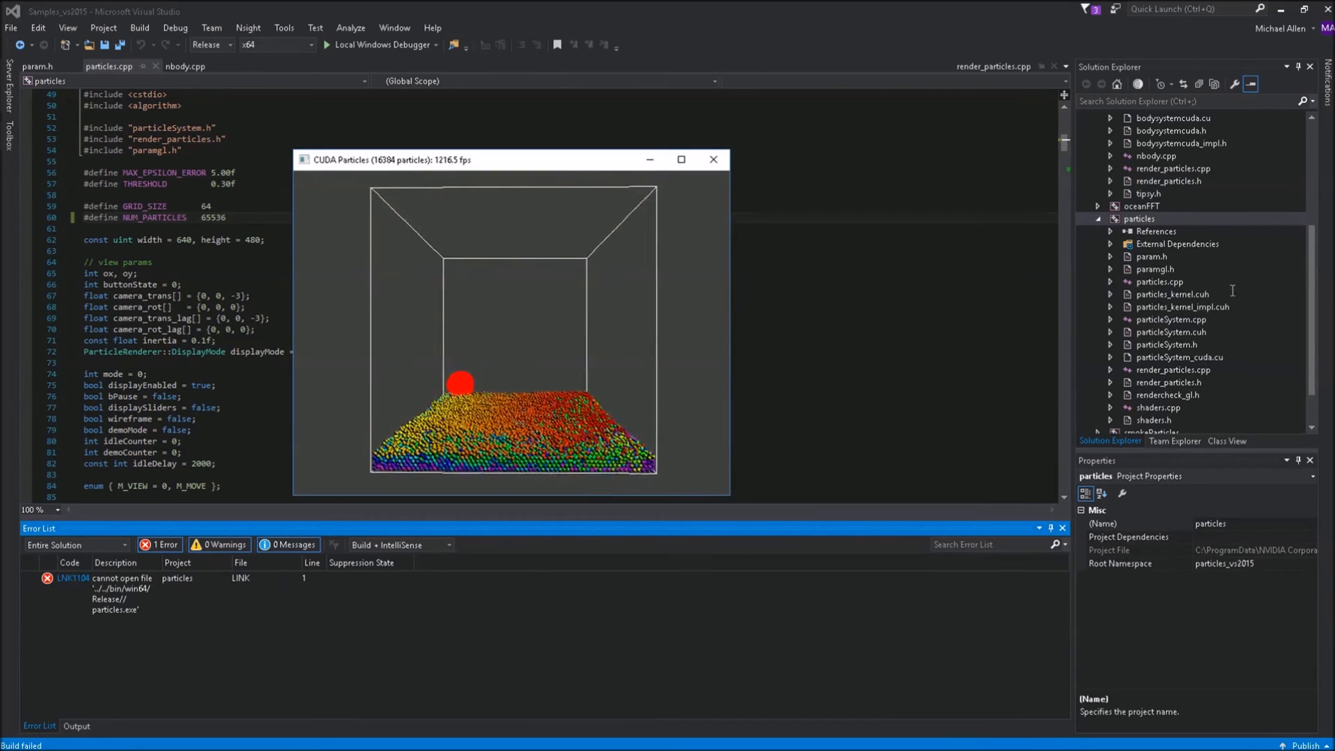
pyautogui.click(720, 163)
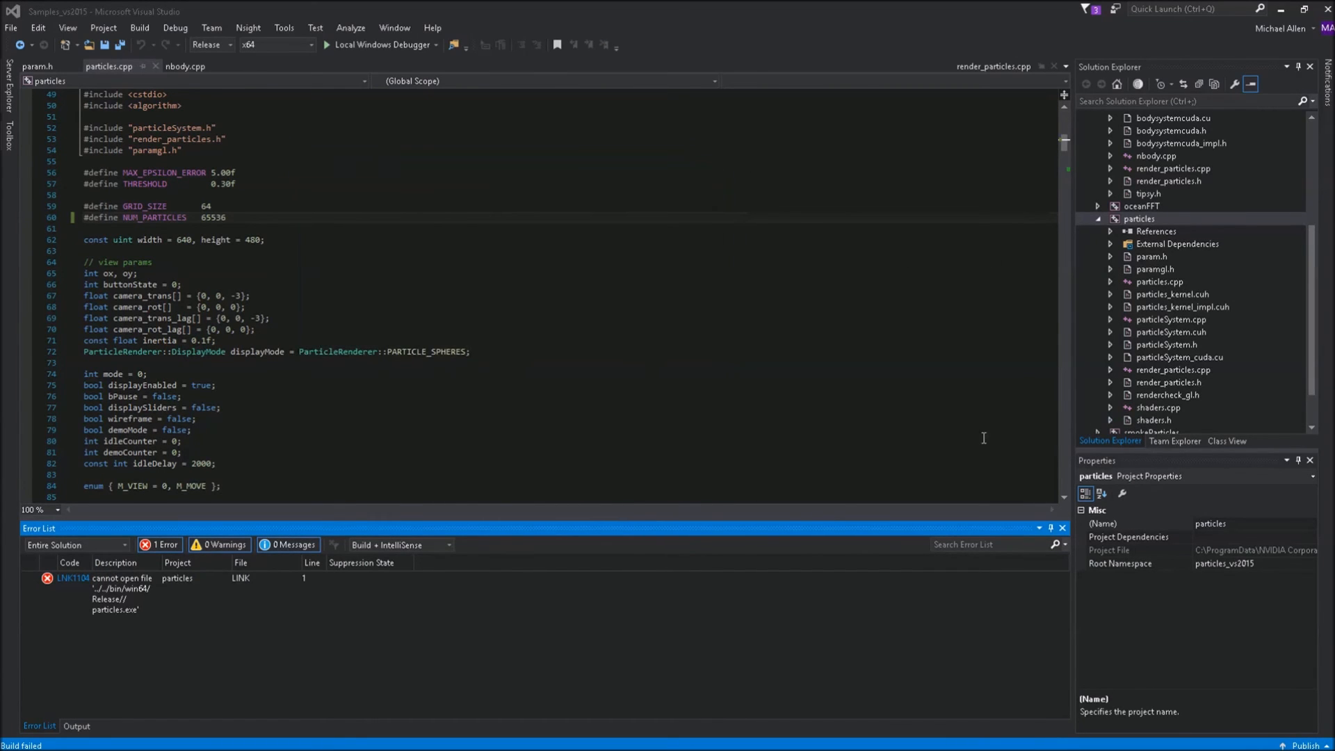
pyautogui.click(1134, 217)
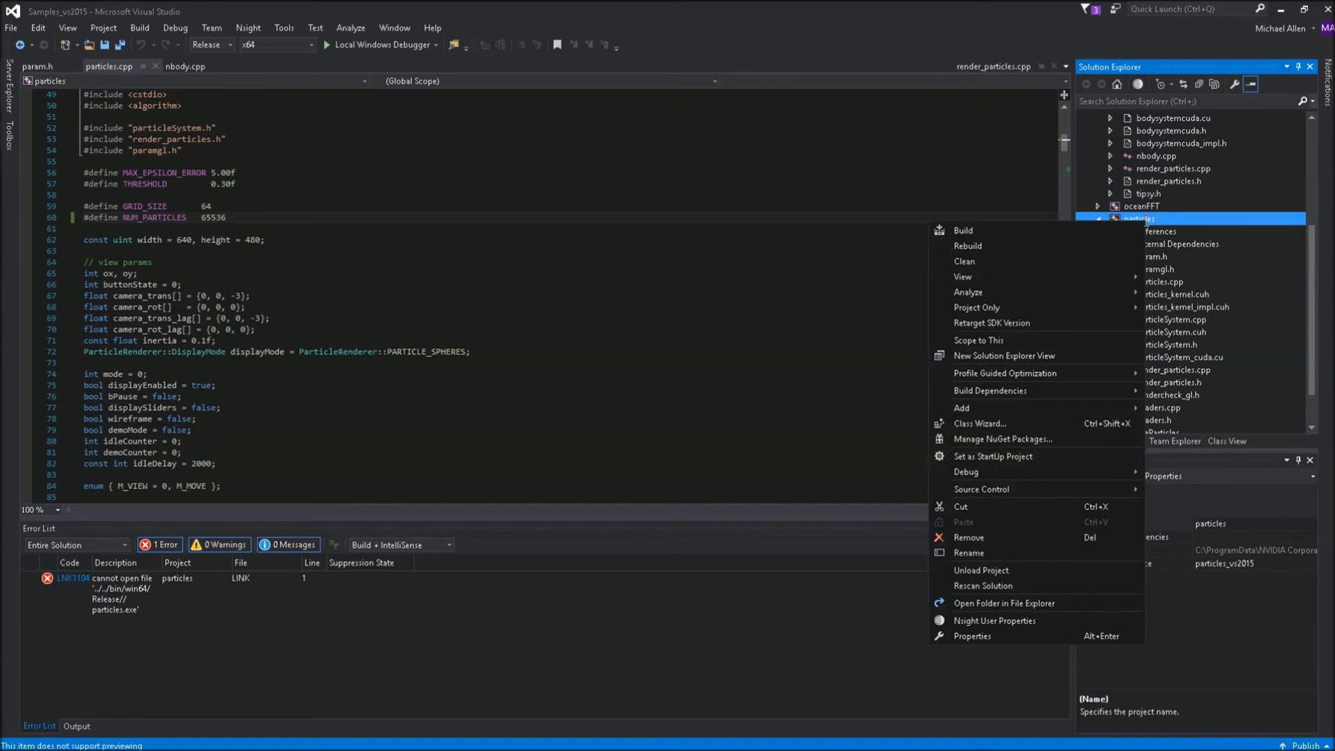
pyautogui.click(965, 230)
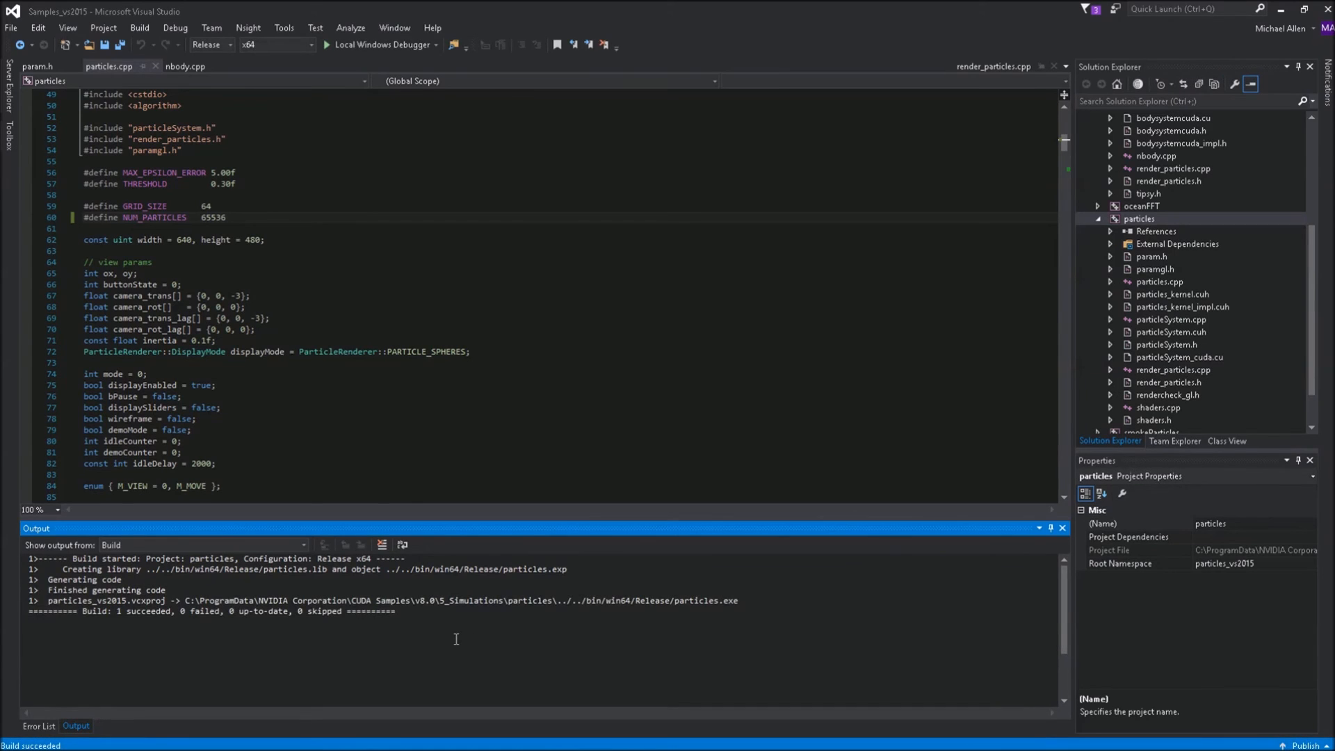
# Step: Open the particles project's folder in File Explorer and go to the bin folder of the v8.0 CUDA samples
pyautogui.rightClick(1131, 217)
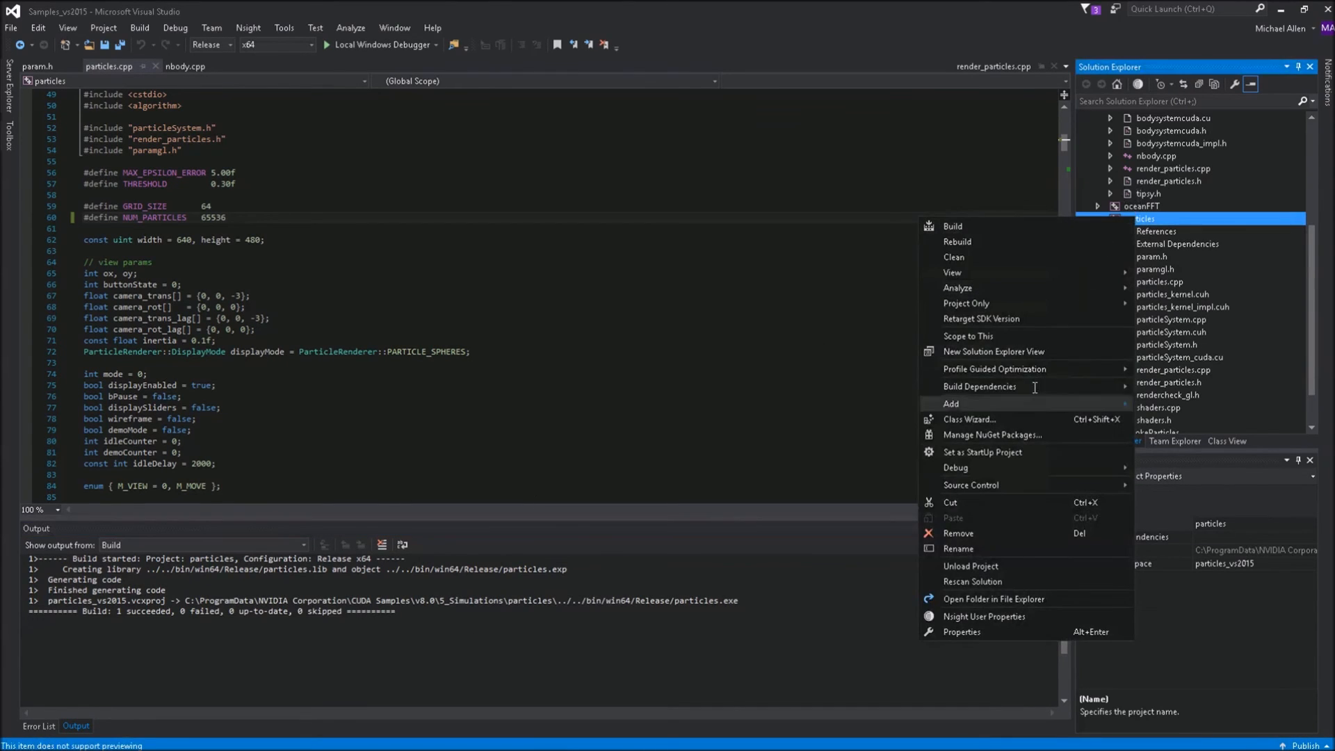
pyautogui.click(995, 599)
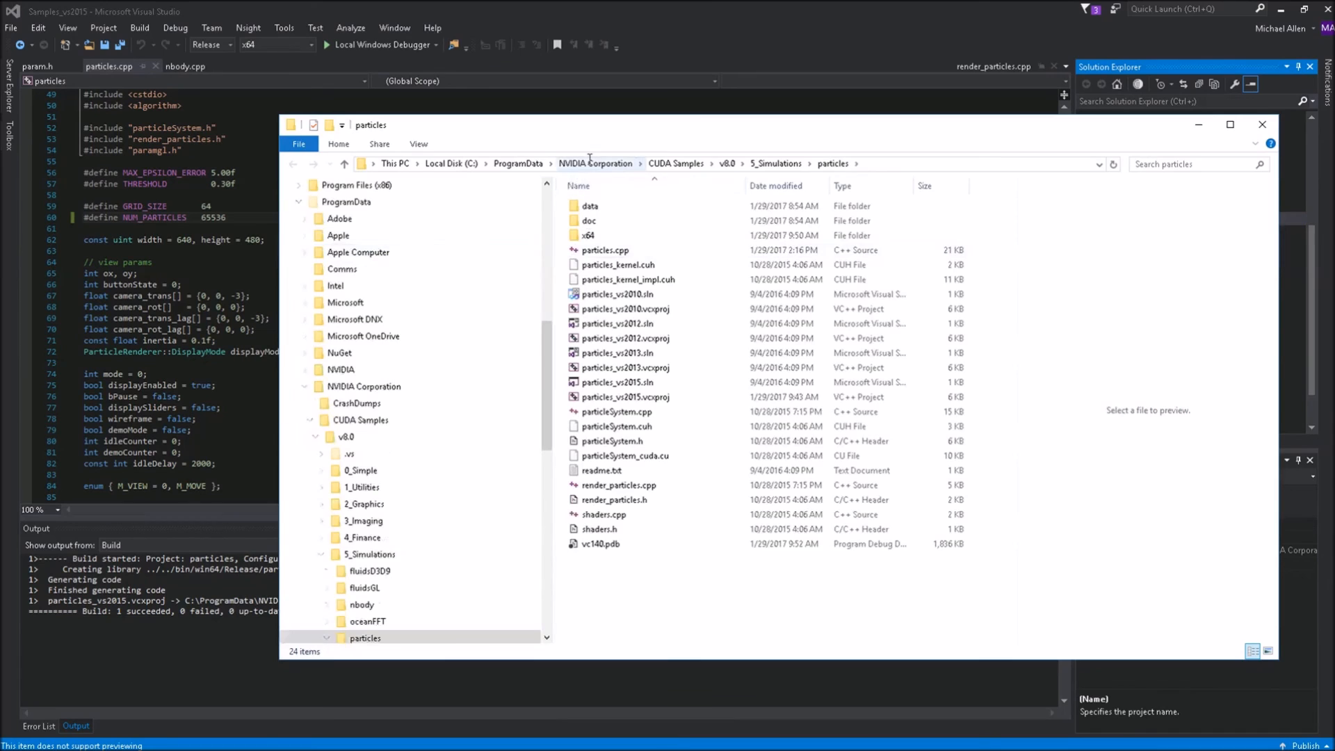
pyautogui.click(727, 163)
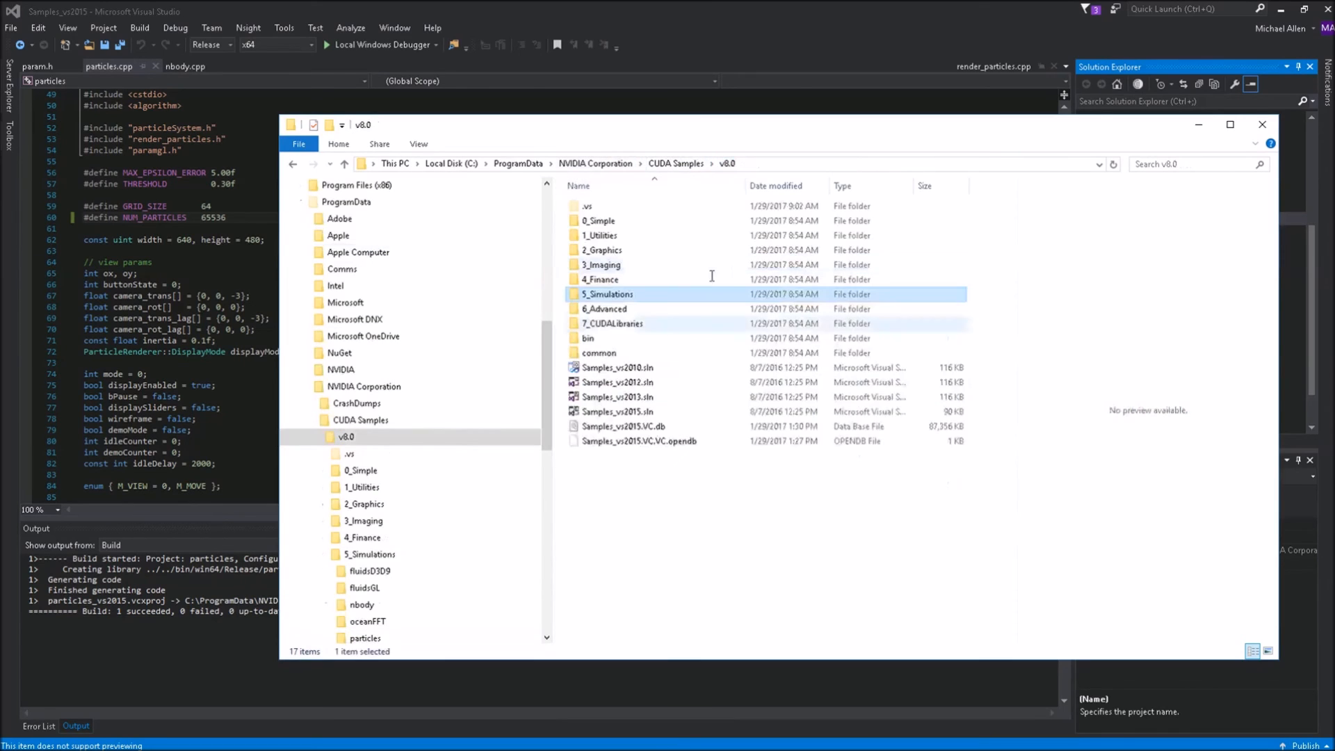
pyautogui.doubleClick(606, 338)
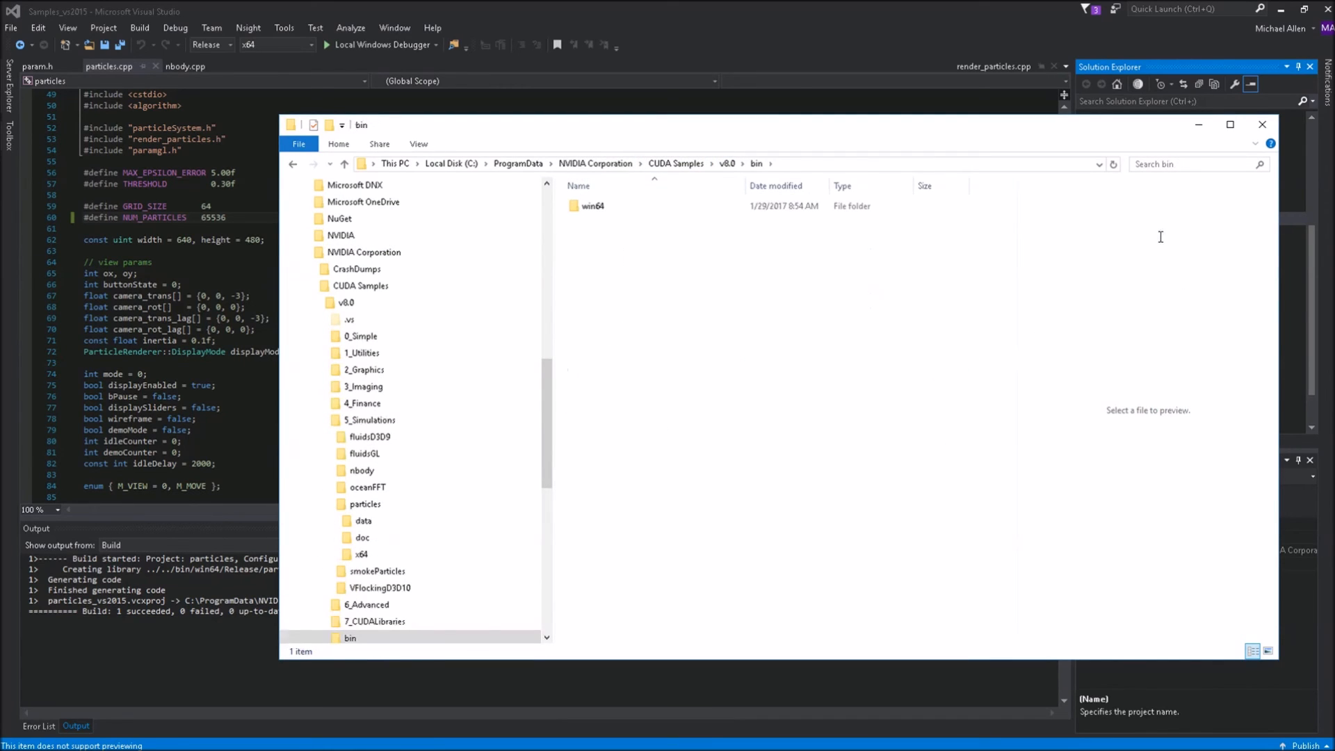
# Step: Switch to the command prompt, run the rebuilt particles sample from the Release folder, and reset the particles to the block arrangement
pyautogui.hotkey('alt', 'Tab')
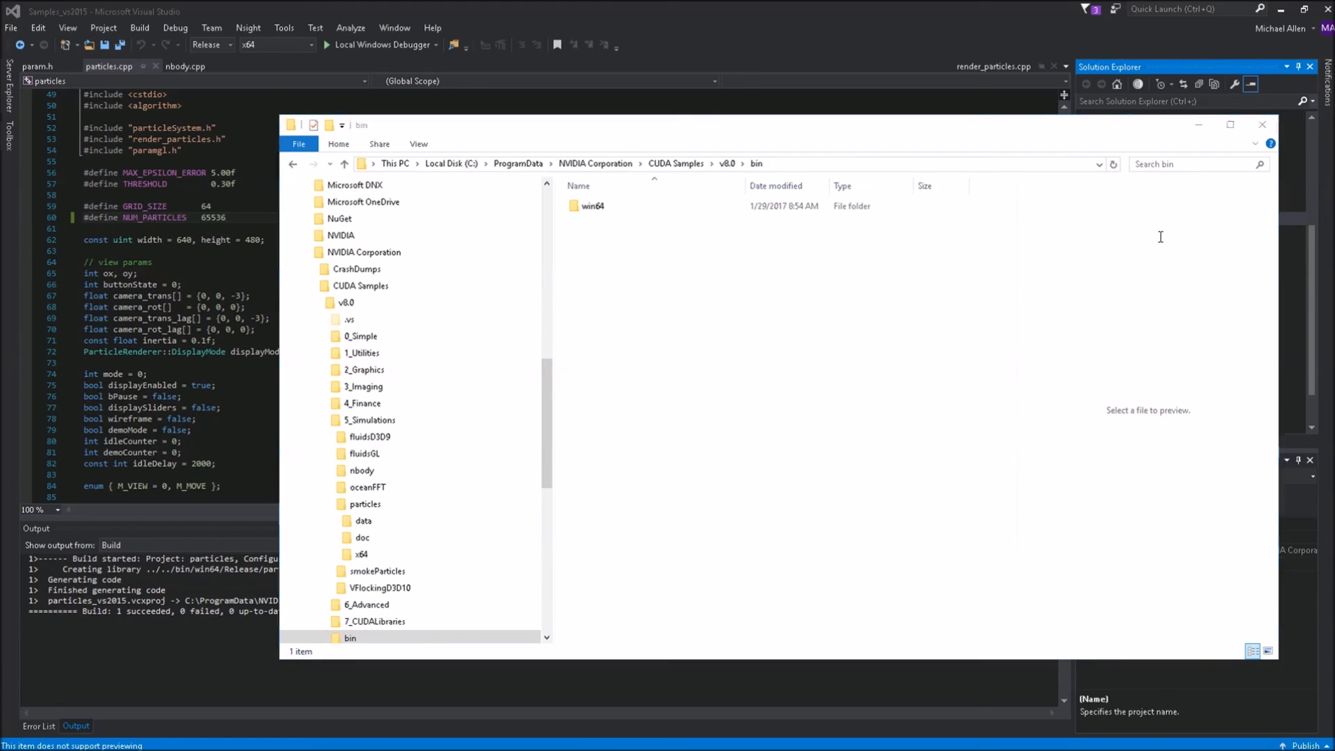
pyautogui.hotkey('alt', 'Tab')
pyautogui.hotkey('alt', 'Tab')
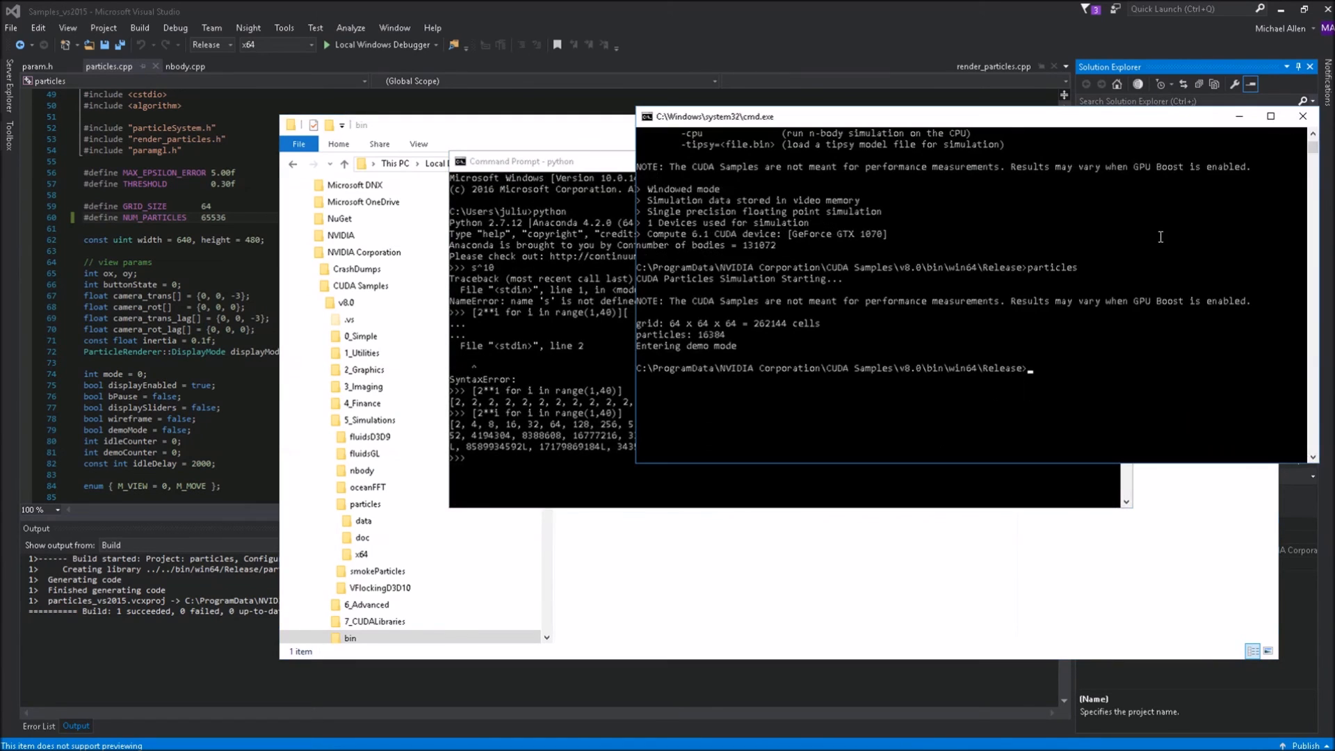
pyautogui.press('Return')
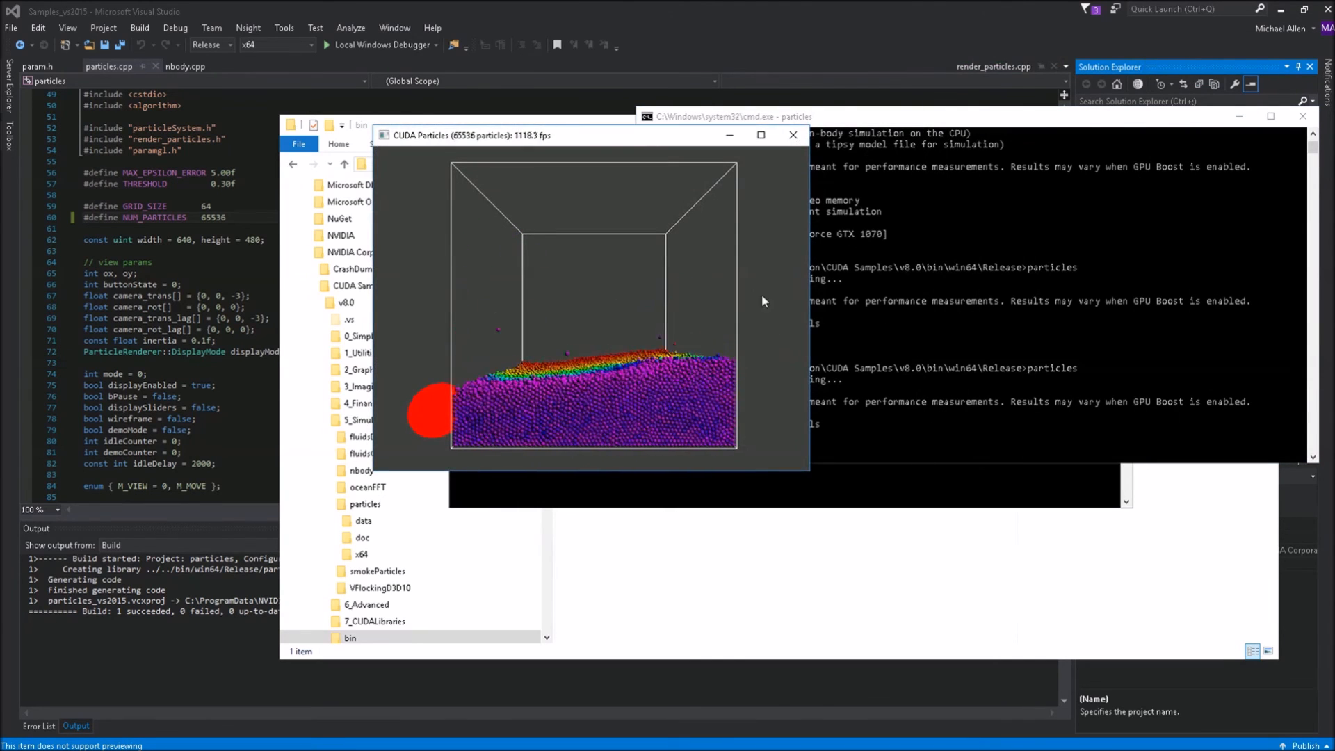
pyautogui.press('1')
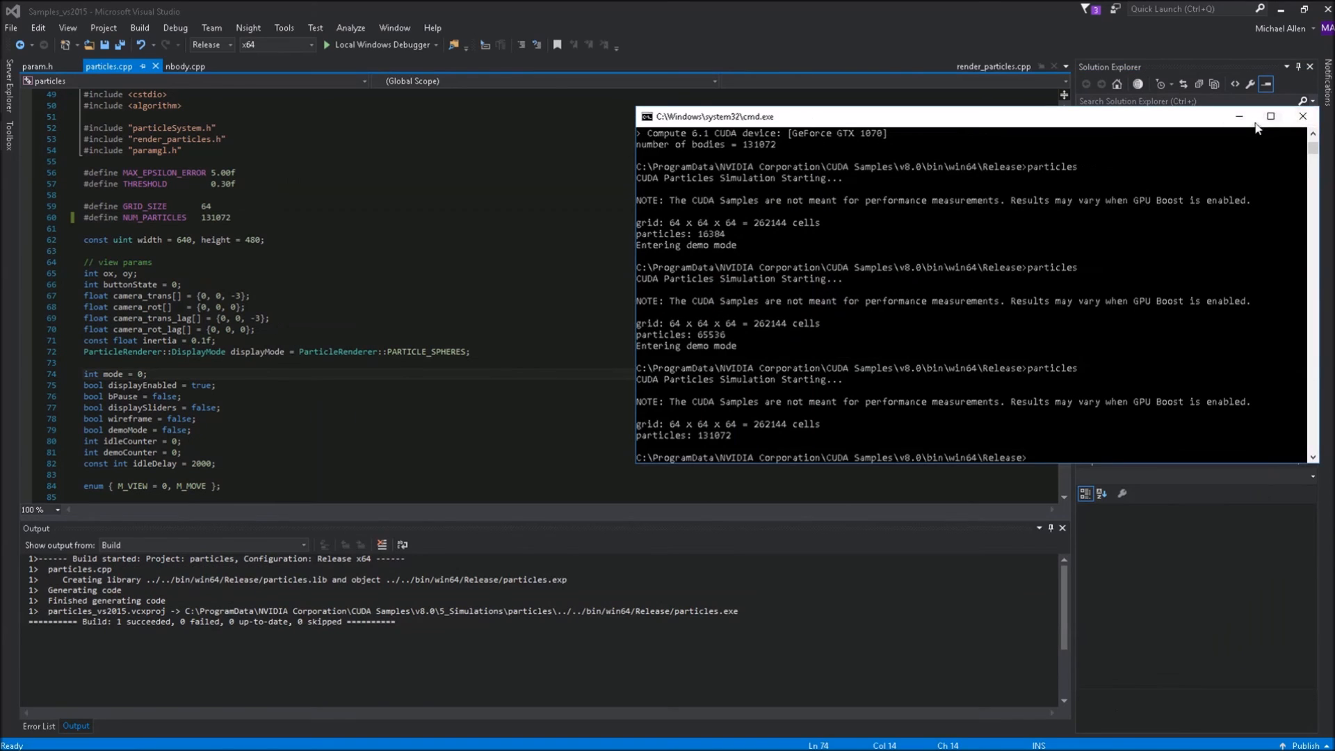
# Step: Consult the powers of two in the Python prompt to set NUM_PARTICLES to 262144 in particles.cpp, and build the particles project
pyautogui.hotkey('alt', 'Tab')
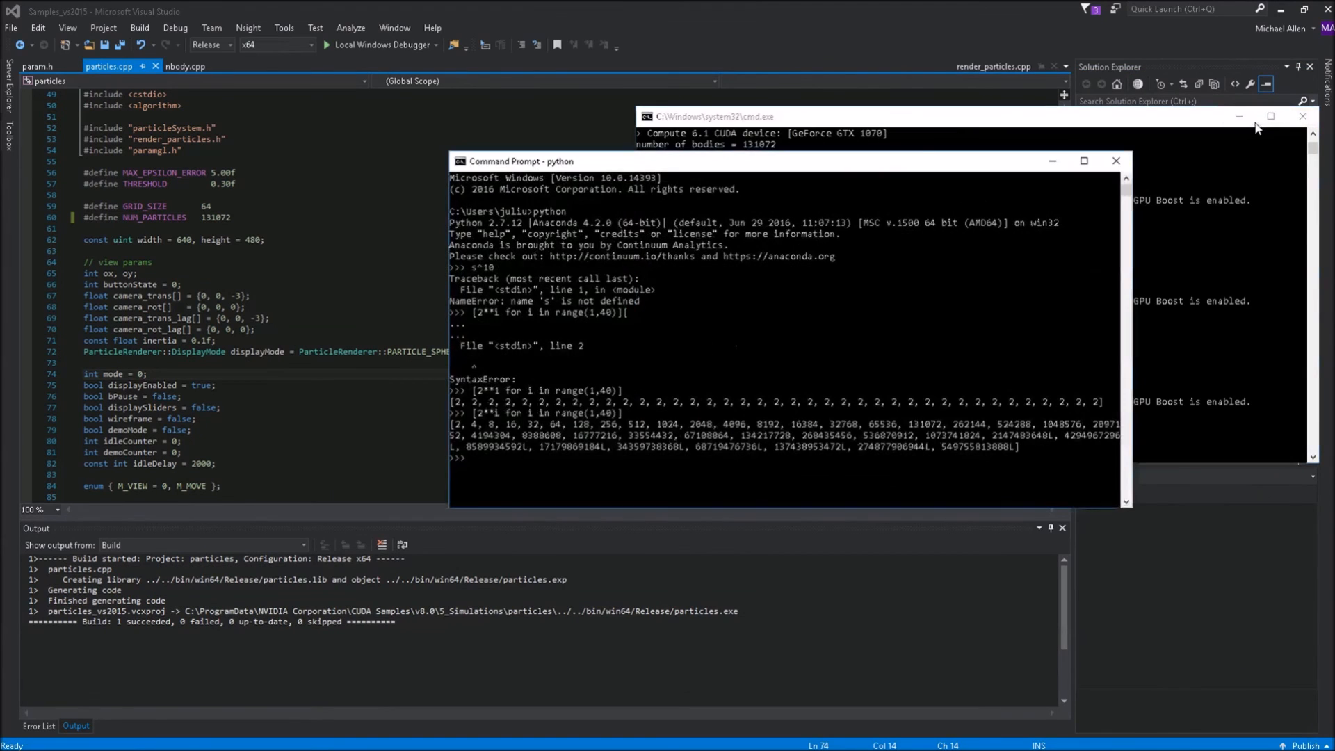
pyautogui.moveTo(755, 160); pyautogui.dragTo(1108, 173)
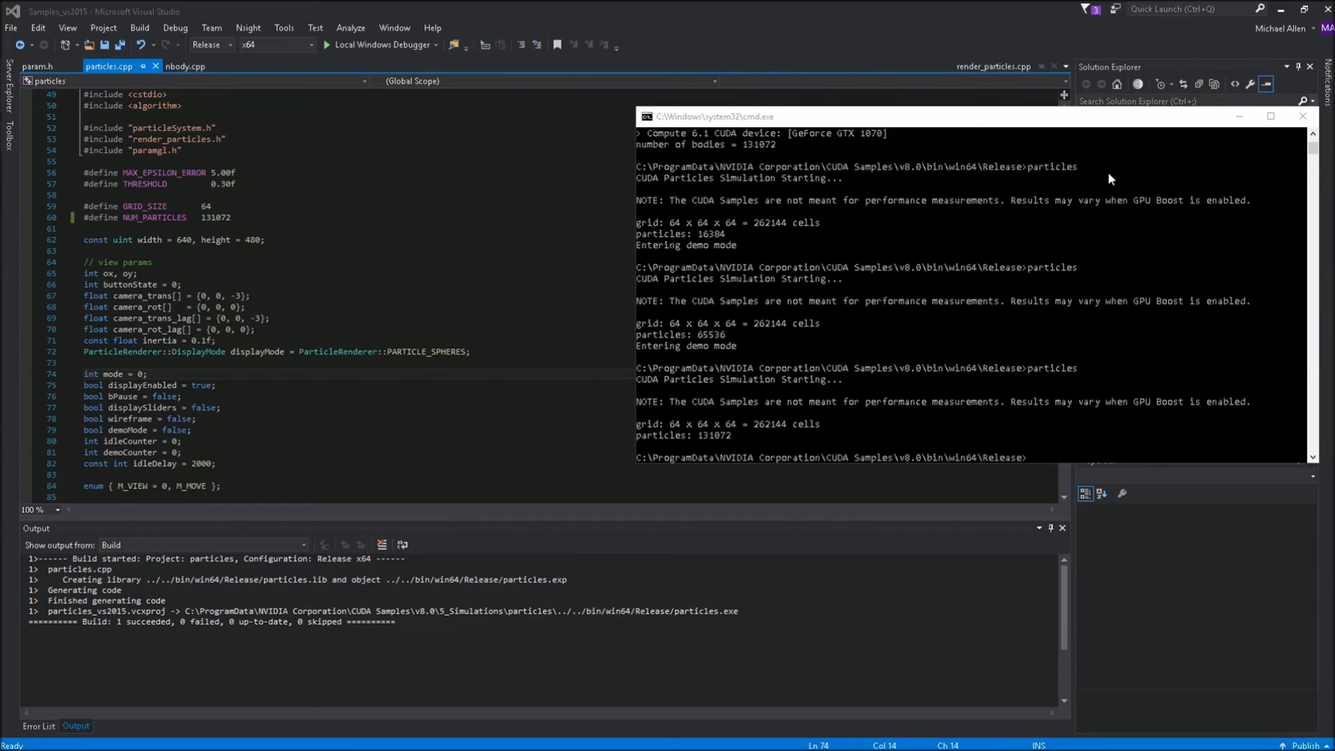
pyautogui.click(248, 218)
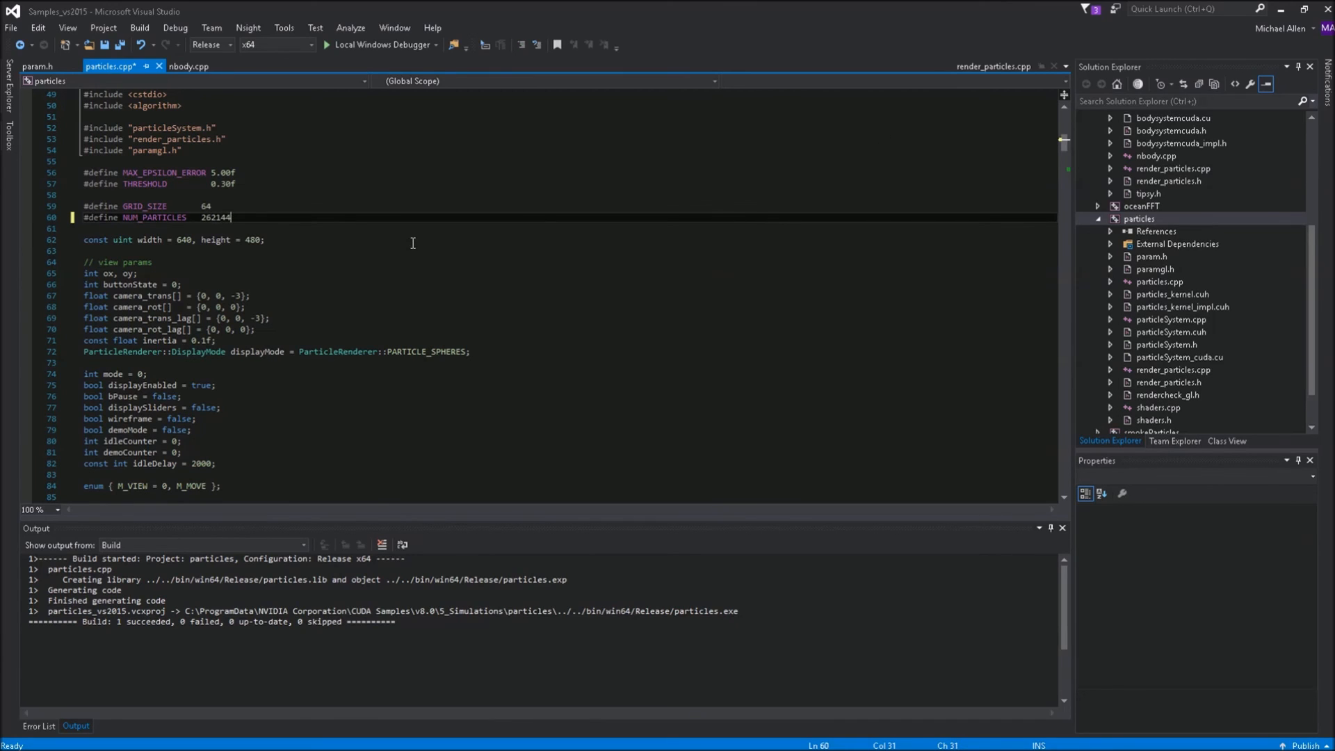
pyautogui.click(391, 297)
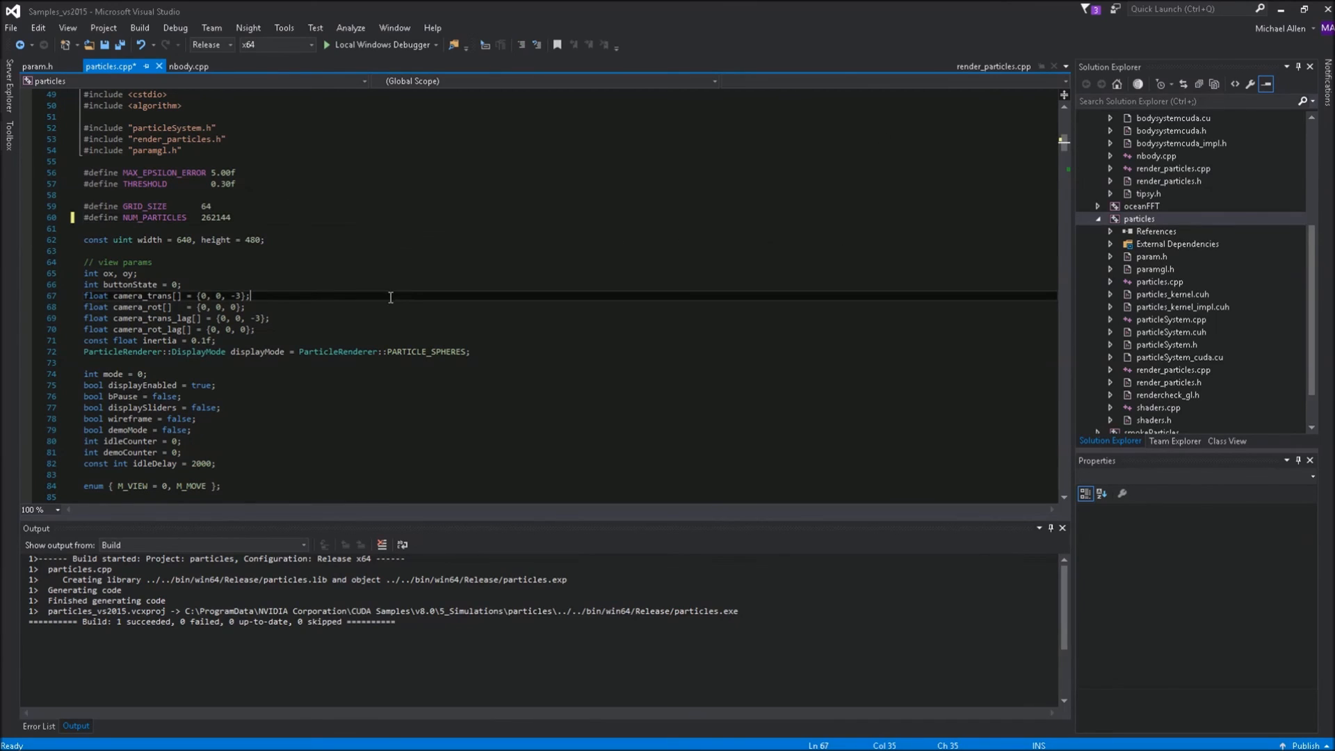
pyautogui.rightClick(1152, 221)
pyautogui.click(1111, 232)
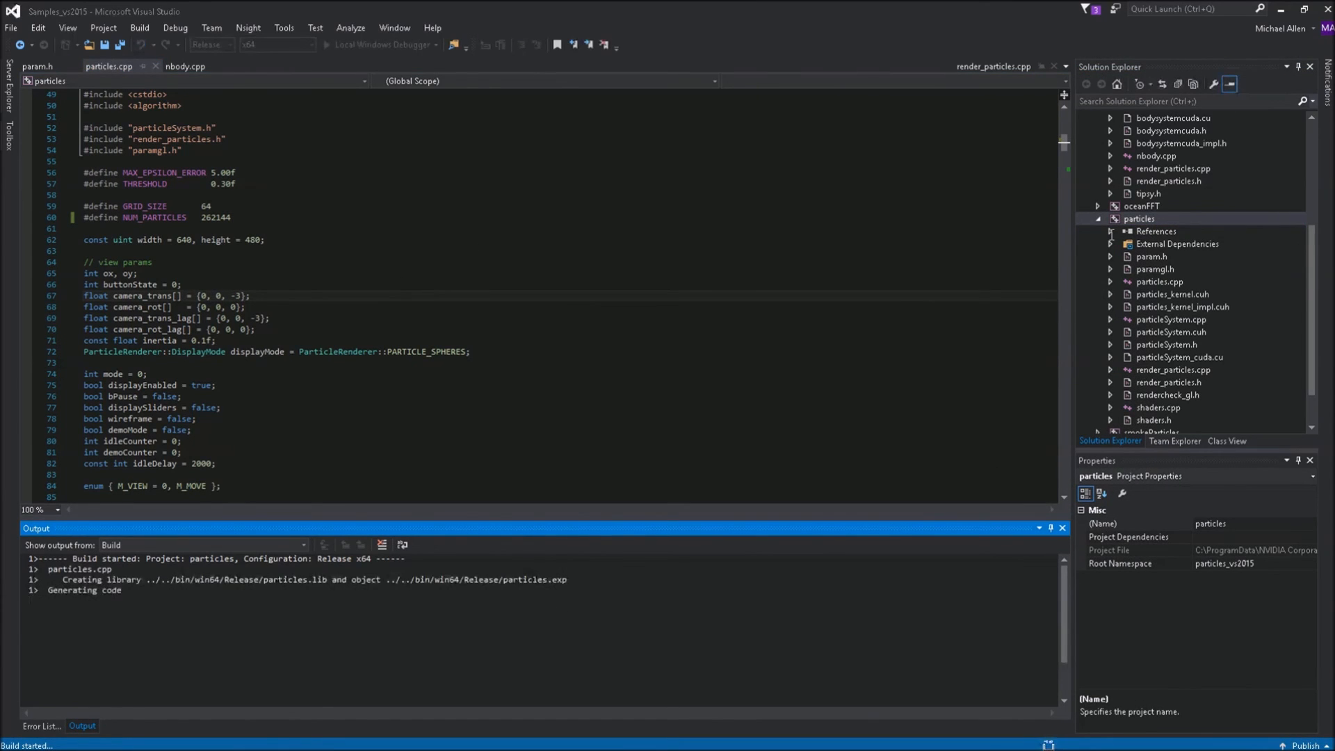
# Step: Run the rebuilt particles sample again from the command prompt and maximize the simulation window
pyautogui.hotkey('alt', 'Tab')
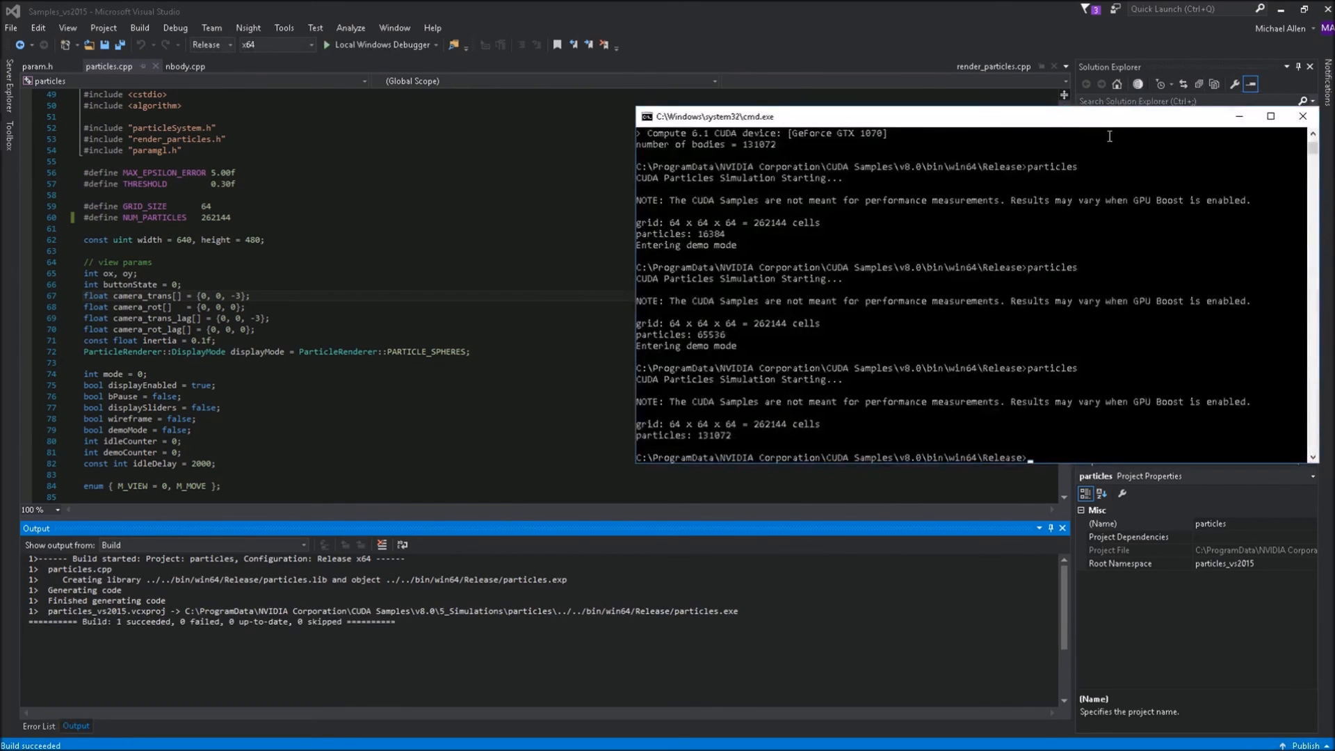
pyautogui.press('Up')
pyautogui.press('Return')
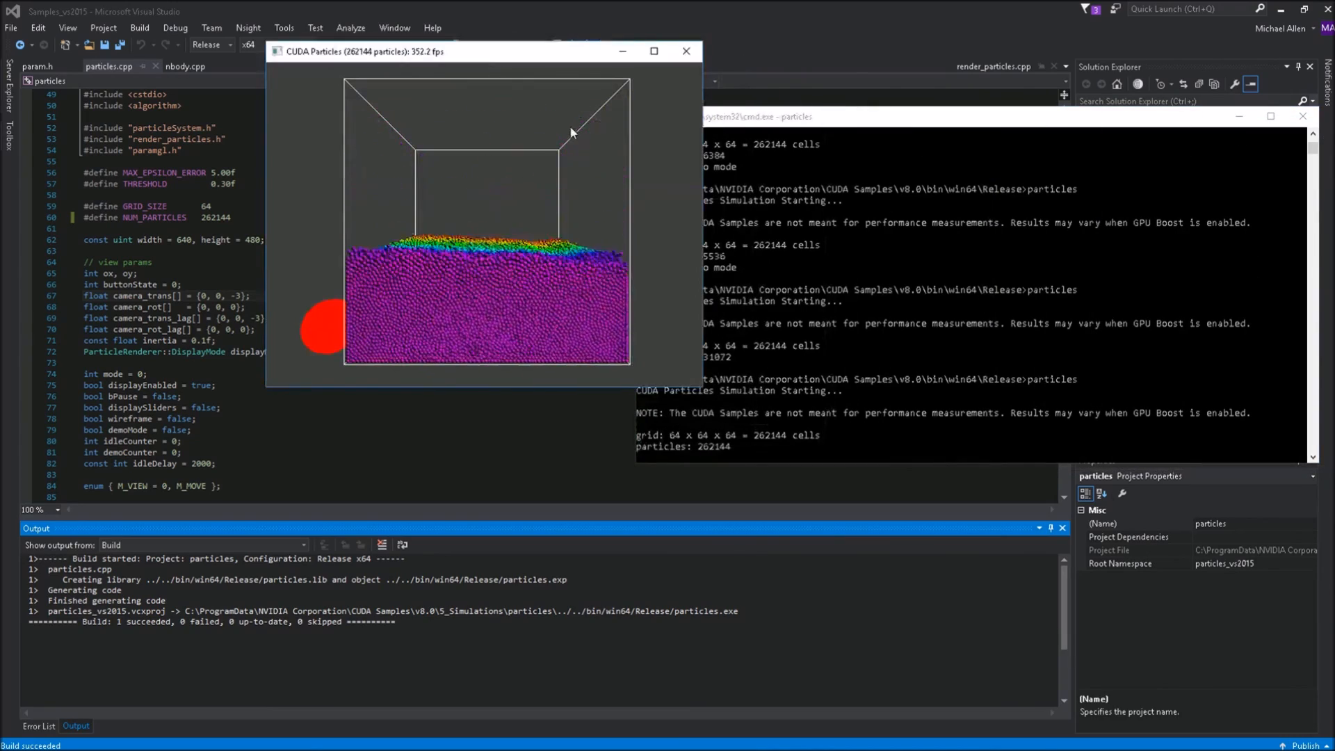
pyautogui.click(654, 51)
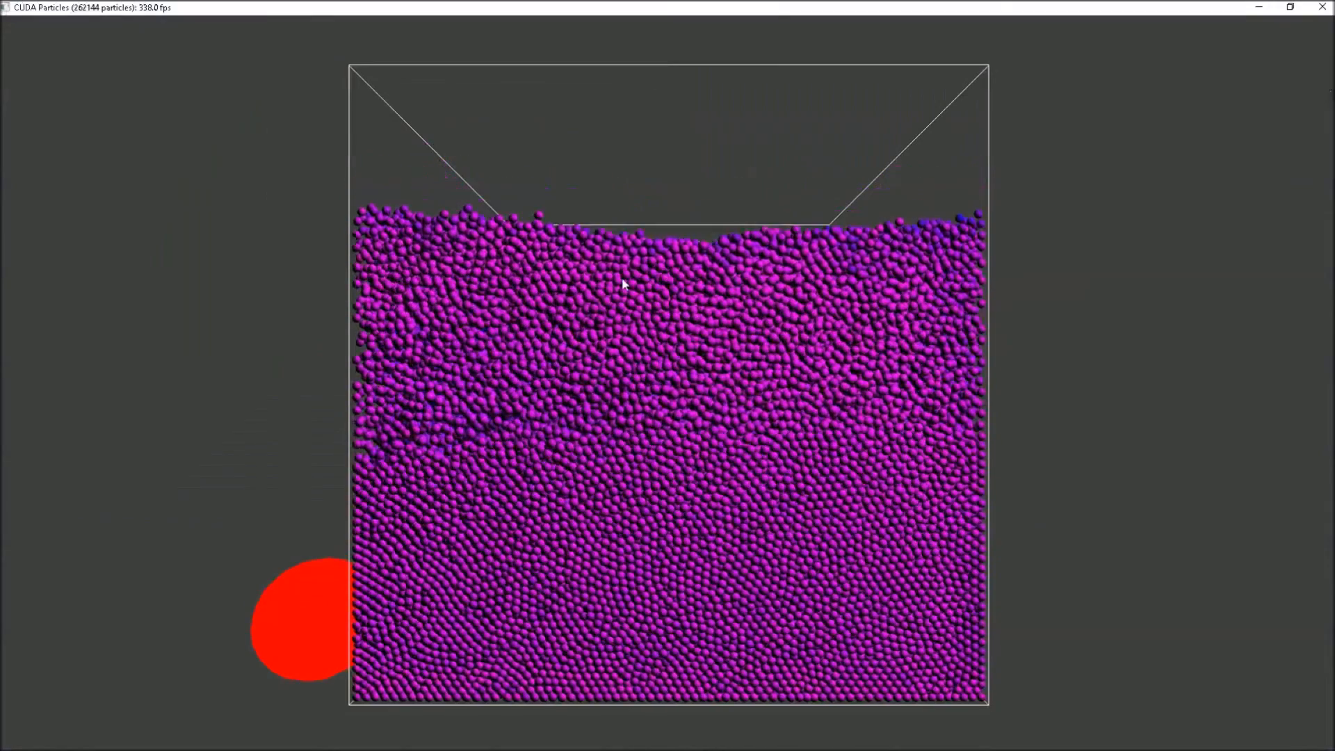
# Step: Reset the particles to a random arrangement and rotate the simulation box to view it from a corner
pyautogui.rightClick(246, 289)
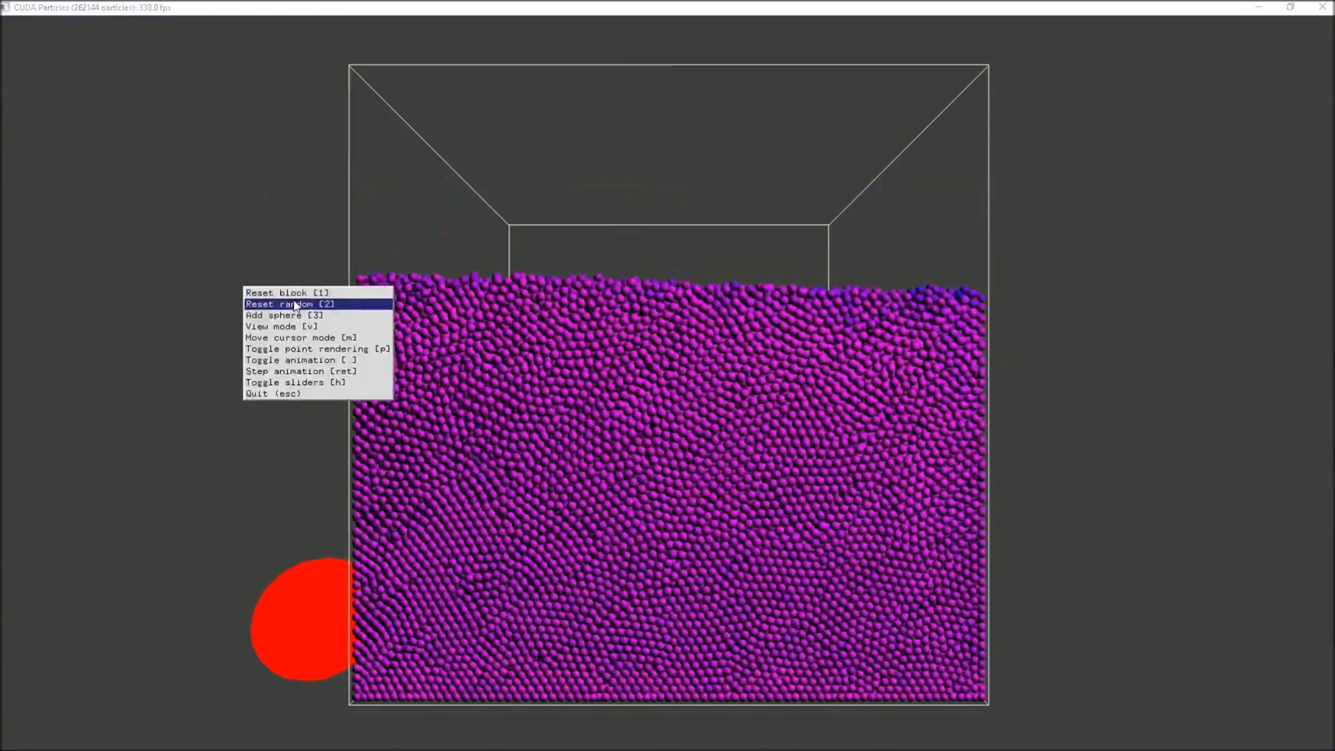
pyautogui.click(292, 304)
pyautogui.moveTo(185, 239); pyautogui.dragTo(740, 274)
pyautogui.moveTo(939, 530); pyautogui.dragTo(1023, 587)
# Step: Show the simulation's parameter sliders, set collide shear to 0.033 and damping to 0.332, and lower the gravity
pyautogui.rightClick(1024, 586)
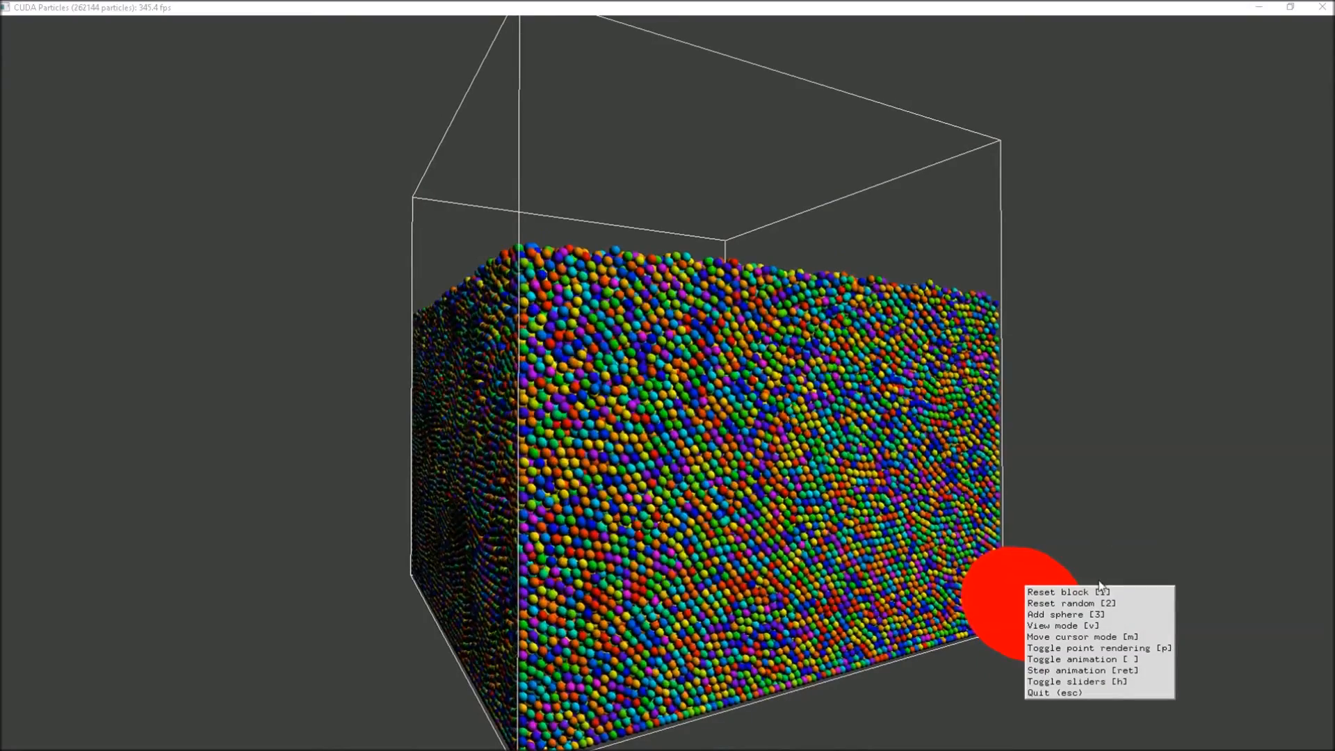
pyautogui.click(1088, 681)
pyautogui.click(235, 86)
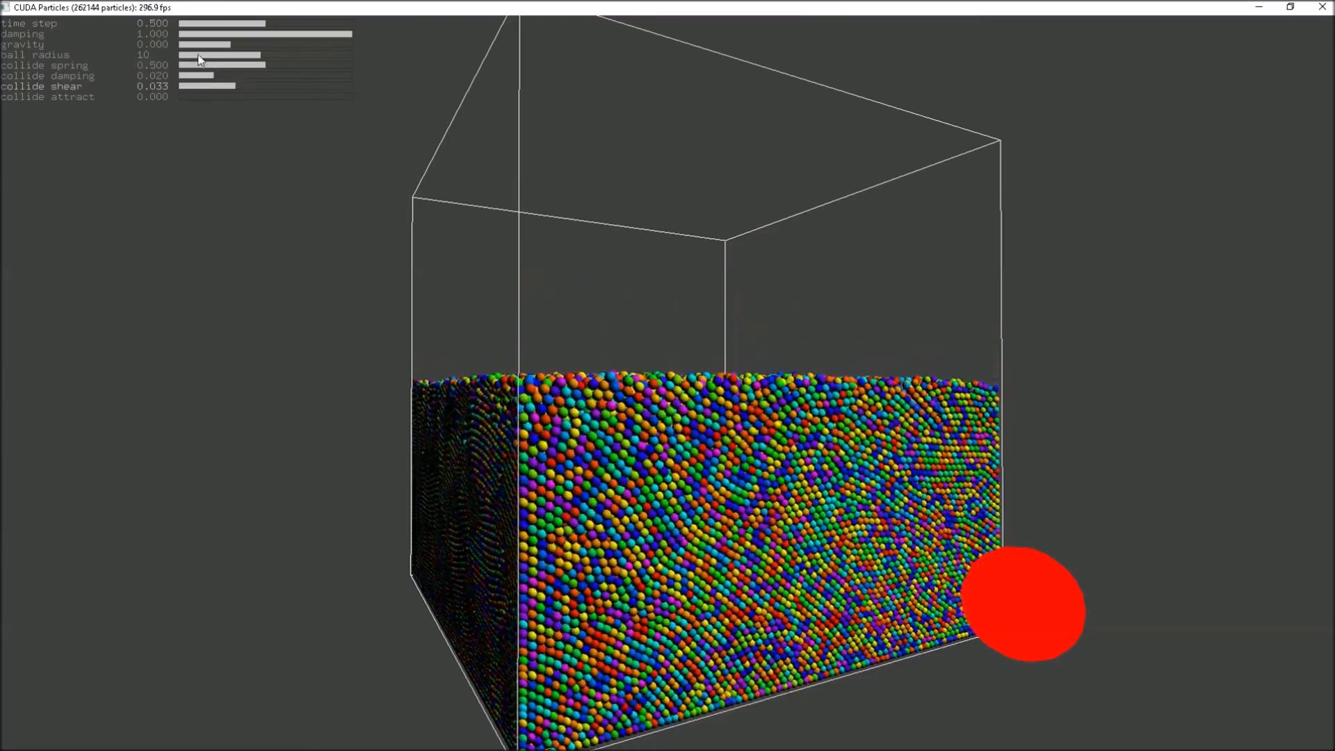
pyautogui.click(236, 33)
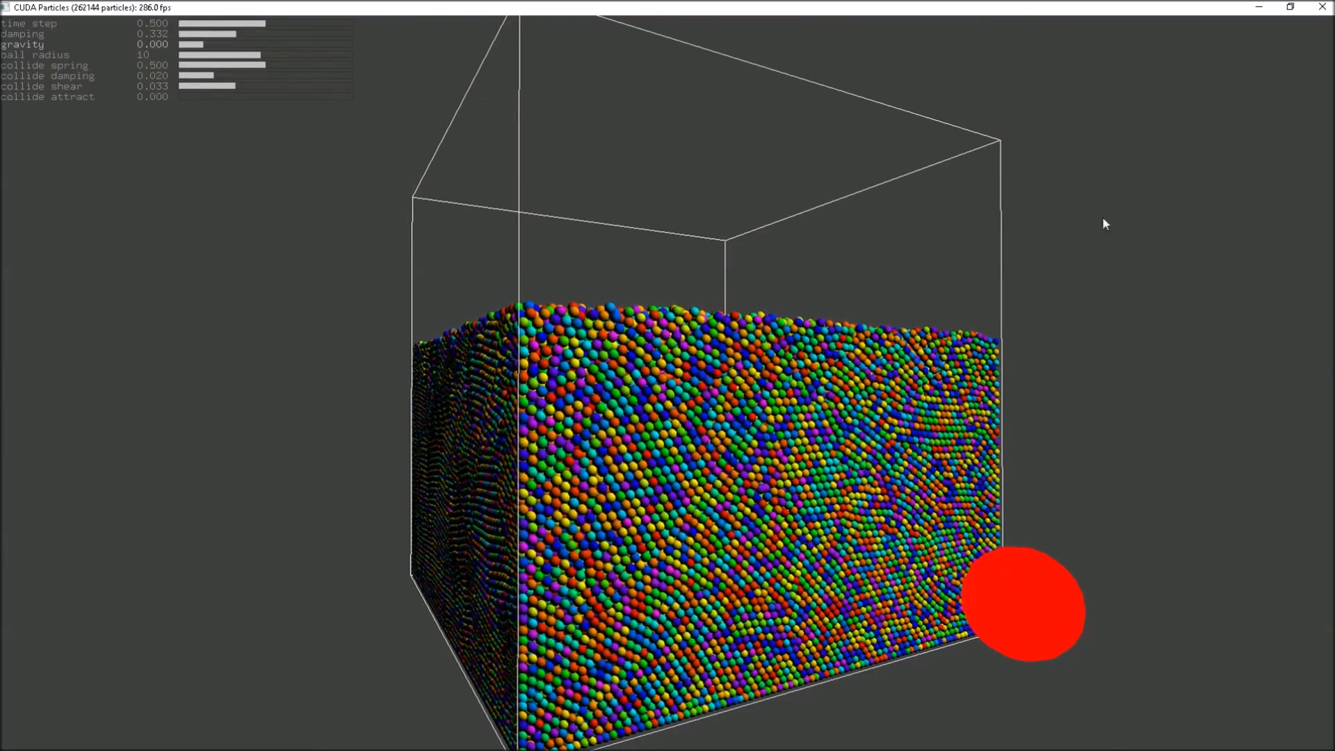
# Step: Reset the particles to the block arrangement and rotate the box to view them from the front
pyautogui.press('1')
pyautogui.moveTo(448, 248); pyautogui.dragTo(340, 236)
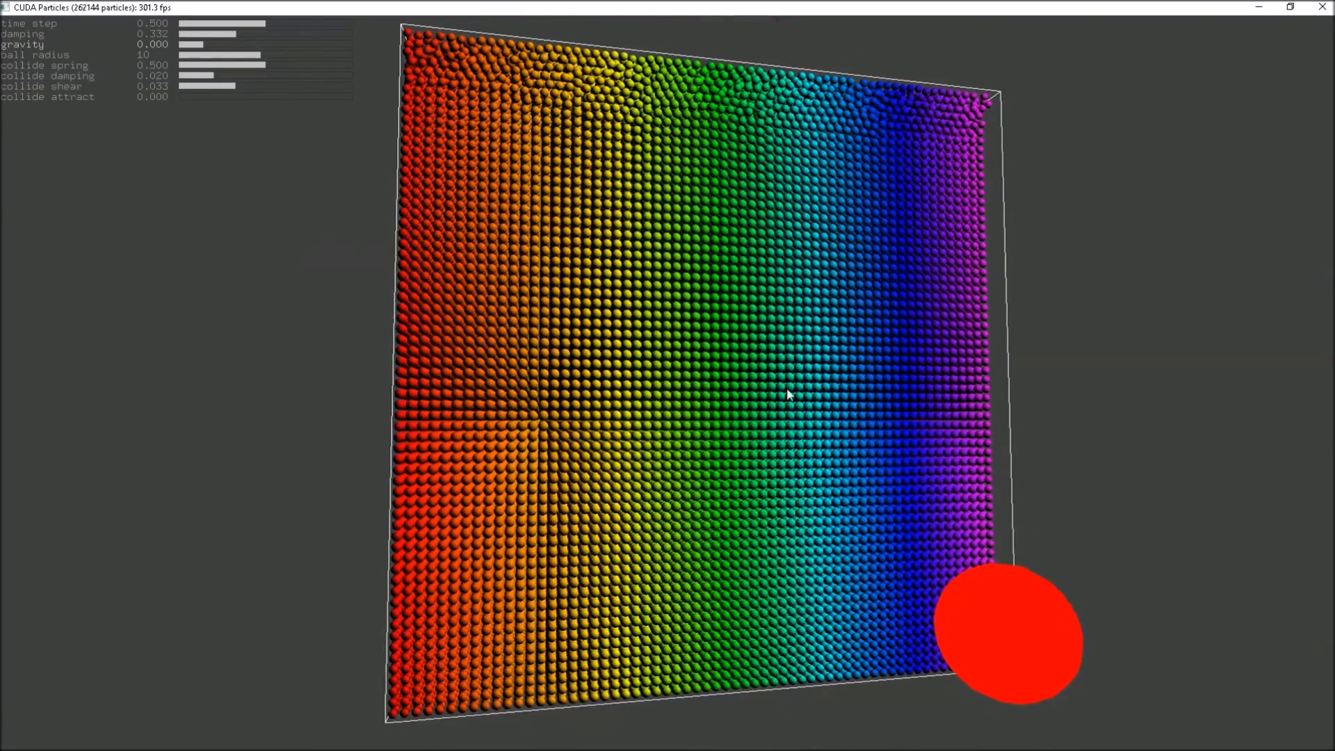